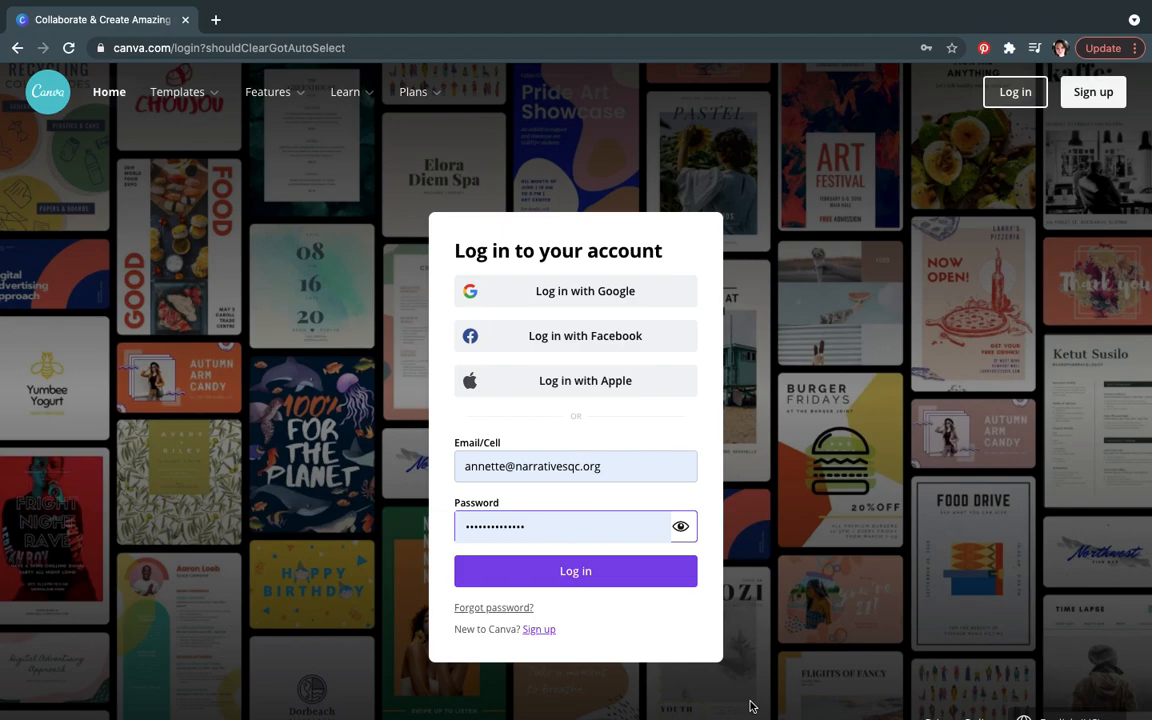
Step: Log in to the account and page through the recommended design types on the home screen
{"action": "left_click", "coordinate": [588, 582]}
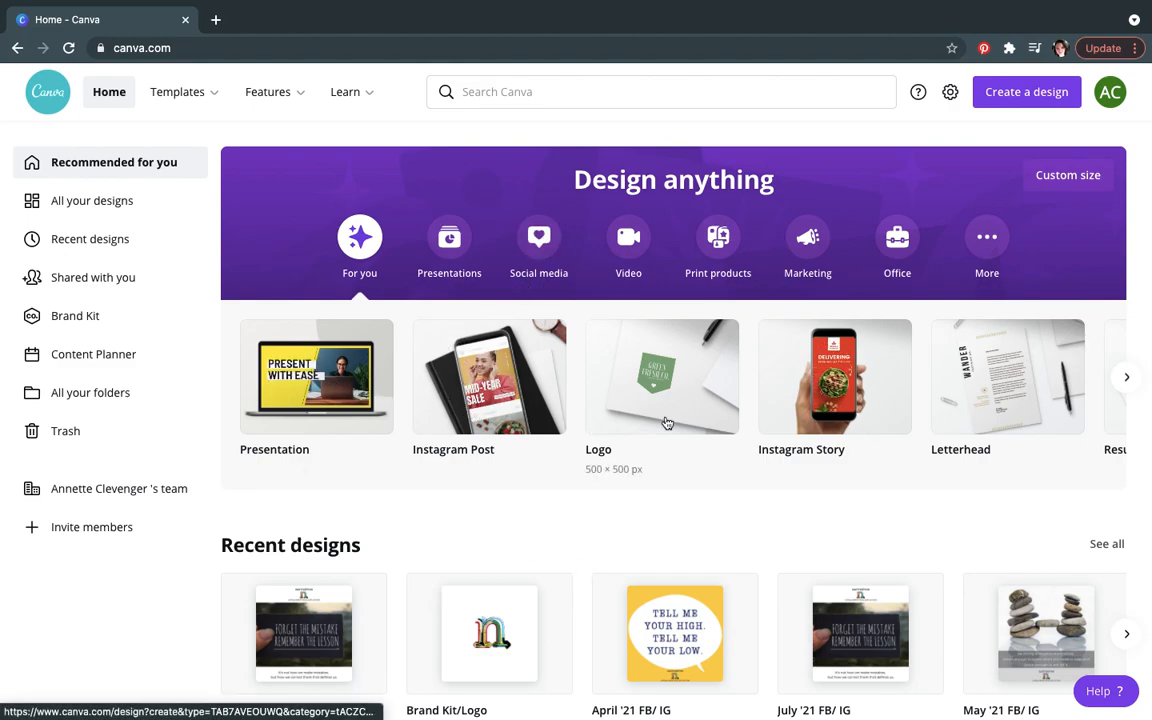
{"action": "left_click", "coordinate": [1127, 378]}
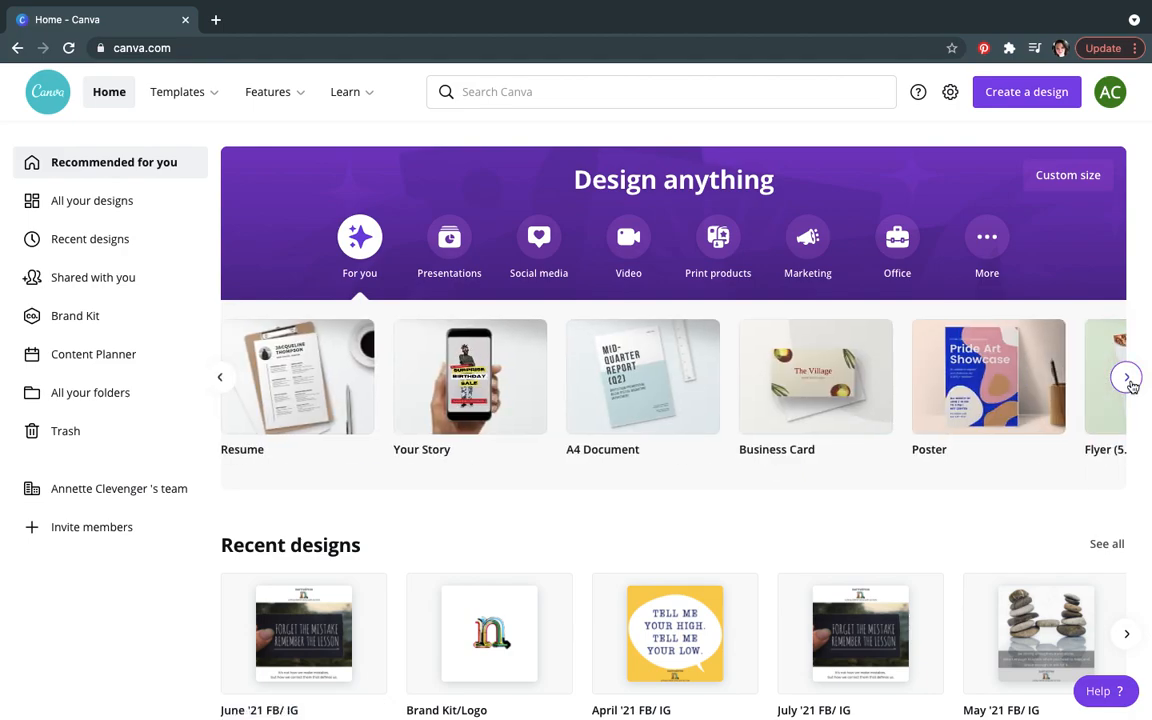
{"action": "left_click", "coordinate": [1127, 378]}
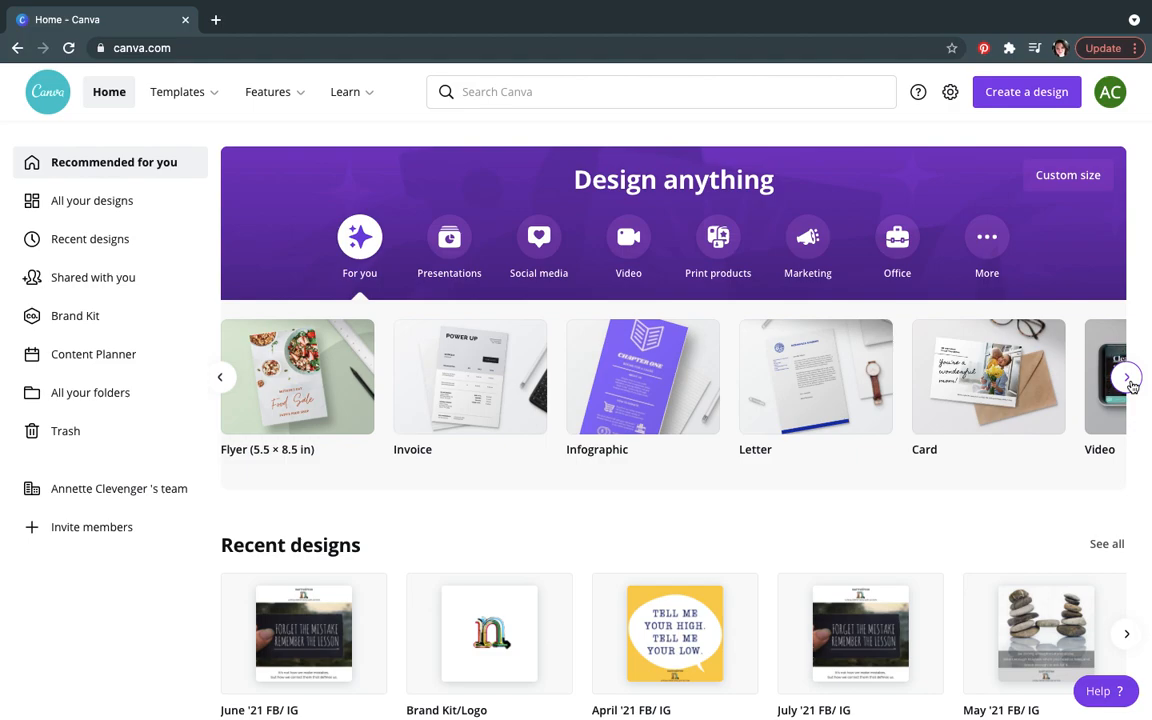
{"action": "left_click", "coordinate": [1127, 378]}
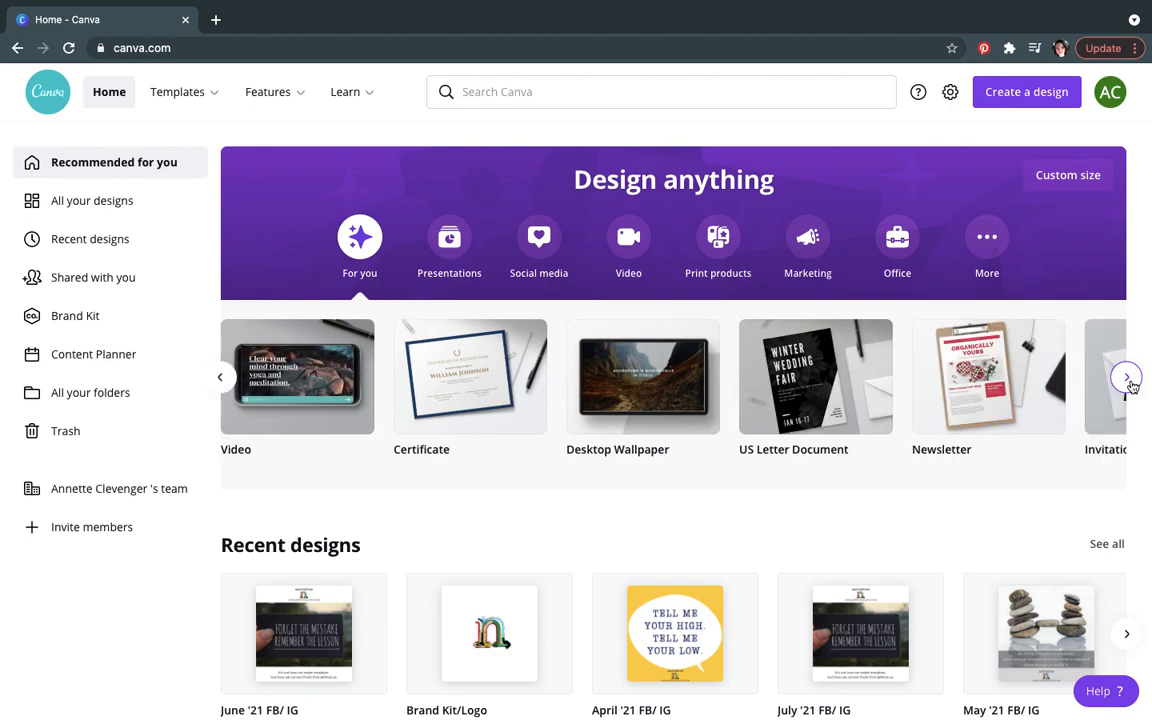
{"action": "left_click", "coordinate": [1127, 378]}
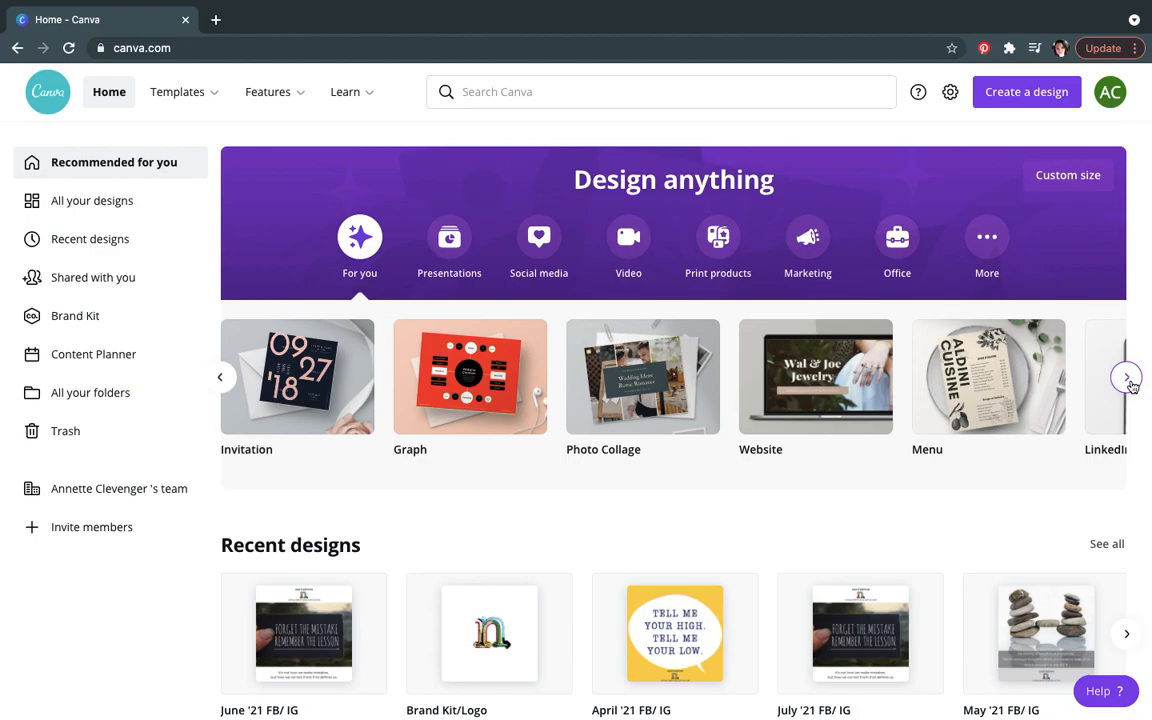
Step: Search the design types for flyer and close the suggestions
{"action": "left_click", "coordinate": [505, 92]}
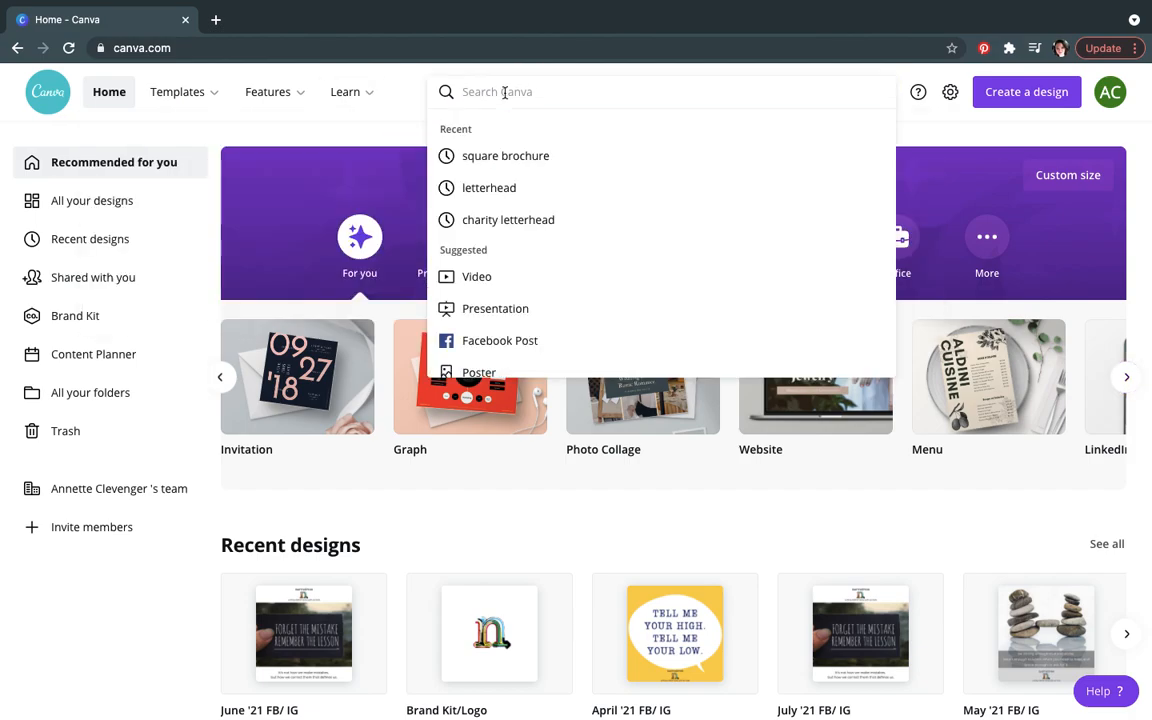
{"action": "type", "text": "flyer"}
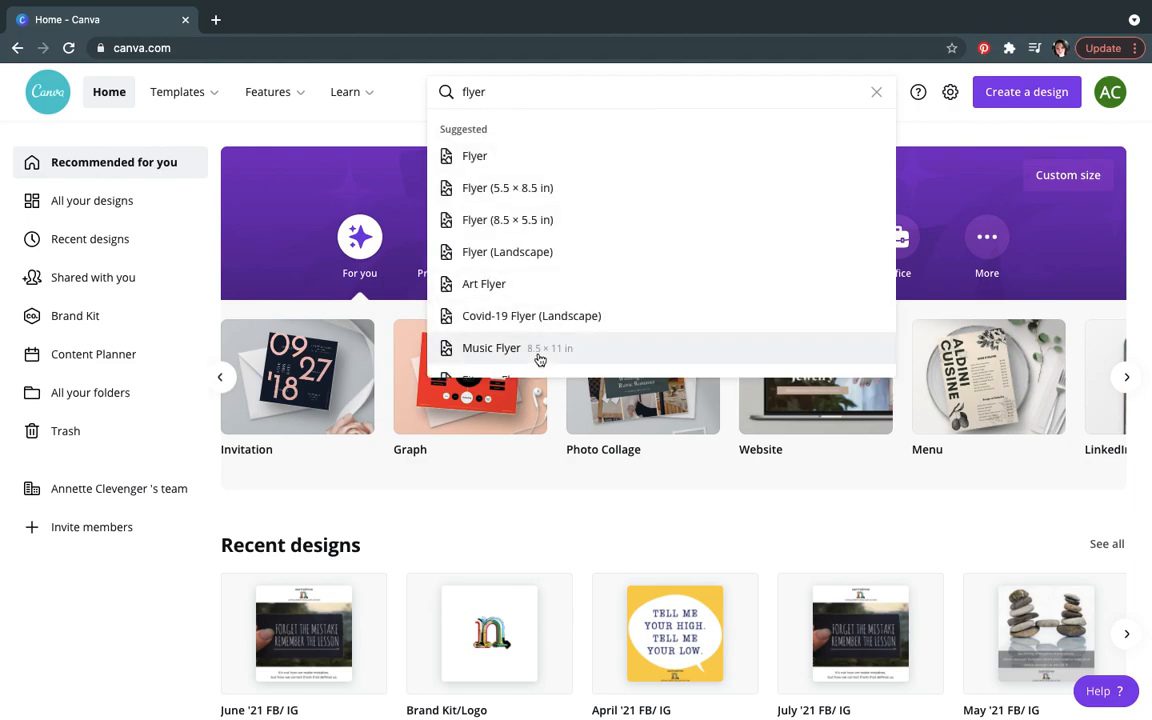
{"action": "mouse_move", "coordinate": [211, 104]}
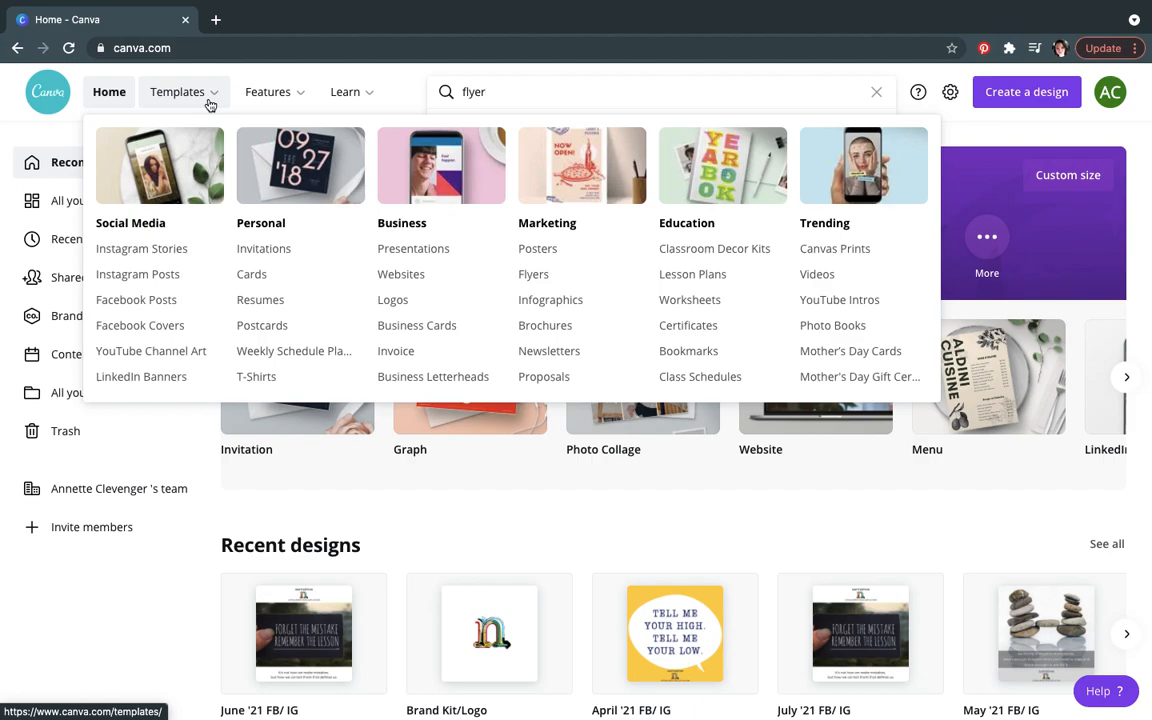
{"action": "left_click", "coordinate": [269, 516]}
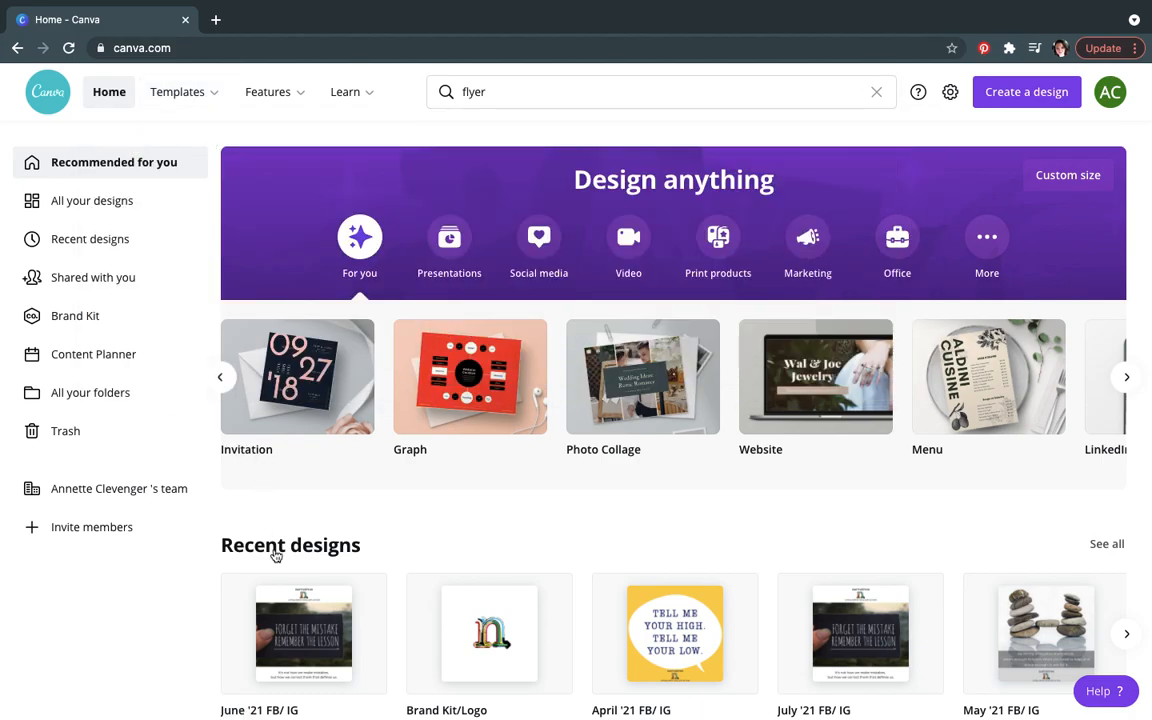
Step: Open the recent designs page and scroll through all recent designs
{"action": "left_click", "coordinate": [1127, 634]}
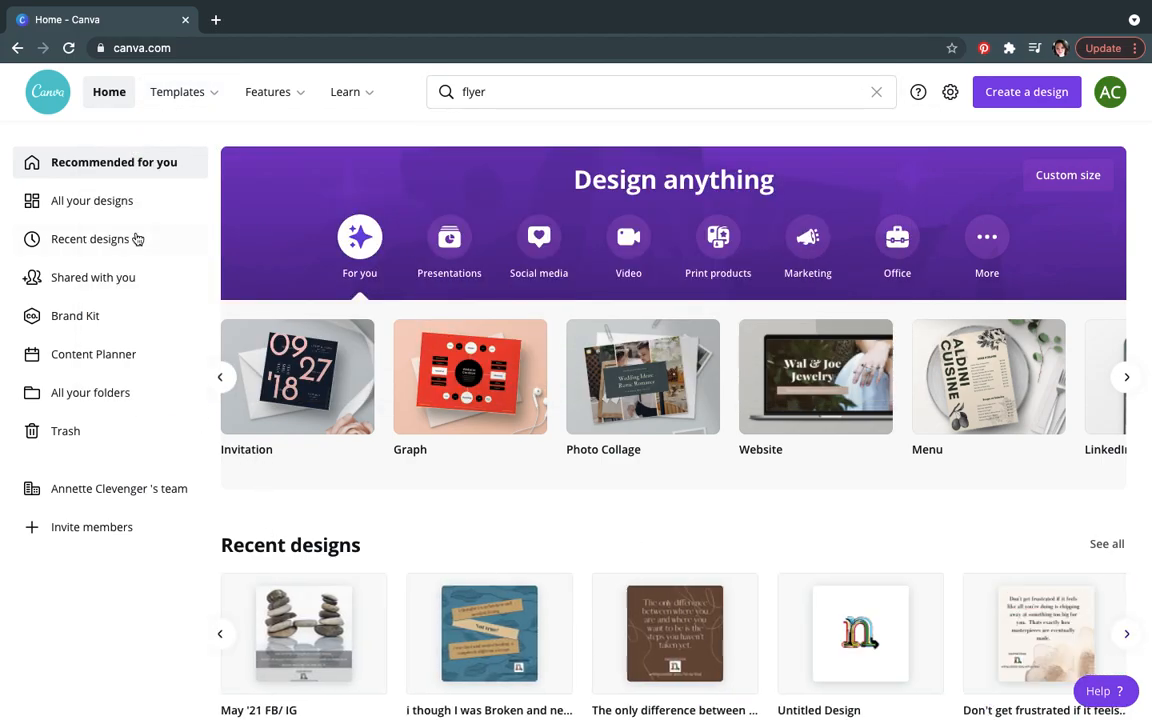
{"action": "left_click", "coordinate": [135, 240]}
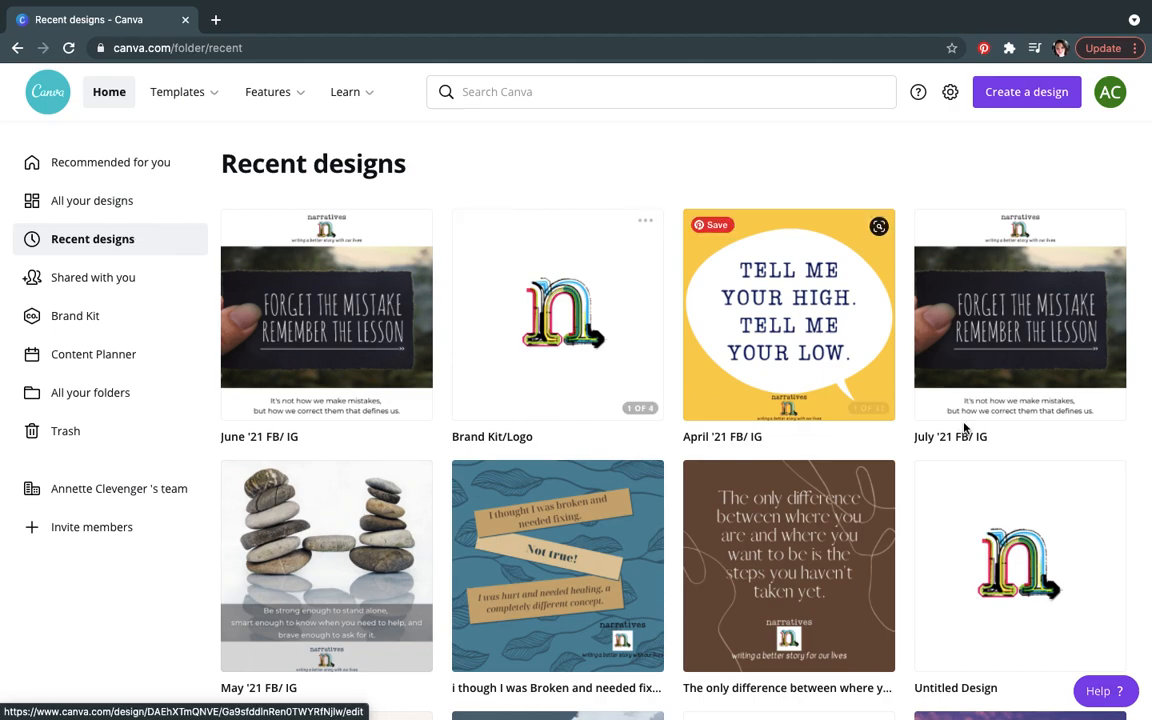
{"action": "scroll", "coordinate": [1142, 432], "scroll_direction": "down", "scroll_amount": 5}
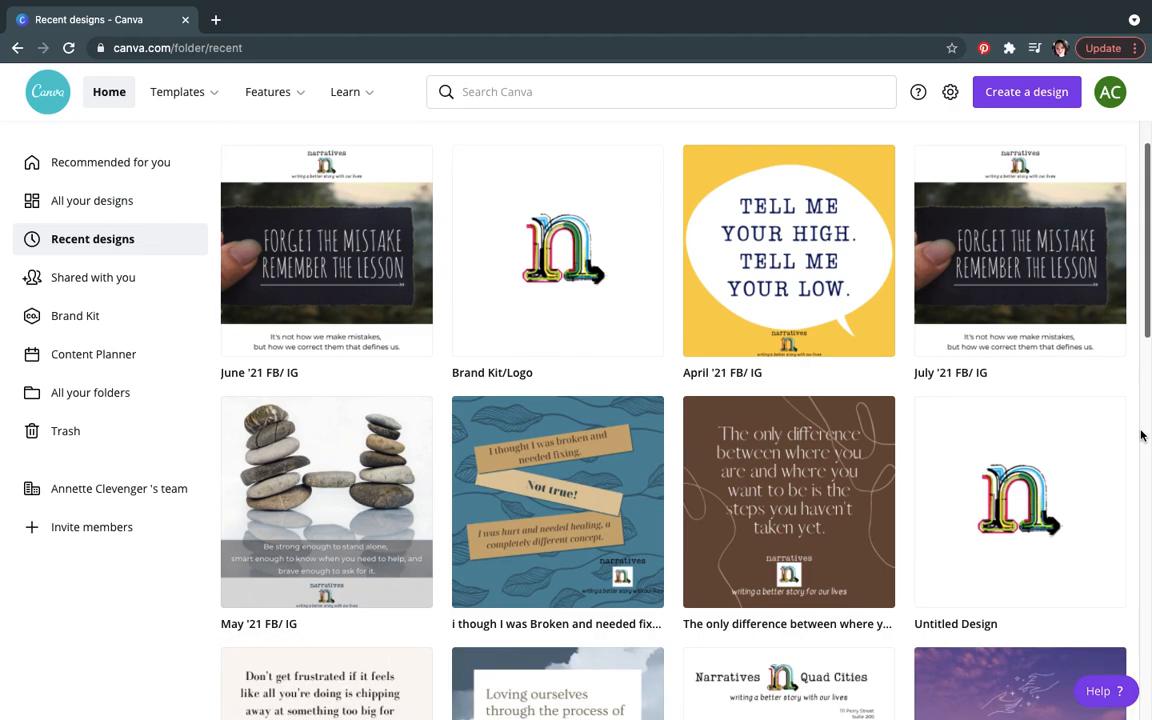
{"action": "scroll", "coordinate": [1142, 432], "scroll_direction": "down", "scroll_amount": 2}
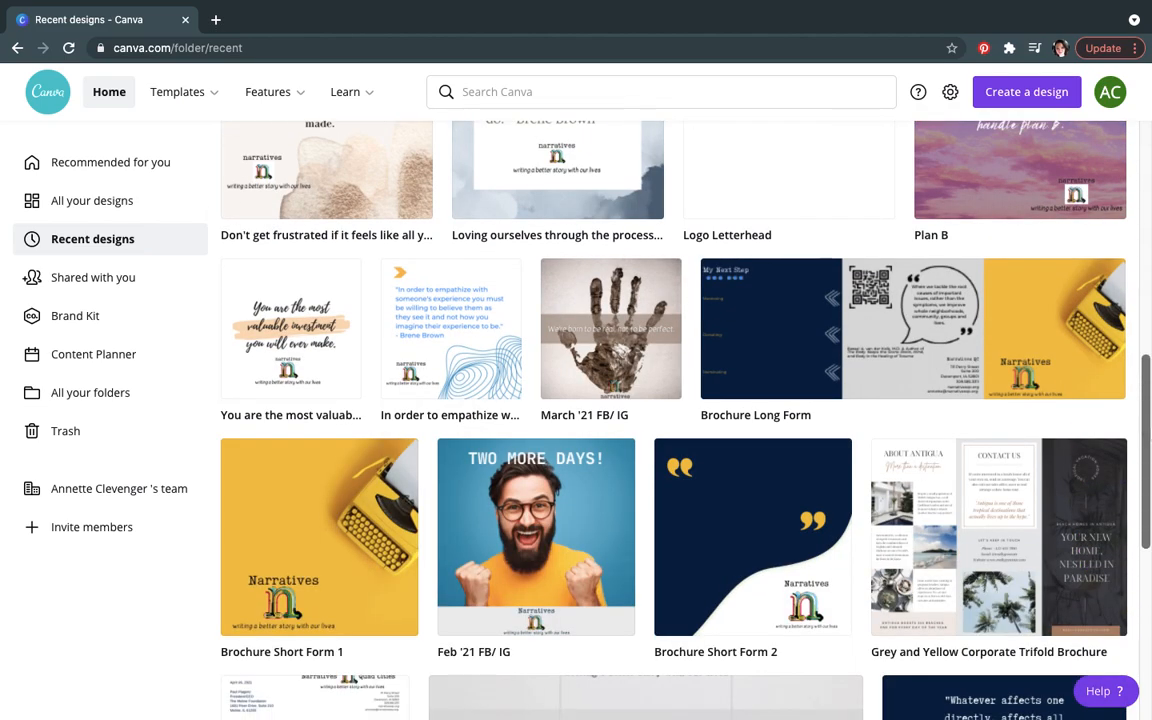
{"action": "scroll", "coordinate": [1144, 470], "scroll_direction": "down", "scroll_amount": 3}
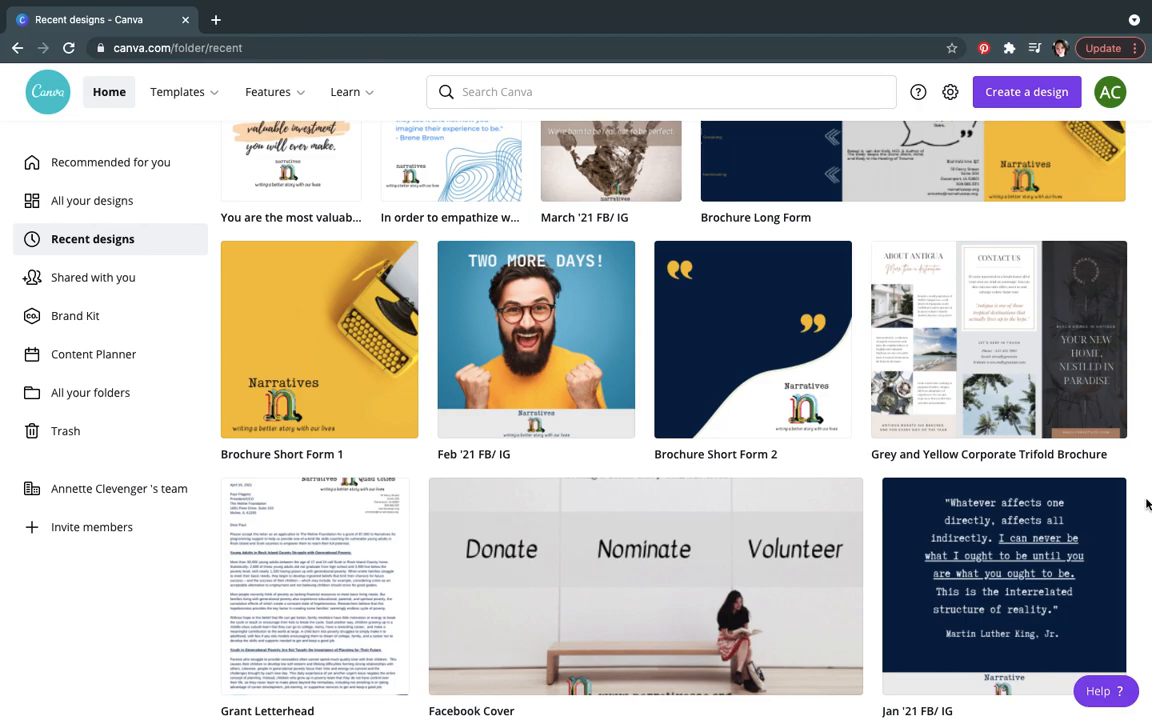
{"action": "scroll", "coordinate": [1147, 504], "scroll_direction": "down", "scroll_amount": 6}
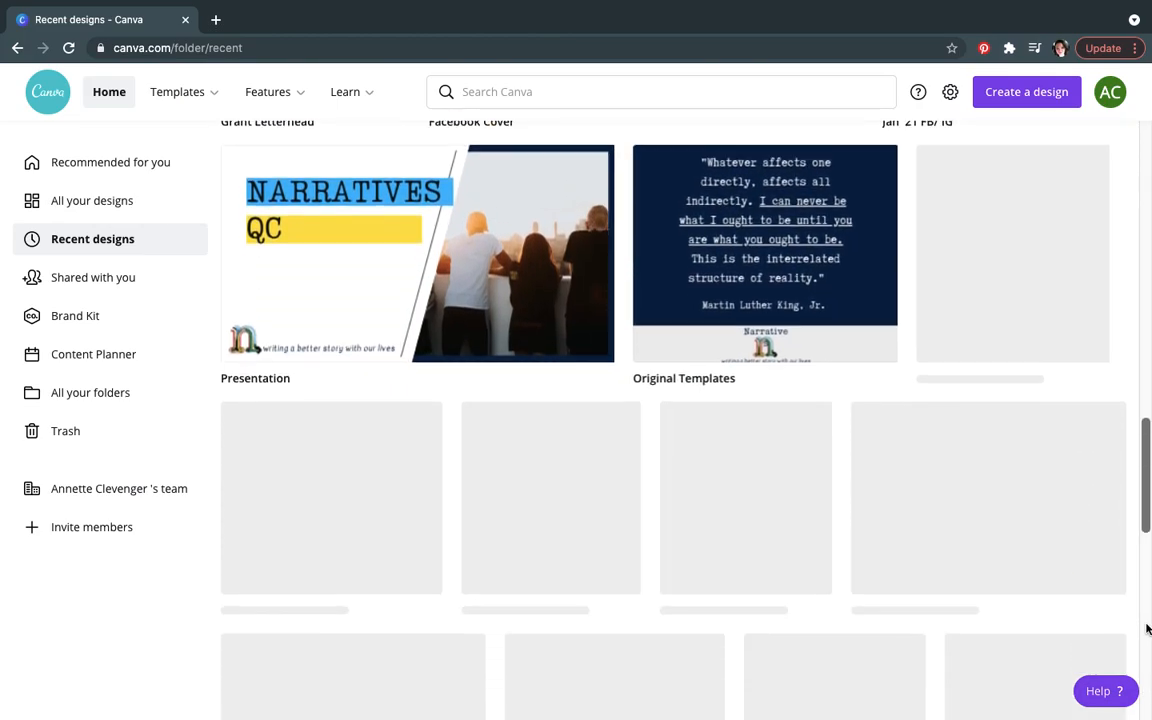
{"action": "mouse_move", "coordinate": [1147, 629]}
{"action": "left_mouse_down"}
{"action": "mouse_move", "coordinate": [1147, 229]}
{"action": "mouse_move", "coordinate": [1149, 631]}
{"action": "left_mouse_up"}
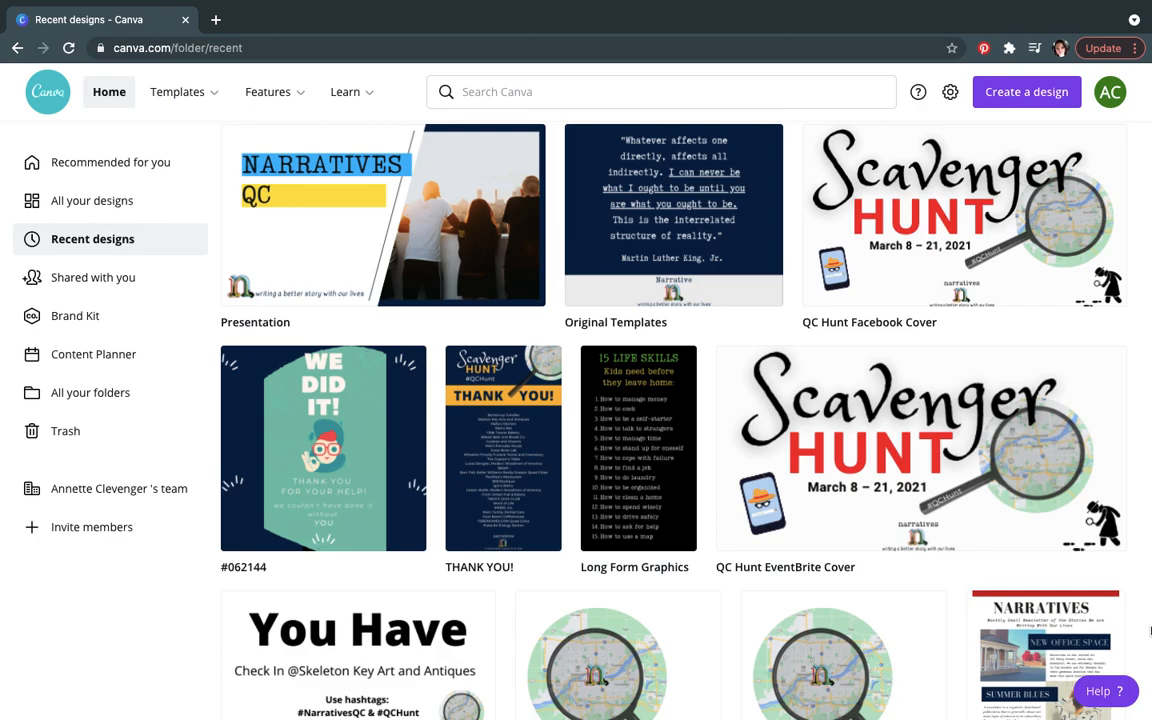
{"action": "scroll", "coordinate": [1149, 631], "scroll_direction": "down", "scroll_amount": 5}
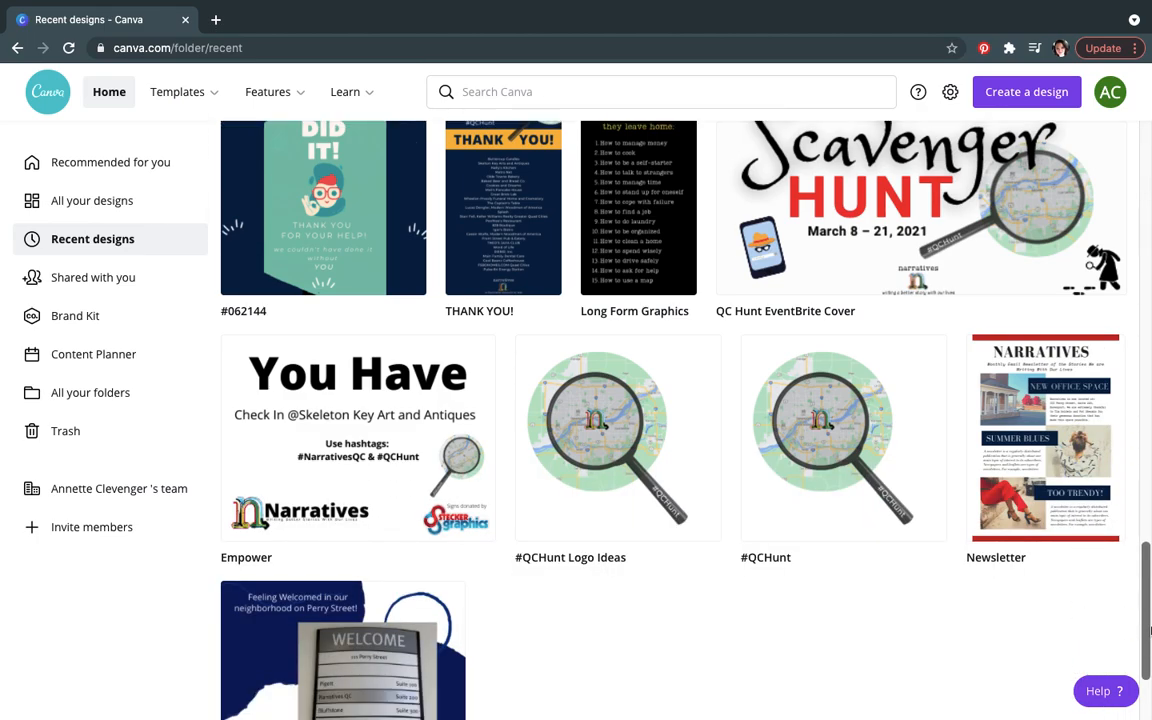
Step: Open the folders list and view the Facebook Covers and QCHunt folders
{"action": "left_click", "coordinate": [104, 406]}
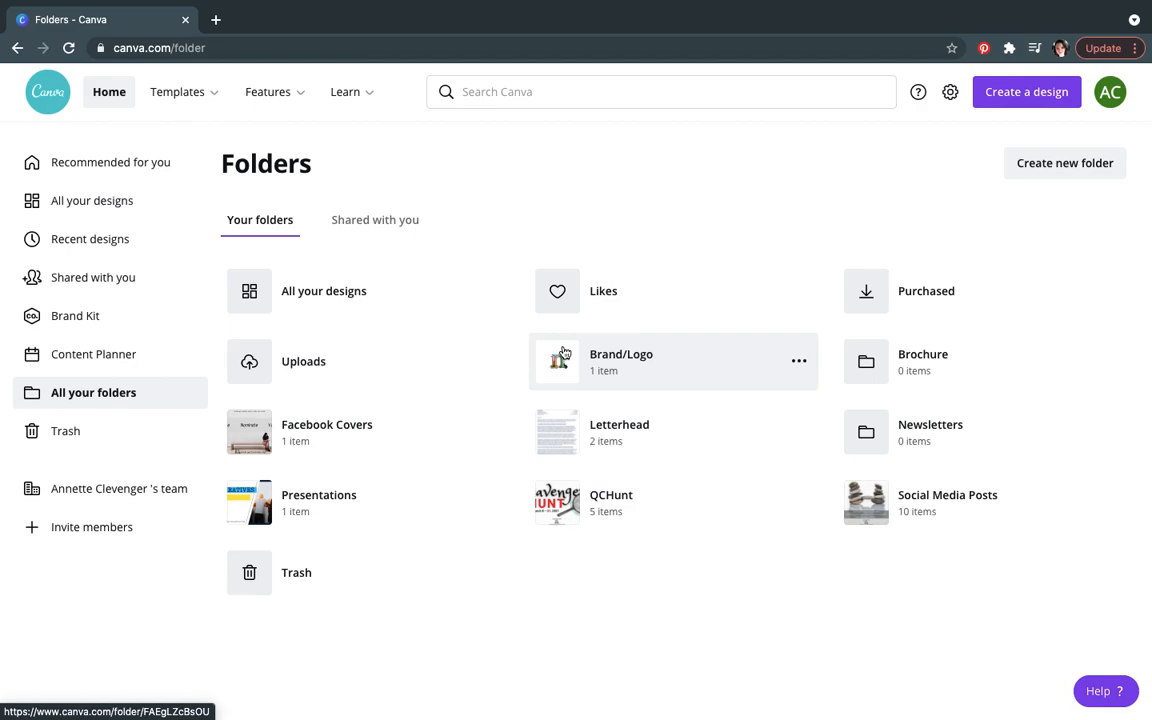
{"action": "left_click", "coordinate": [281, 456]}
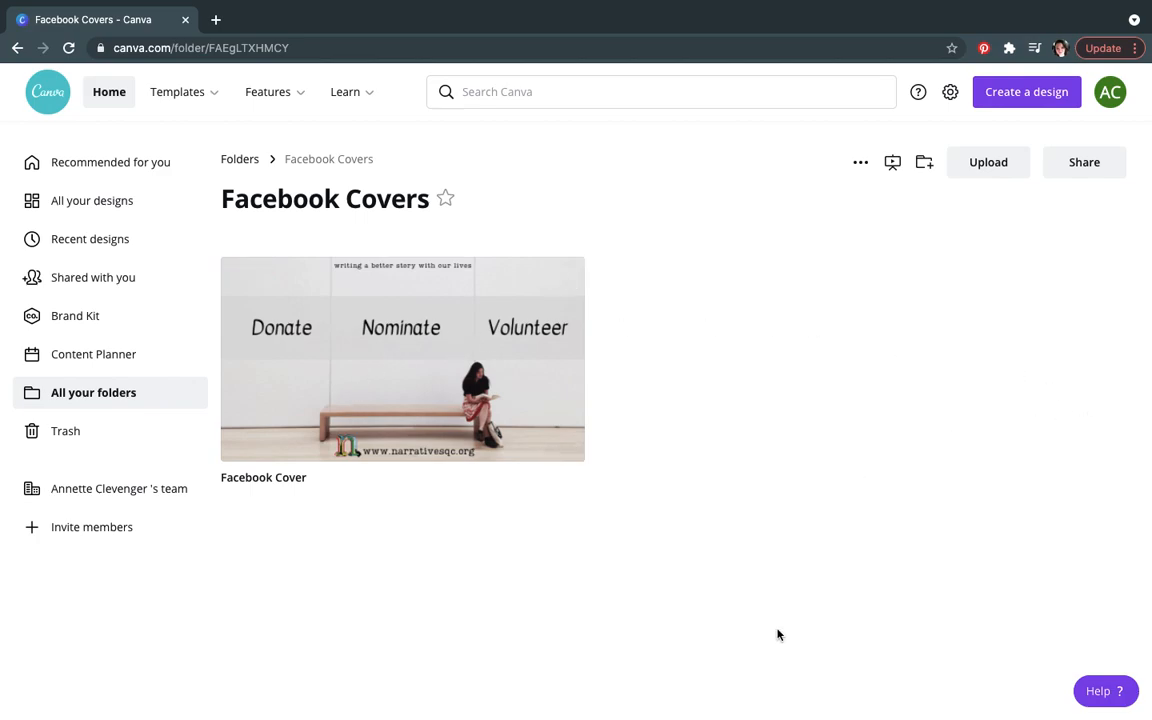
{"action": "left_click", "coordinate": [18, 48]}
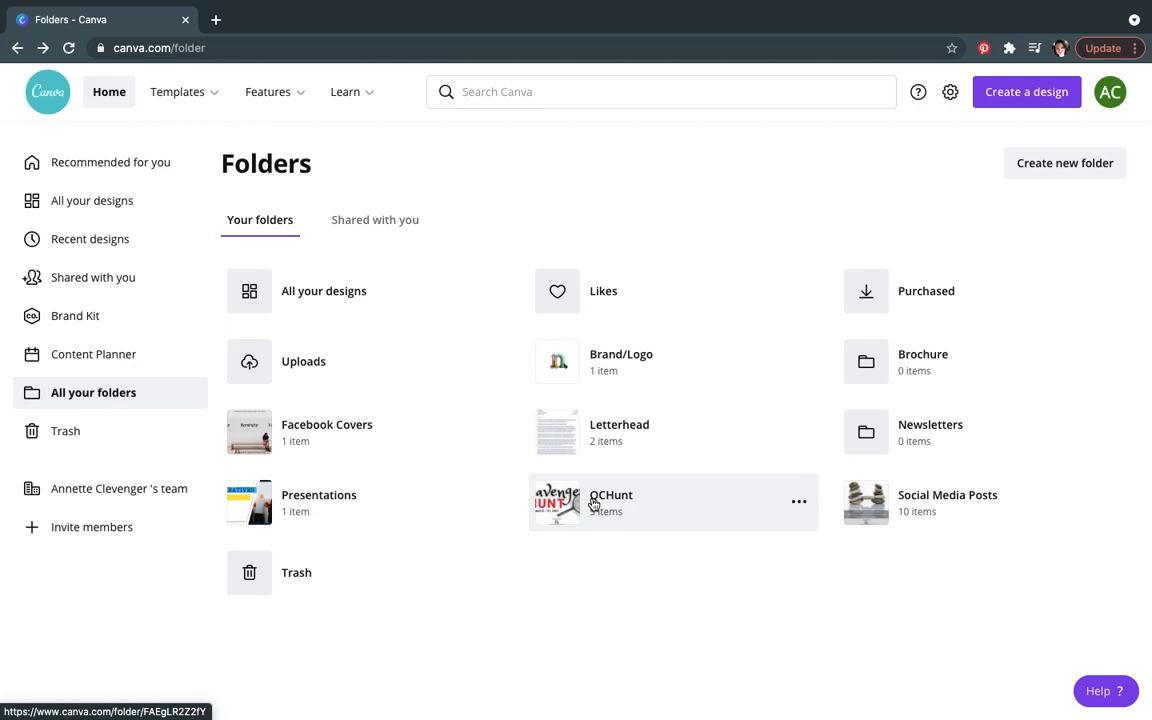
{"action": "left_click", "coordinate": [568, 507]}
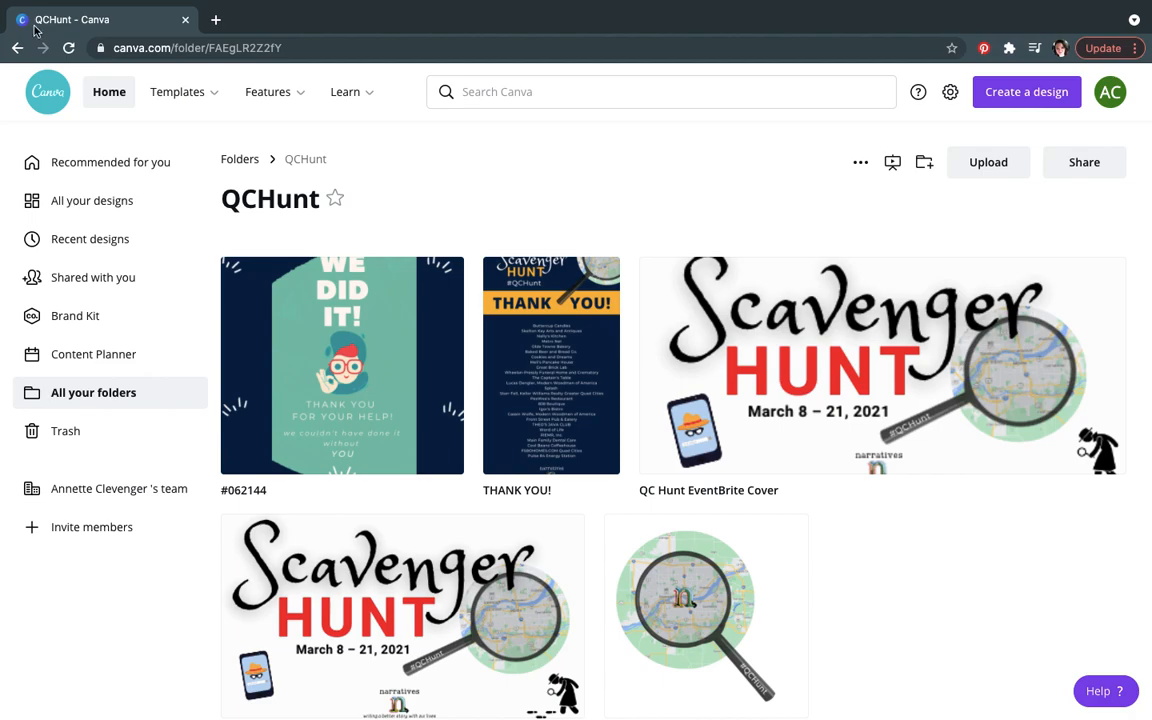
{"action": "left_click", "coordinate": [17, 49]}
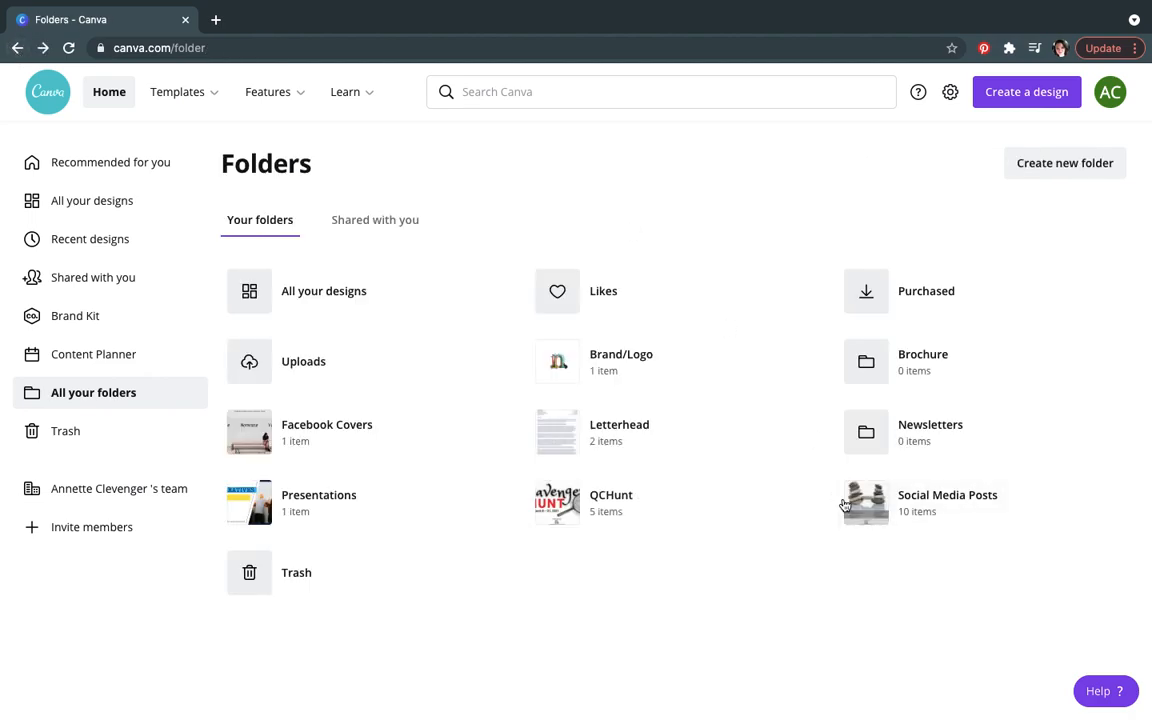
Step: Open the Social Media Posts folder and scroll through its designs
{"action": "left_click", "coordinate": [862, 509]}
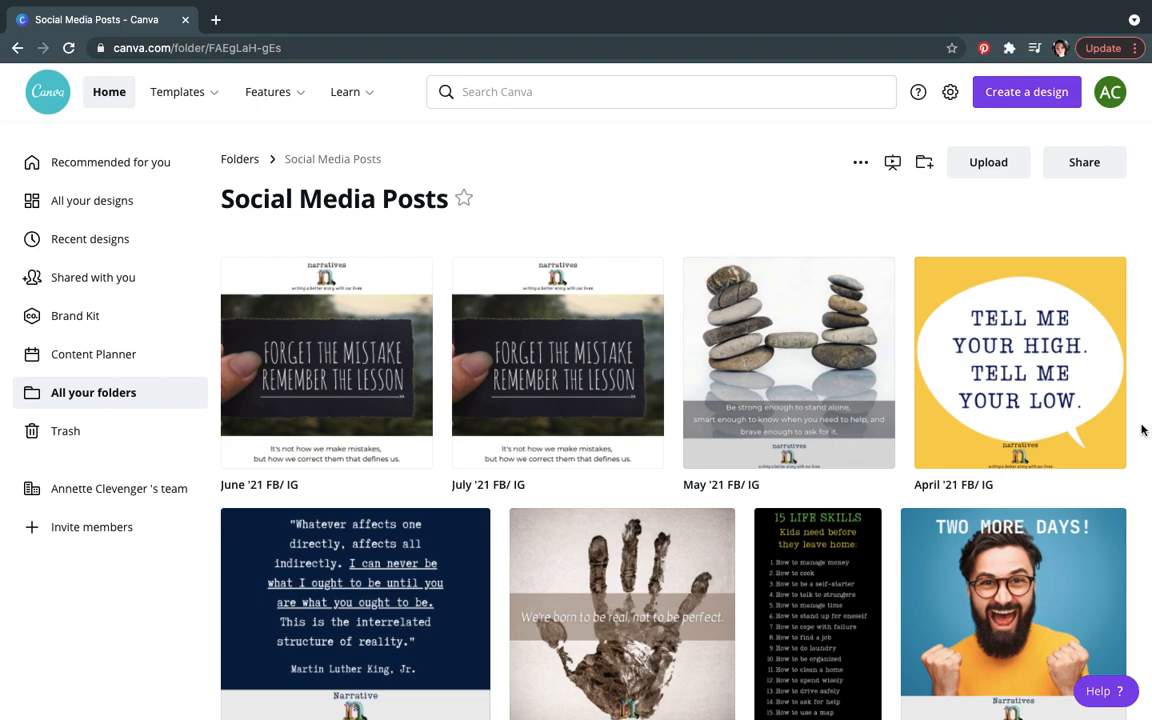
{"action": "scroll", "coordinate": [1142, 430], "scroll_direction": "down", "scroll_amount": 3}
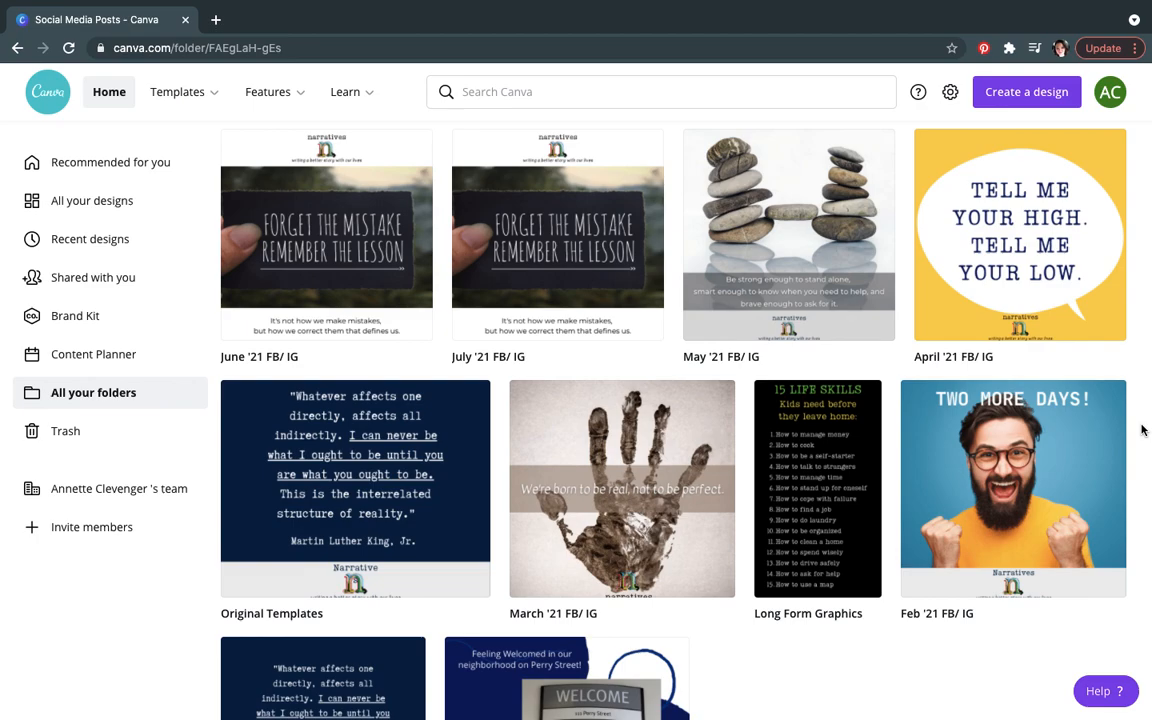
{"action": "scroll", "coordinate": [1142, 430], "scroll_direction": "down", "scroll_amount": 4}
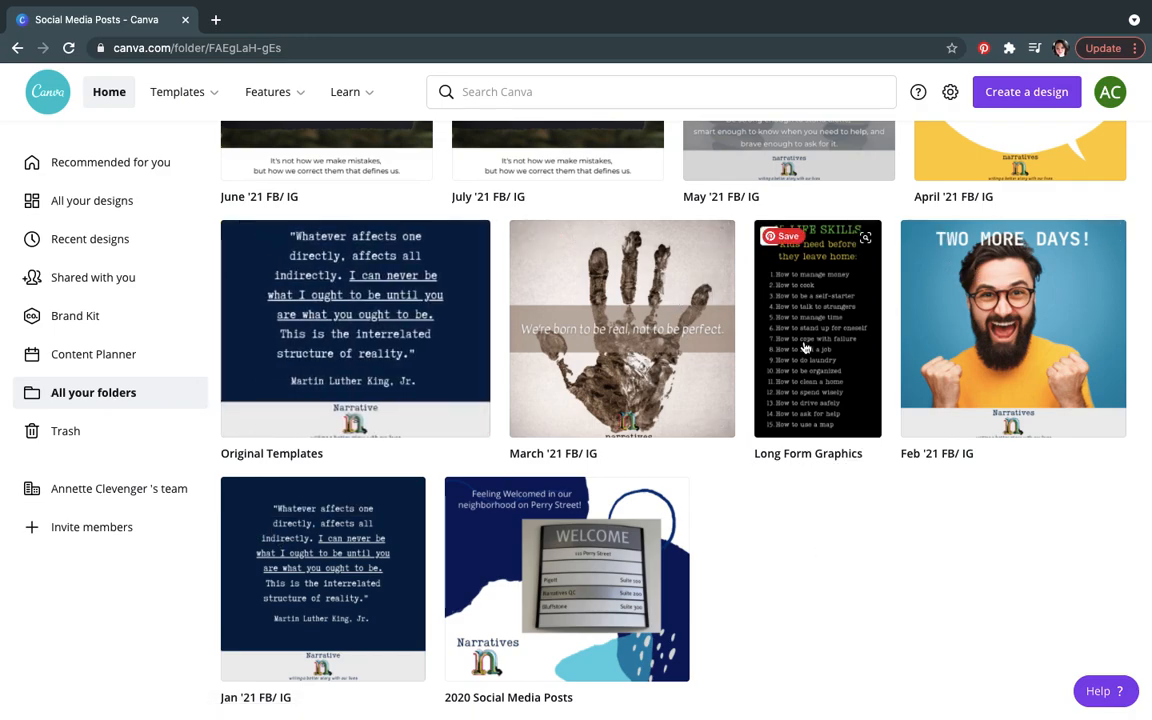
{"action": "scroll", "coordinate": [815, 392], "scroll_direction": "up", "scroll_amount": 3}
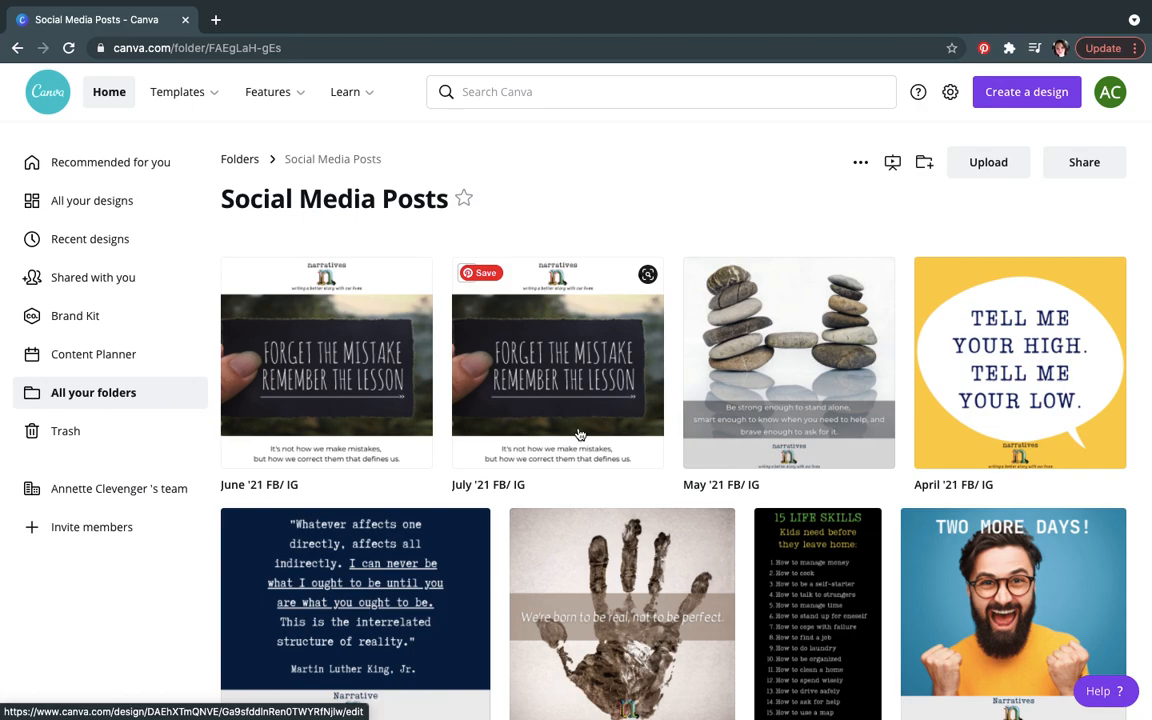
Step: Open the May '21 FB/ IG design and scroll through its pages
{"action": "left_click", "coordinate": [790, 365]}
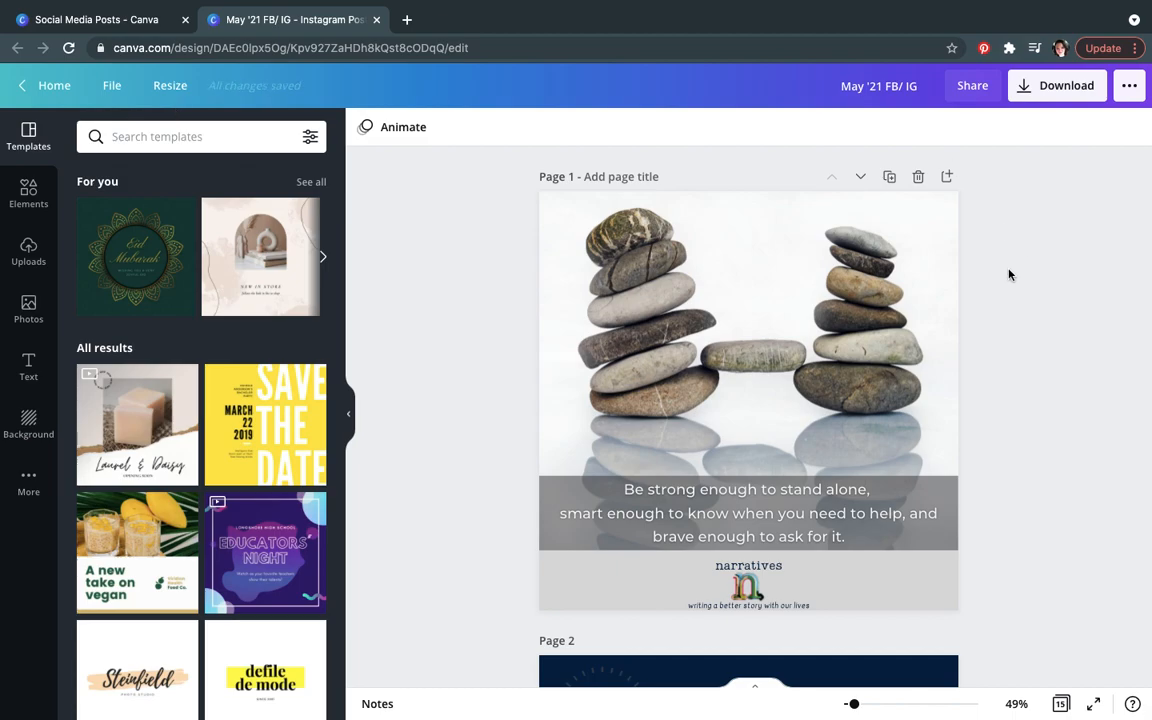
{"action": "scroll", "coordinate": [1008, 274], "scroll_direction": "down", "scroll_amount": 5}
{"action": "scroll", "coordinate": [1008, 274], "scroll_direction": "down", "scroll_amount": 10}
{"action": "scroll", "coordinate": [1008, 274], "scroll_direction": "down", "scroll_amount": 8}
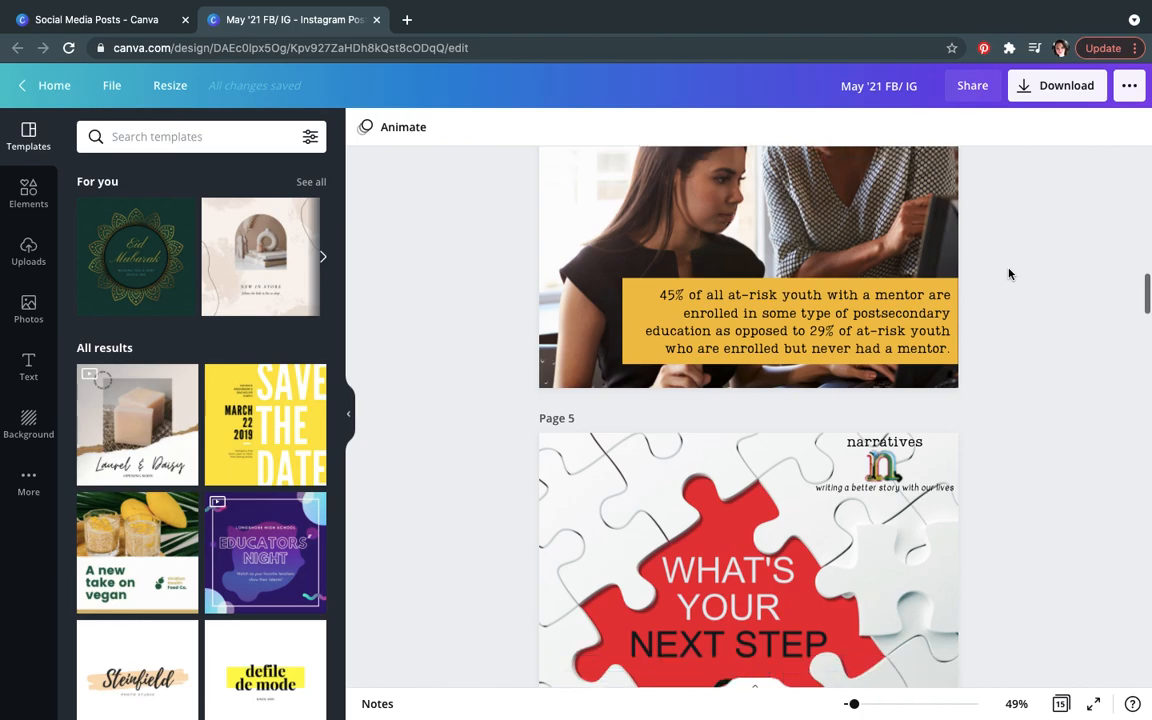
{"action": "scroll", "coordinate": [1008, 274], "scroll_direction": "down", "scroll_amount": 10}
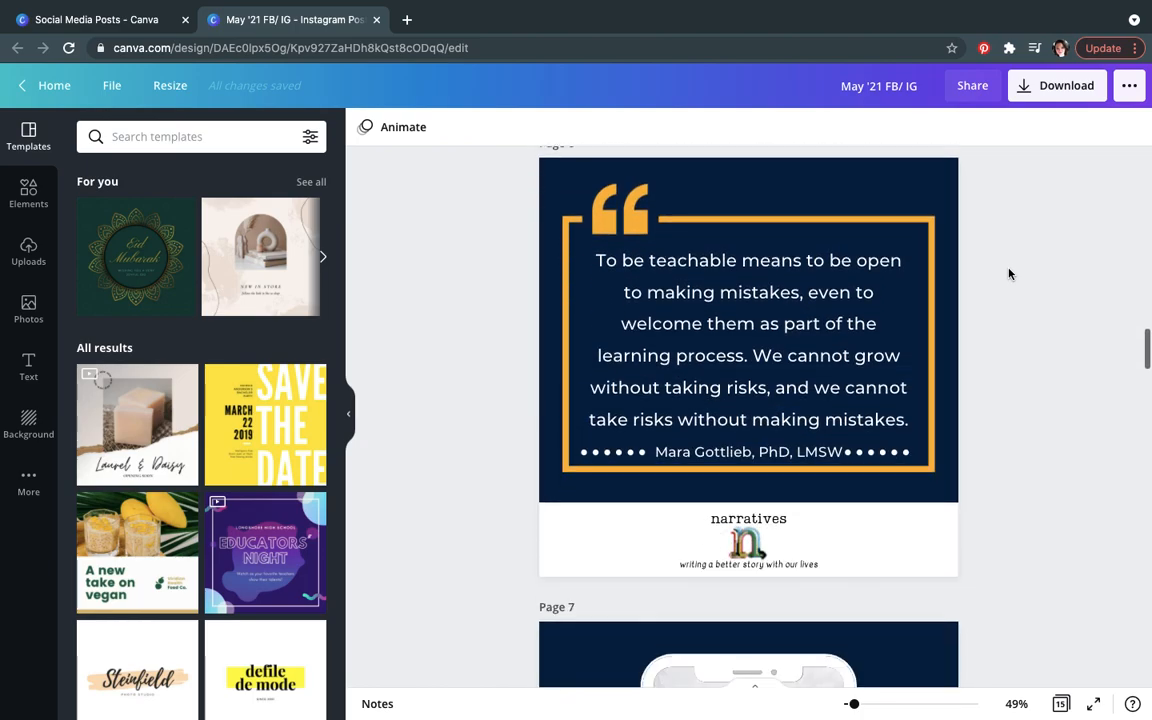
{"action": "scroll", "coordinate": [1008, 274], "scroll_direction": "down", "scroll_amount": 10}
{"action": "scroll", "coordinate": [1008, 274], "scroll_direction": "down", "scroll_amount": 10}
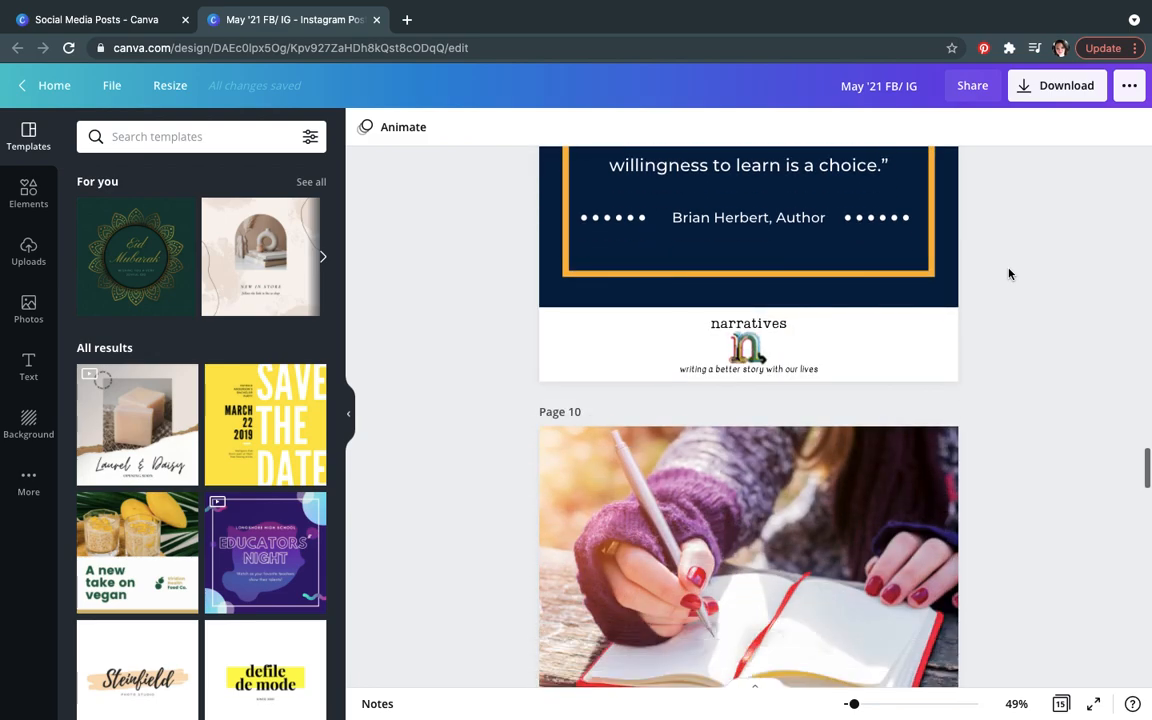
{"action": "scroll", "coordinate": [1008, 274], "scroll_direction": "down", "scroll_amount": 7}
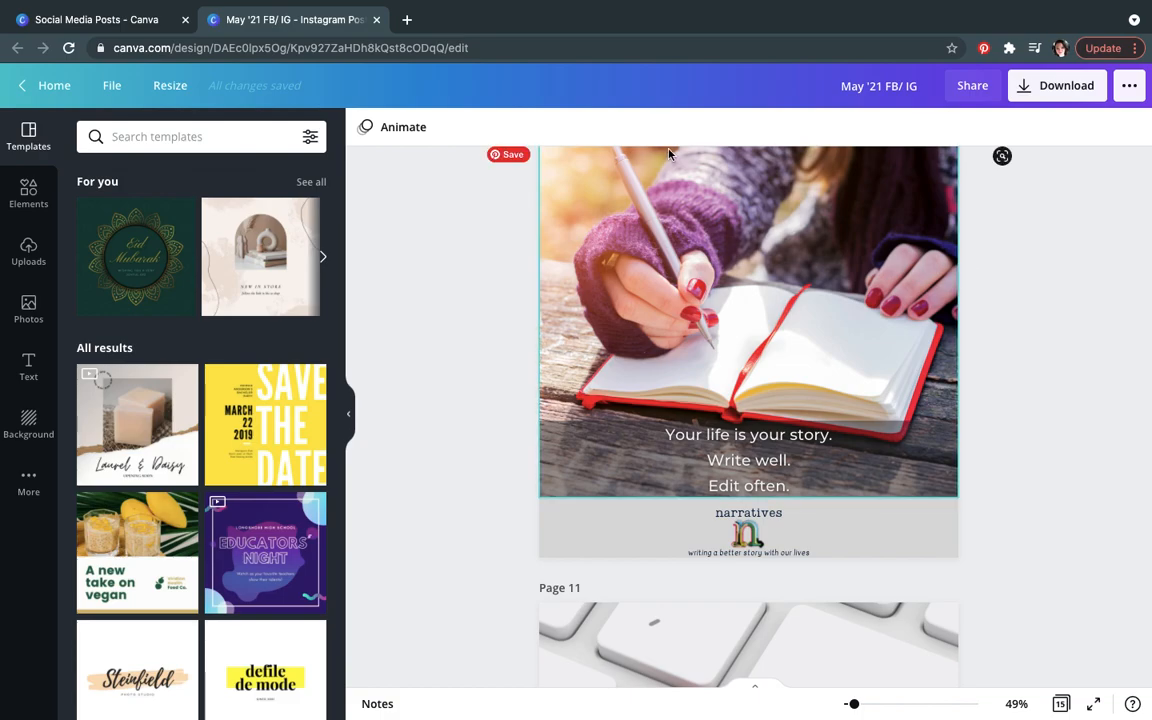
Step: Open the June '21 FB/ IG design from the Social Media Posts folder and make a copy of it
{"action": "left_click", "coordinate": [376, 19]}
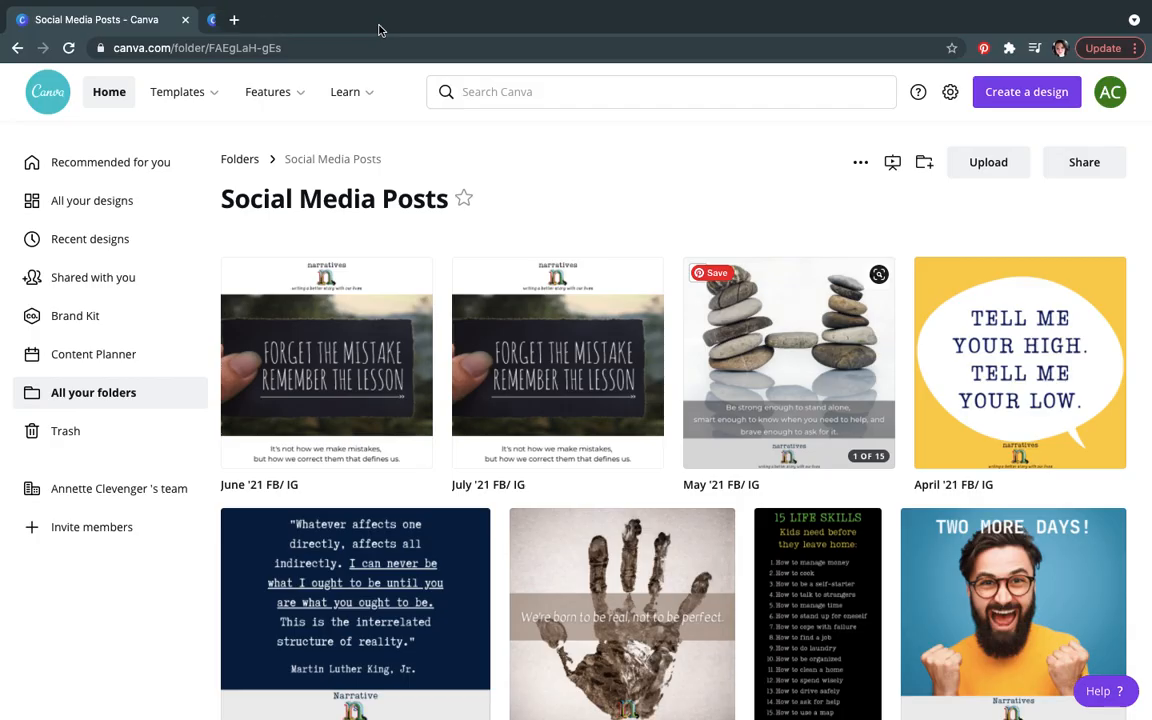
{"action": "mouse_move", "coordinate": [270, 91]}
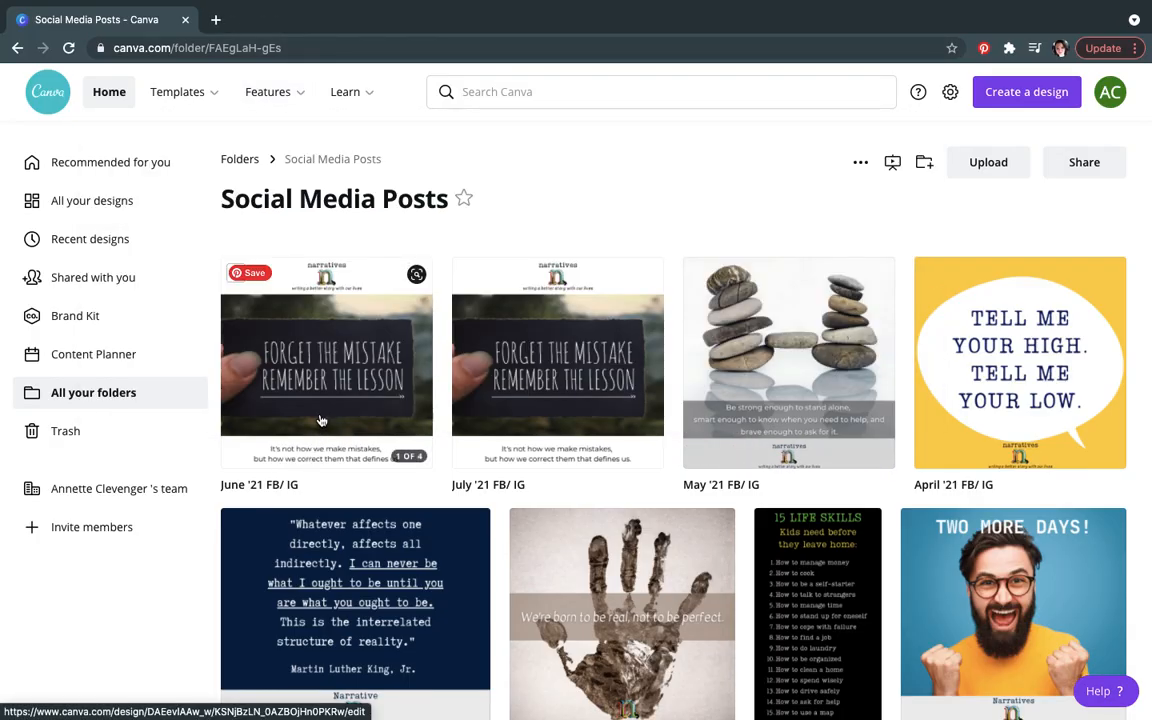
{"action": "left_click", "coordinate": [320, 418]}
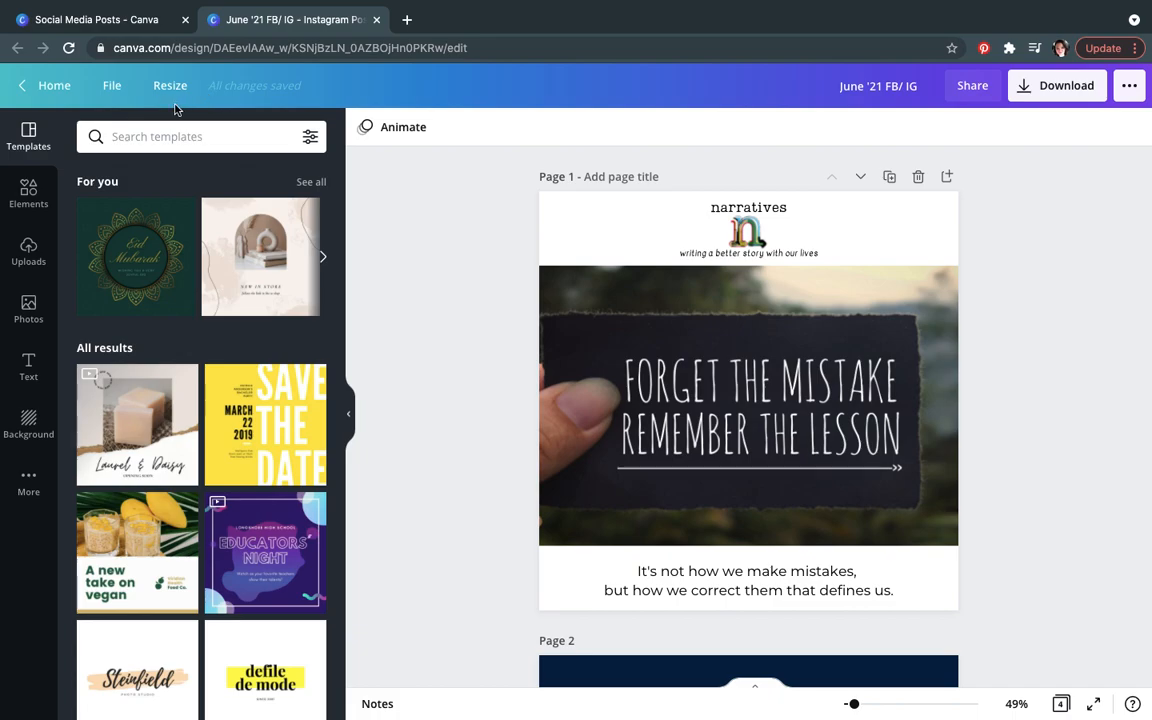
{"action": "left_click", "coordinate": [118, 91]}
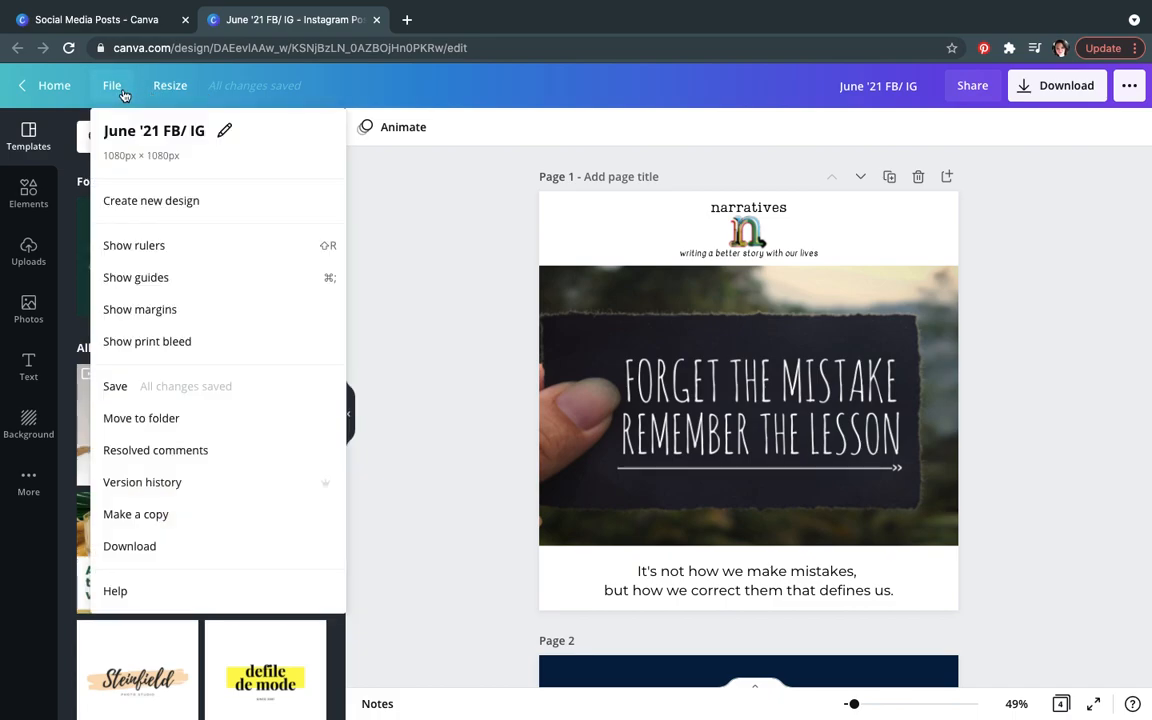
{"action": "left_click", "coordinate": [136, 514]}
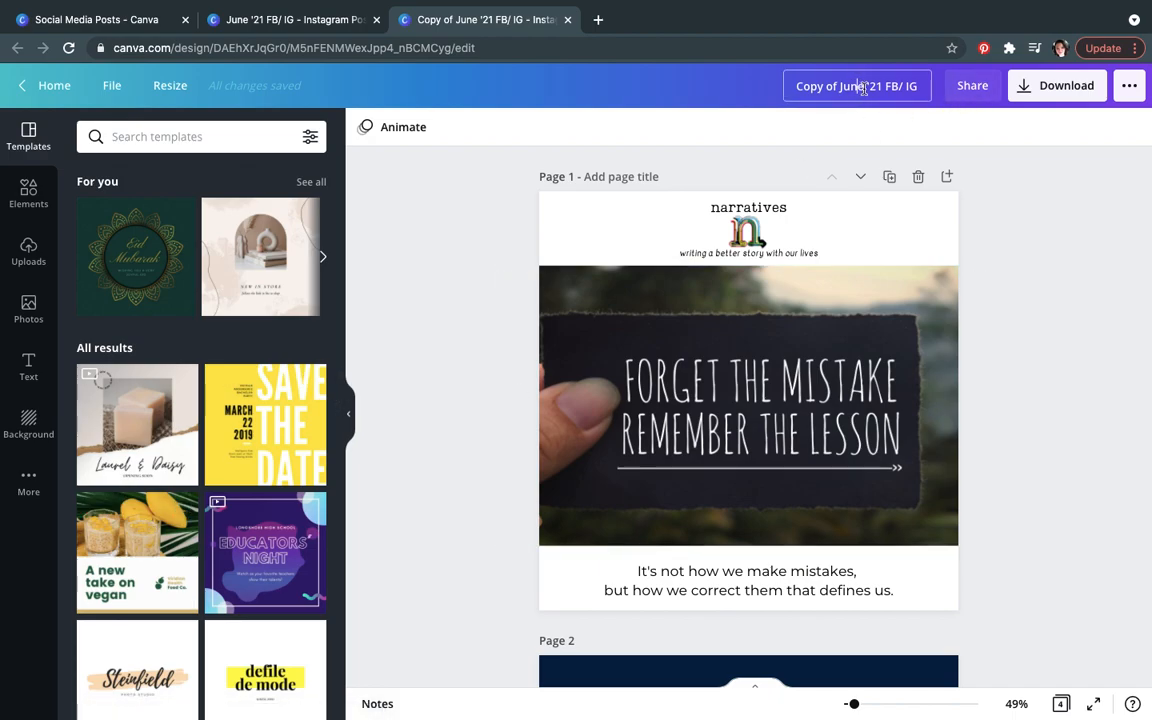
Step: Rename the copied design as August '21 FB/ IG
{"action": "left_click_drag", "start_coordinate": [857, 85], "coordinate": [795, 88]}
{"action": "type", "text": "August"}
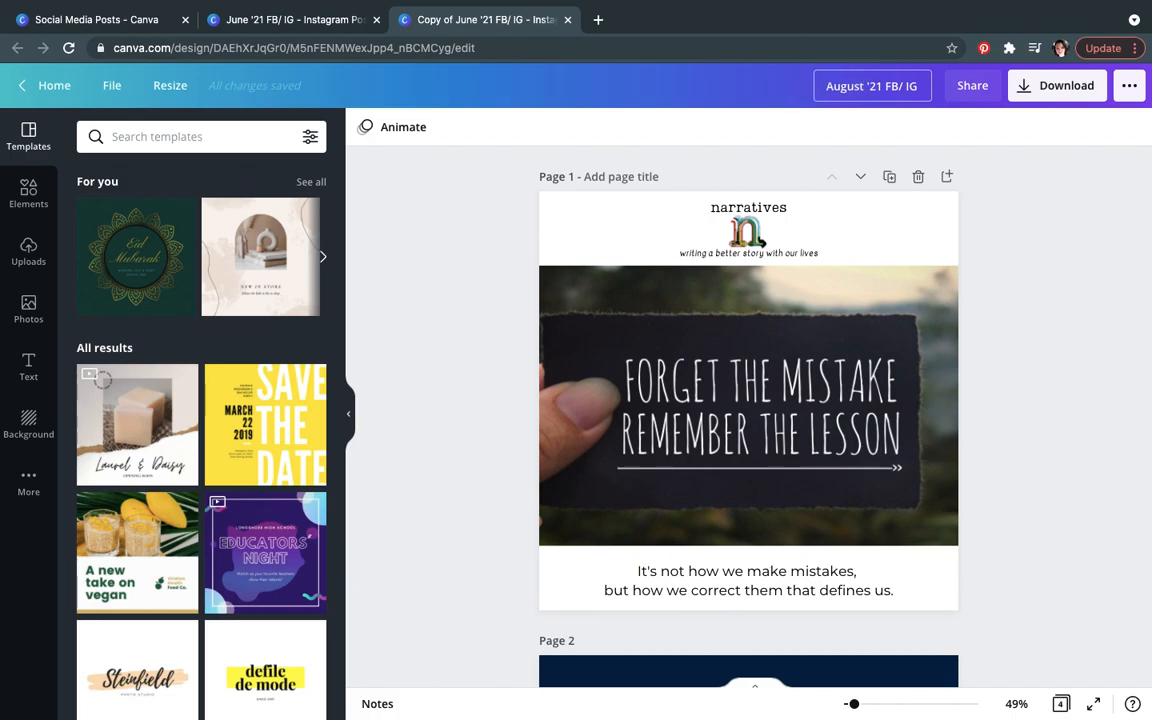
{"action": "key", "text": "Return"}
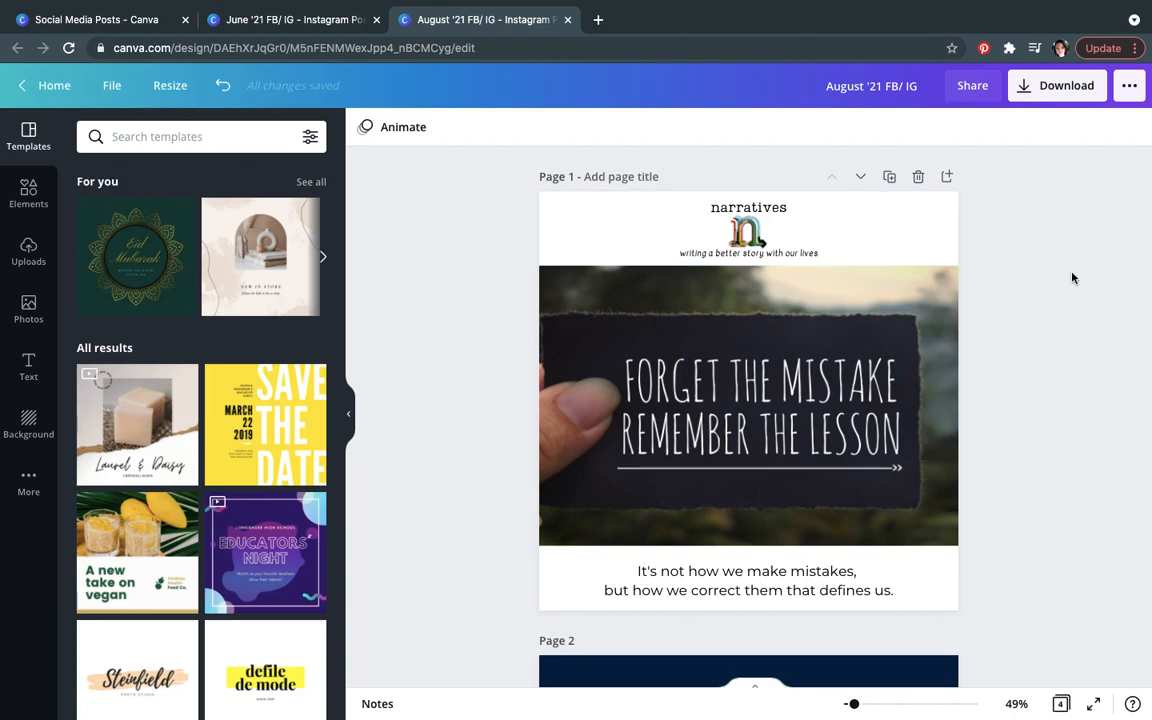
Step: Delete the pages of the August '21 FB/ IG copy and close its tab
{"action": "scroll", "coordinate": [1072, 277], "scroll_direction": "down", "scroll_amount": 2}
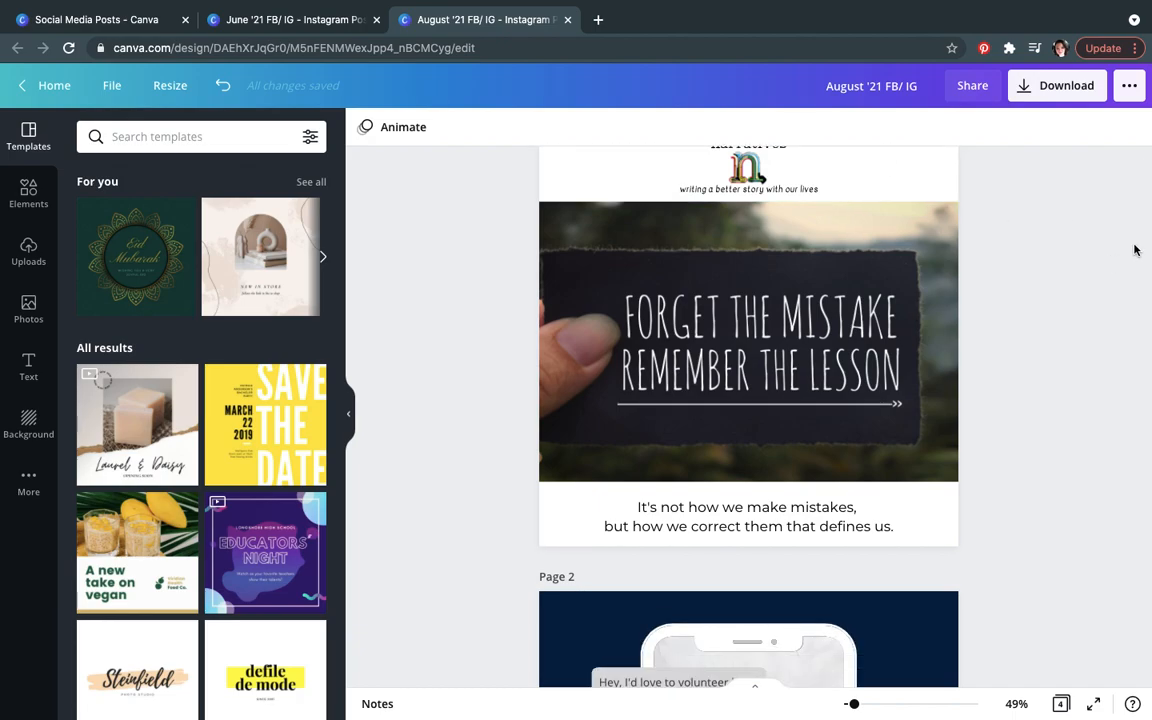
{"action": "scroll", "coordinate": [1134, 250], "scroll_direction": "down", "scroll_amount": 2}
{"action": "left_click_drag", "start_coordinate": [1142, 251], "coordinate": [1141, 160]}
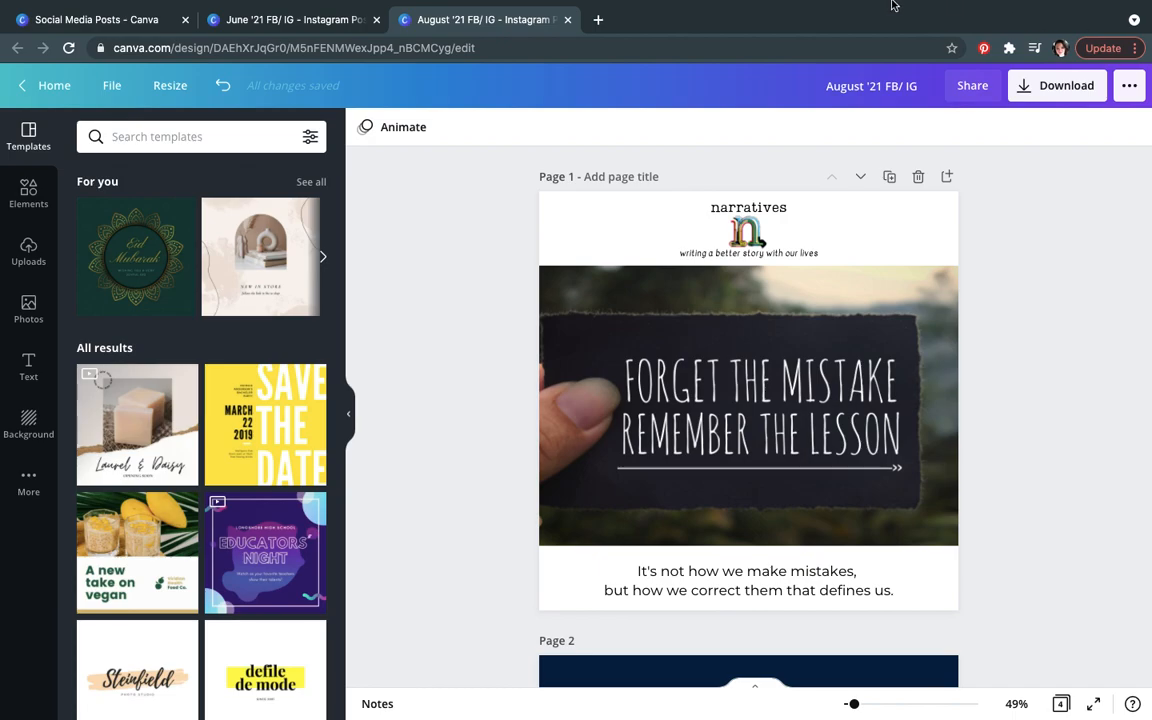
{"action": "scroll", "coordinate": [879, 175], "scroll_direction": "down", "scroll_amount": 1}
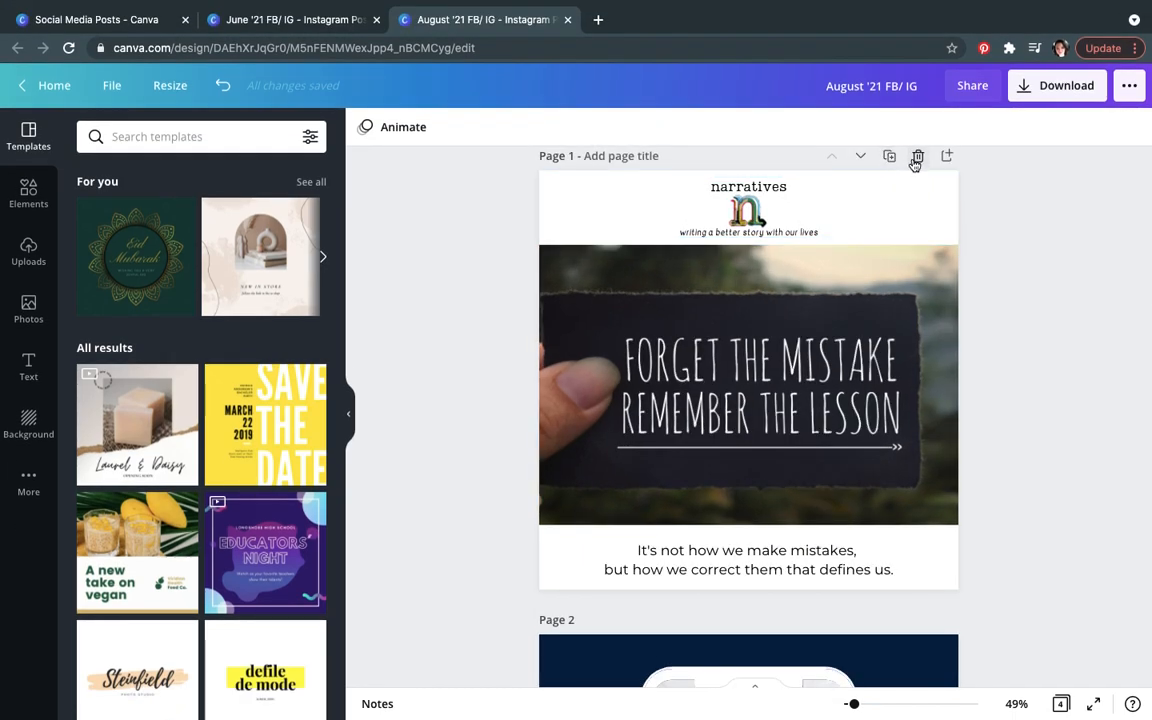
{"action": "left_click", "coordinate": [916, 158]}
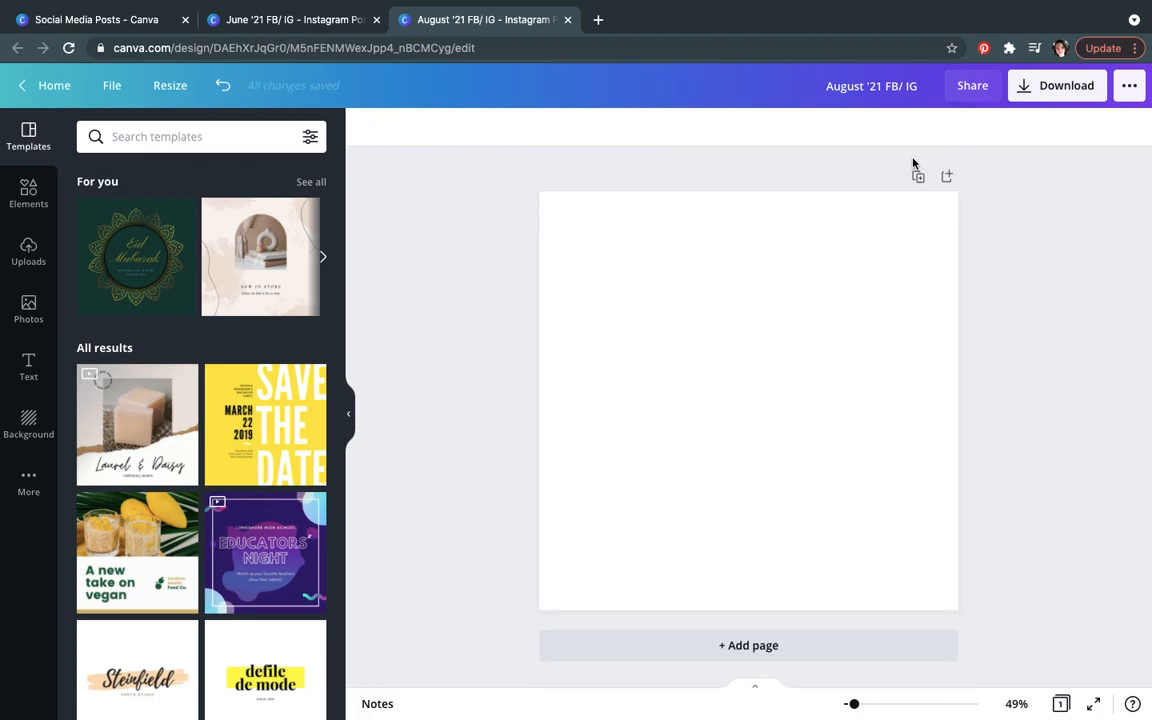
{"action": "left_click", "coordinate": [567, 20]}
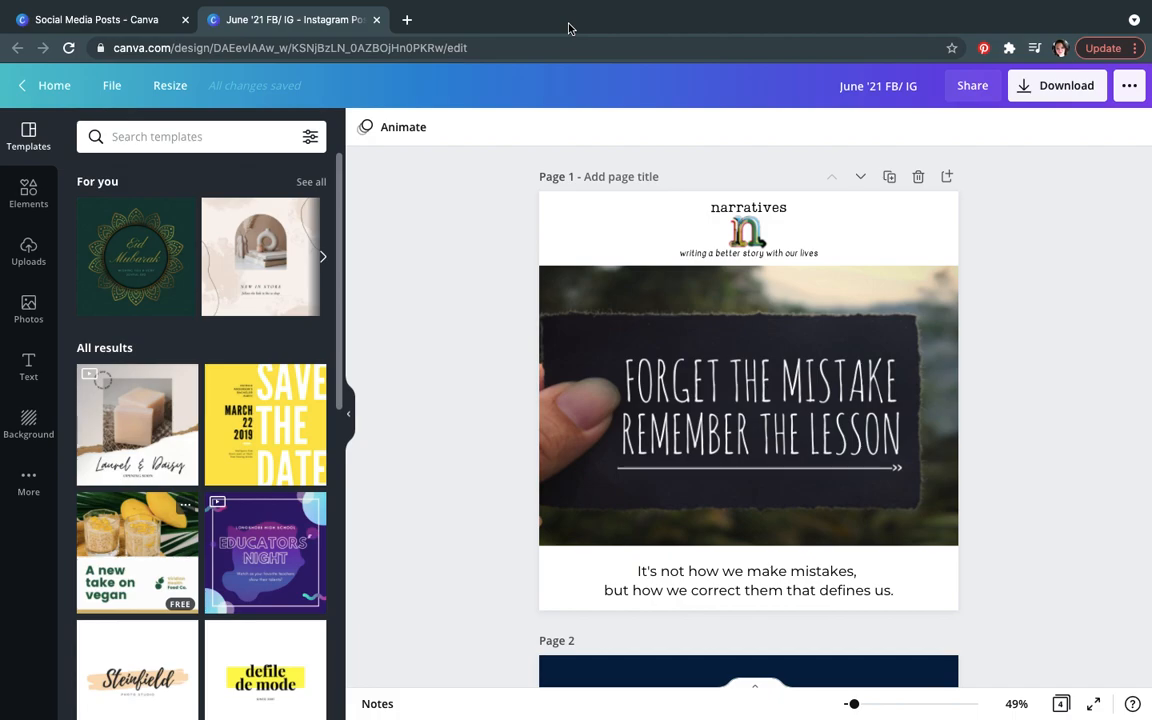
Step: Add a new blank page to the June '21 FB/ IG design and move it up to the first position
{"action": "left_click", "coordinate": [549, 224]}
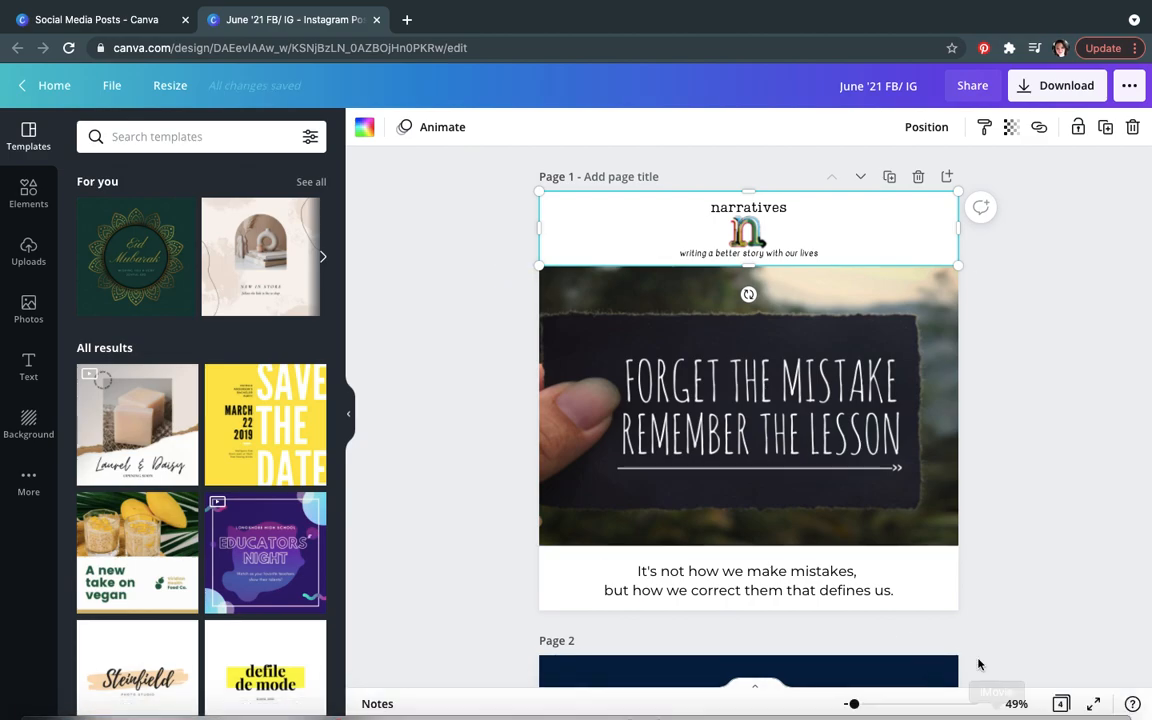
{"action": "left_click", "coordinate": [951, 610]}
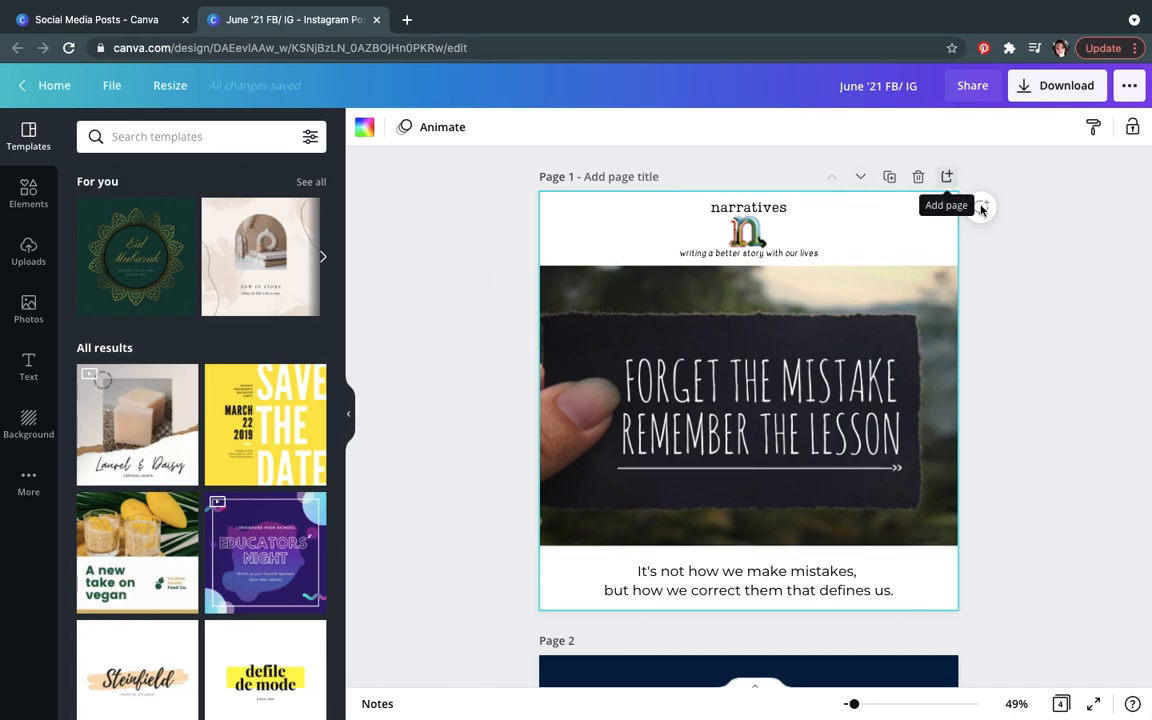
{"action": "scroll", "coordinate": [1021, 316], "scroll_direction": "down", "scroll_amount": 3}
{"action": "left_click_drag", "start_coordinate": [1147, 277], "coordinate": [1147, 670]}
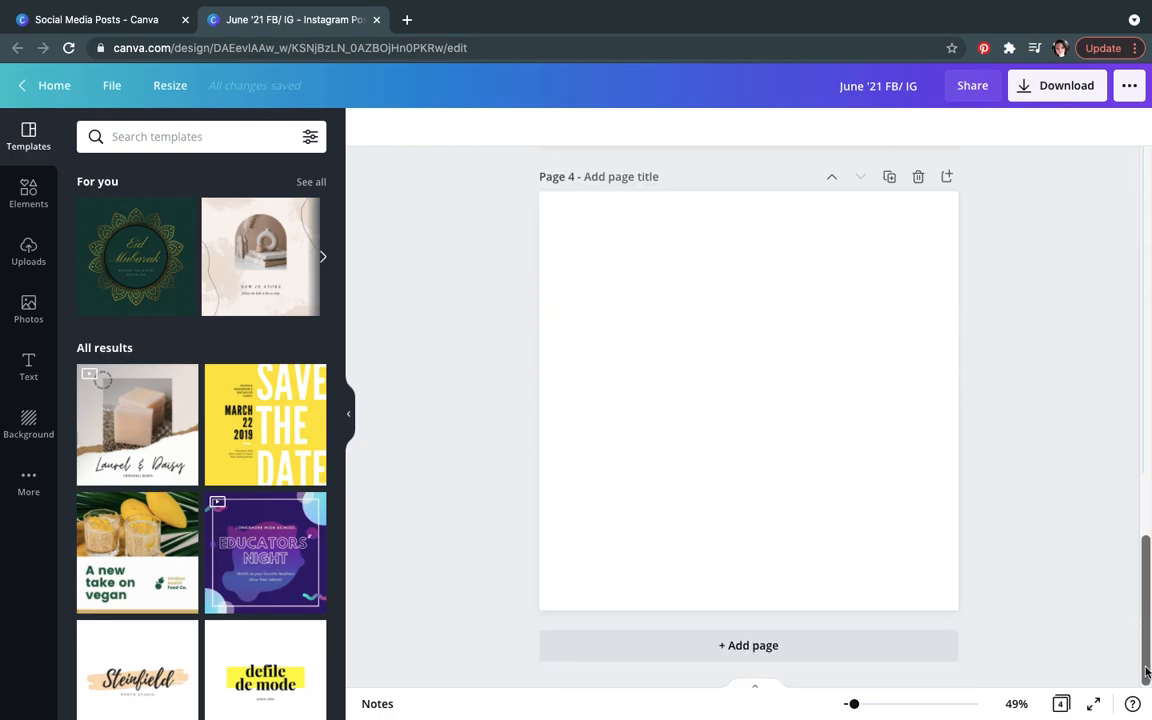
{"action": "left_click", "coordinate": [740, 660]}
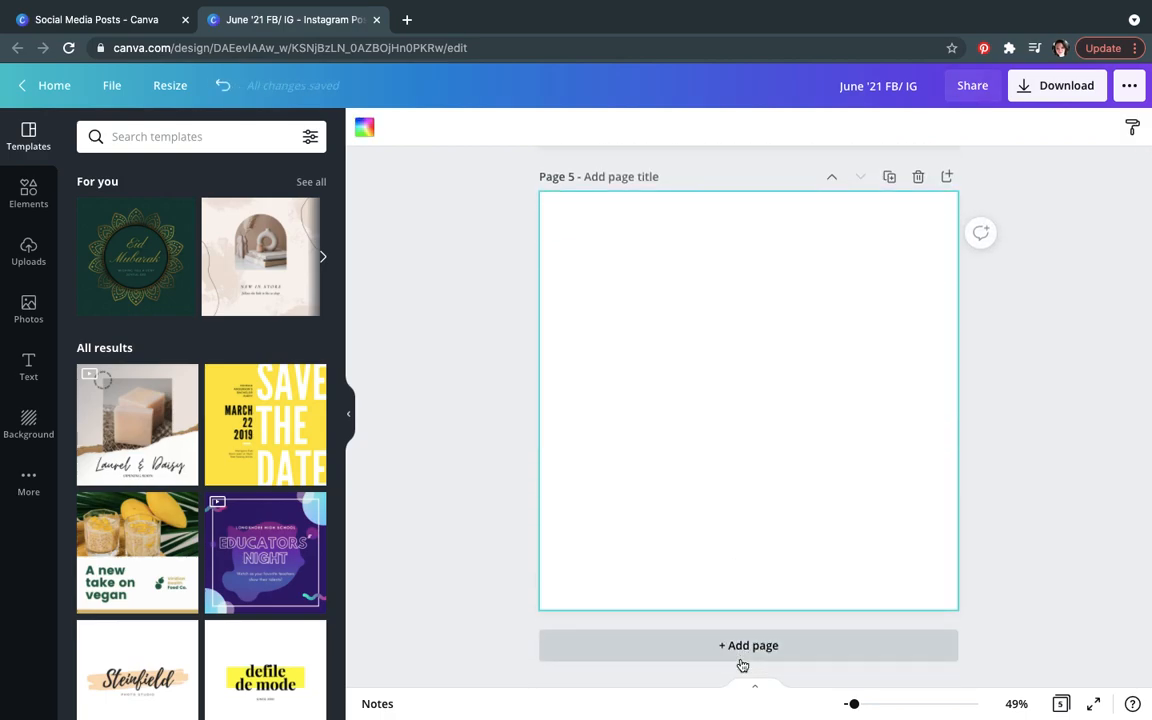
{"action": "left_click", "coordinate": [831, 177]}
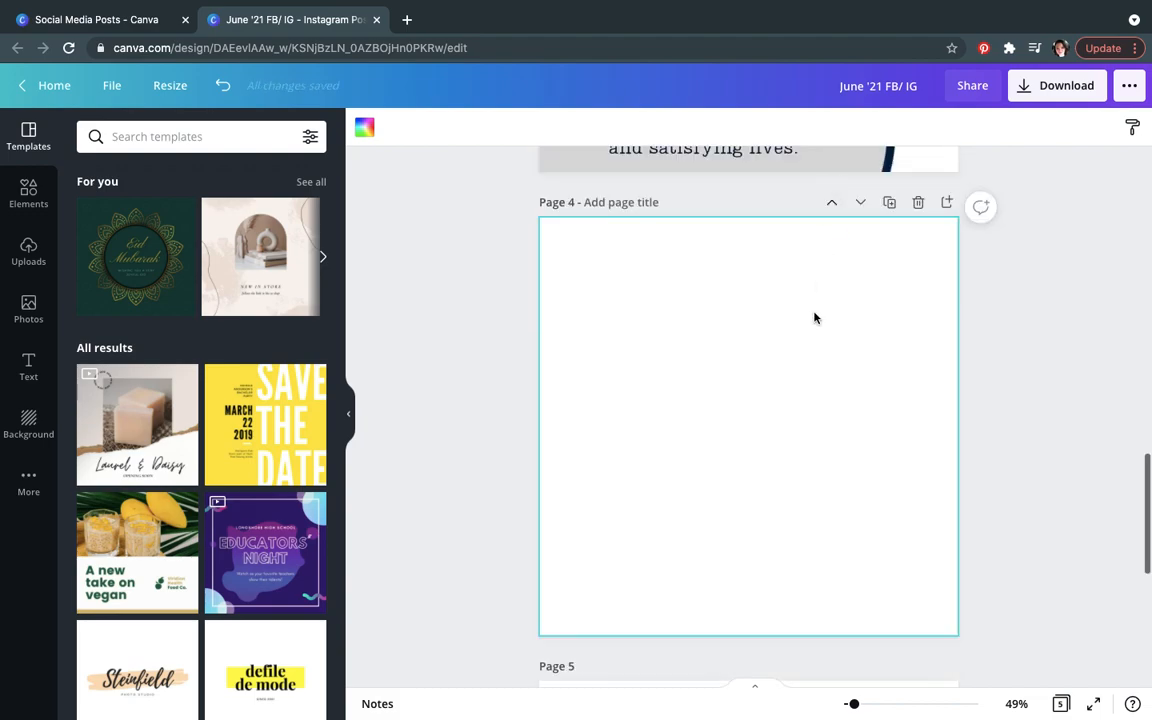
{"action": "left_click", "coordinate": [831, 202]}
{"action": "left_click", "coordinate": [831, 227]}
{"action": "left_click", "coordinate": [832, 229]}
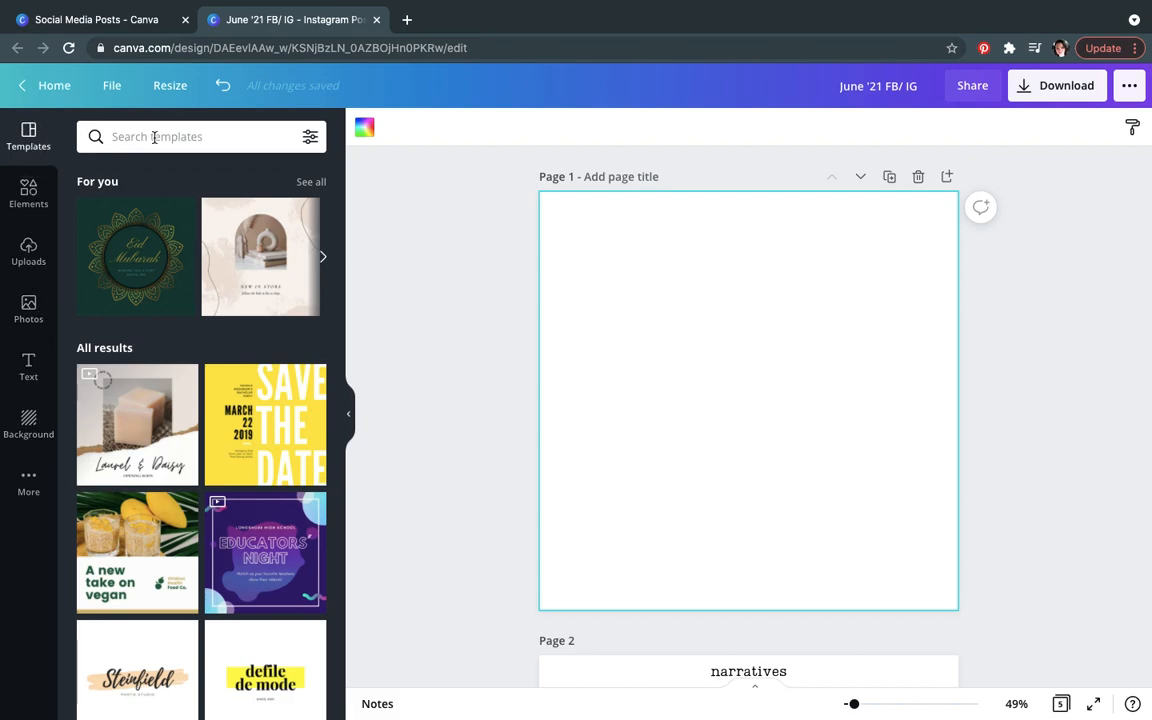
Step: Search templates for "inspirational" and apply the "Only I can change my life" quote template to the blank first page
{"action": "scroll", "coordinate": [339, 495], "scroll_direction": "down", "scroll_amount": 5}
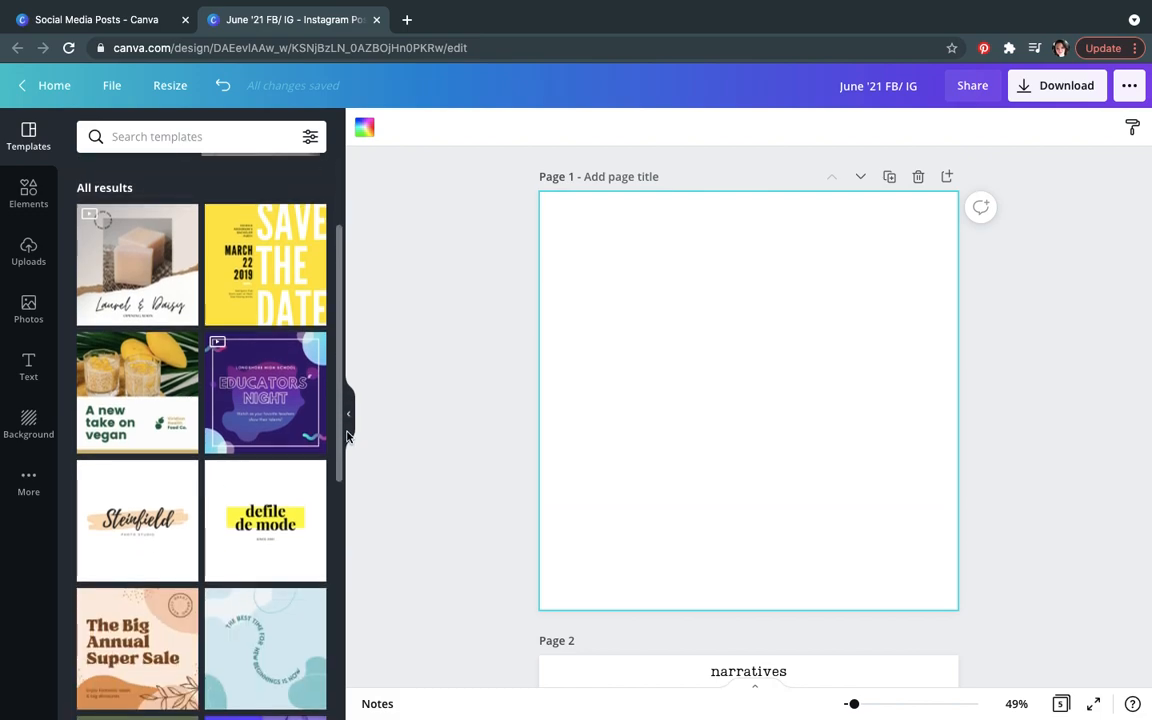
{"action": "scroll", "coordinate": [342, 527], "scroll_direction": "up", "scroll_amount": 6}
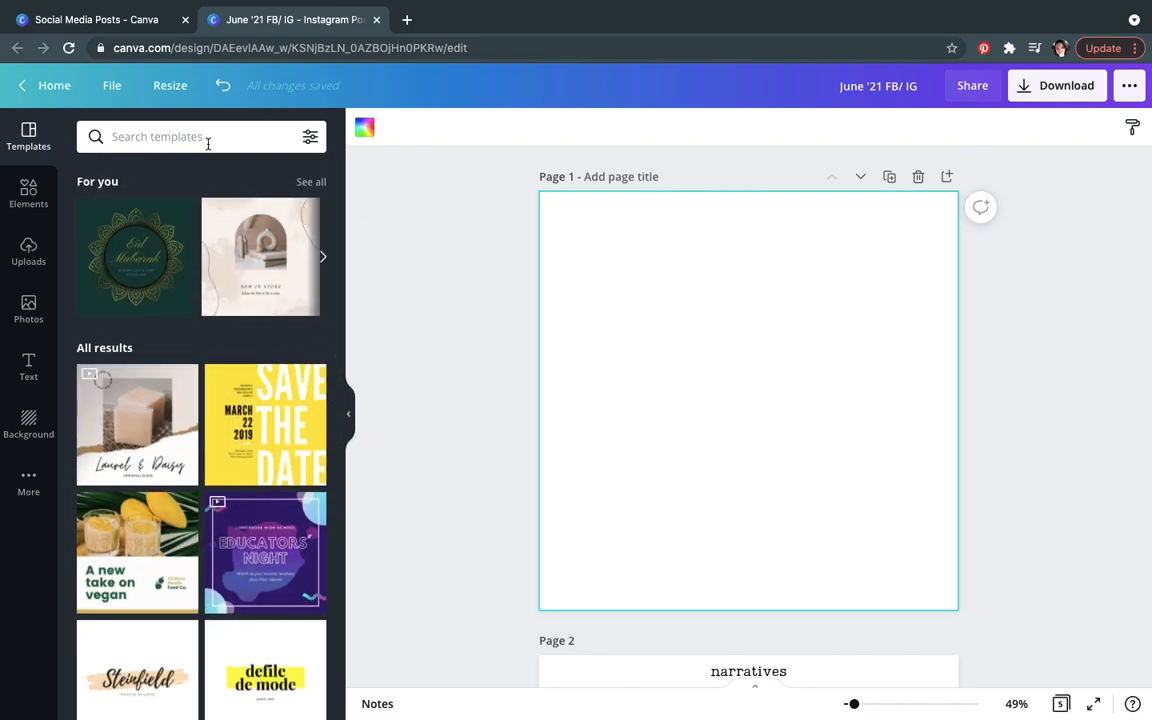
{"action": "scroll", "coordinate": [336, 415], "scroll_direction": "down", "scroll_amount": 3}
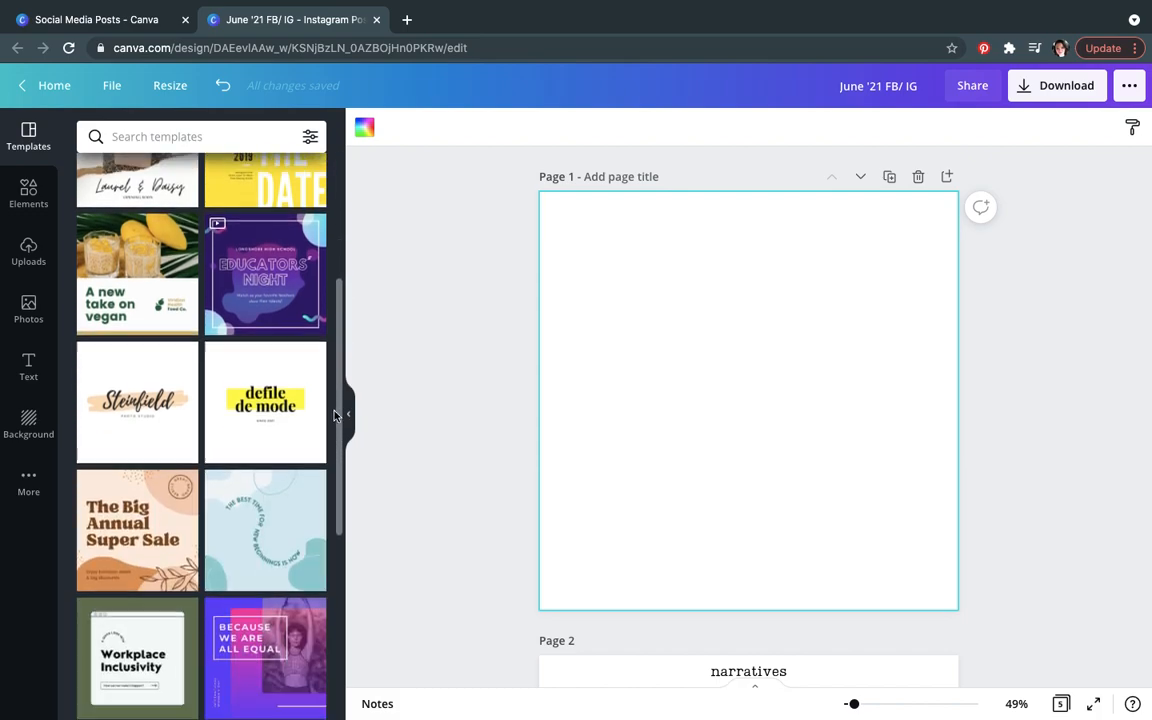
{"action": "scroll", "coordinate": [334, 530], "scroll_direction": "down", "scroll_amount": 8}
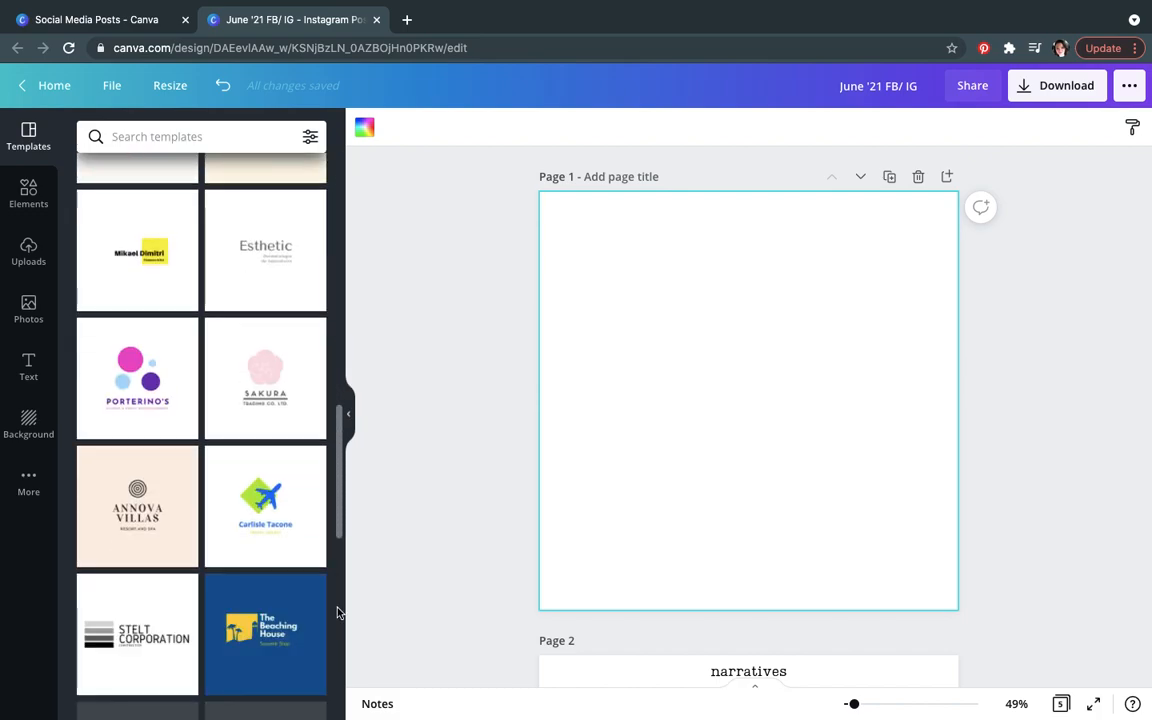
{"action": "scroll", "coordinate": [337, 612], "scroll_direction": "down", "scroll_amount": 3}
{"action": "left_click", "coordinate": [210, 147]}
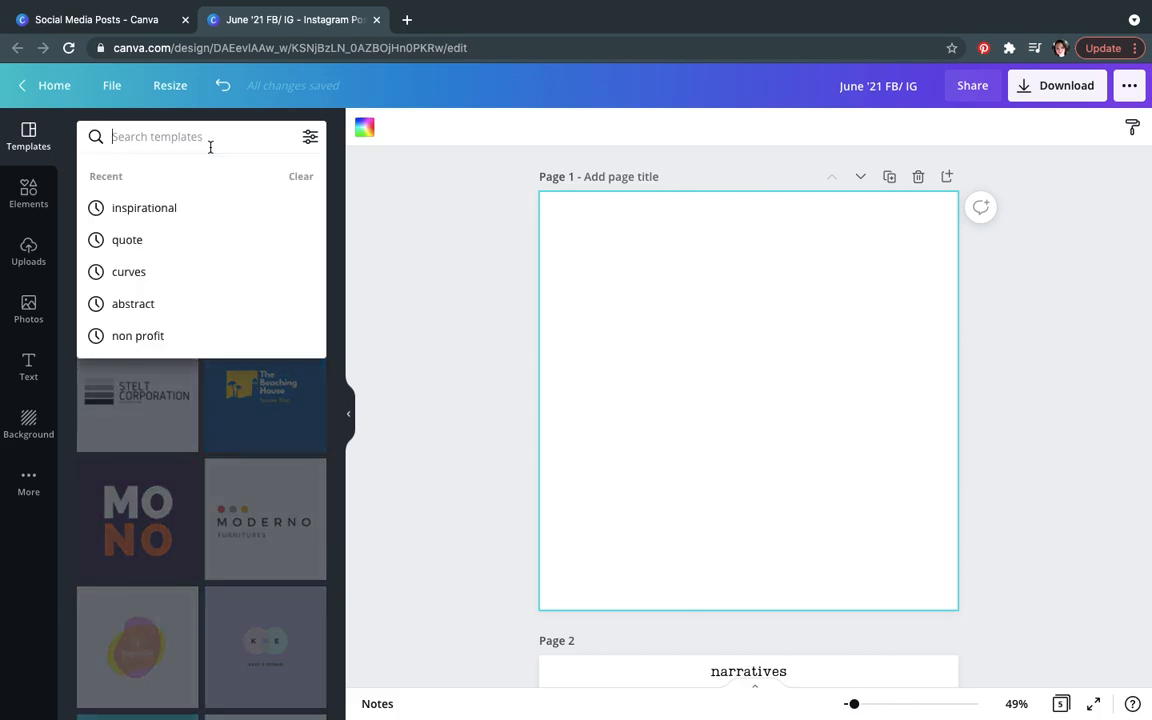
{"action": "type", "text": "inspirational"}
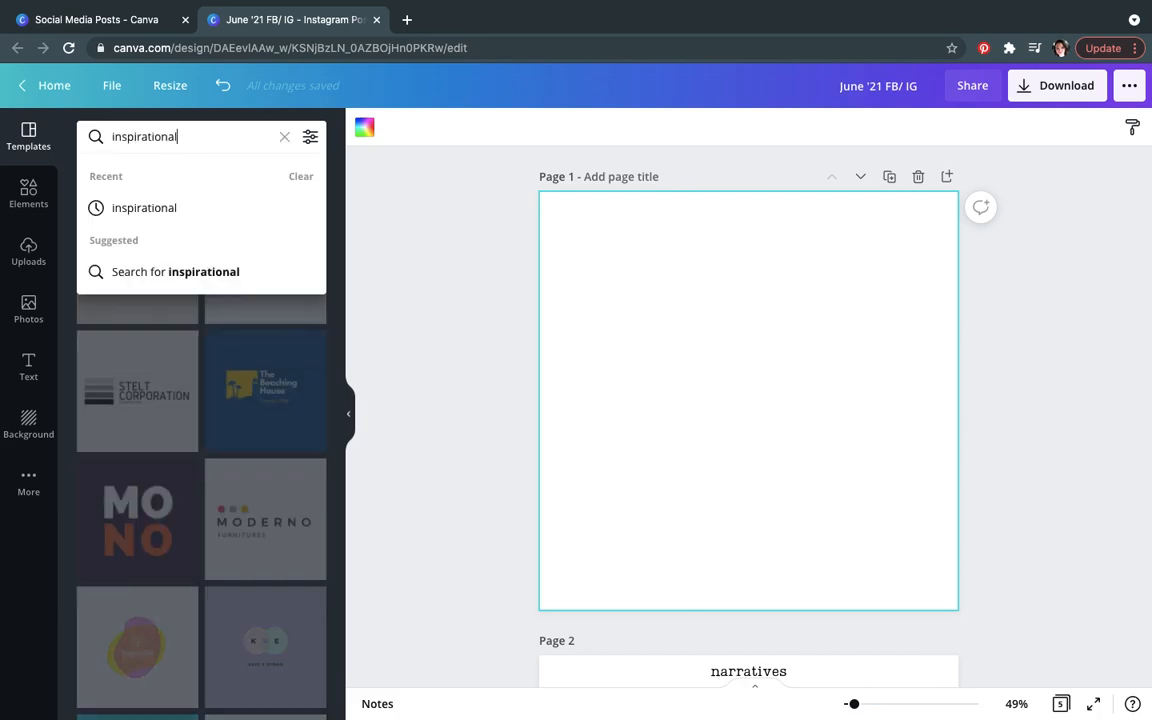
{"action": "key", "text": "Return"}
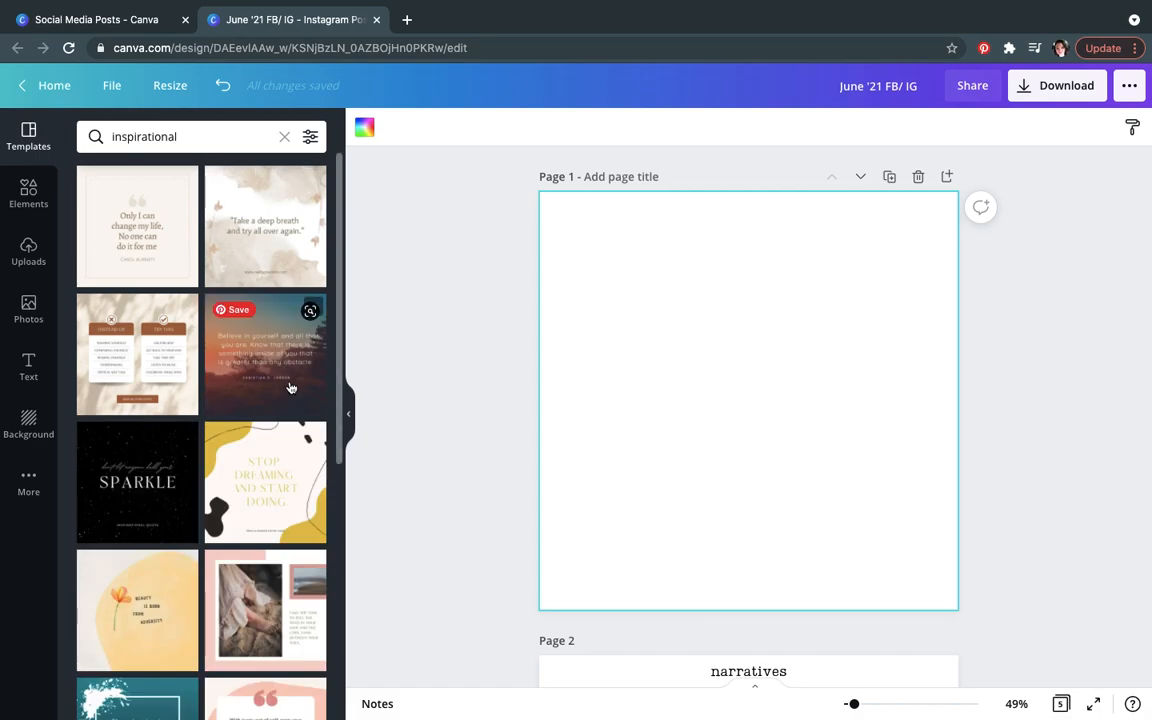
{"action": "scroll", "coordinate": [341, 483], "scroll_direction": "down", "scroll_amount": 3}
{"action": "scroll", "coordinate": [338, 575], "scroll_direction": "down", "scroll_amount": 5}
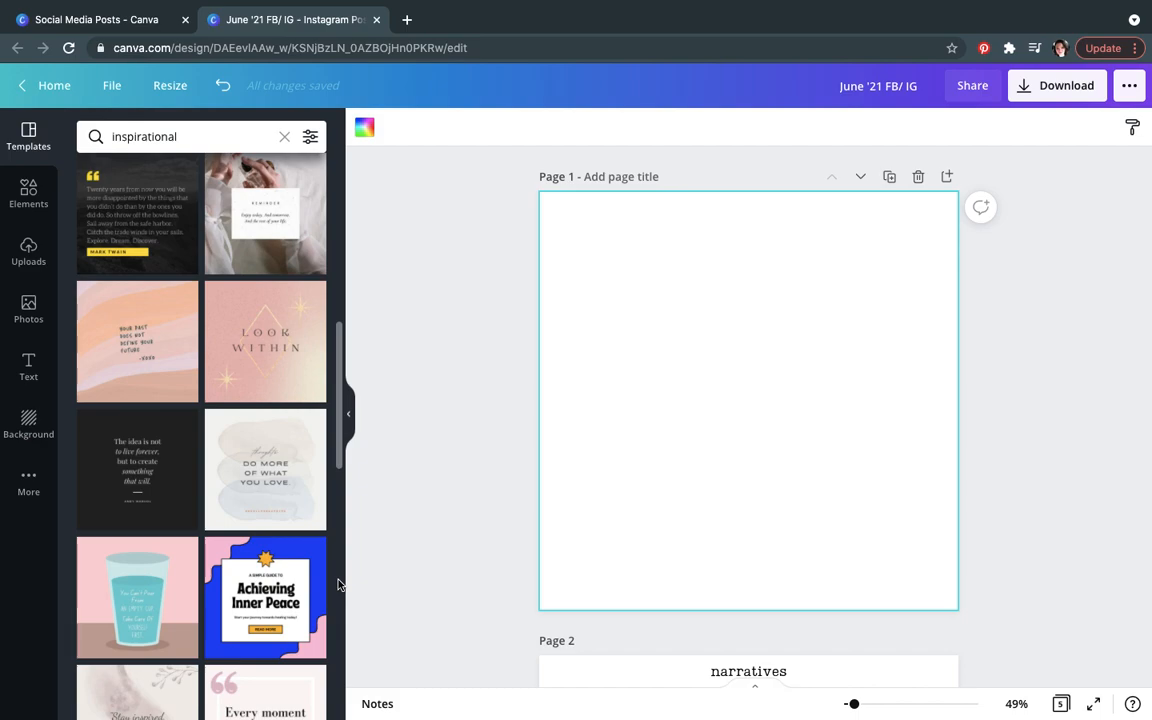
{"action": "scroll", "coordinate": [340, 450], "scroll_direction": "up", "scroll_amount": 8}
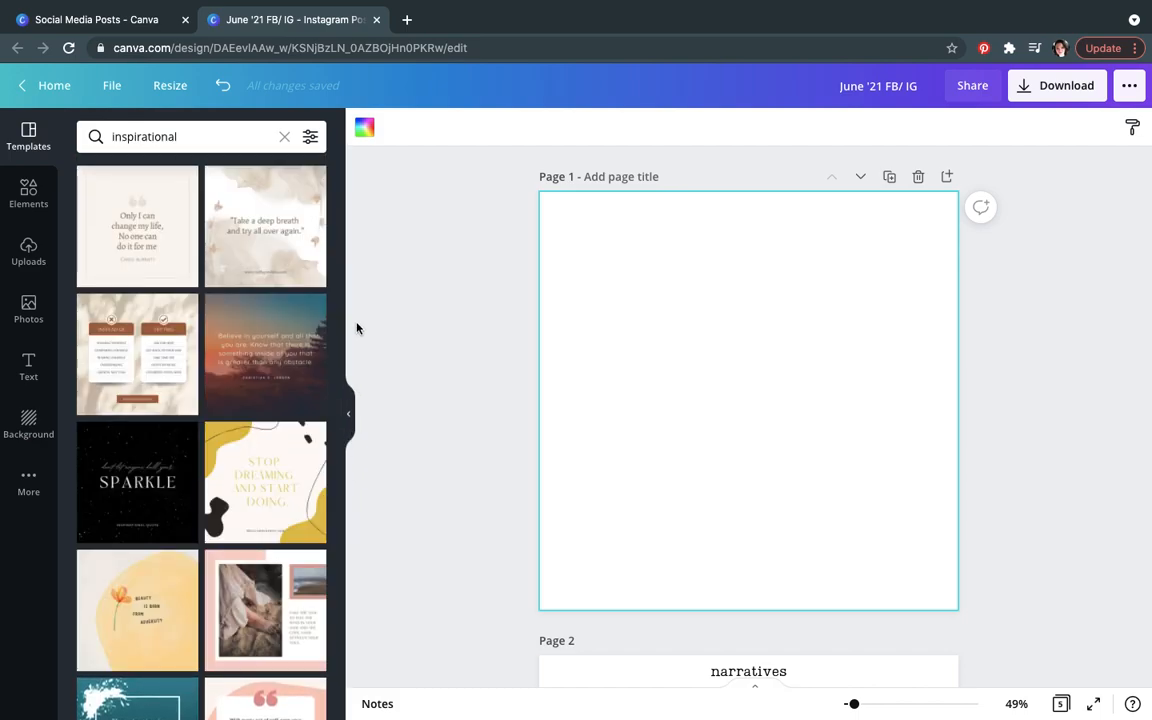
{"action": "left_click", "coordinate": [121, 220]}
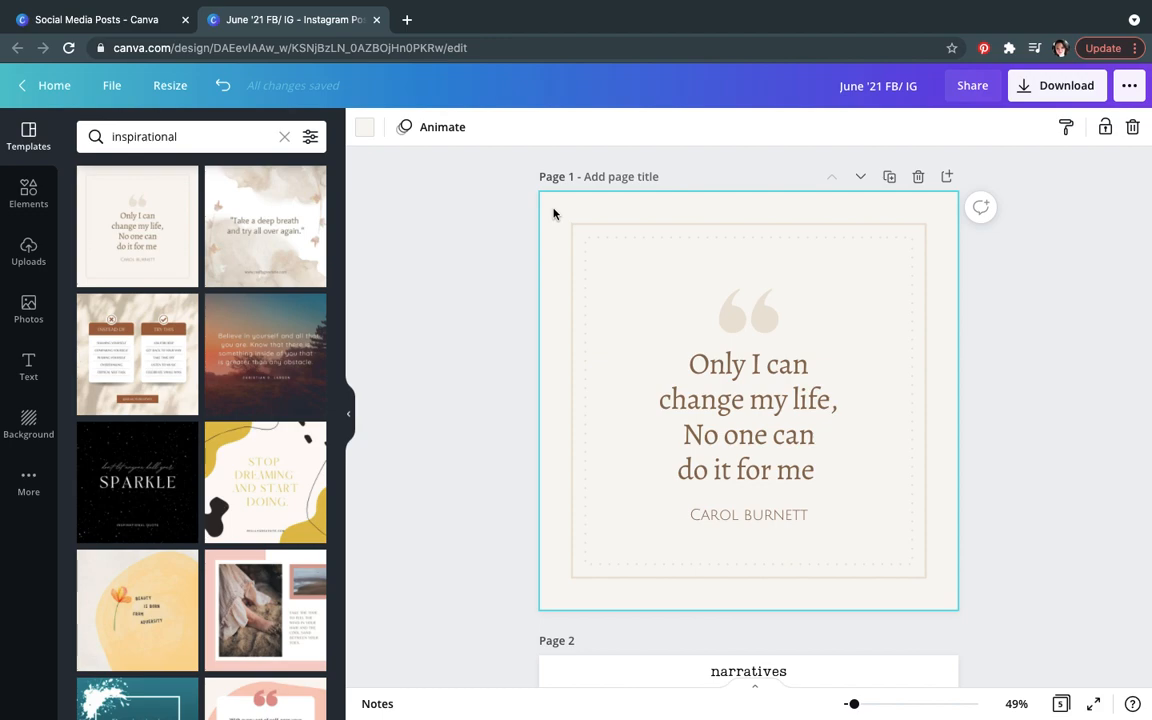
Step: Try custom background colours #CB8529 and #523F26 on the quote page, then undo all the colour changes
{"action": "left_click", "coordinate": [365, 128]}
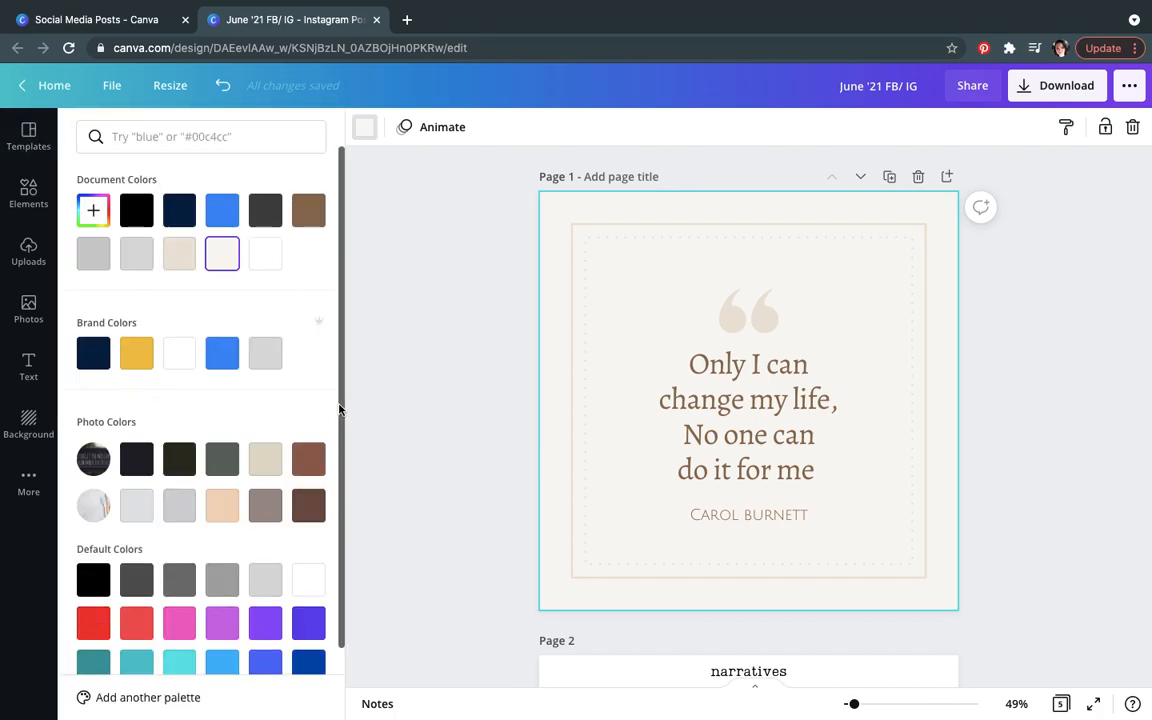
{"action": "scroll", "coordinate": [337, 489], "scroll_direction": "down", "scroll_amount": 2}
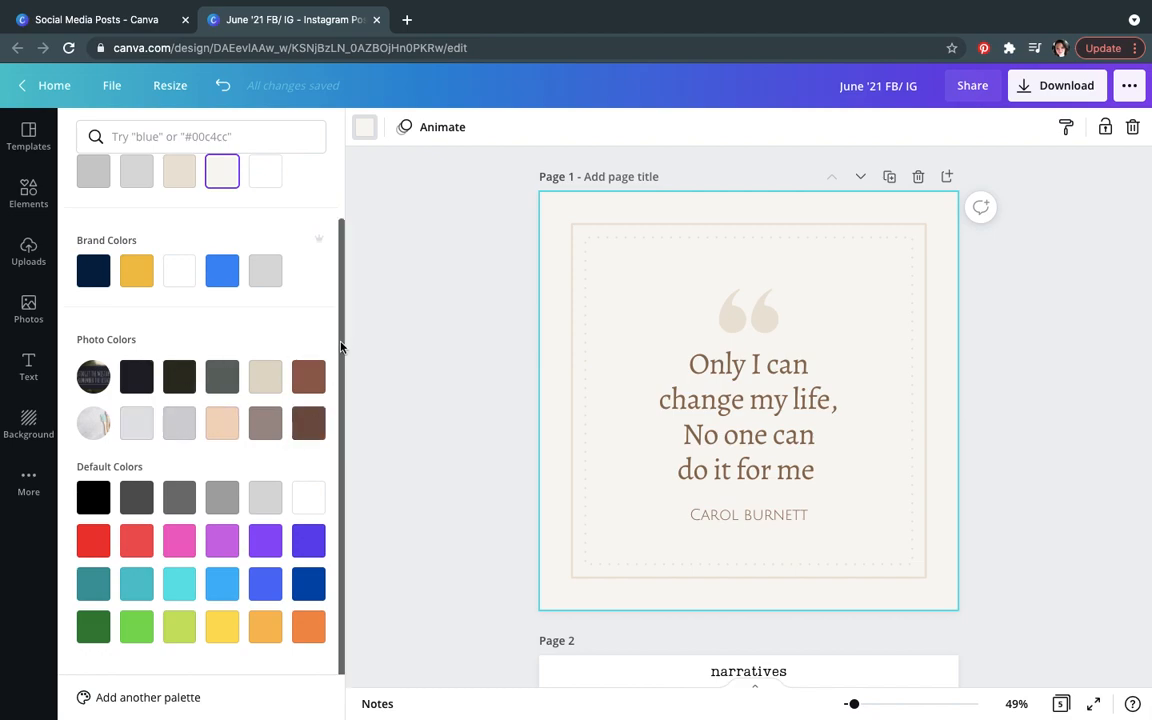
{"action": "left_click_drag", "start_coordinate": [341, 345], "coordinate": [348, 273]}
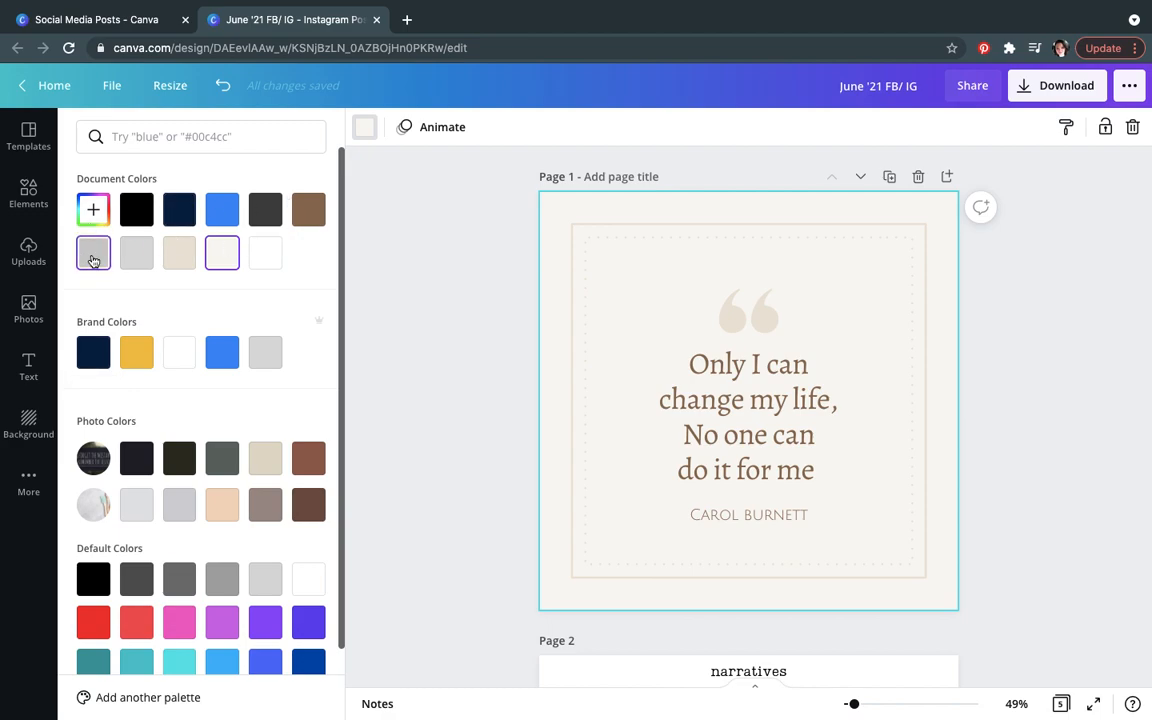
{"action": "left_click", "coordinate": [94, 210]}
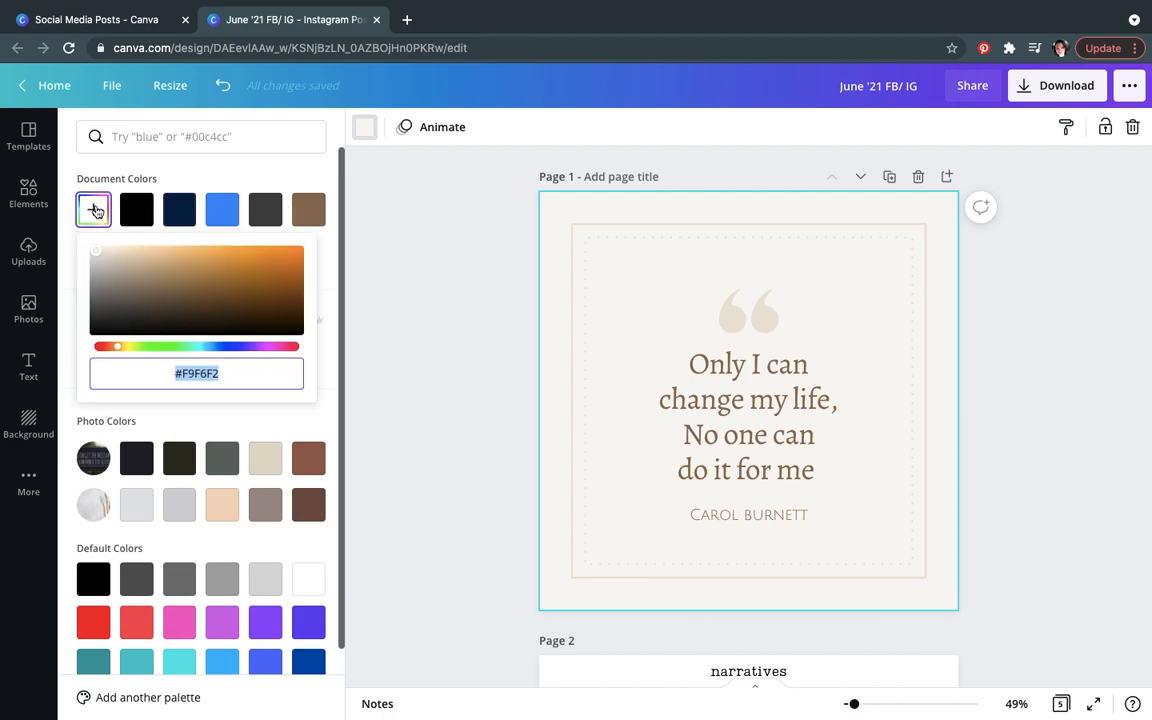
{"action": "left_click", "coordinate": [260, 264]}
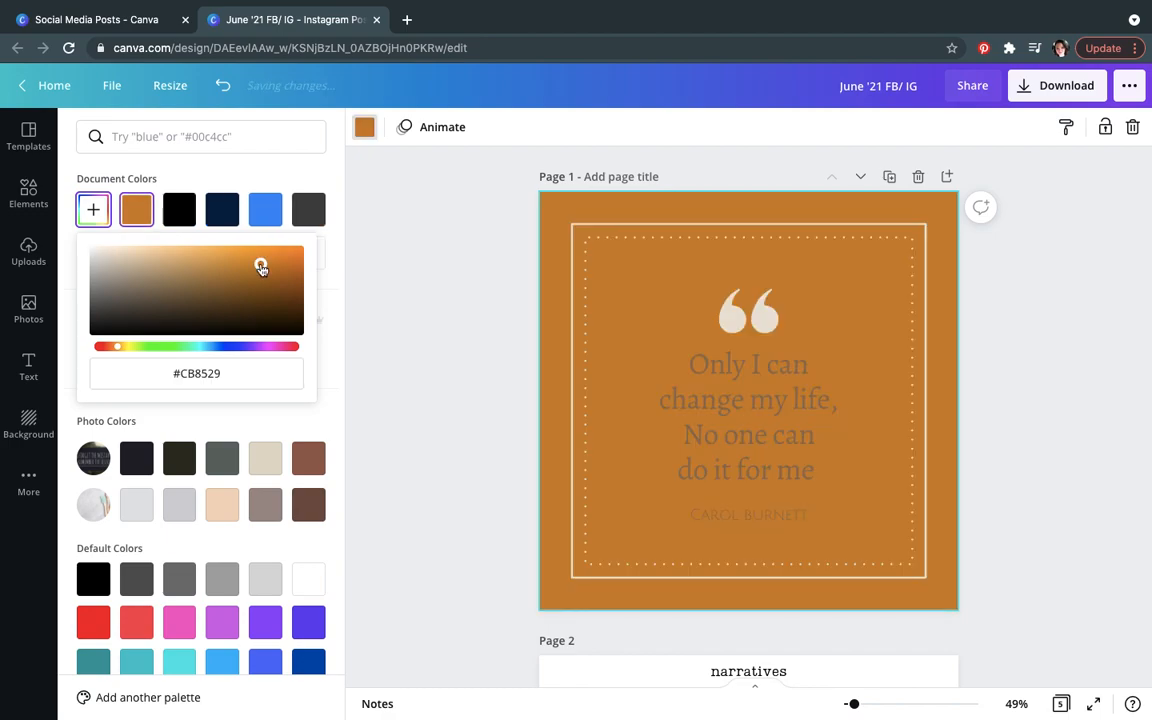
{"action": "left_click", "coordinate": [223, 282]}
{"action": "left_click", "coordinate": [206, 310]}
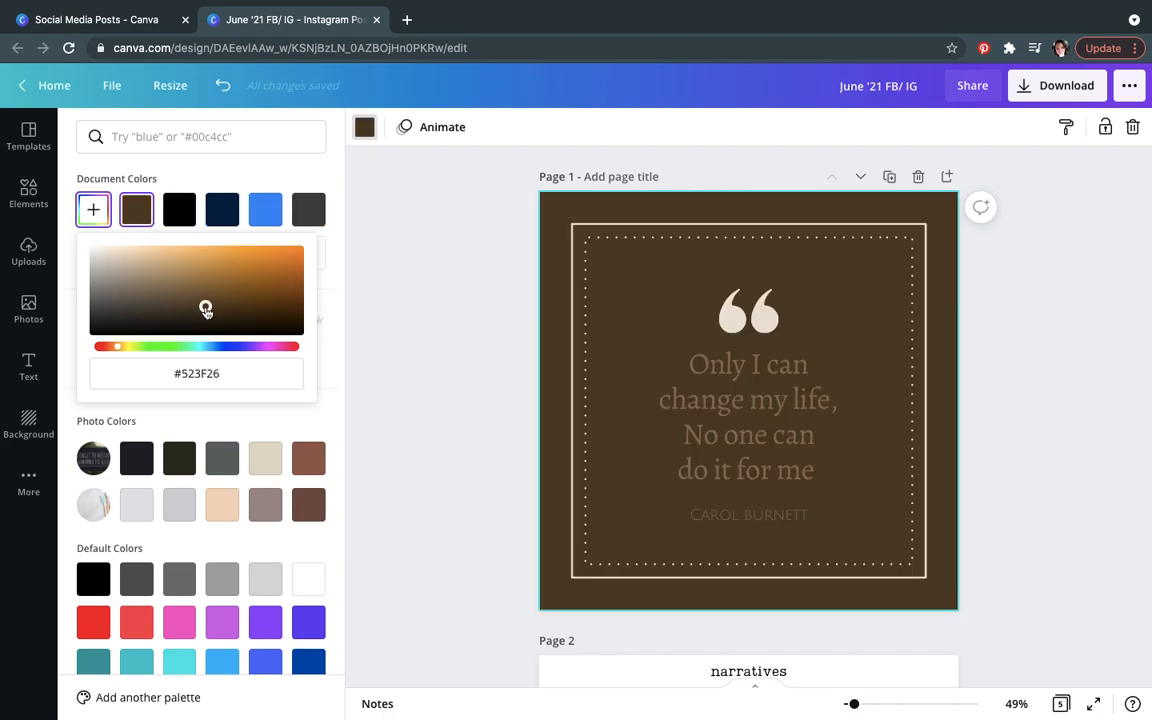
{"action": "left_click", "coordinate": [325, 414]}
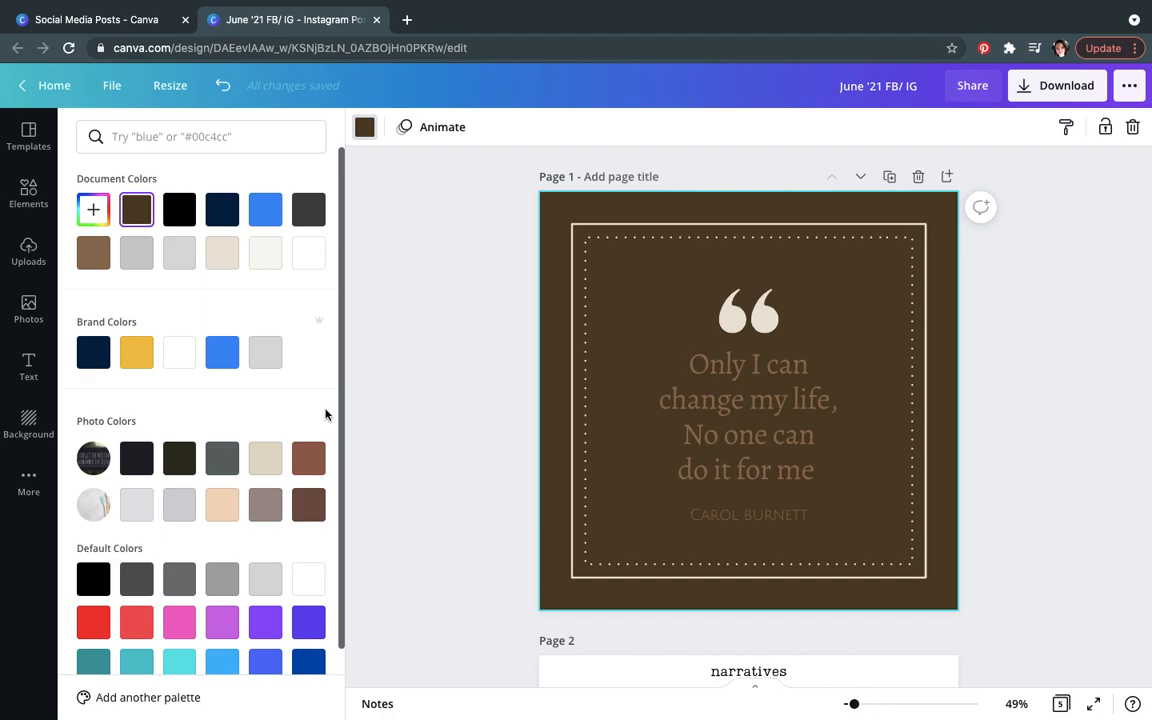
{"action": "left_click", "coordinate": [222, 85]}
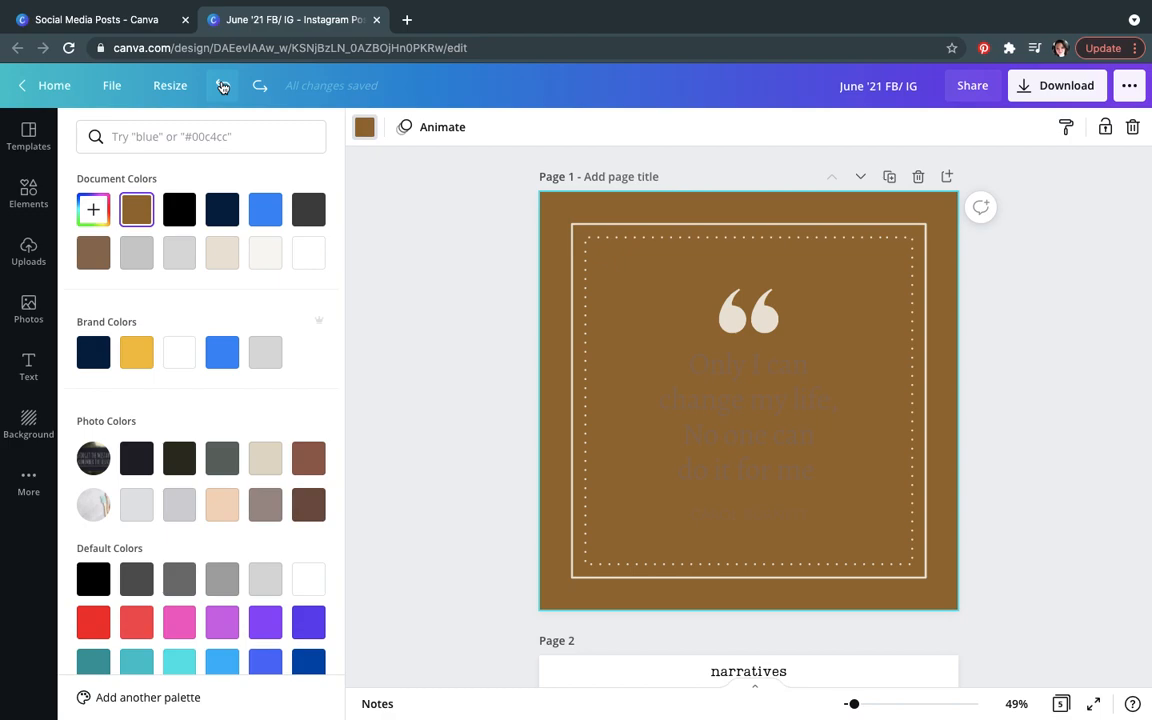
{"action": "left_click", "coordinate": [222, 85]}
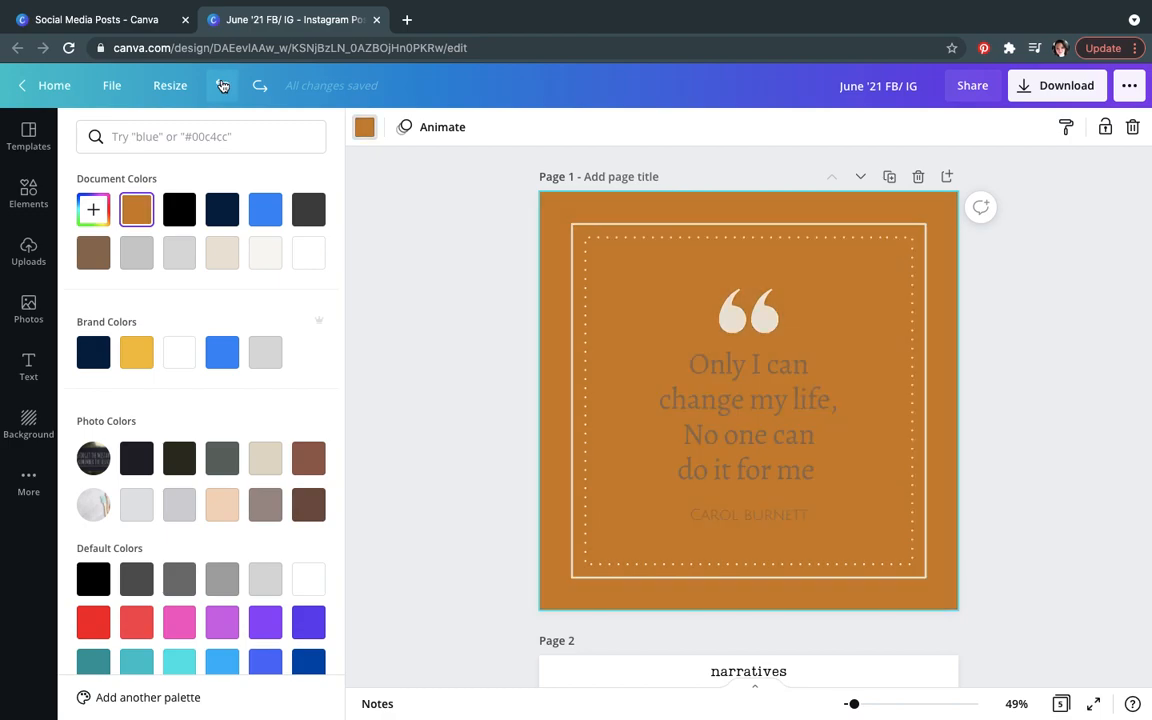
{"action": "left_click", "coordinate": [222, 85]}
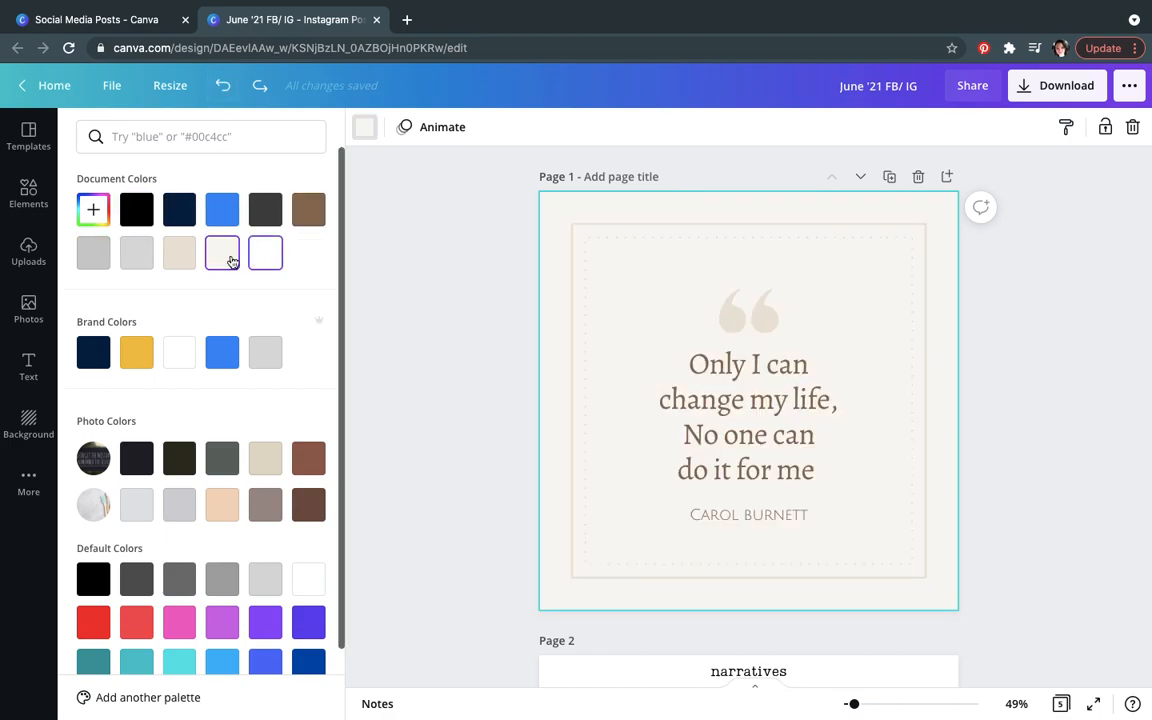
Step: Set the quote page's background to the blue brand colour #3e8cf4
{"action": "left_click", "coordinate": [215, 358]}
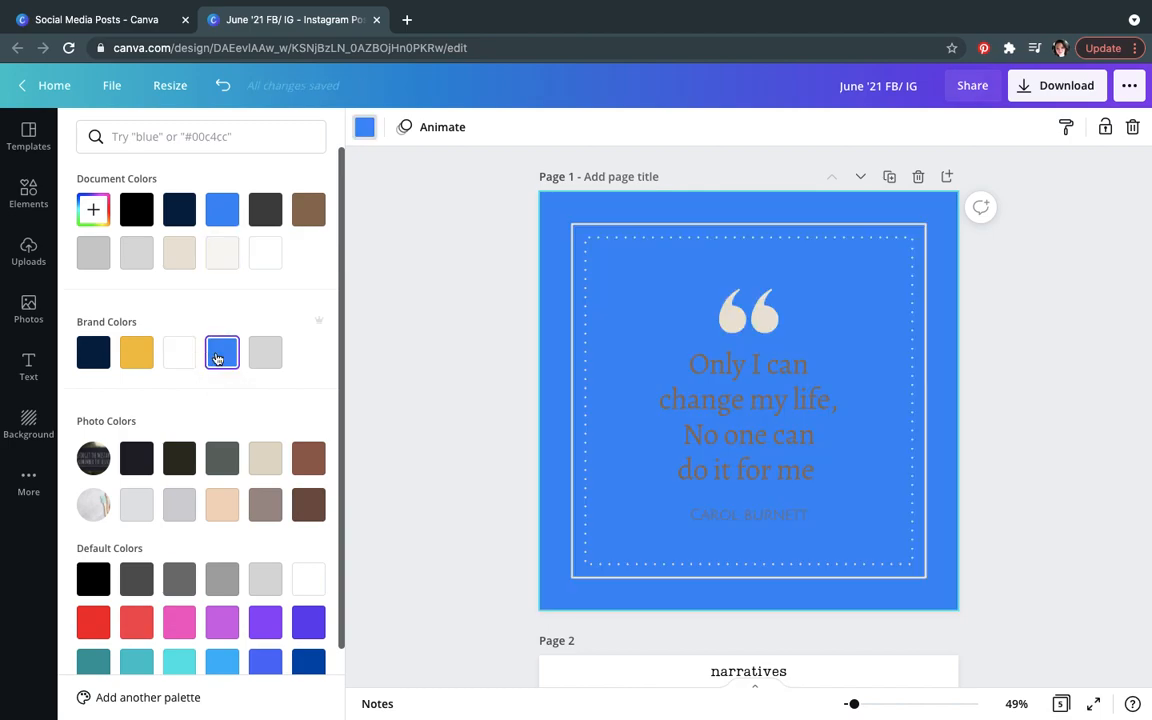
{"action": "left_click", "coordinate": [576, 240]}
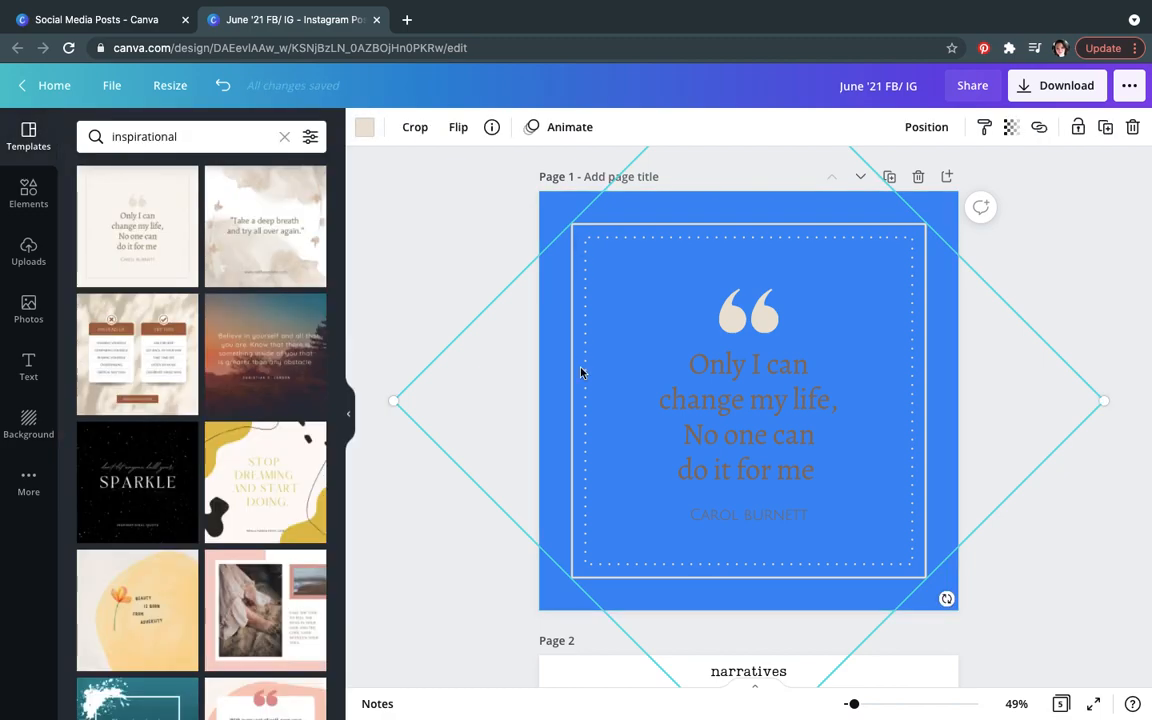
Step: Set the quote page's dotted border frame colour to white, after briefly trying the yellow brand colour
{"action": "left_click", "coordinate": [549, 197]}
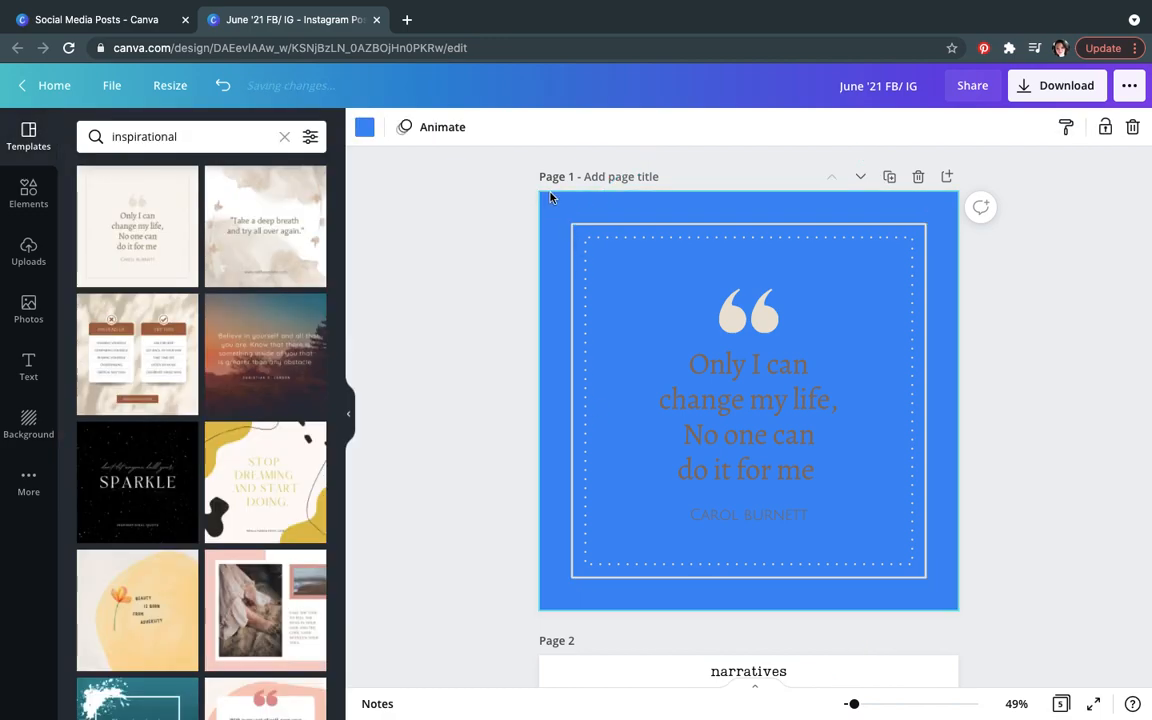
{"action": "left_click", "coordinate": [576, 260]}
{"action": "left_click", "coordinate": [365, 134]}
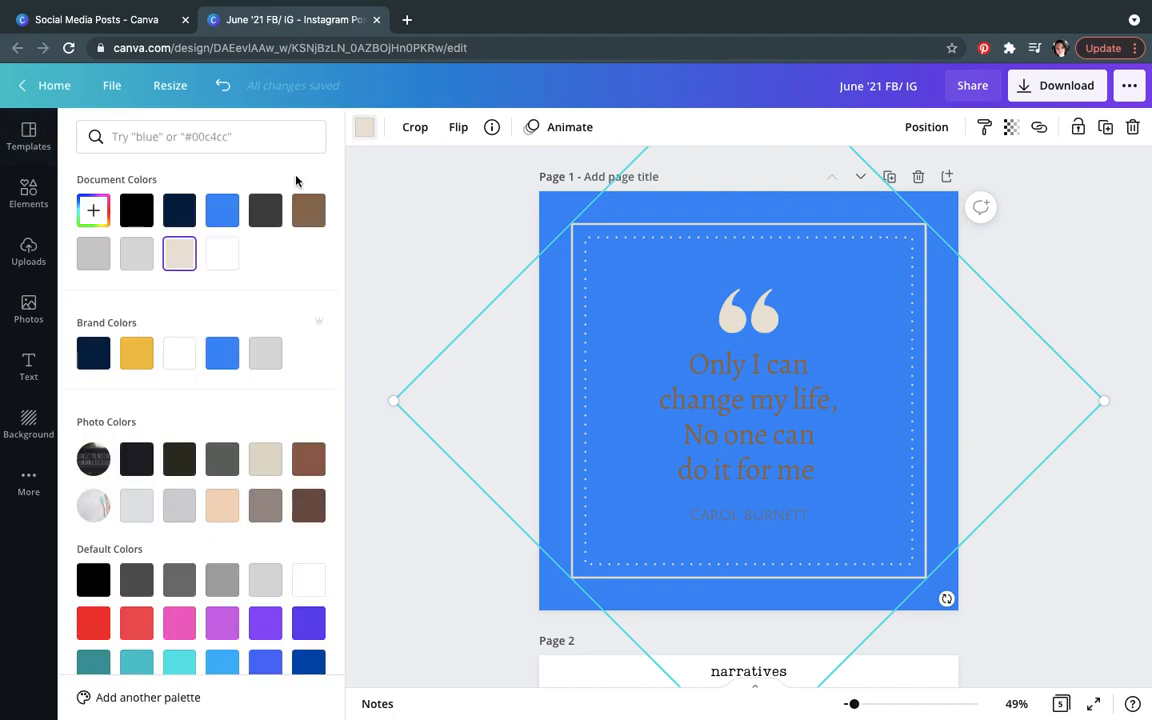
{"action": "left_click", "coordinate": [141, 355]}
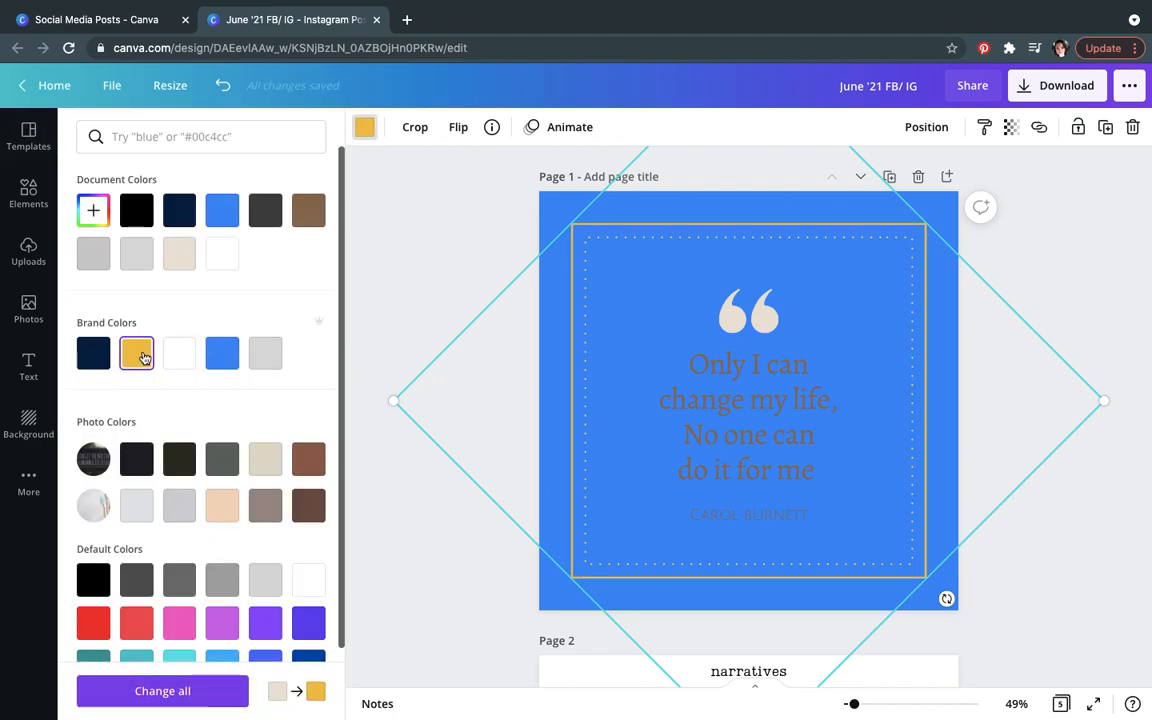
{"action": "left_click", "coordinate": [181, 356]}
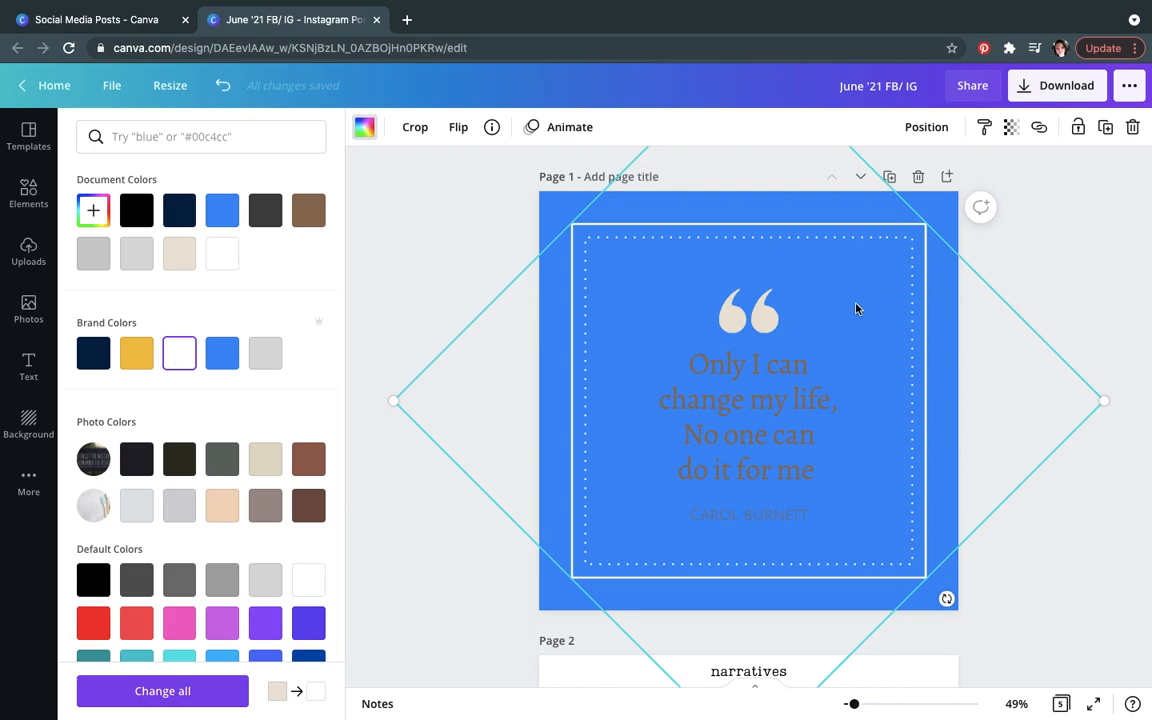
Step: Set the quote page's background to the navy brand colour
{"action": "left_click", "coordinate": [547, 202]}
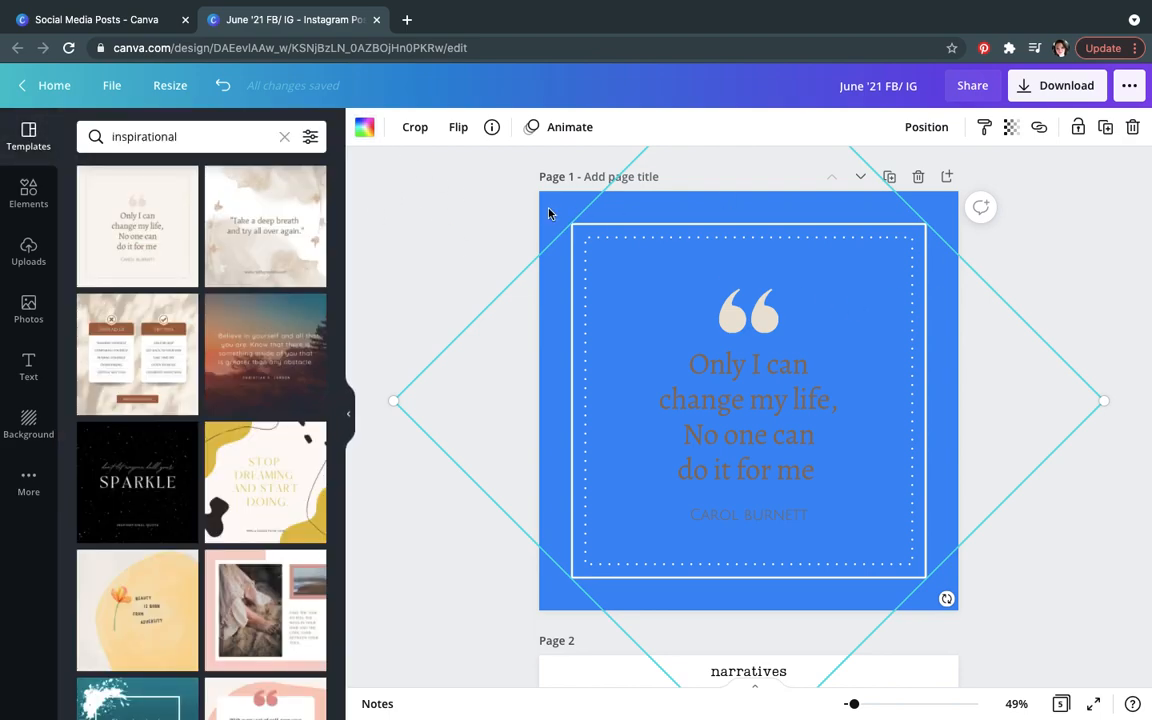
{"action": "left_click", "coordinate": [548, 212]}
{"action": "left_click", "coordinate": [364, 127]}
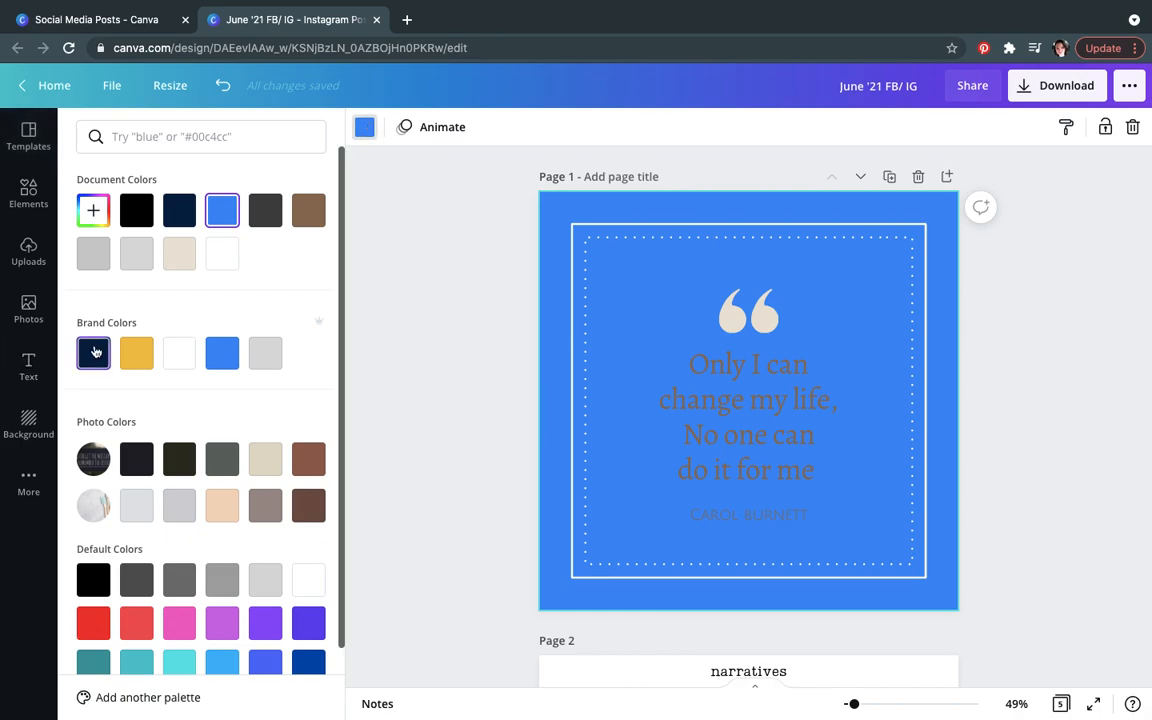
{"action": "left_click", "coordinate": [94, 351]}
Step: Colour the quotation-mark graphic with the yellow brand colour
{"action": "left_click", "coordinate": [757, 326]}
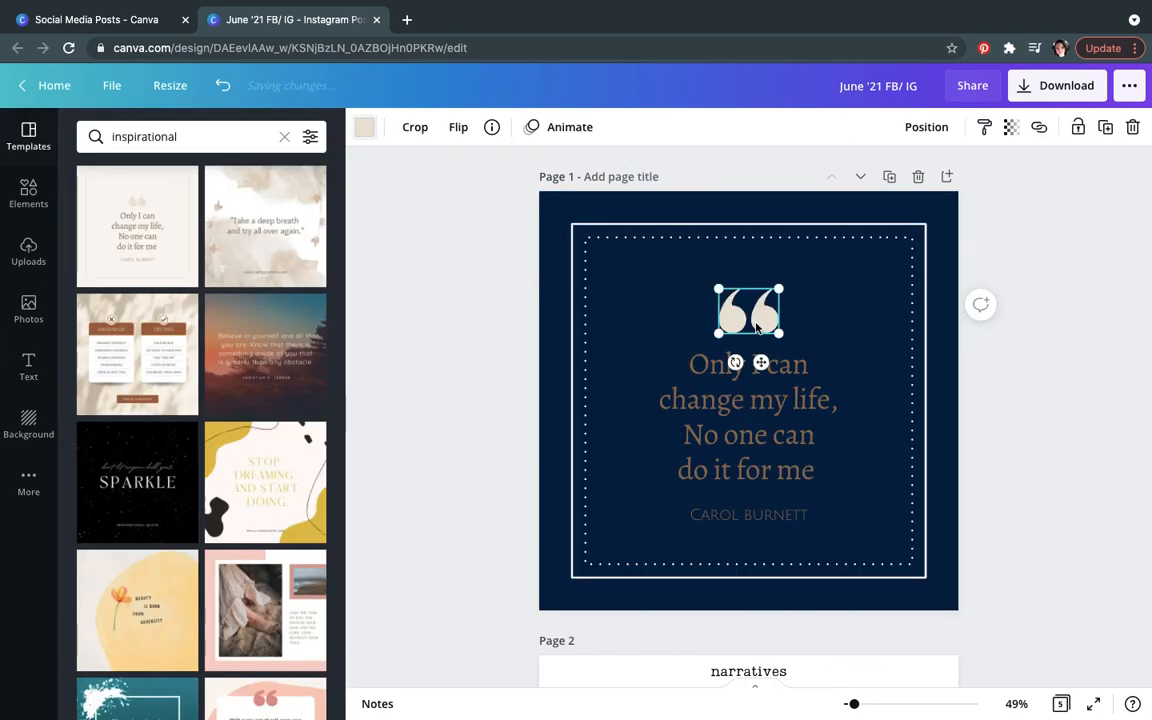
{"action": "left_click", "coordinate": [362, 128]}
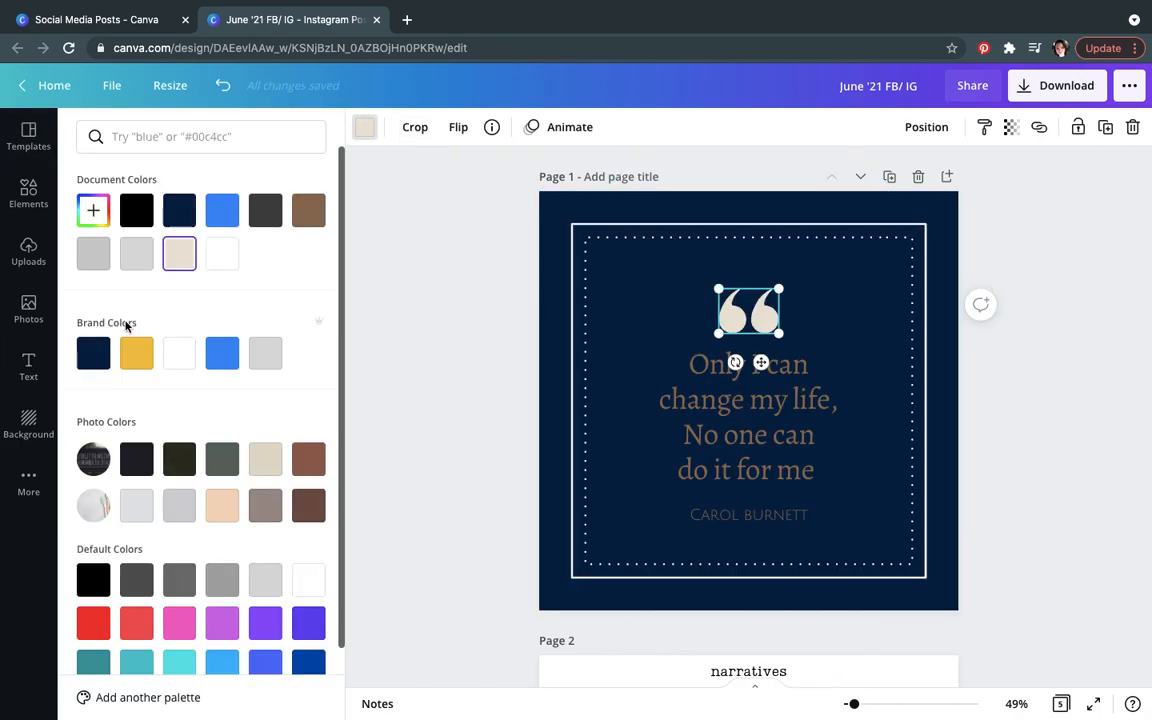
{"action": "left_click", "coordinate": [136, 353]}
Step: Colour the quote text and the CAROL BURNETT author line with the yellow brand colour
{"action": "left_click", "coordinate": [698, 432]}
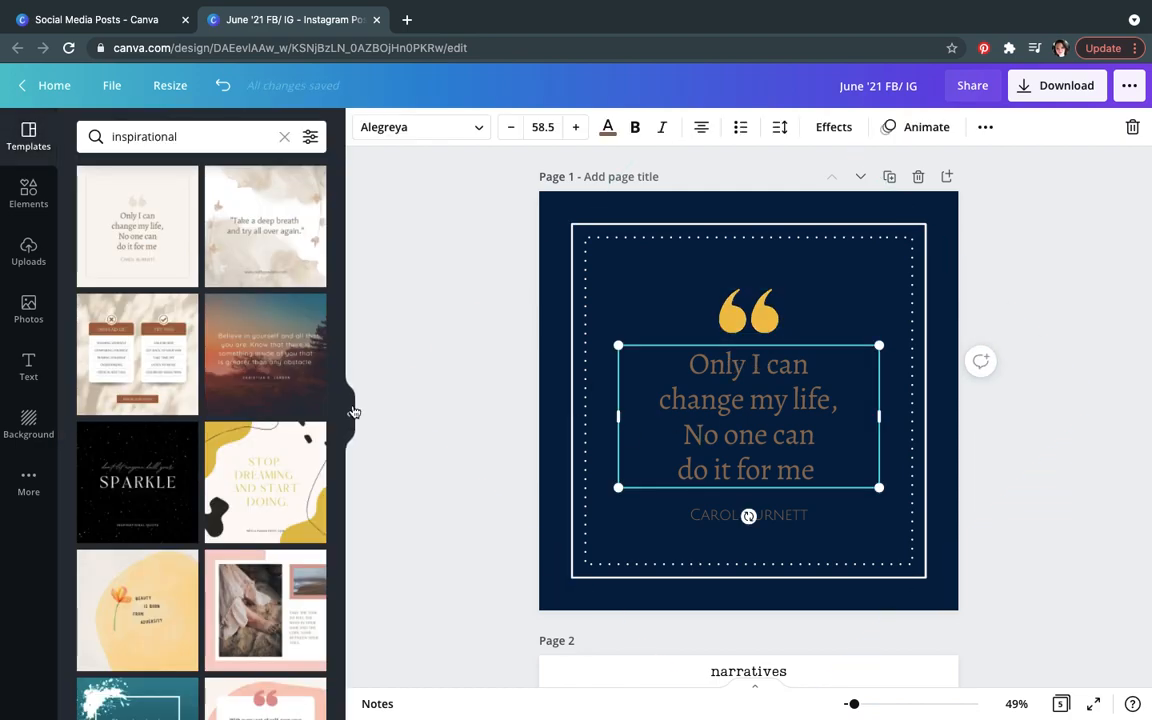
{"action": "left_click", "coordinate": [607, 128]}
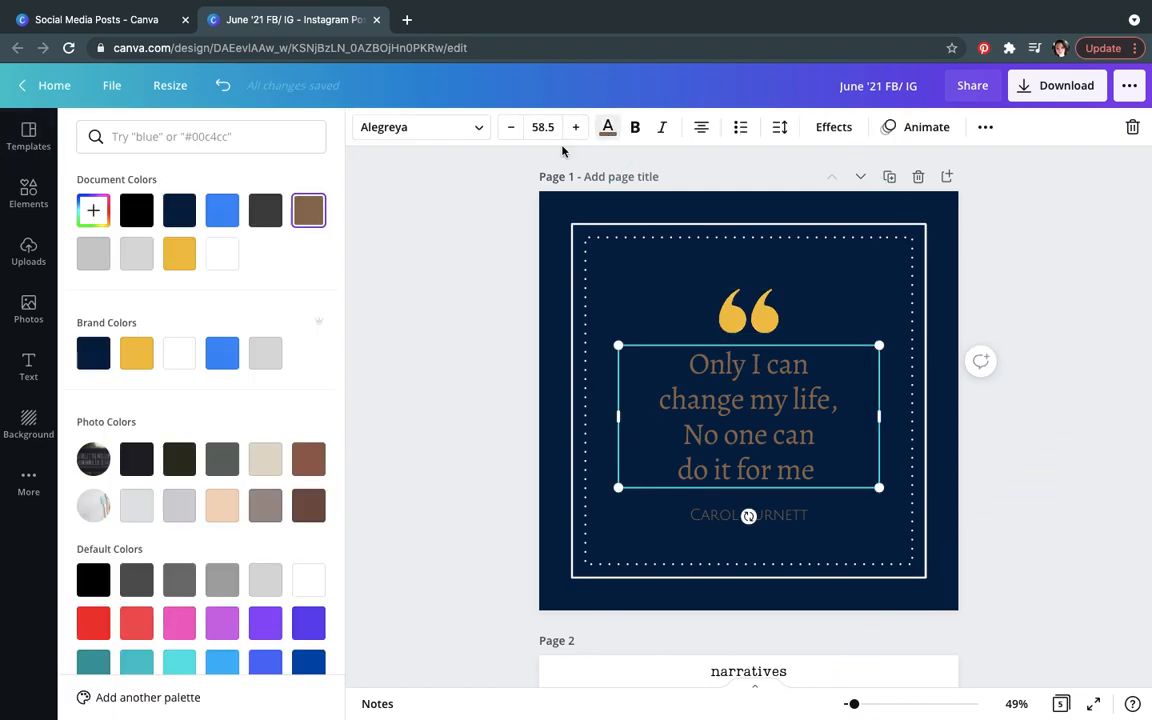
{"action": "left_click", "coordinate": [137, 355]}
{"action": "left_click", "coordinate": [698, 517]}
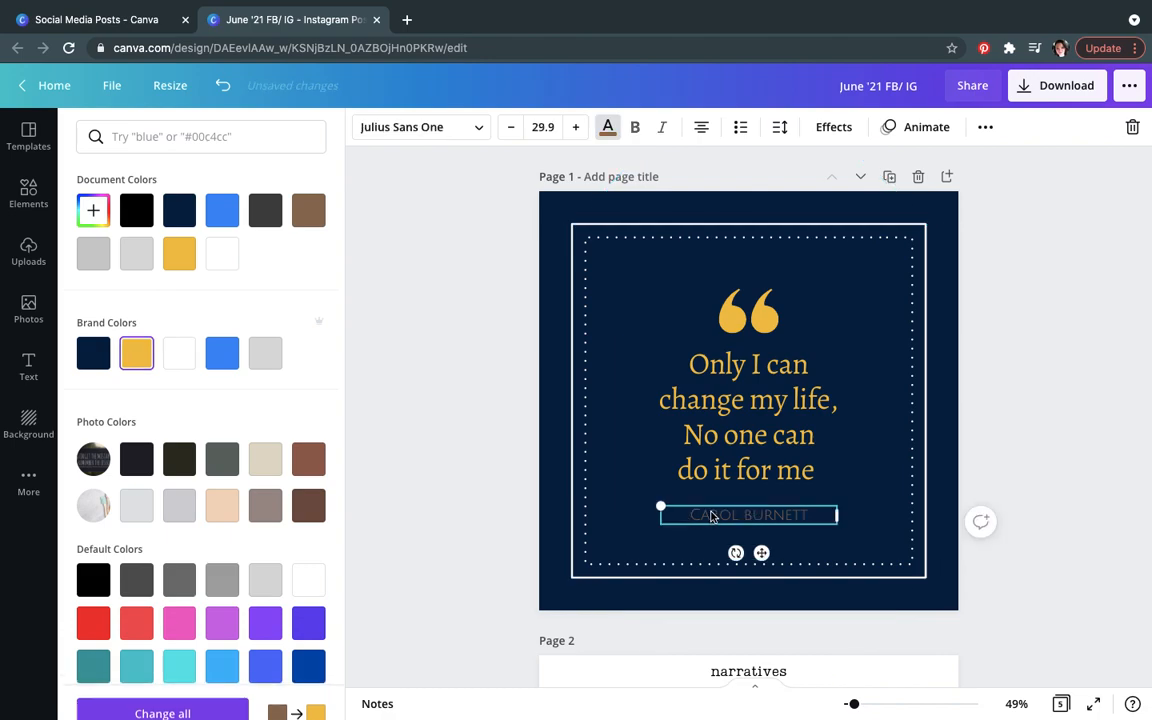
{"action": "left_click", "coordinate": [137, 355]}
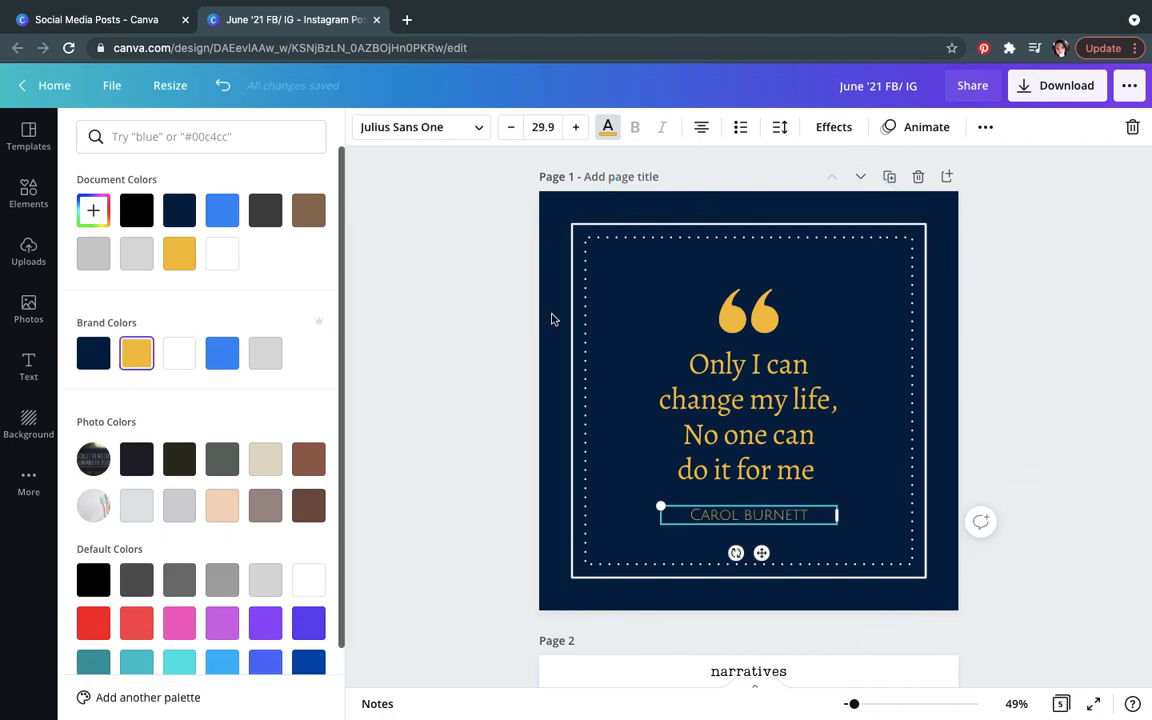
{"action": "left_click", "coordinate": [1052, 432]}
{"action": "left_click", "coordinate": [1052, 430]}
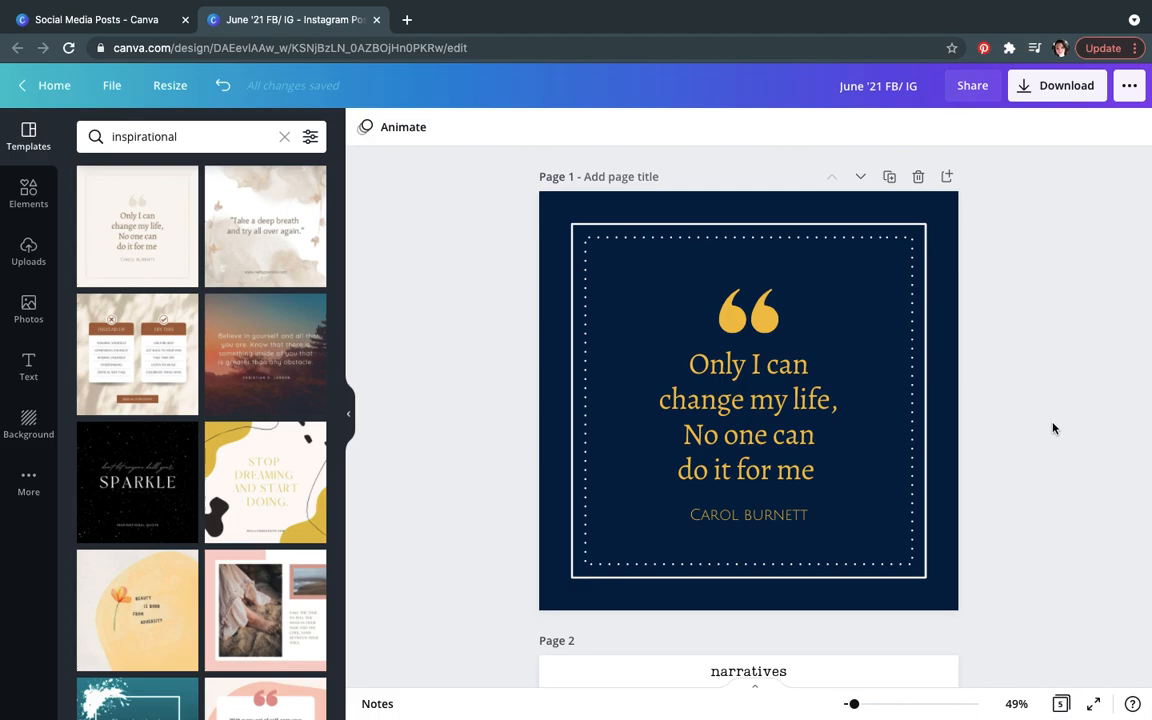
Step: Download only page 1 of the design as a PNG file and close the confirmation
{"action": "left_click", "coordinate": [1045, 95]}
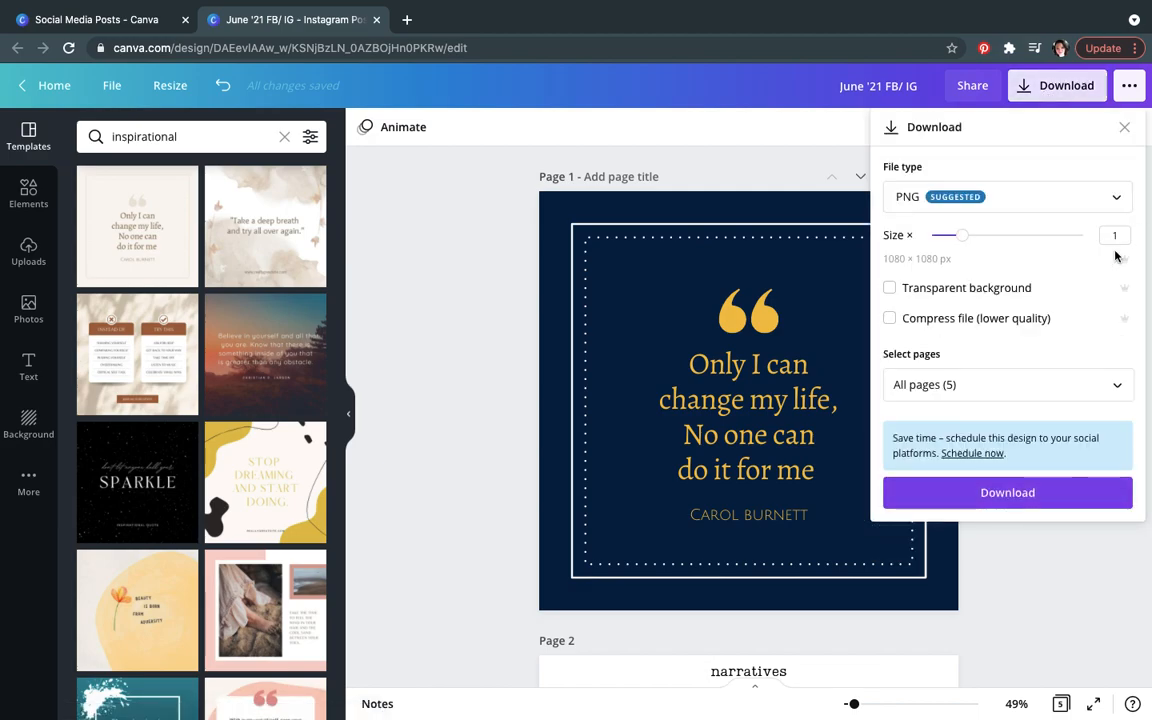
{"action": "left_click", "coordinate": [1119, 384]}
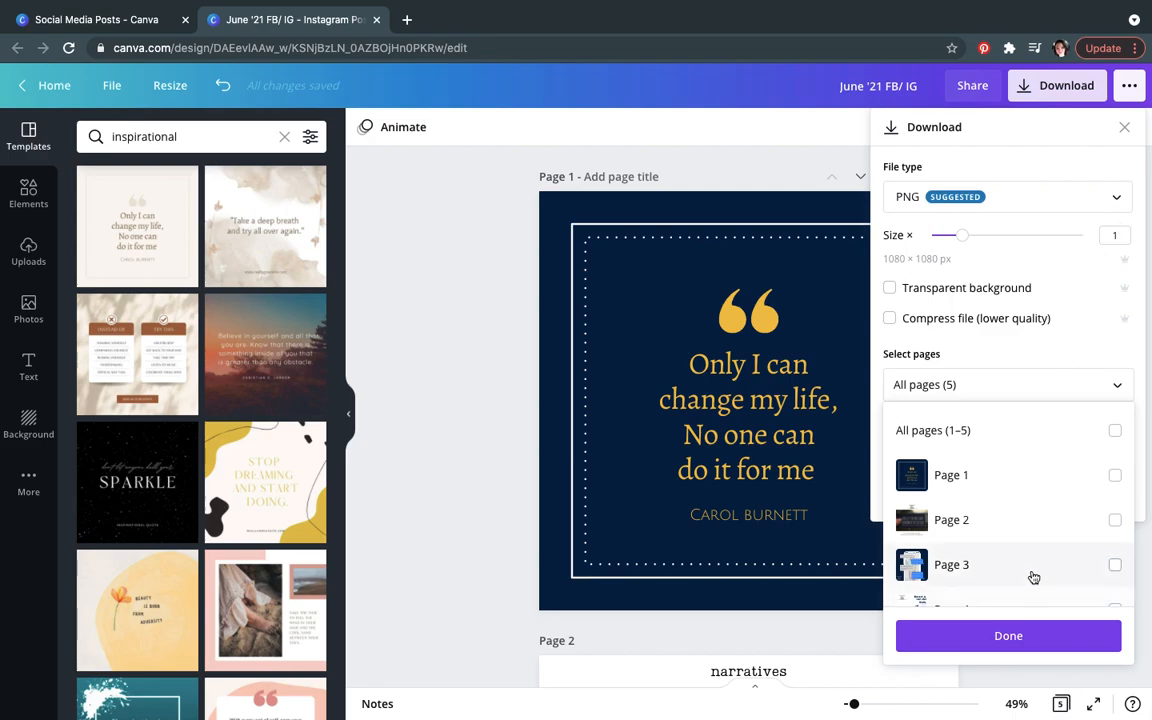
{"action": "left_click", "coordinate": [1114, 477]}
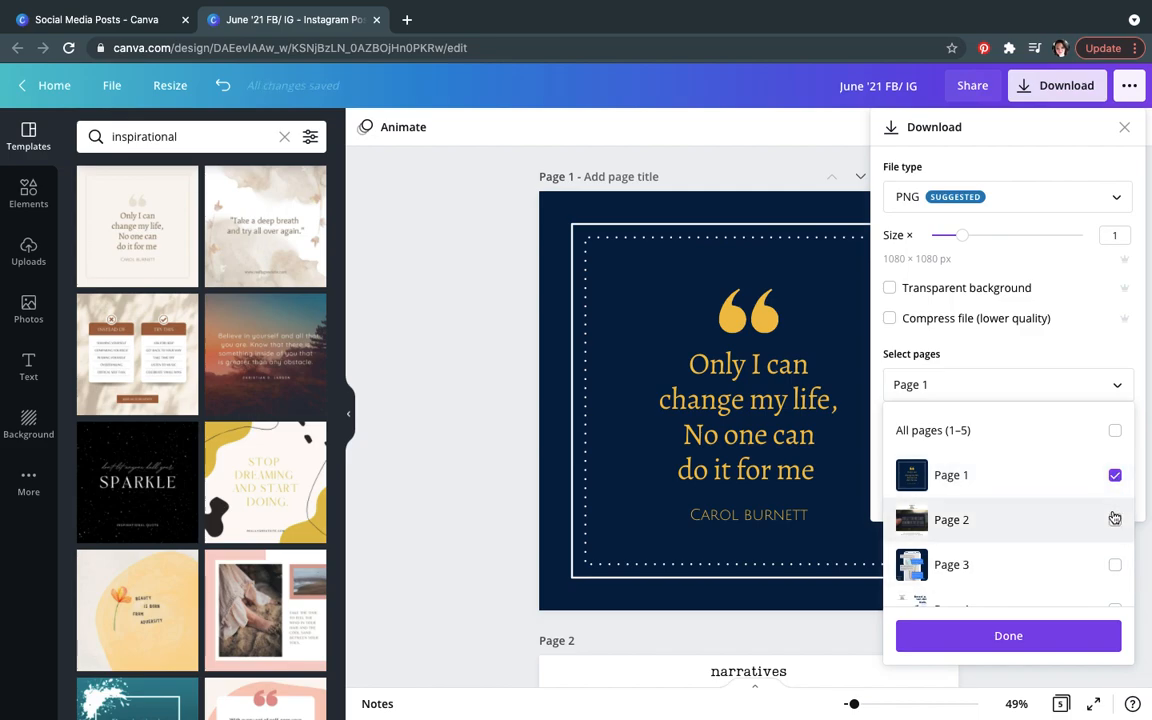
{"action": "left_click", "coordinate": [1016, 643]}
{"action": "left_click", "coordinate": [1120, 201]}
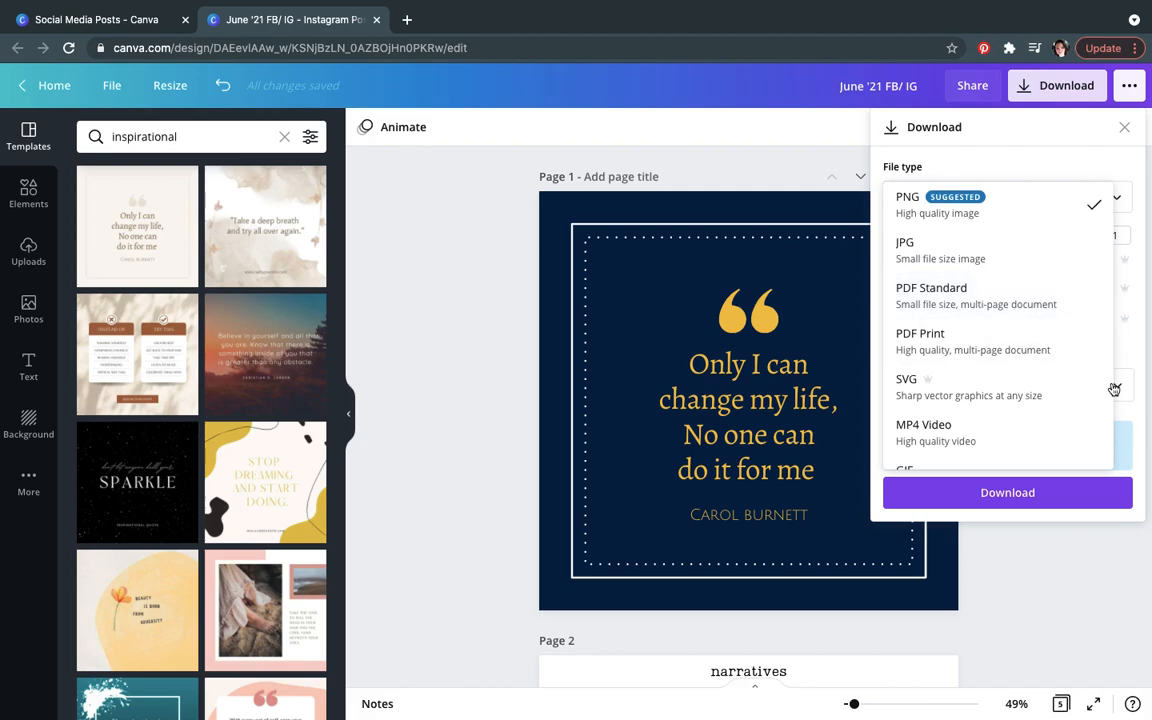
{"action": "scroll", "coordinate": [967, 460], "scroll_direction": "down", "scroll_amount": 1}
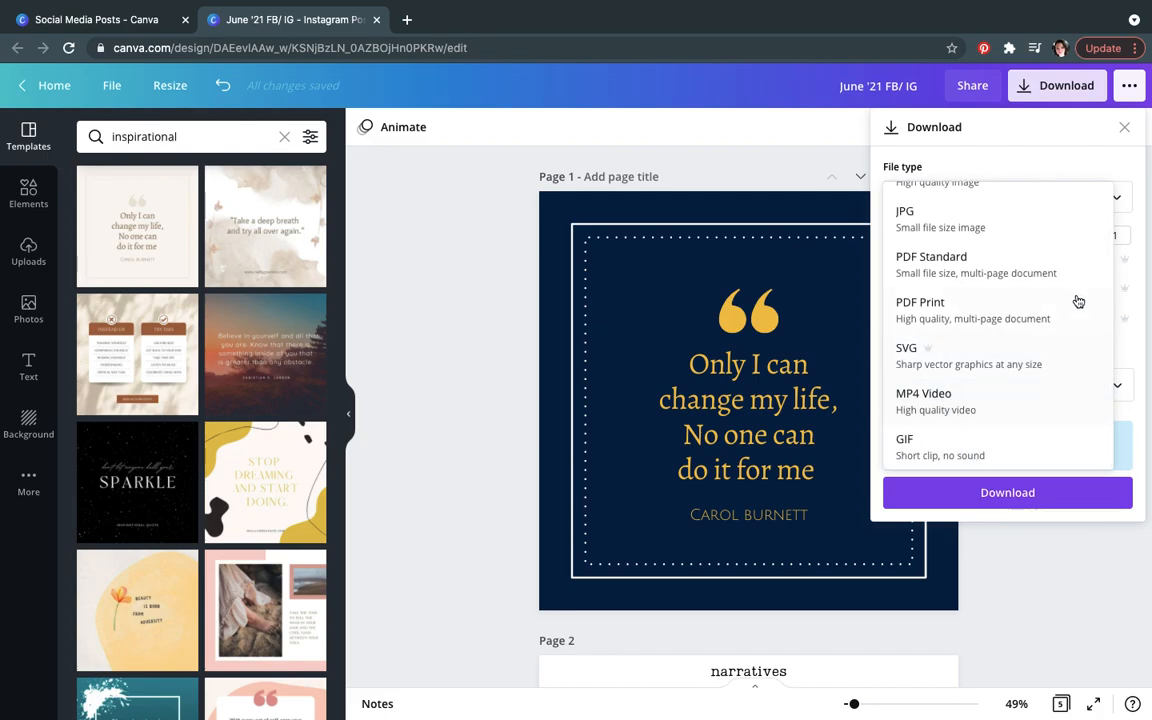
{"action": "scroll", "coordinate": [1057, 311], "scroll_direction": "up", "scroll_amount": 1}
{"action": "left_click", "coordinate": [953, 197]}
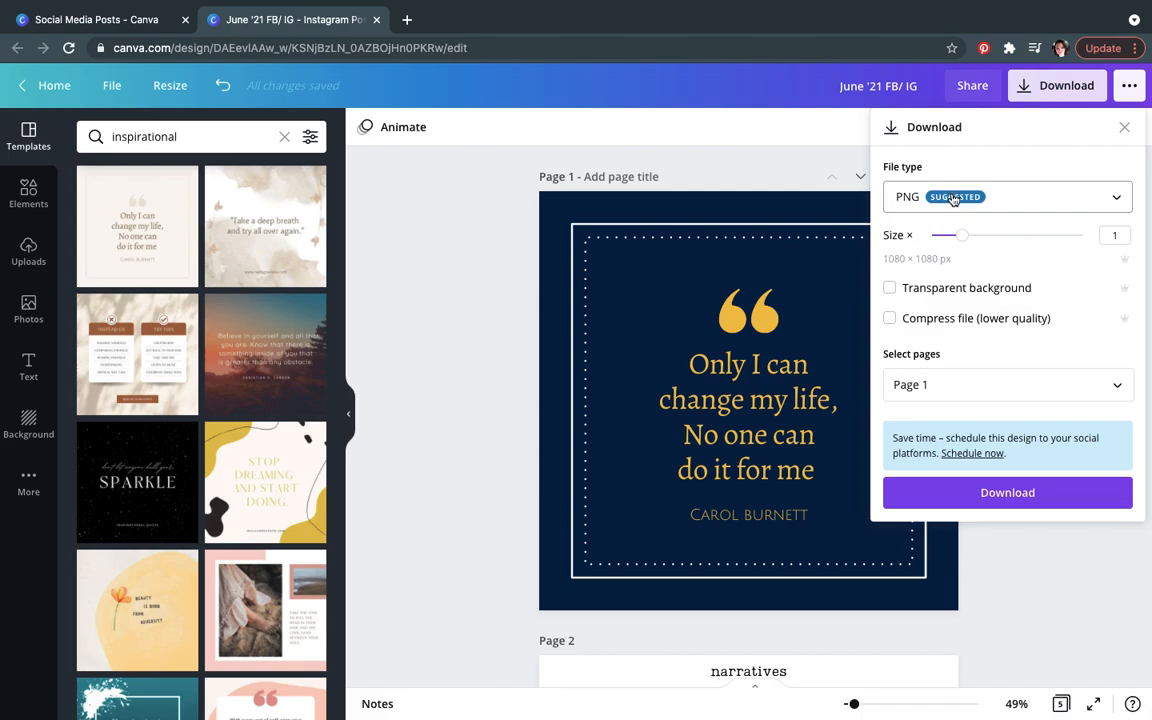
{"action": "left_click", "coordinate": [980, 492]}
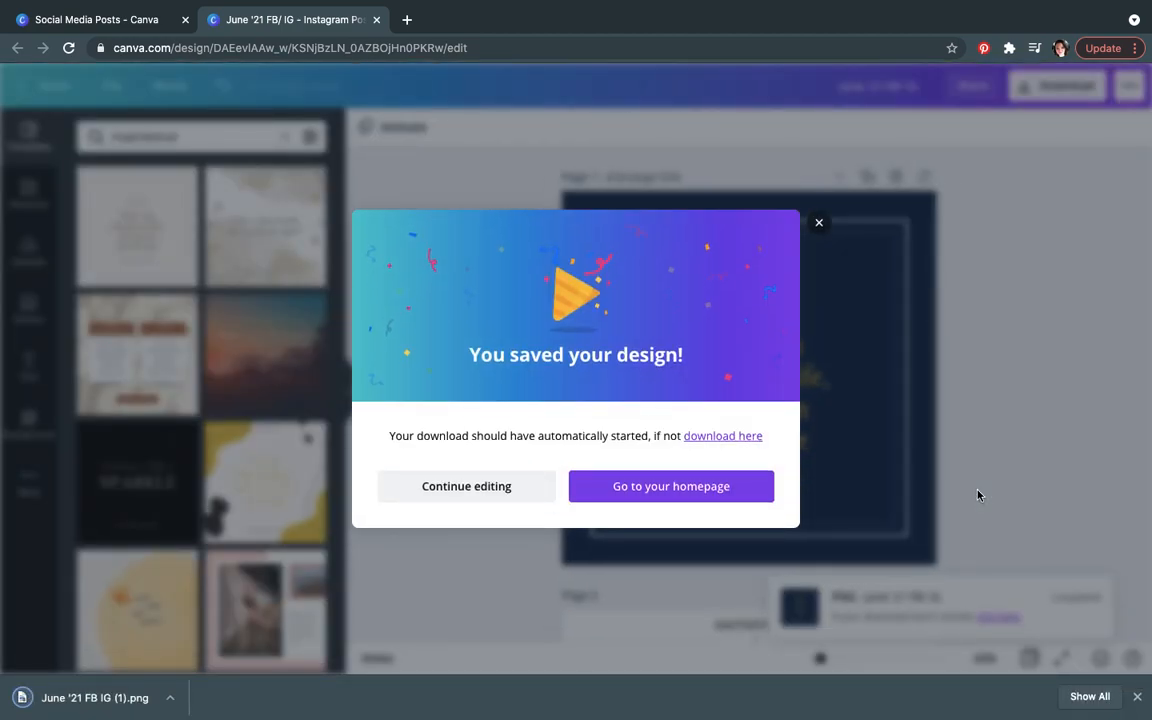
{"action": "left_click", "coordinate": [819, 224]}
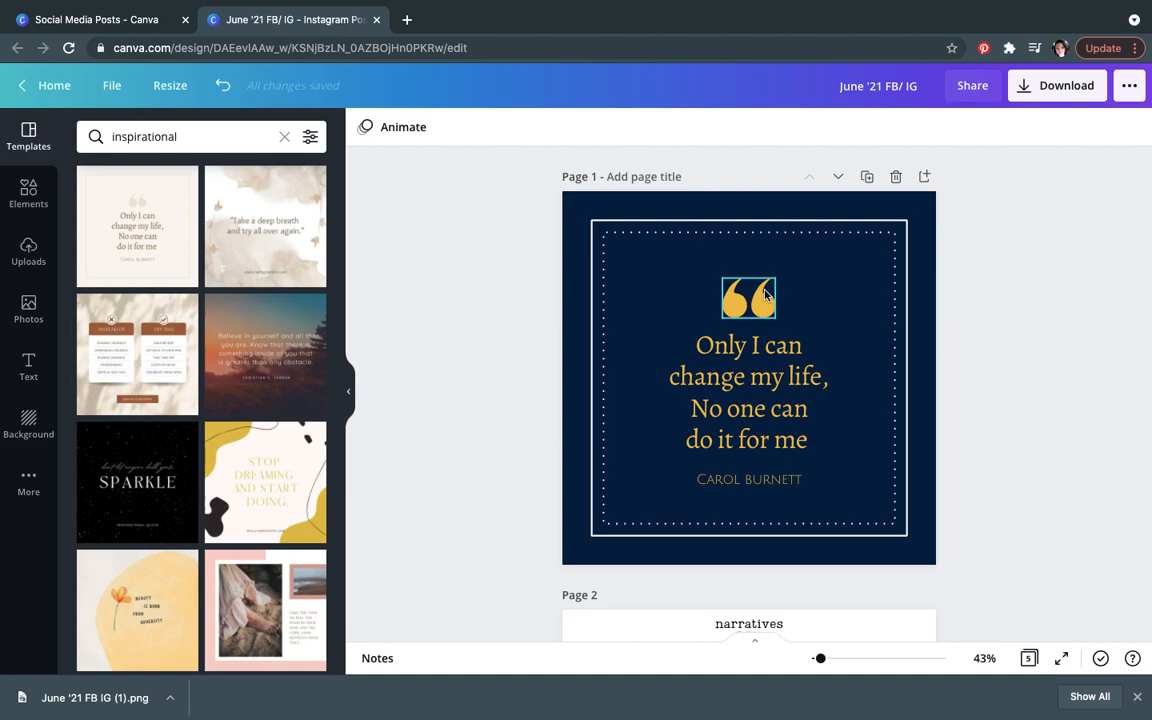
Step: Search the elements library for "speech bubble"
{"action": "left_click", "coordinate": [29, 196]}
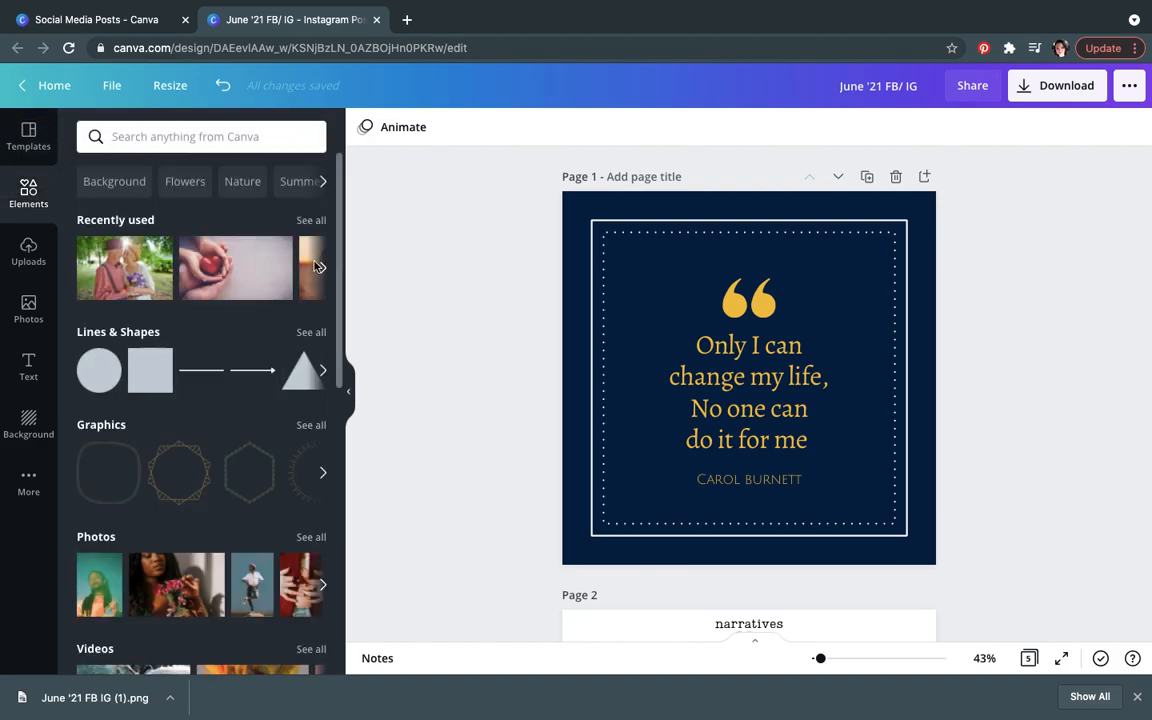
{"action": "left_click_drag", "start_coordinate": [341, 333], "coordinate": [361, 281]}
{"action": "left_click", "coordinate": [209, 138]}
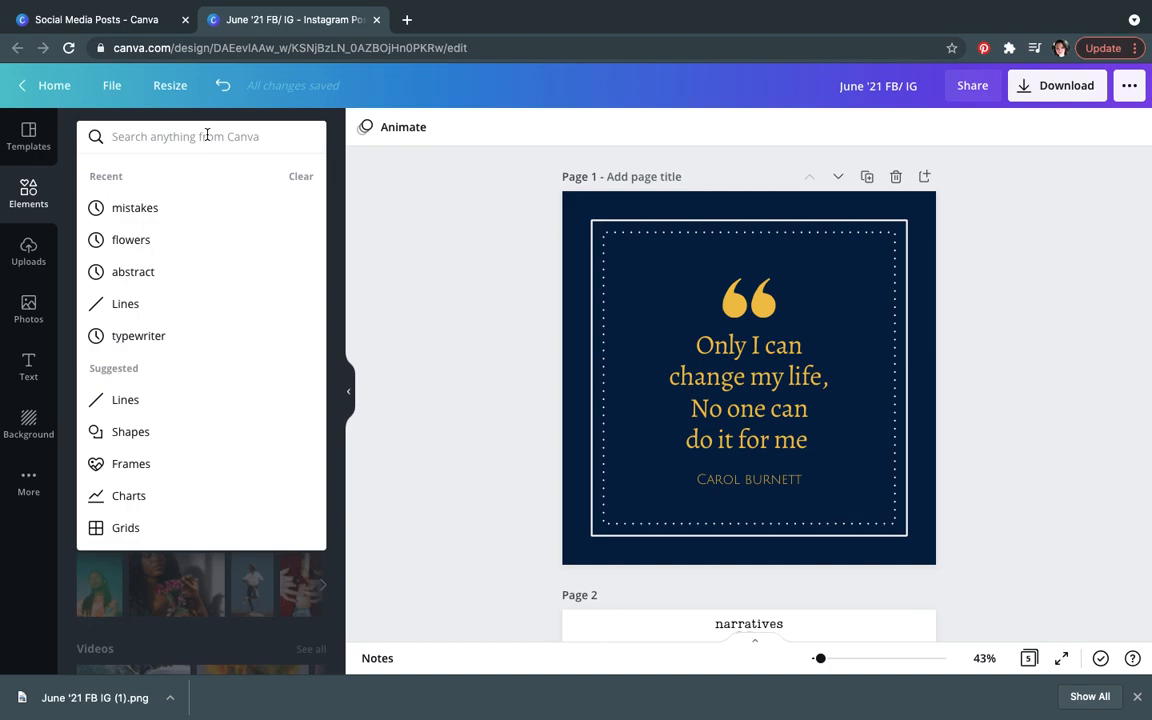
{"action": "type", "text": "speech bubble"}
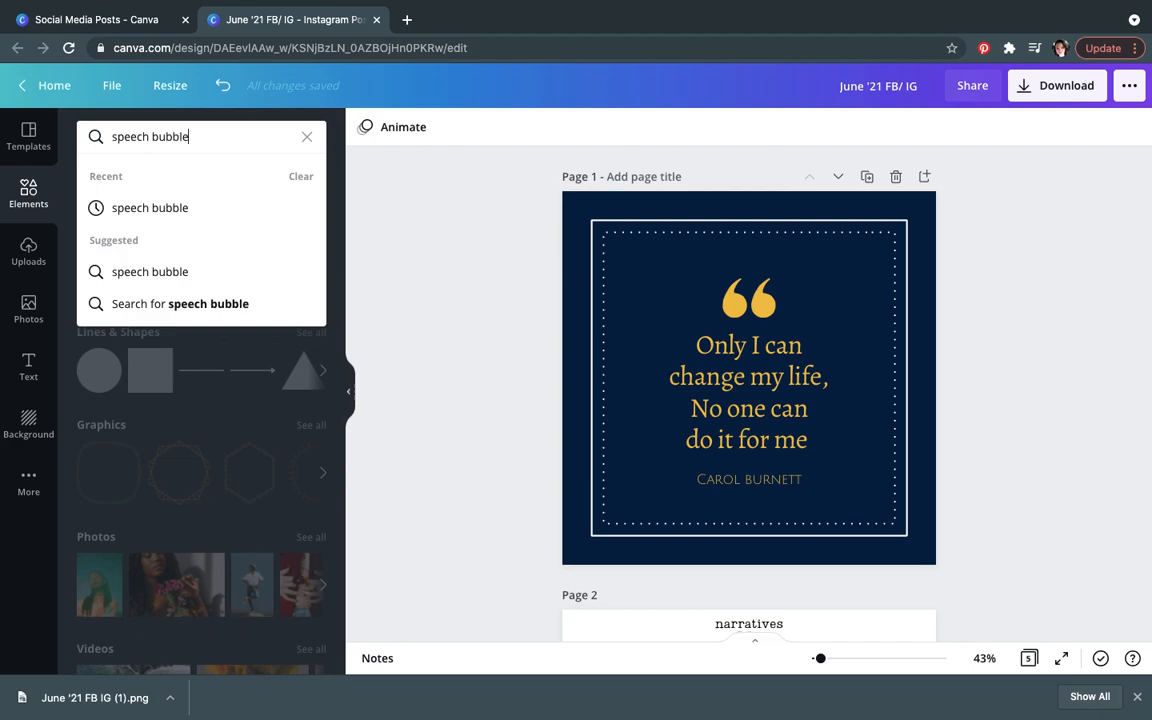
{"action": "key", "text": "Return"}
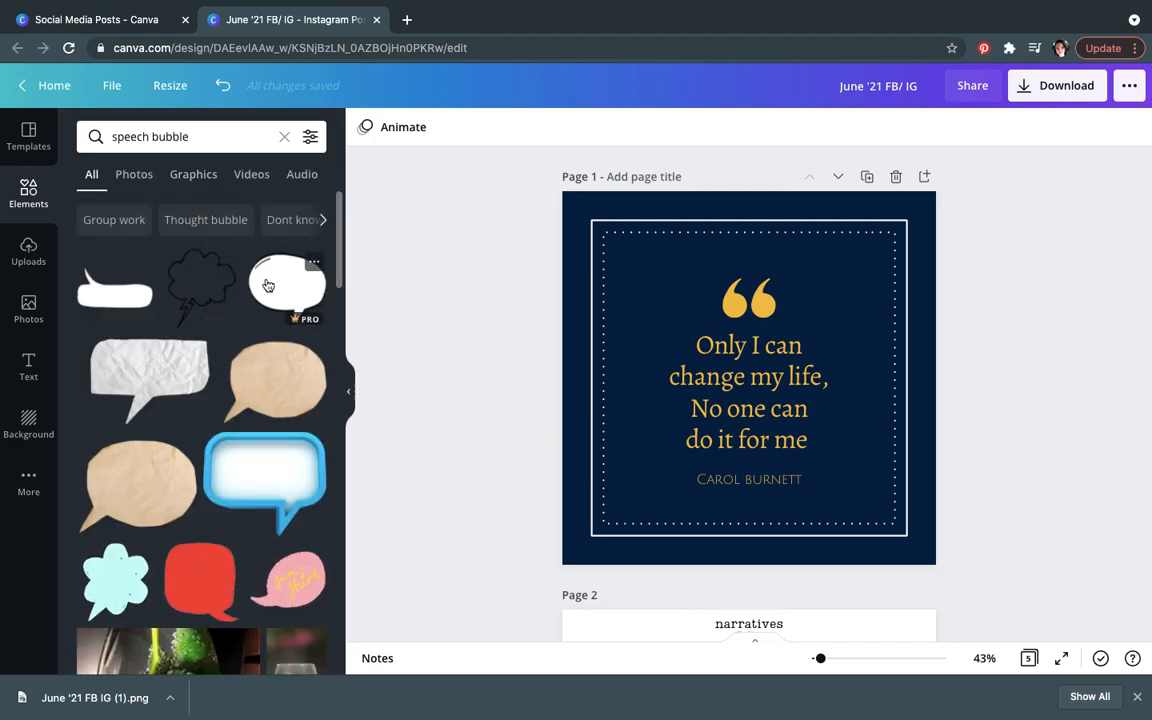
{"action": "left_click", "coordinate": [270, 485]}
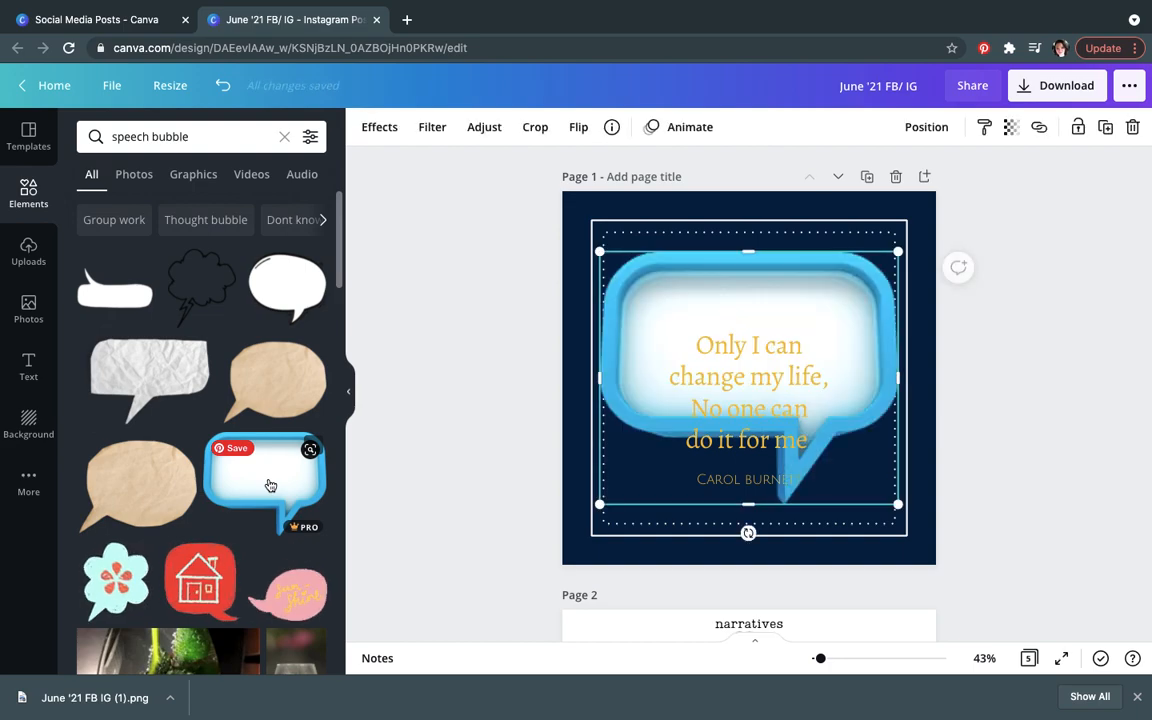
{"action": "left_click_drag", "start_coordinate": [896, 519], "coordinate": [937, 604]}
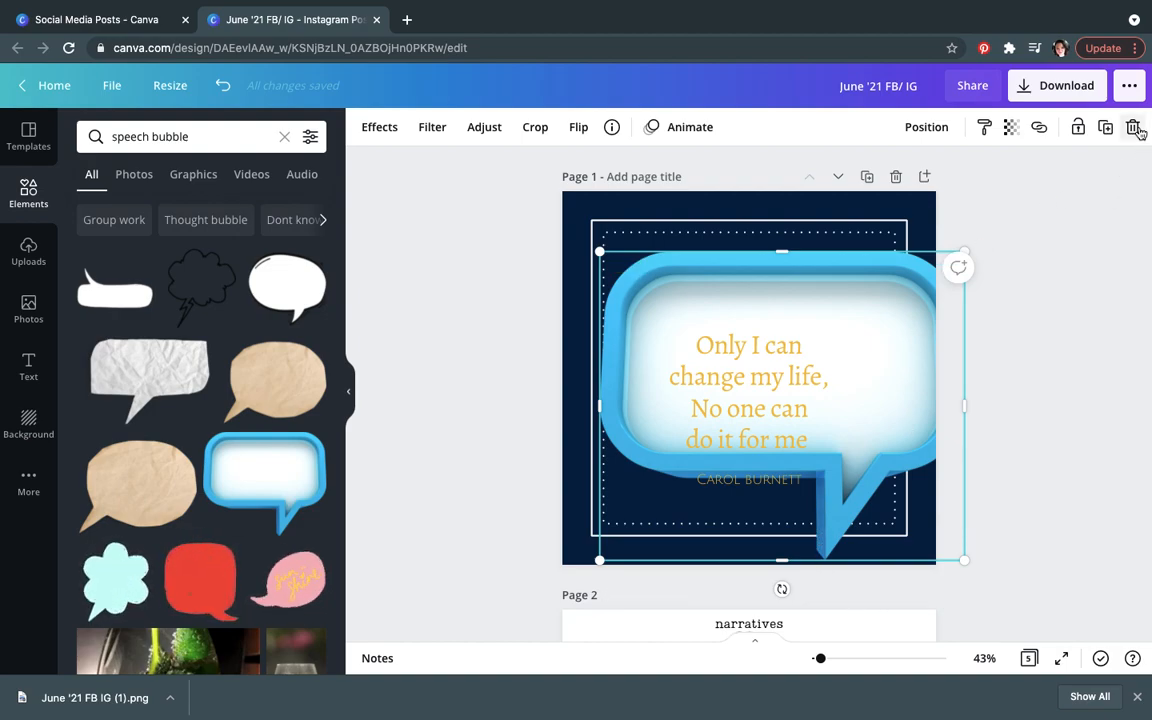
{"action": "left_click", "coordinate": [677, 339]}
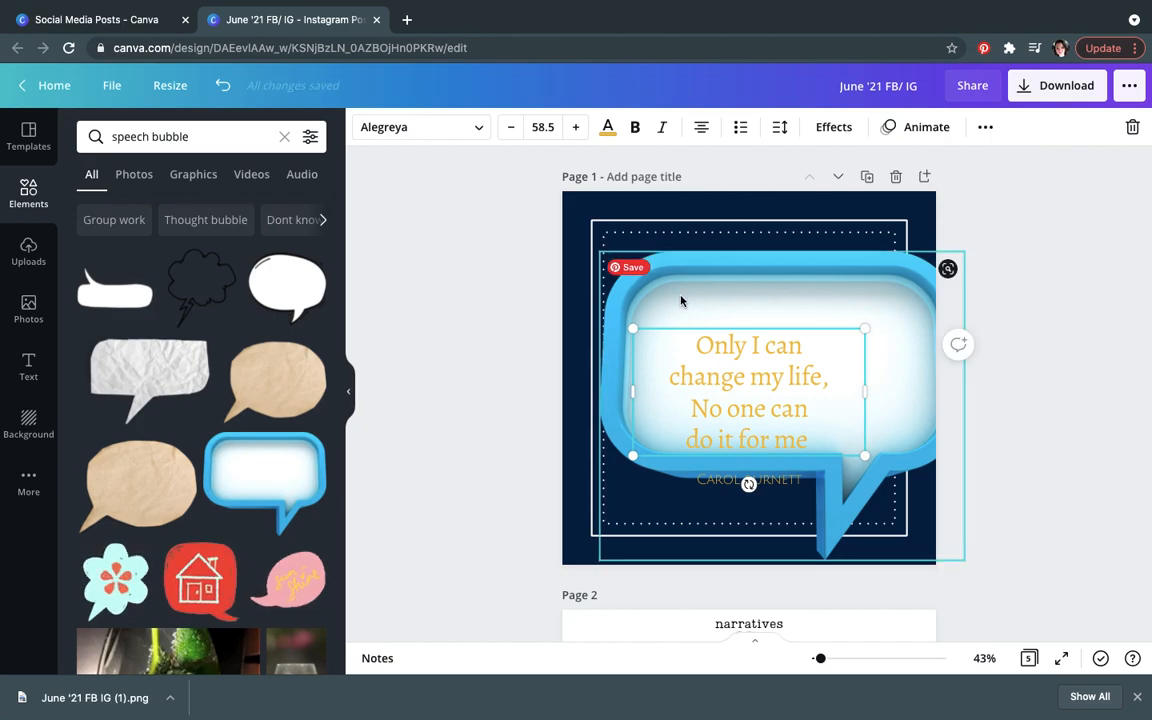
{"action": "left_click", "coordinate": [682, 303]}
{"action": "left_click", "coordinate": [1133, 127]}
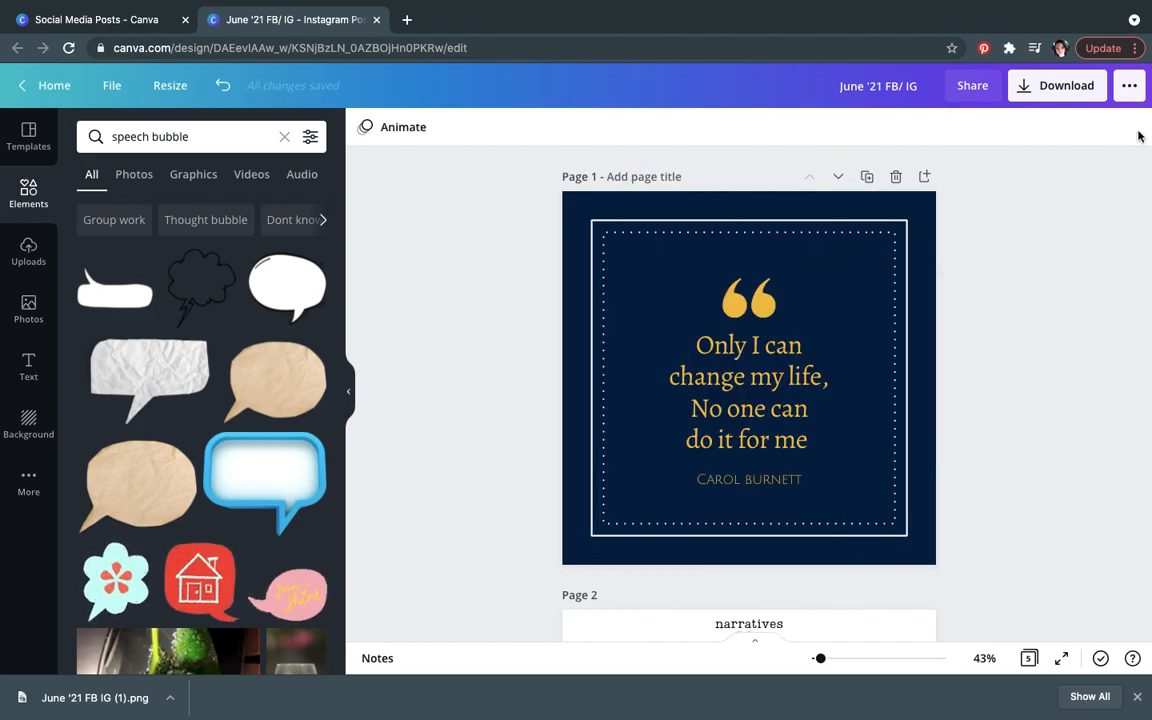
Step: Add the white comic speech bubble to the quote page and resize it to cover the quote area
{"action": "left_click", "coordinate": [290, 285]}
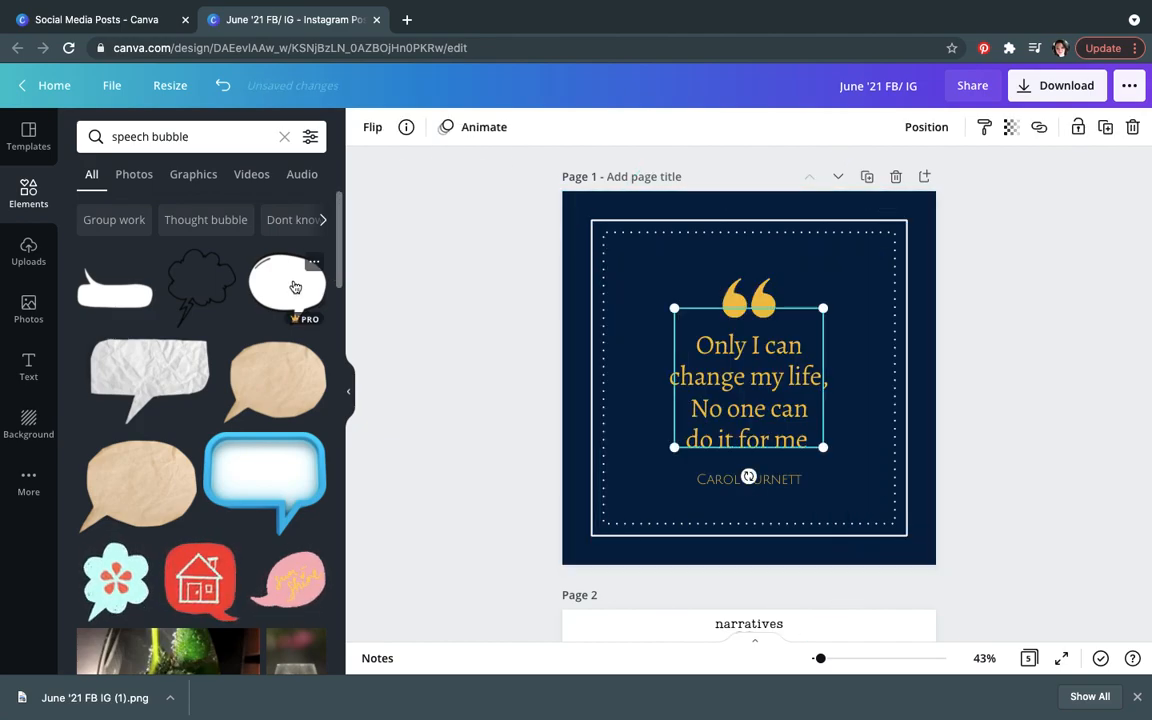
{"action": "left_click_drag", "start_coordinate": [674, 308], "coordinate": [634, 262]}
{"action": "left_click_drag", "start_coordinate": [824, 450], "coordinate": [884, 532]}
{"action": "left_click_drag", "start_coordinate": [821, 427], "coordinate": [829, 432]}
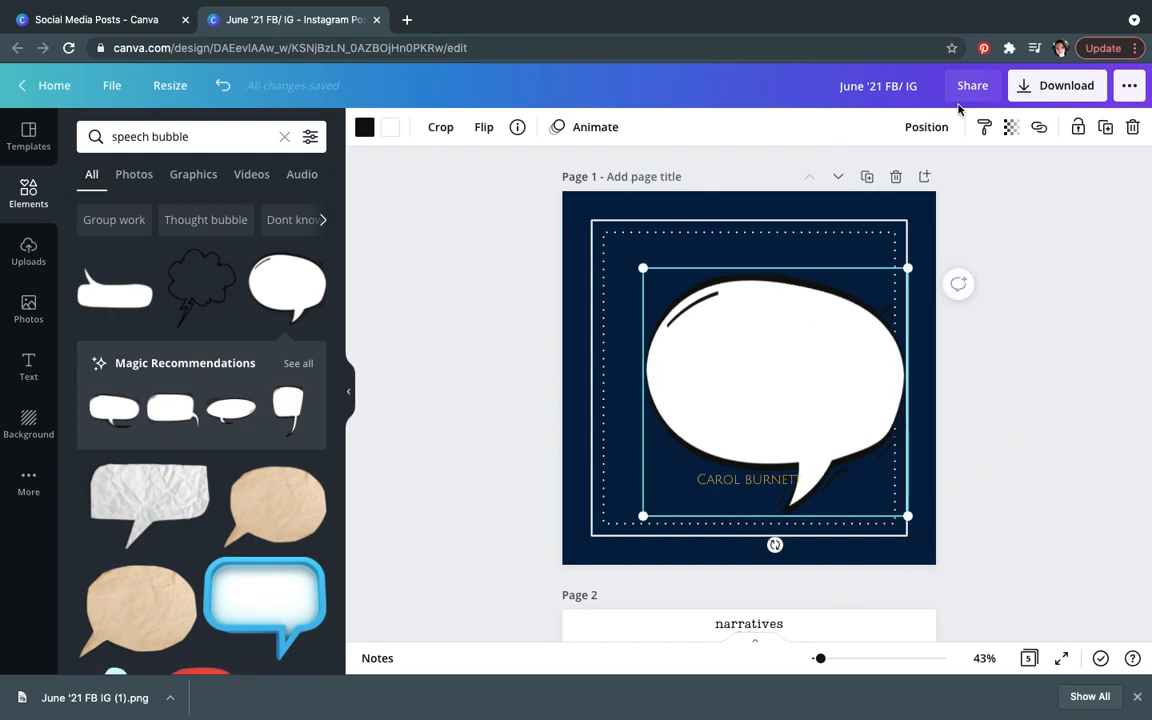
Step: Send the speech bubble backward behind the quote text and shift it slightly down on the page
{"action": "left_click", "coordinate": [930, 128]}
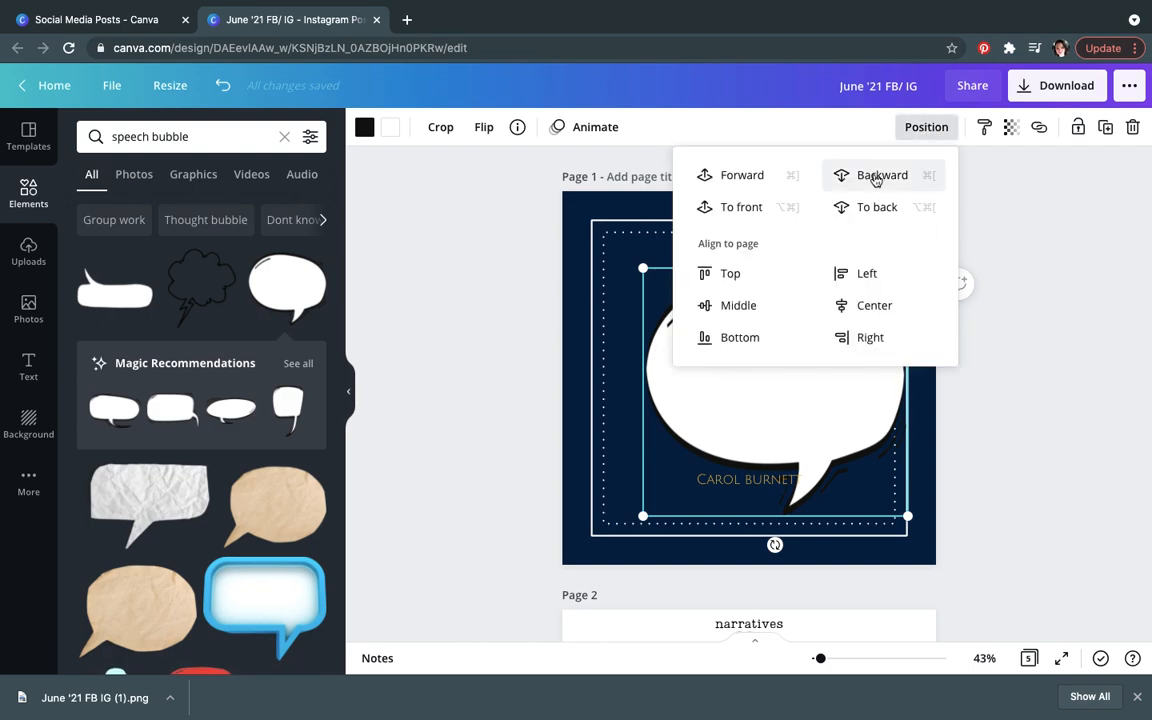
{"action": "left_click", "coordinate": [876, 178]}
{"action": "left_click", "coordinate": [1044, 350]}
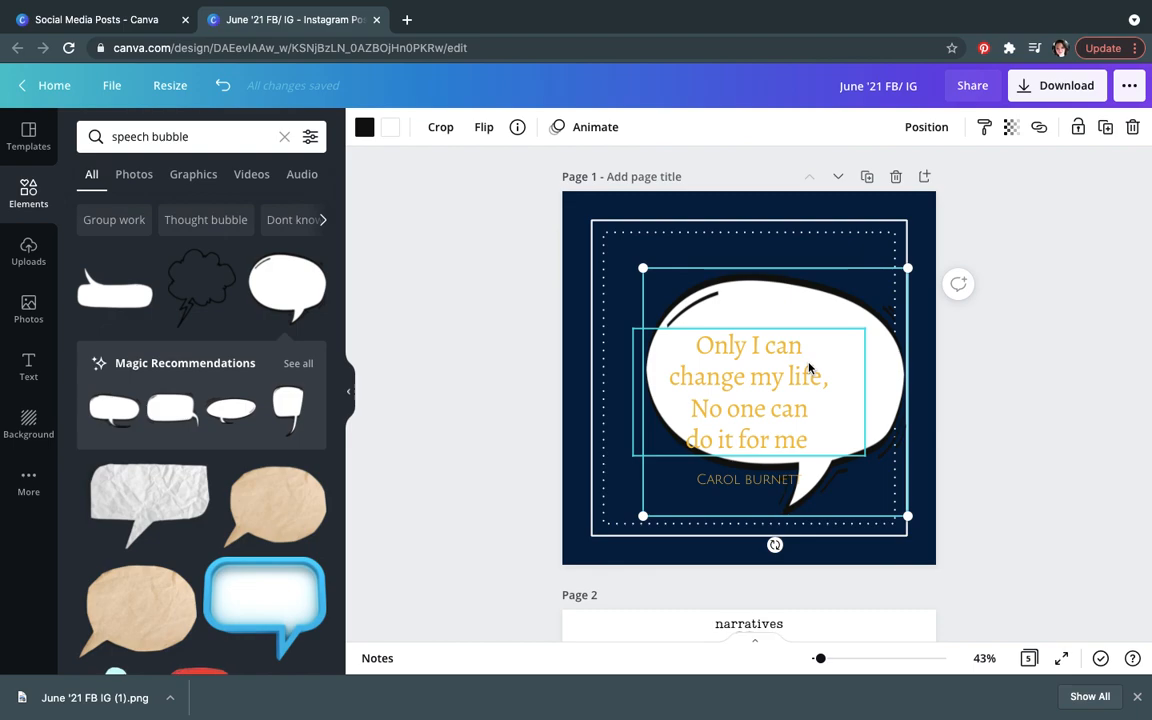
{"action": "left_click", "coordinate": [938, 127]}
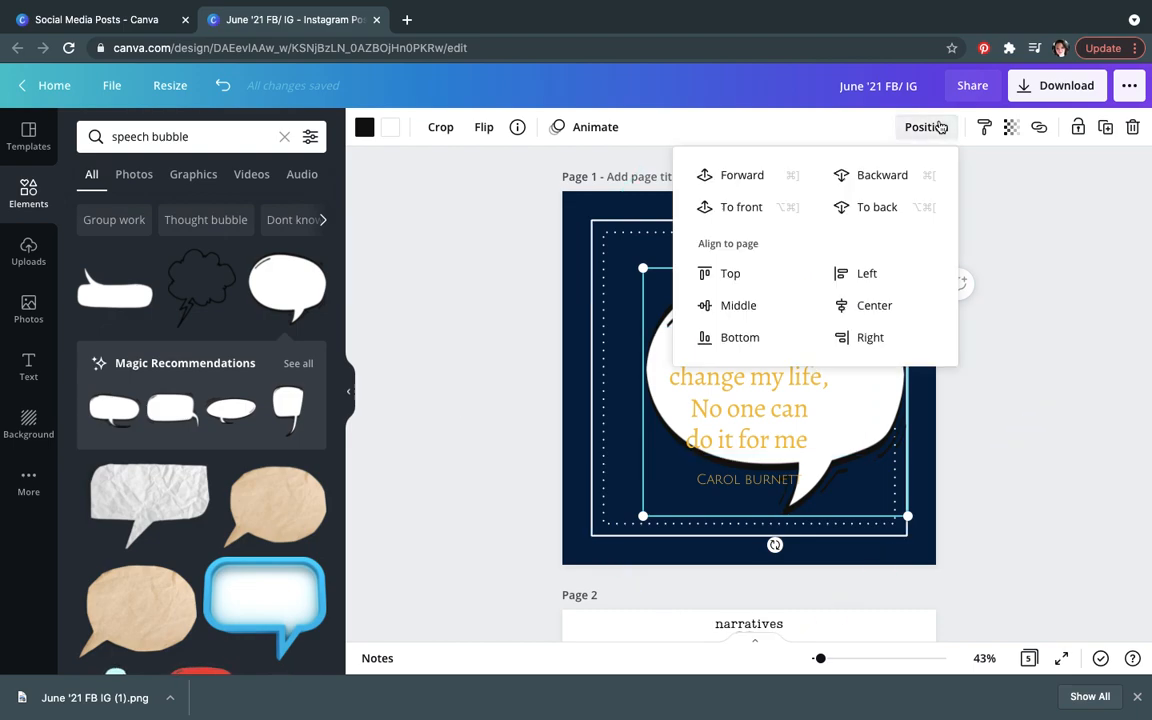
{"action": "left_click", "coordinate": [1021, 249]}
{"action": "left_click_drag", "start_coordinate": [793, 321], "coordinate": [793, 369]}
{"action": "left_click", "coordinate": [748, 300]}
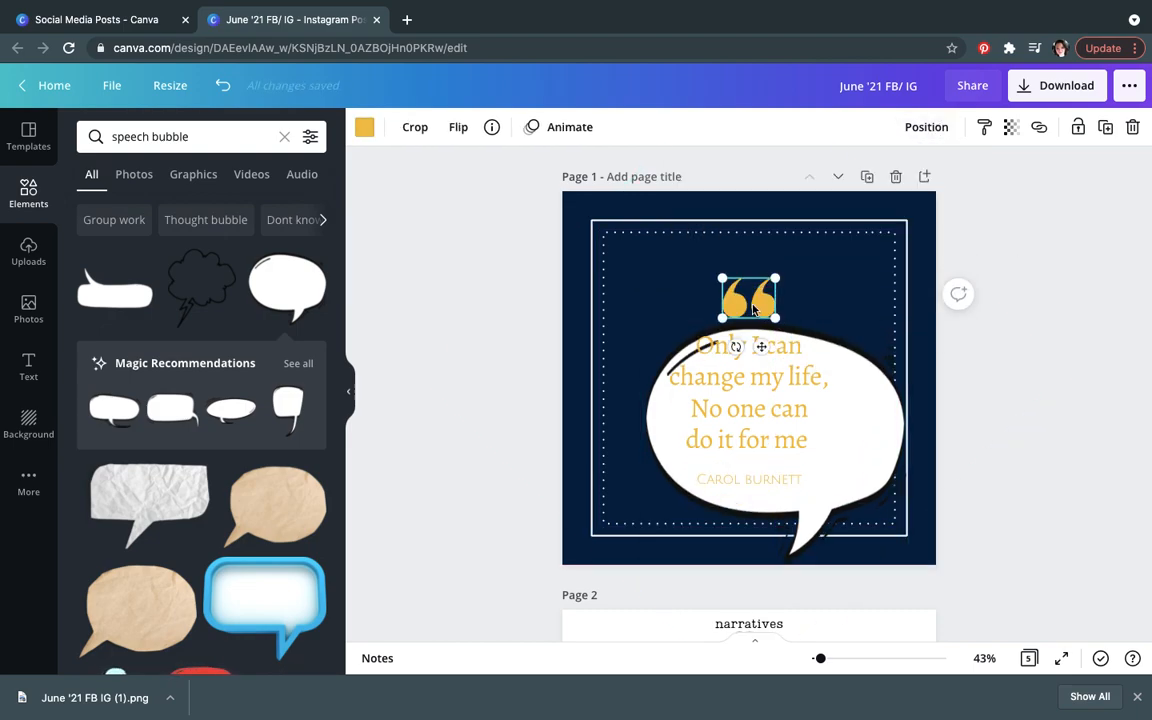
Step: Delete the yellow quotation marks, nudge the speech bubble up, and move the author name below the framed border
{"action": "key", "text": "Delete"}
{"action": "mouse_move", "coordinate": [863, 425]}
{"action": "left_mouse_down"}
{"action": "mouse_move", "coordinate": [854, 404]}
{"action": "mouse_move", "coordinate": [864, 396]}
{"action": "mouse_move", "coordinate": [849, 407]}
{"action": "left_mouse_up"}
{"action": "left_click_drag", "start_coordinate": [753, 479], "coordinate": [755, 553]}
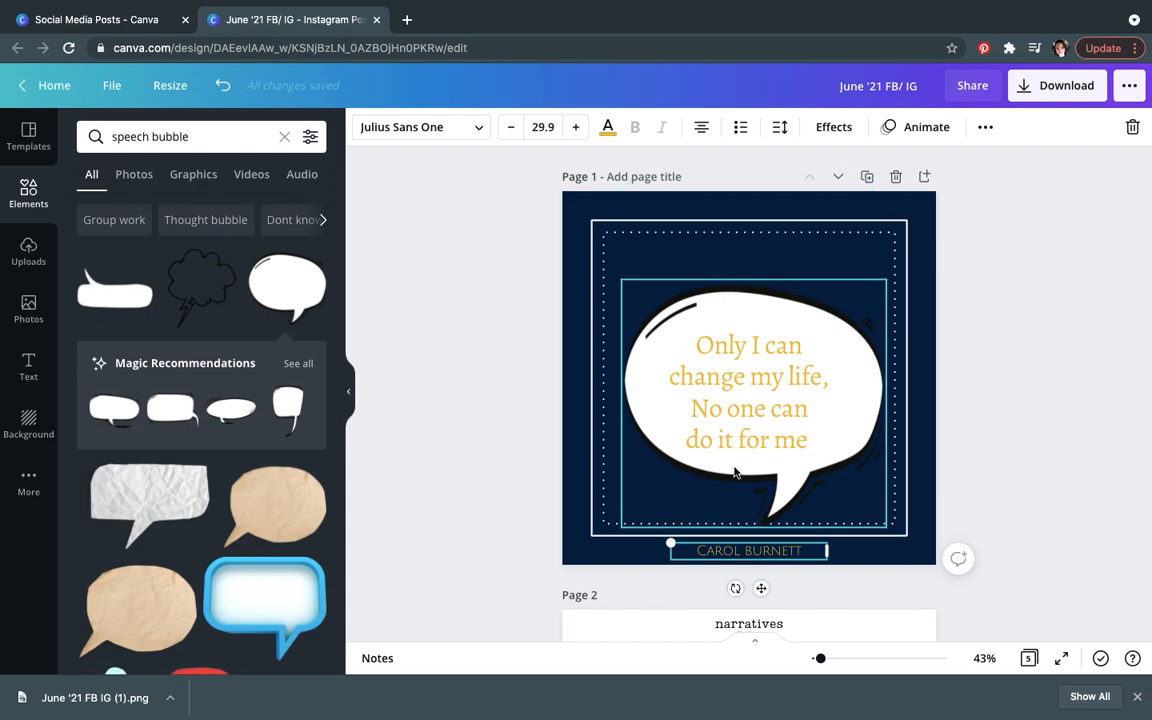
Step: Select the quote text with the speech bubble and align them to each other's centre and middle
{"action": "left_click", "coordinate": [753, 368]}
{"action": "left_click", "coordinate": [743, 320]}
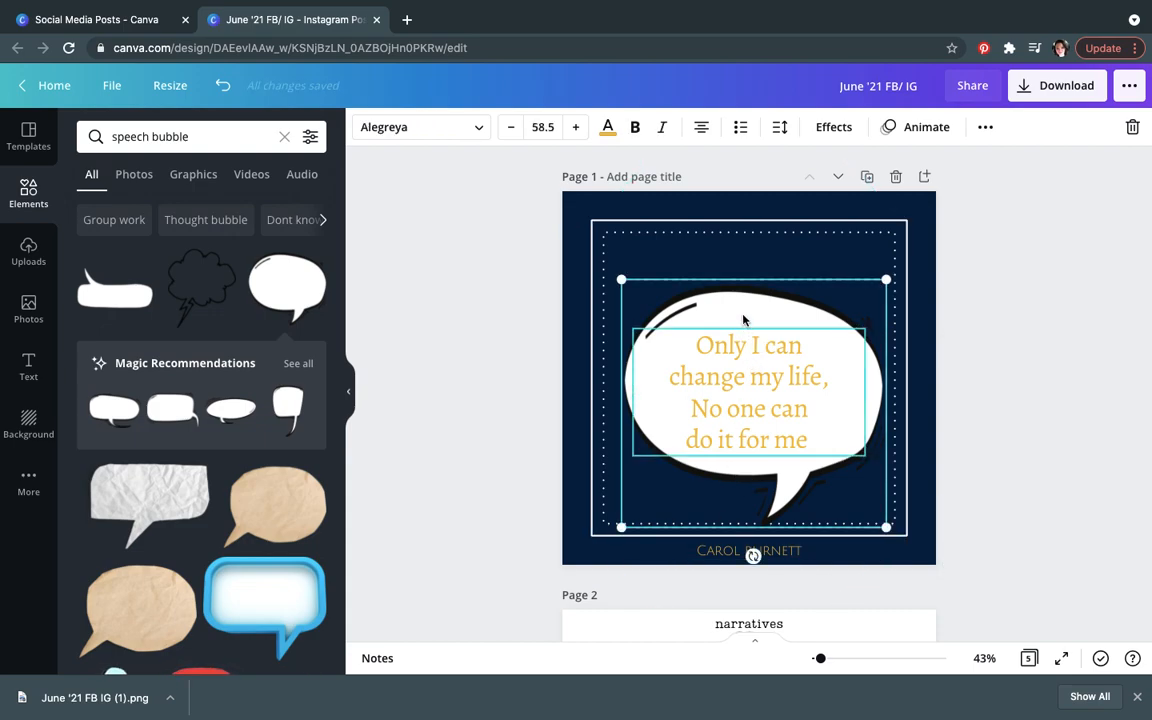
{"action": "left_click", "coordinate": [986, 130]}
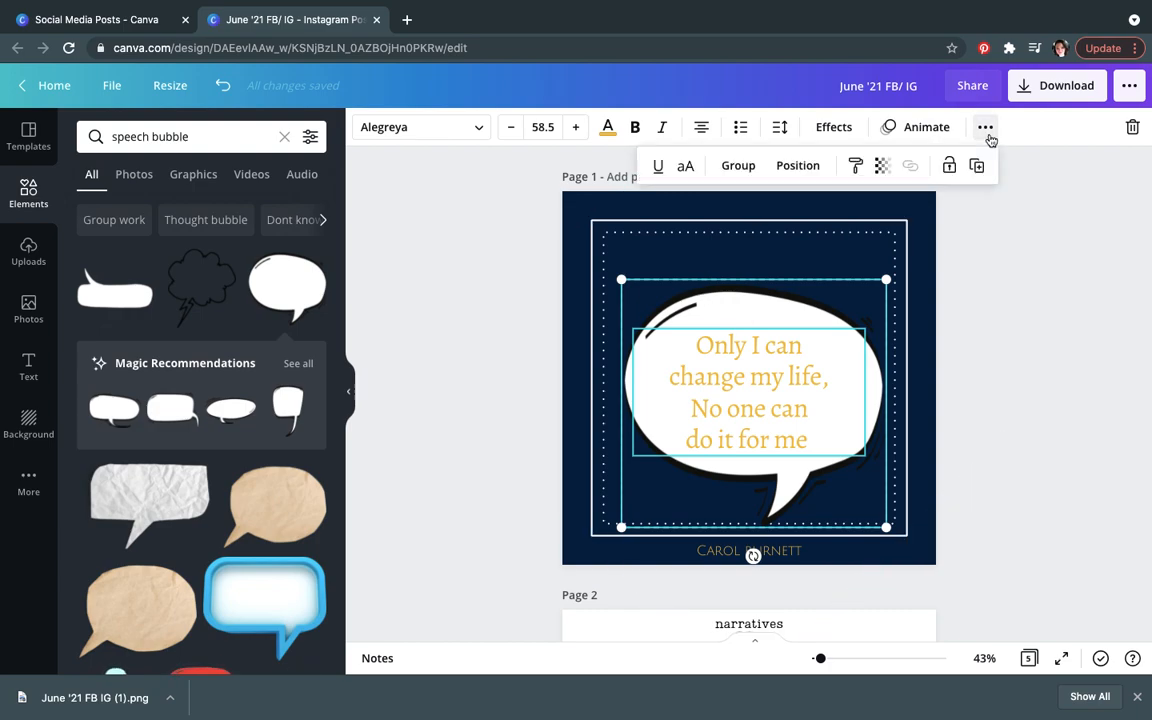
{"action": "left_click", "coordinate": [810, 170]}
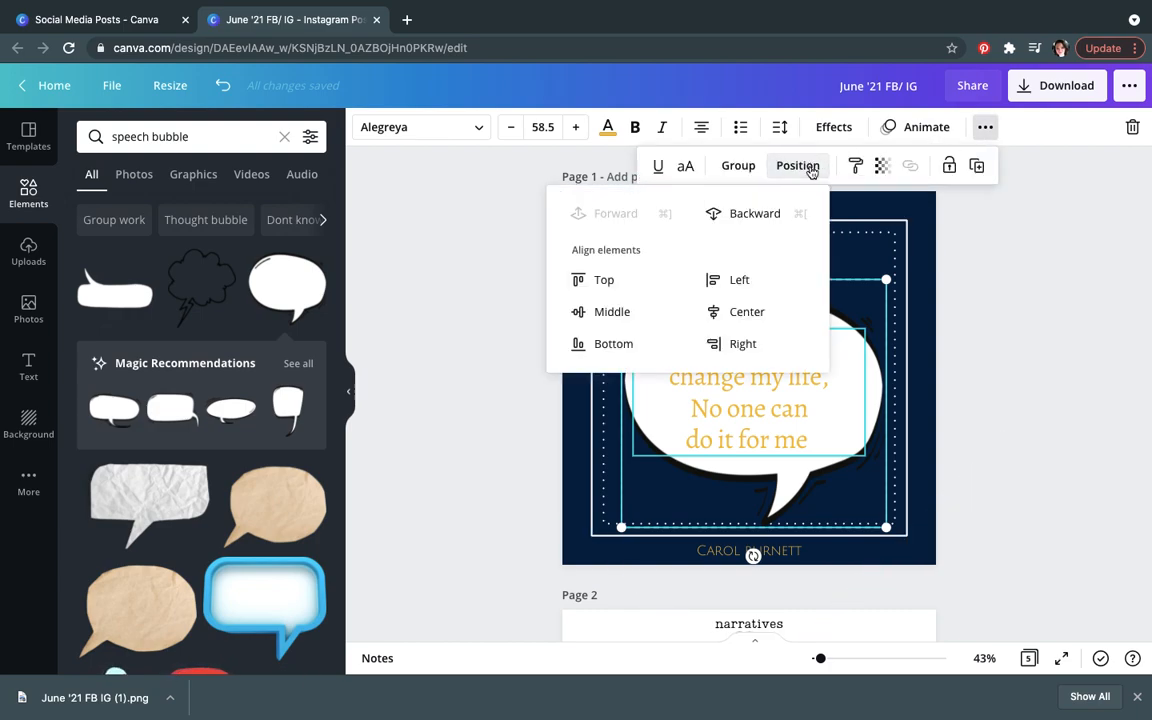
{"action": "left_click", "coordinate": [727, 311]}
{"action": "left_click", "coordinate": [608, 313]}
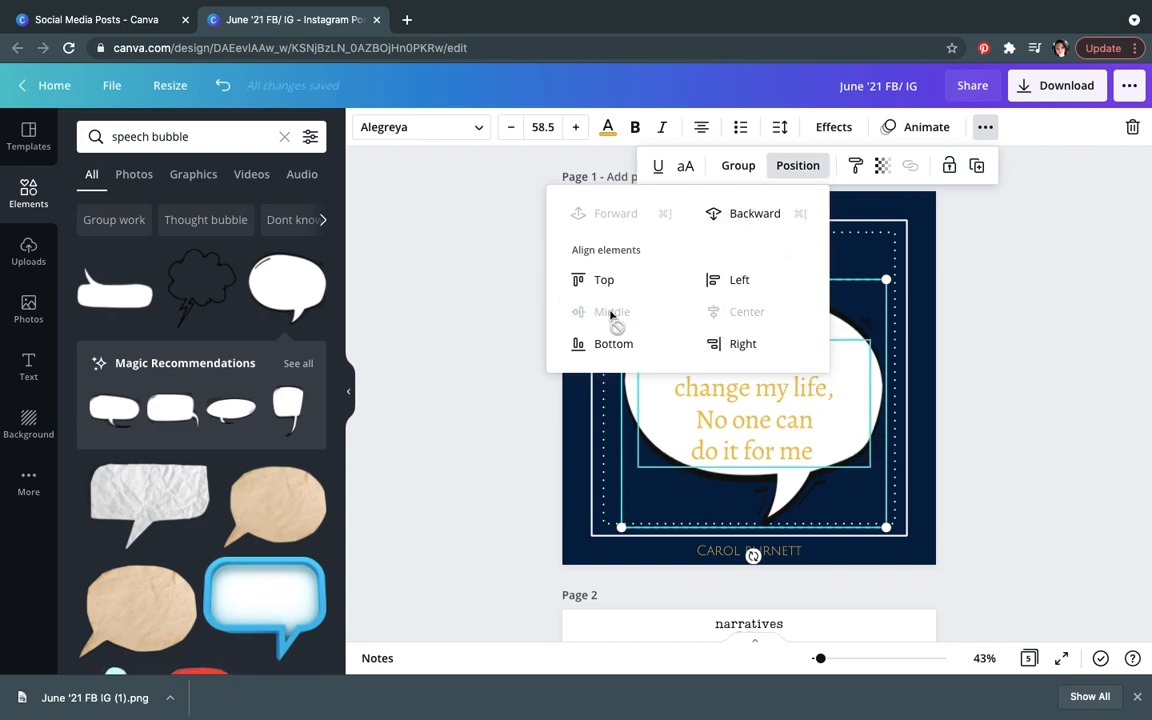
{"action": "left_click", "coordinate": [949, 398]}
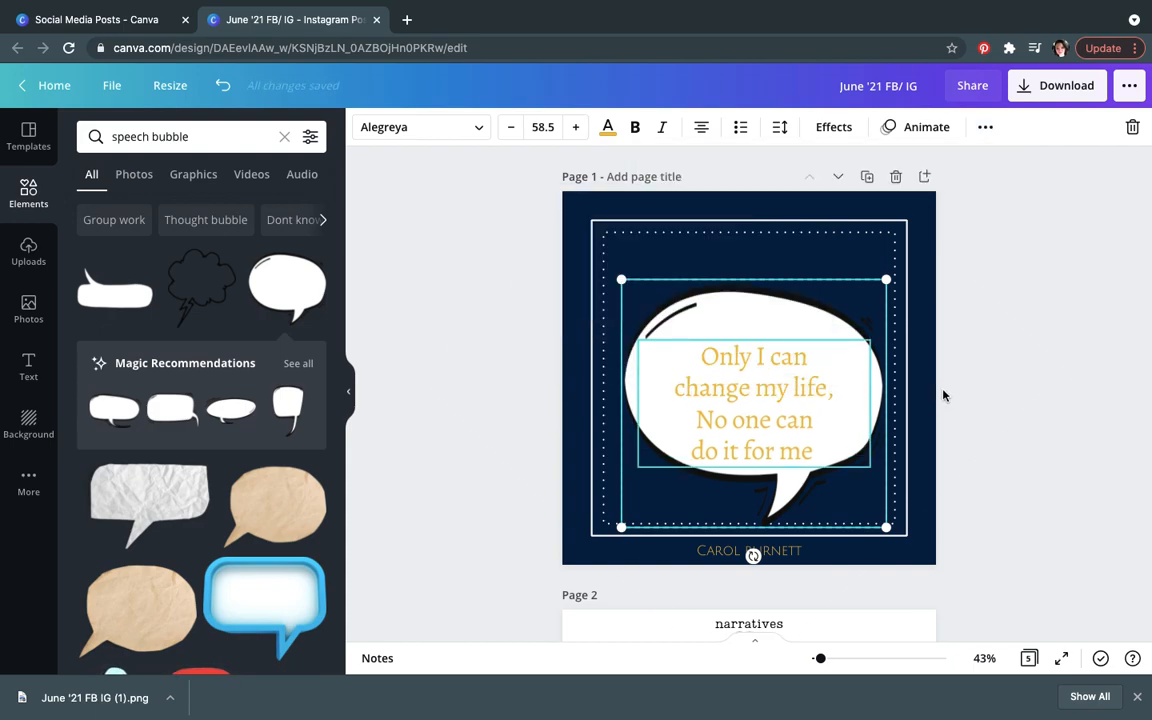
{"action": "left_click", "coordinate": [988, 411]}
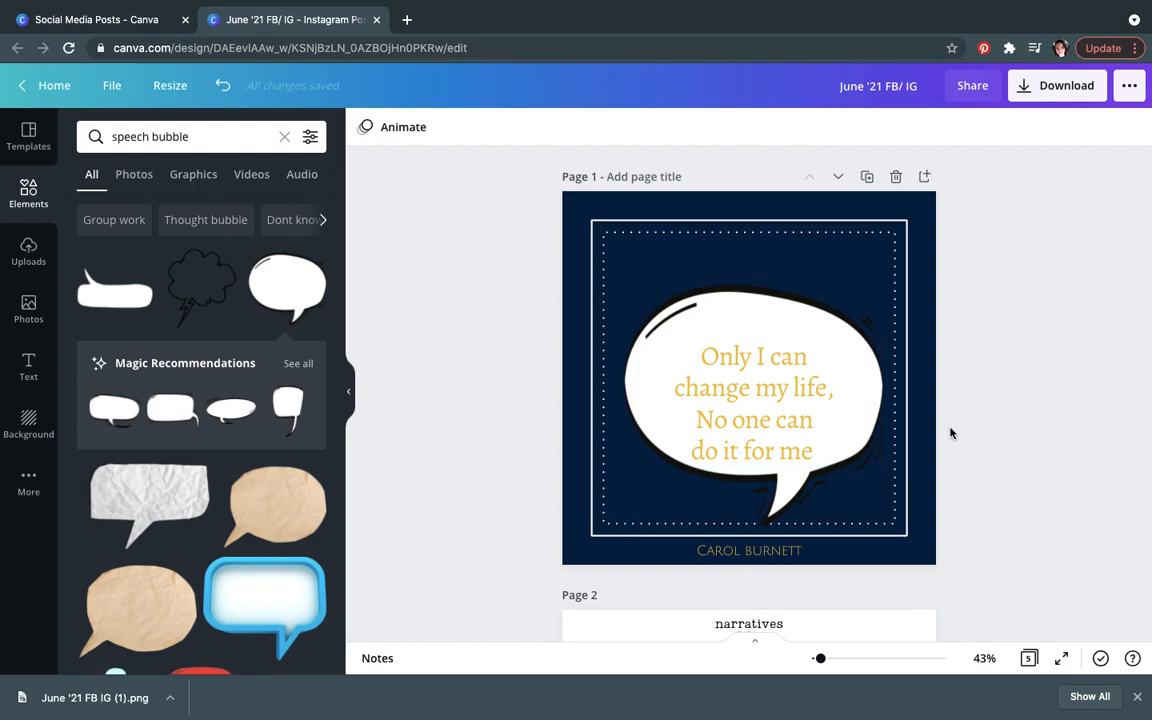
Step: Nudge the quote text up slightly and group it with the speech bubble
{"action": "left_click_drag", "start_coordinate": [726, 422], "coordinate": [725, 406]}
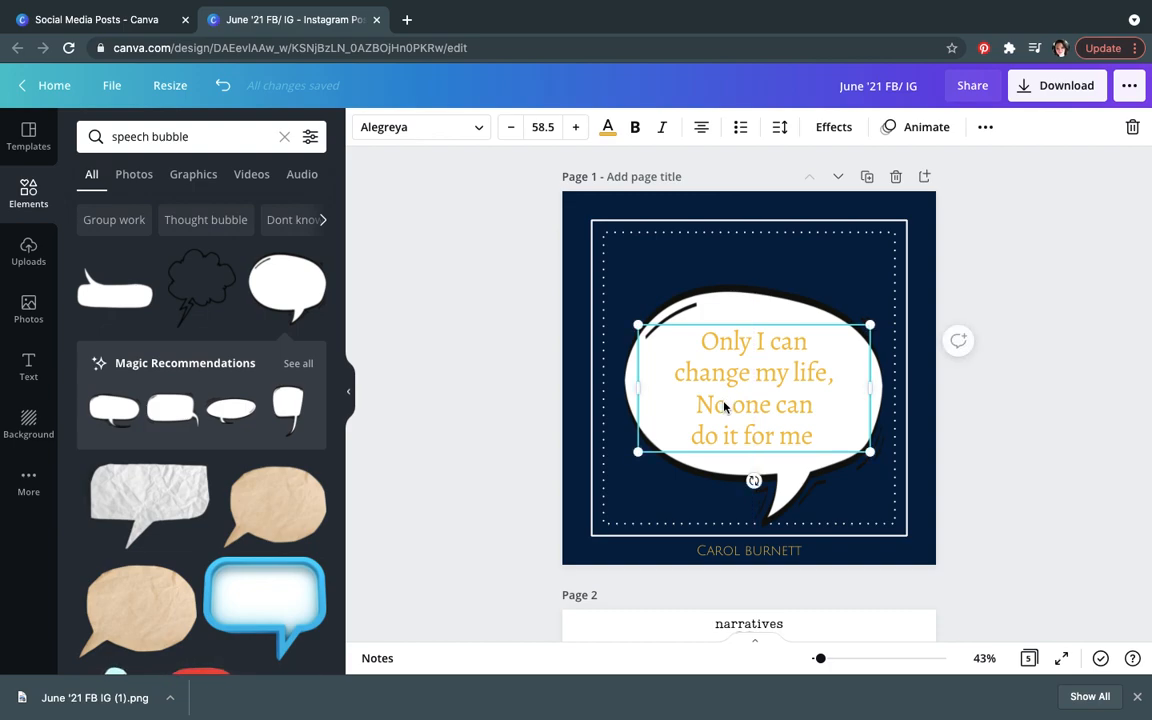
{"action": "left_click", "coordinate": [738, 321]}
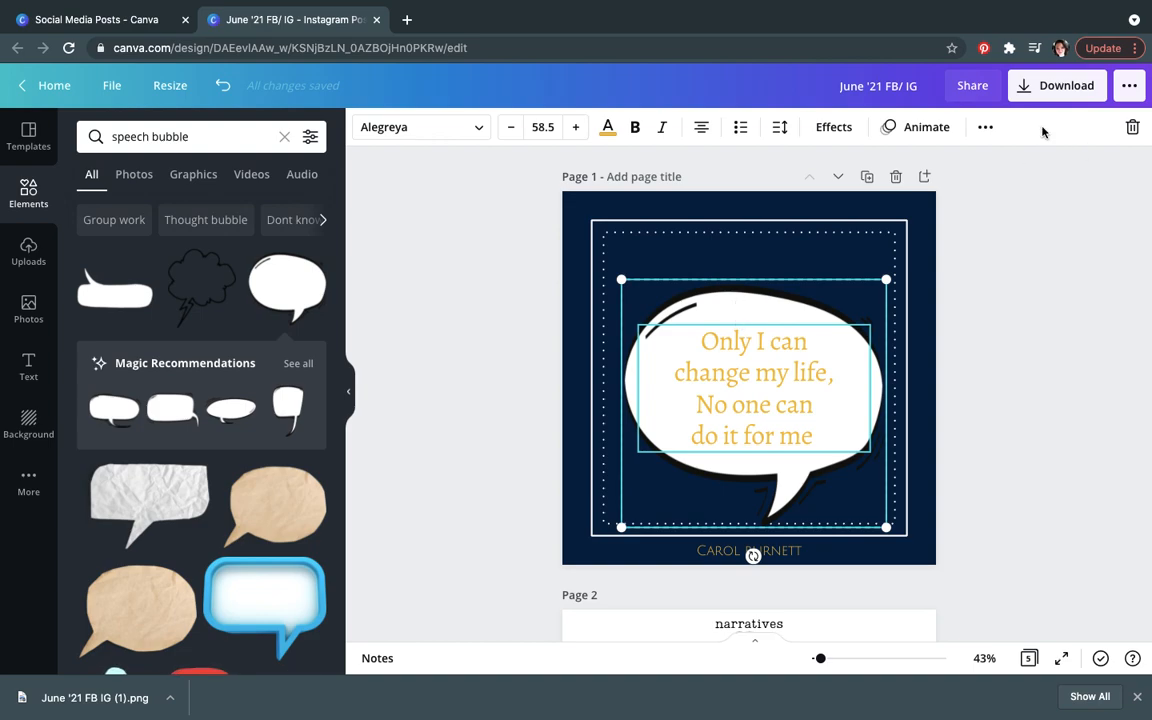
{"action": "left_click", "coordinate": [985, 128]}
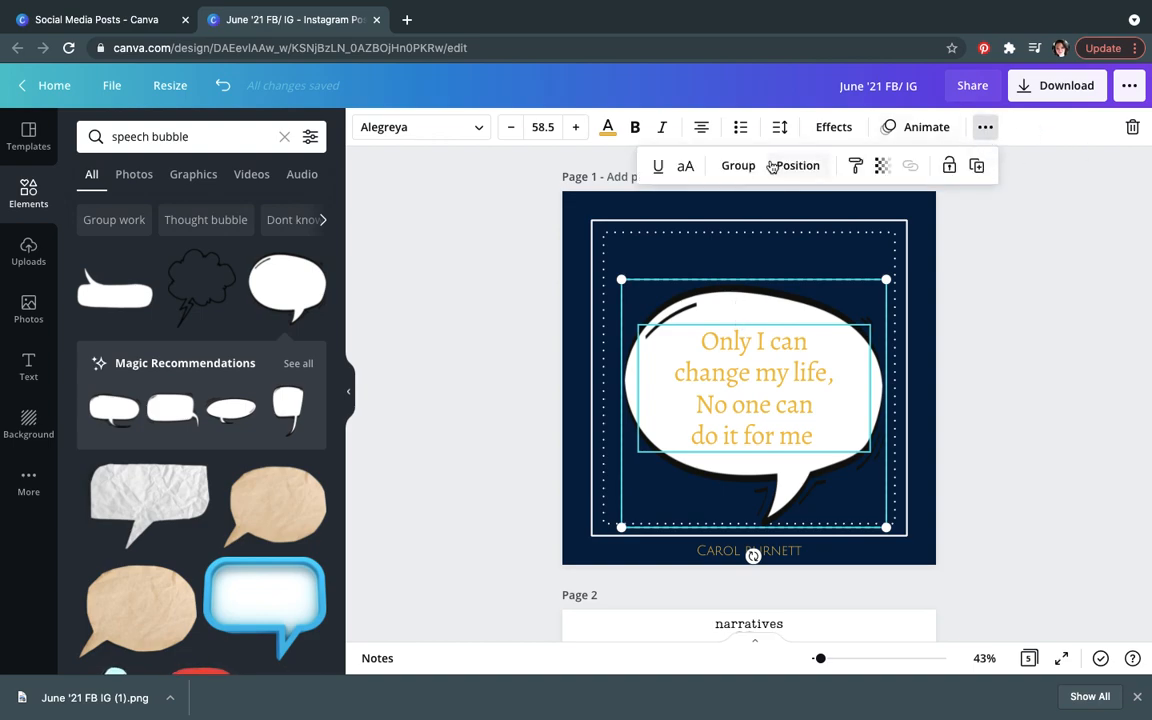
{"action": "left_click", "coordinate": [737, 166]}
Step: Move the grouped bubble and quote up and align the group to the middle of the page
{"action": "mouse_move", "coordinate": [748, 440]}
{"action": "left_mouse_down"}
{"action": "mouse_move", "coordinate": [622, 367]}
{"action": "mouse_move", "coordinate": [763, 413]}
{"action": "mouse_move", "coordinate": [807, 364]}
{"action": "mouse_move", "coordinate": [733, 413]}
{"action": "mouse_move", "coordinate": [741, 419]}
{"action": "left_mouse_up"}
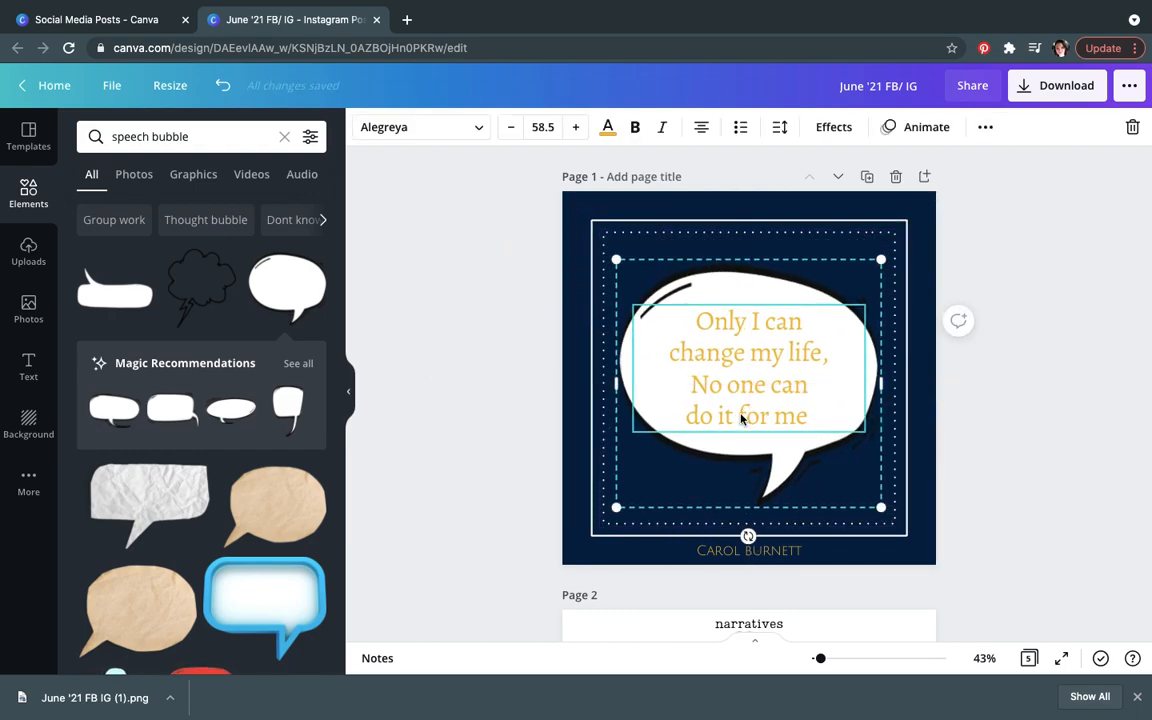
{"action": "left_click", "coordinate": [985, 127]}
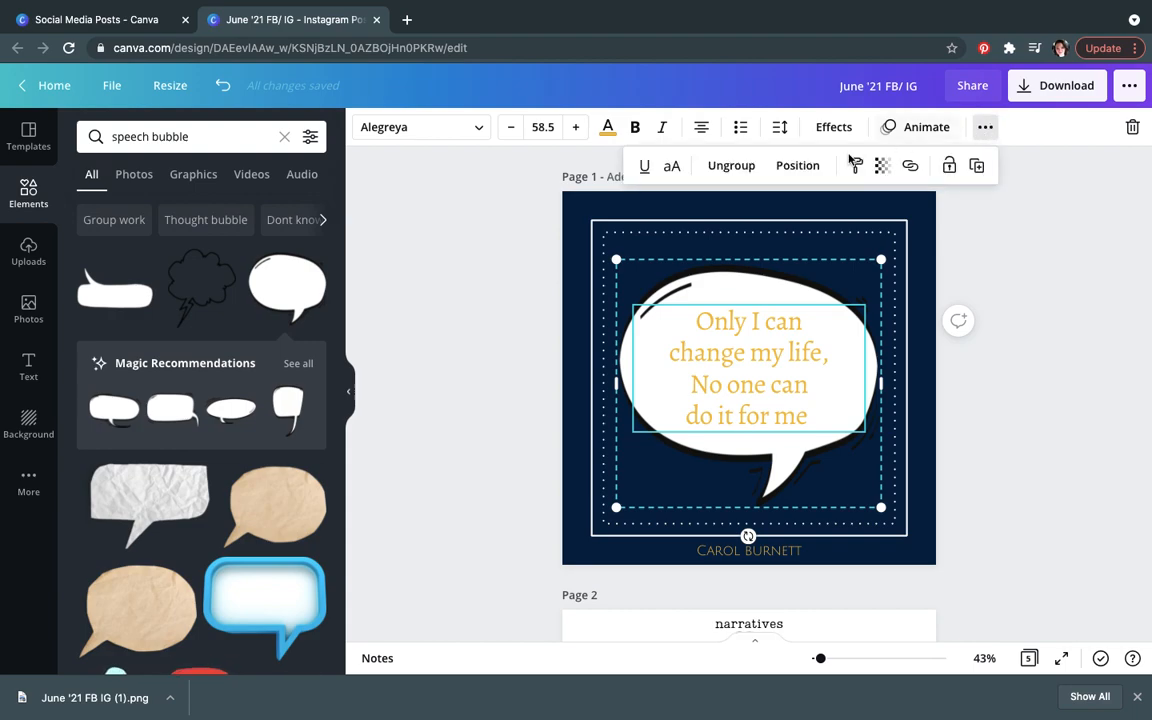
{"action": "left_click", "coordinate": [797, 165]}
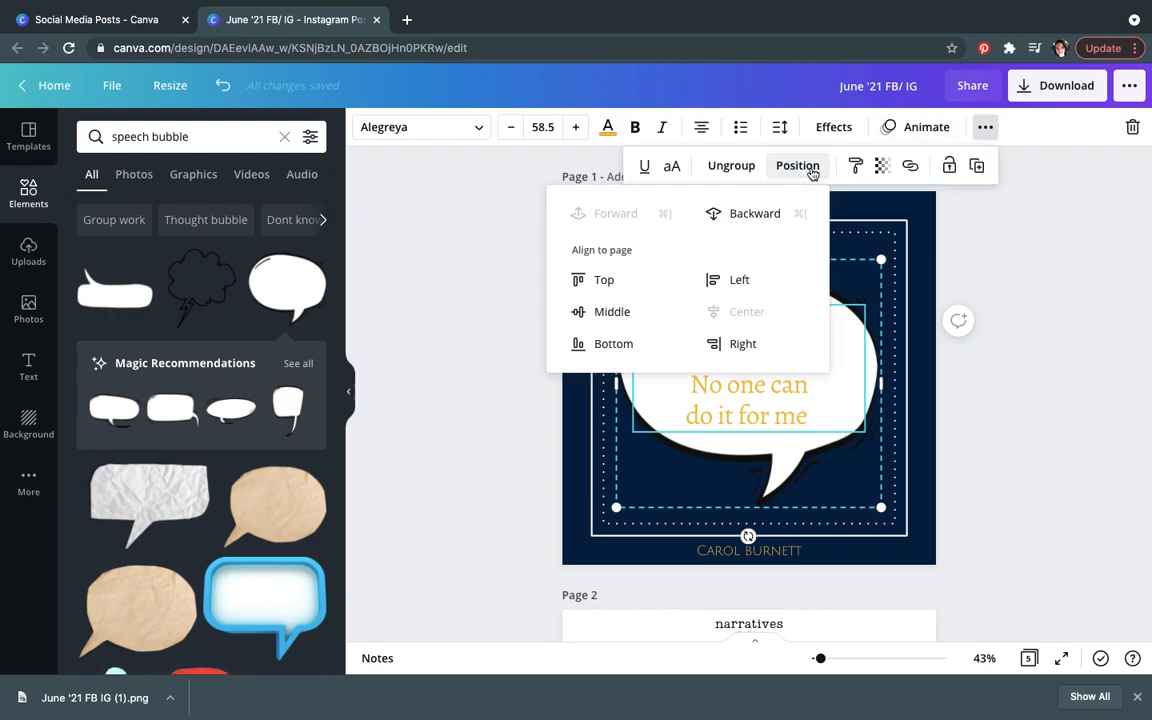
{"action": "left_click", "coordinate": [612, 316]}
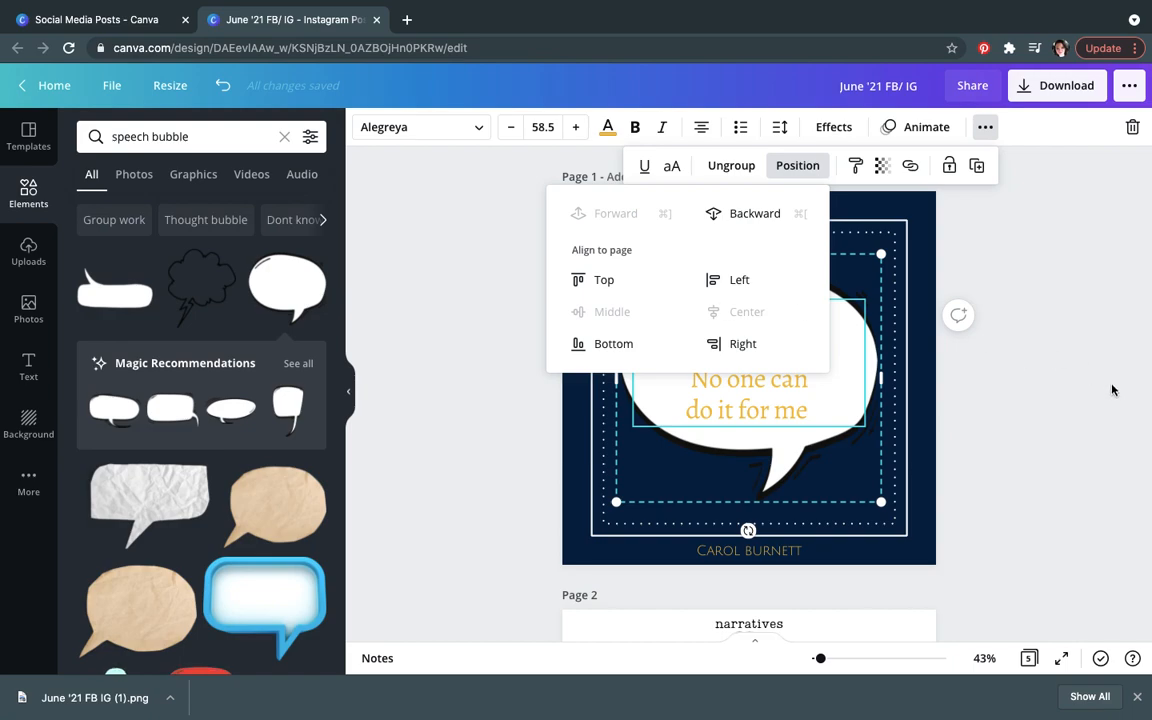
{"action": "left_click", "coordinate": [1043, 403]}
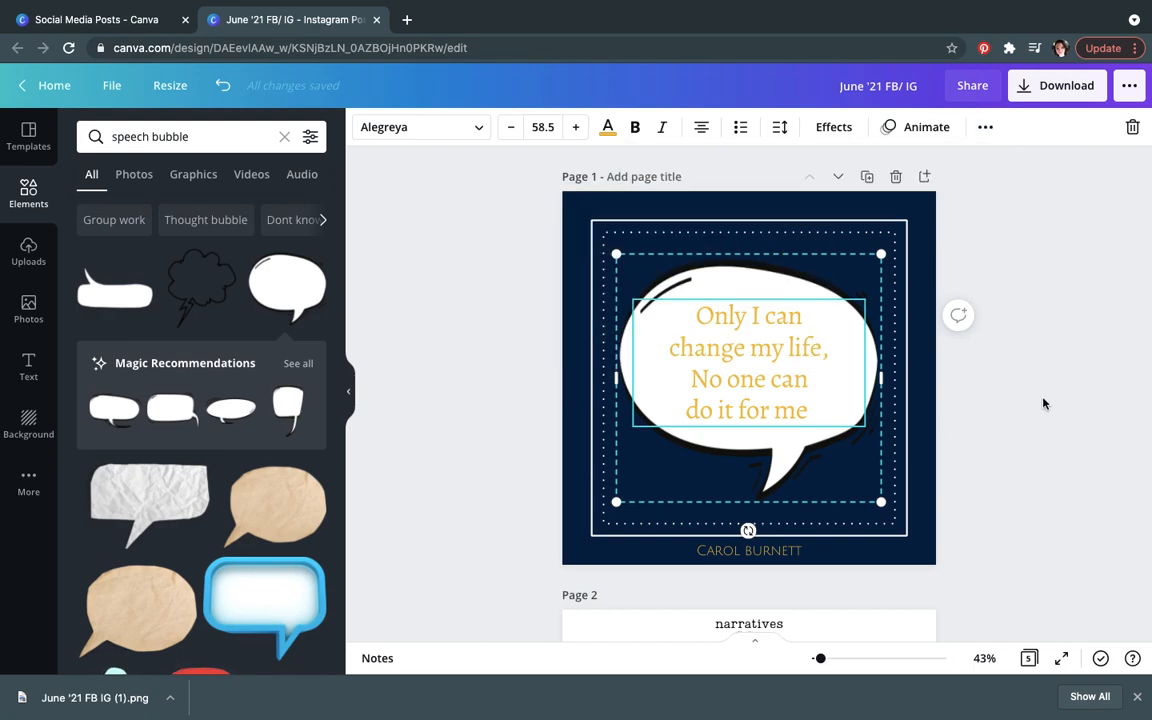
{"action": "left_click", "coordinate": [1043, 403]}
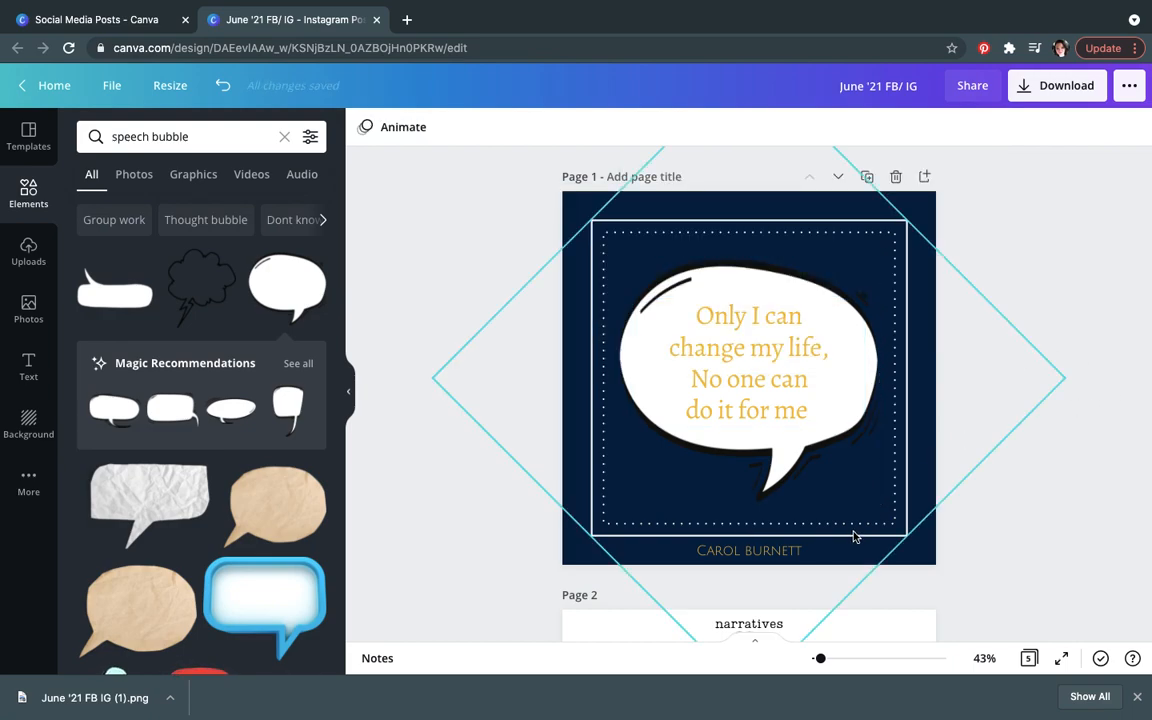
Step: Move the author name inside the frame beside the bubble's tail
{"action": "left_click_drag", "start_coordinate": [805, 550], "coordinate": [727, 497]}
{"action": "left_click_drag", "start_coordinate": [729, 482], "coordinate": [730, 472]}
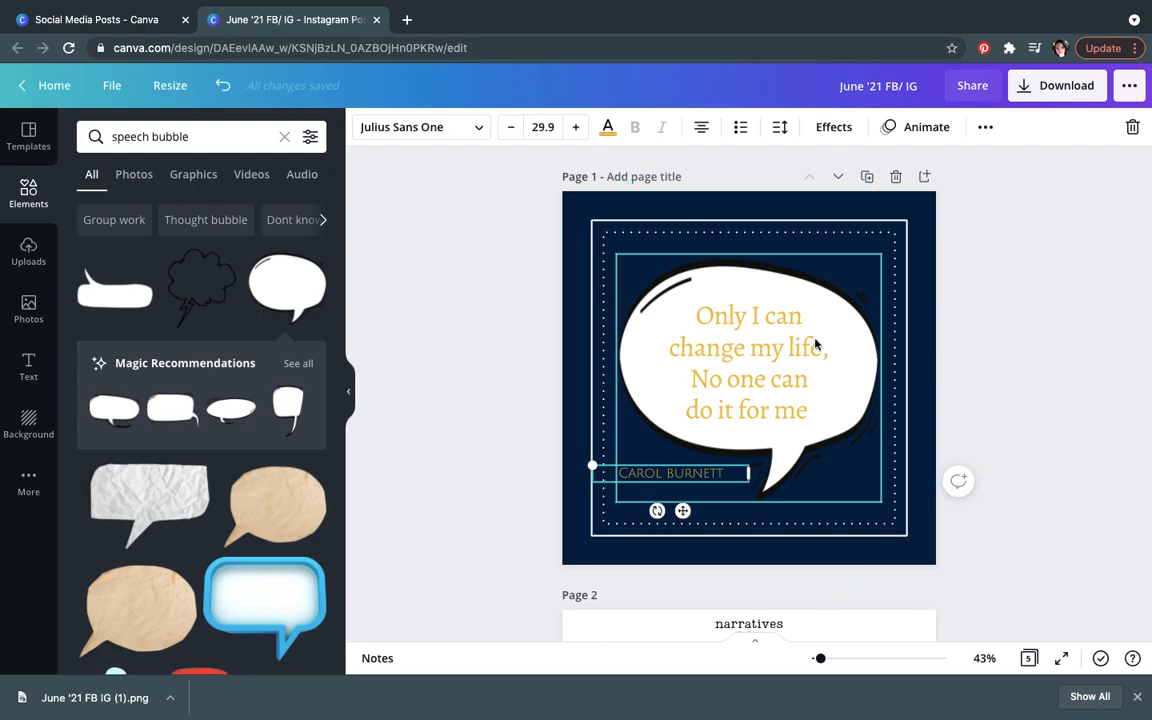
Step: Undo the last six changes to the quote page
{"action": "key", "text": "ctrl+z"}
{"action": "key", "text": "ctrl+z"}
{"action": "key", "text": "ctrl+z"}
{"action": "key", "text": "ctrl+z"}
{"action": "key", "text": "ctrl+z"}
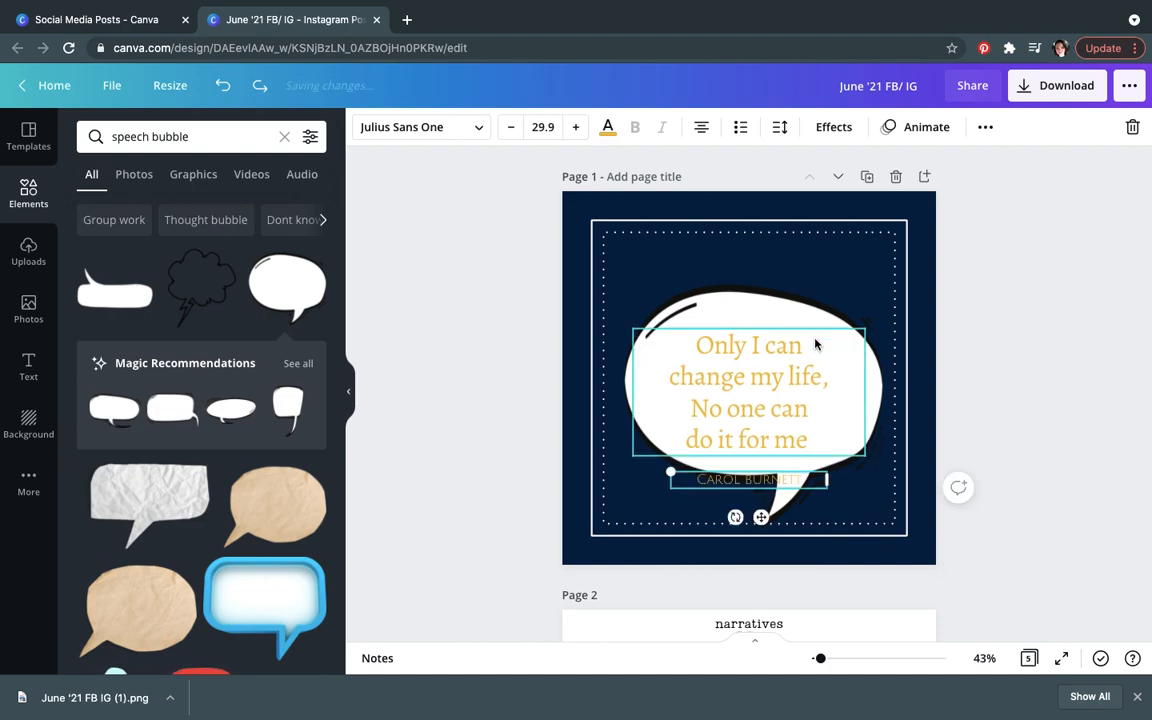
{"action": "key", "text": "ctrl+z"}
{"action": "key", "text": "ctrl+z"}
{"action": "key", "text": "ctrl+z"}
{"action": "key", "text": "ctrl+z"}
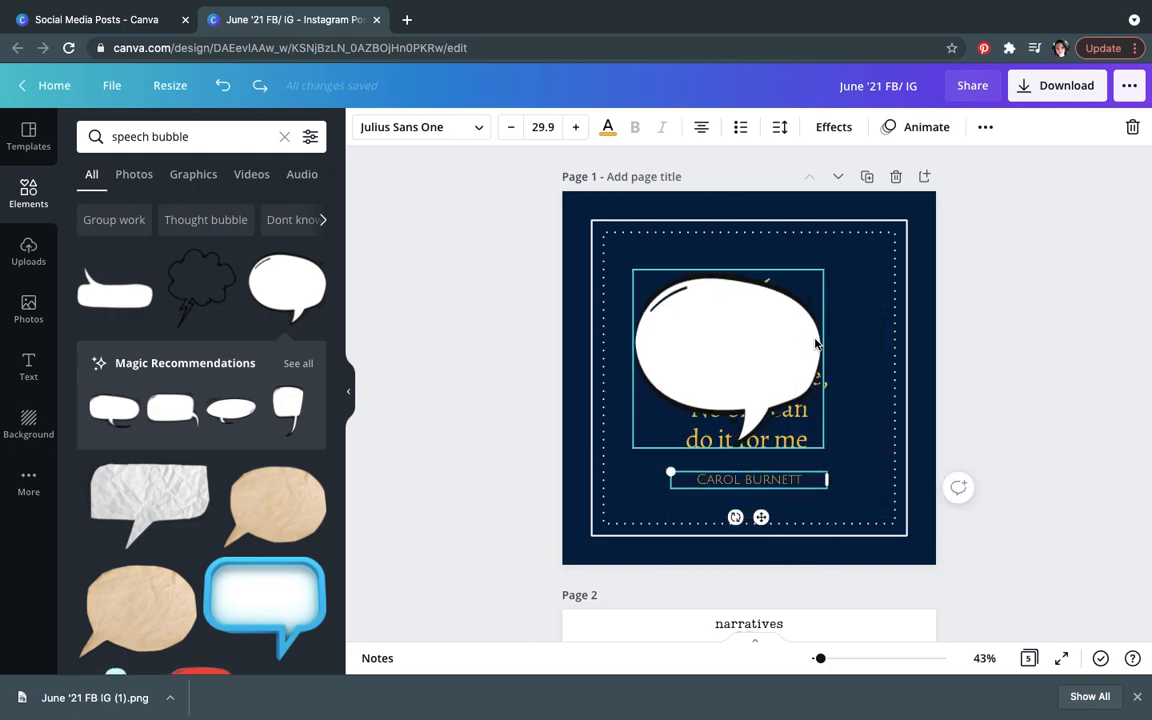
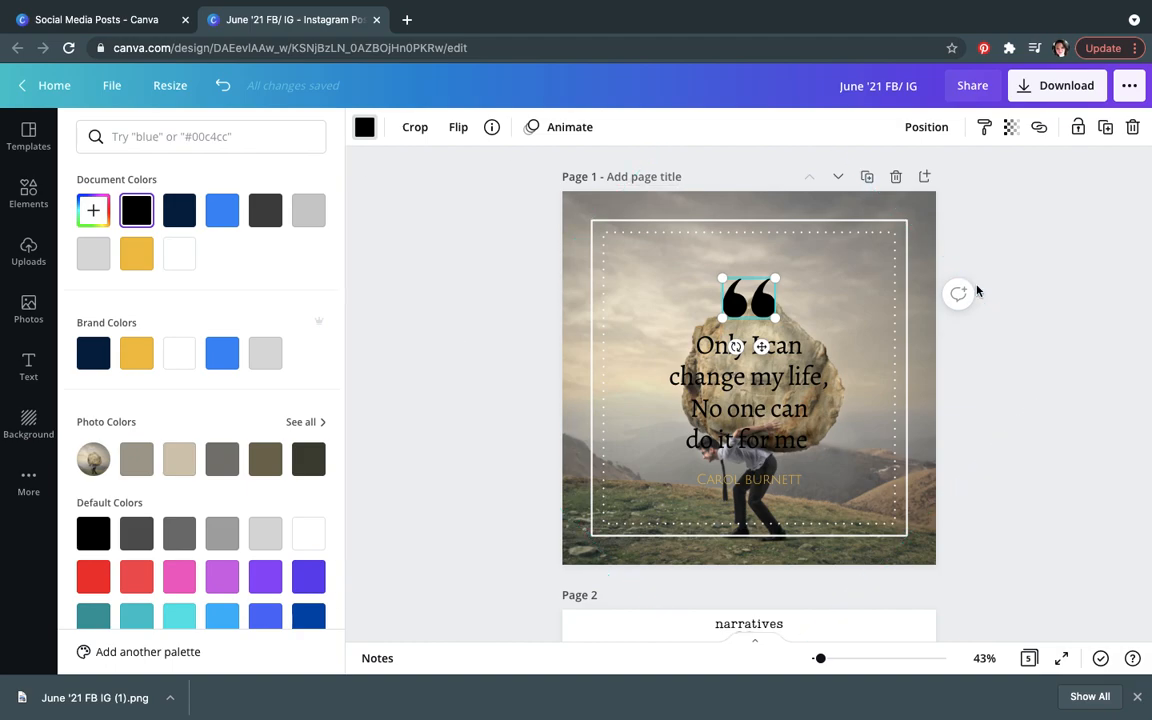
Step: Select the background photo on page 1 and set its transparency to 83
{"action": "left_click", "coordinate": [896, 212]}
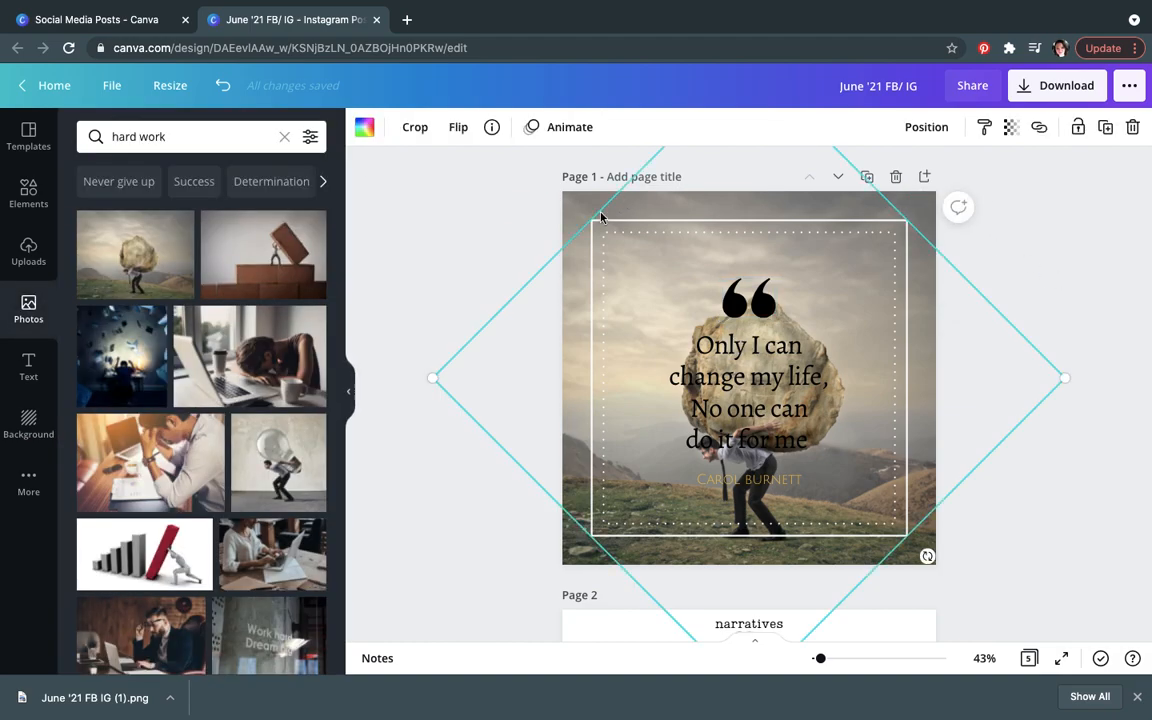
{"action": "left_click", "coordinate": [568, 214]}
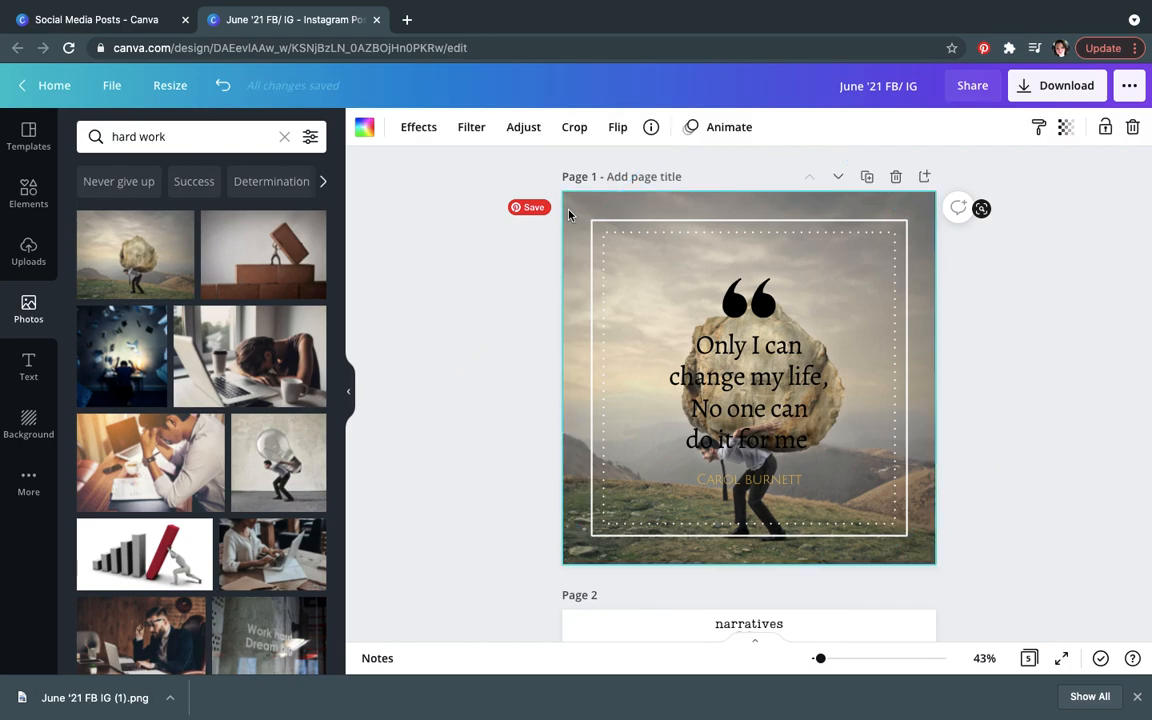
{"action": "left_click", "coordinate": [1067, 130]}
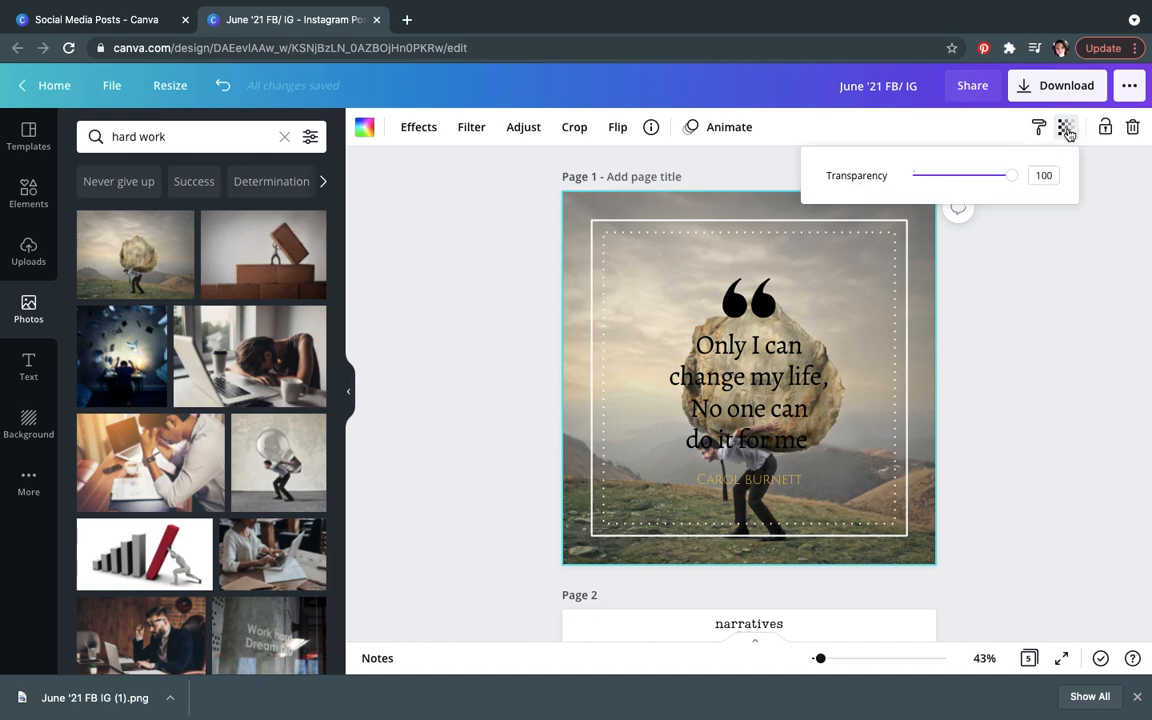
{"action": "mouse_move", "coordinate": [1009, 176]}
{"action": "left_mouse_down"}
{"action": "mouse_move", "coordinate": [925, 178]}
{"action": "mouse_move", "coordinate": [996, 182]}
{"action": "left_mouse_up"}
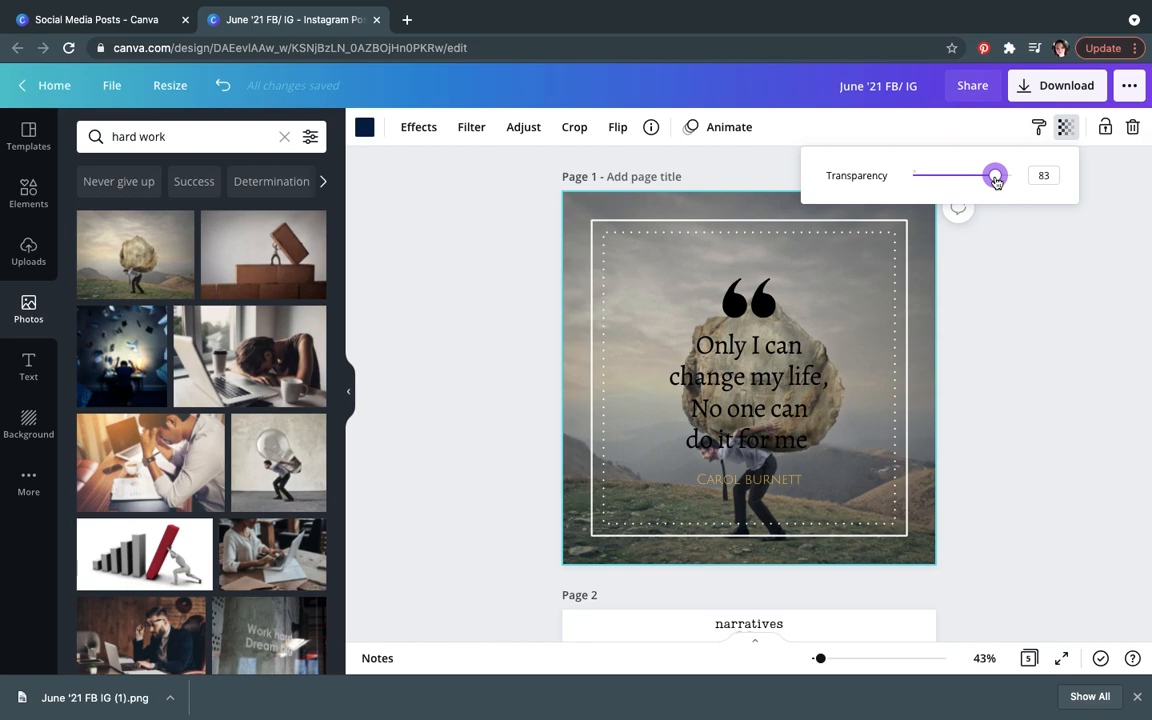
{"action": "left_click", "coordinate": [1072, 480]}
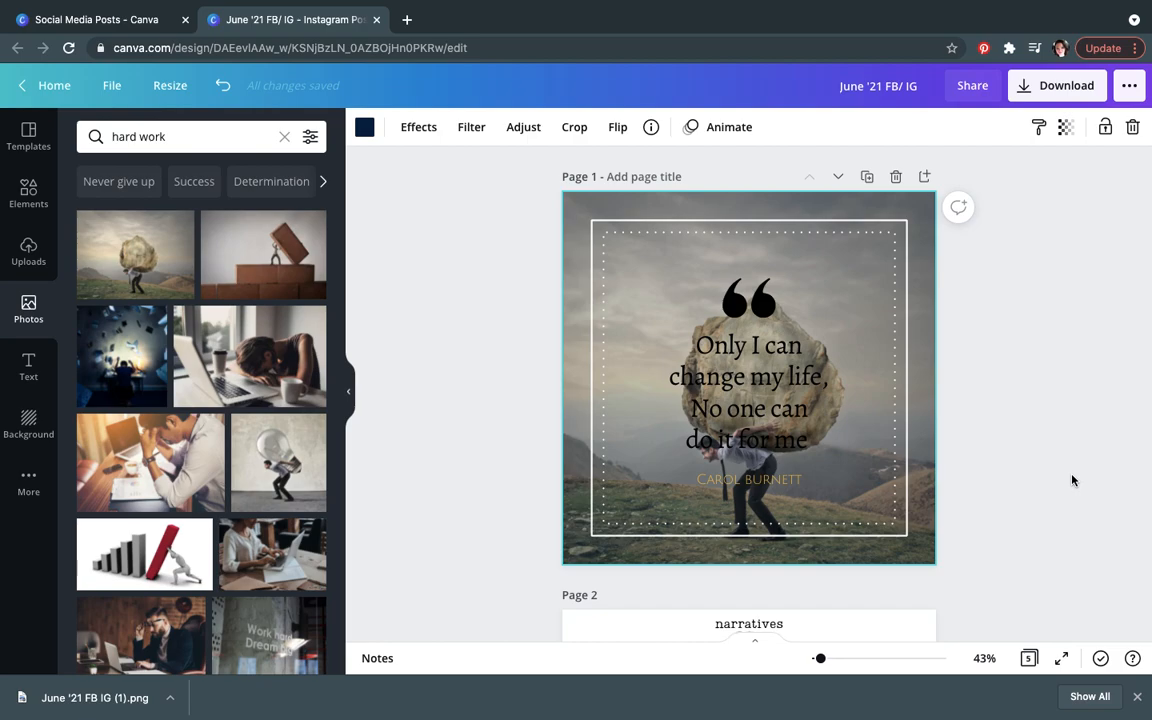
Step: Undo the last three changes to page 1
{"action": "key", "text": "super+z"}
{"action": "key", "text": "super+z"}
{"action": "key", "text": "super+z"}
{"action": "key", "text": "super+z"}
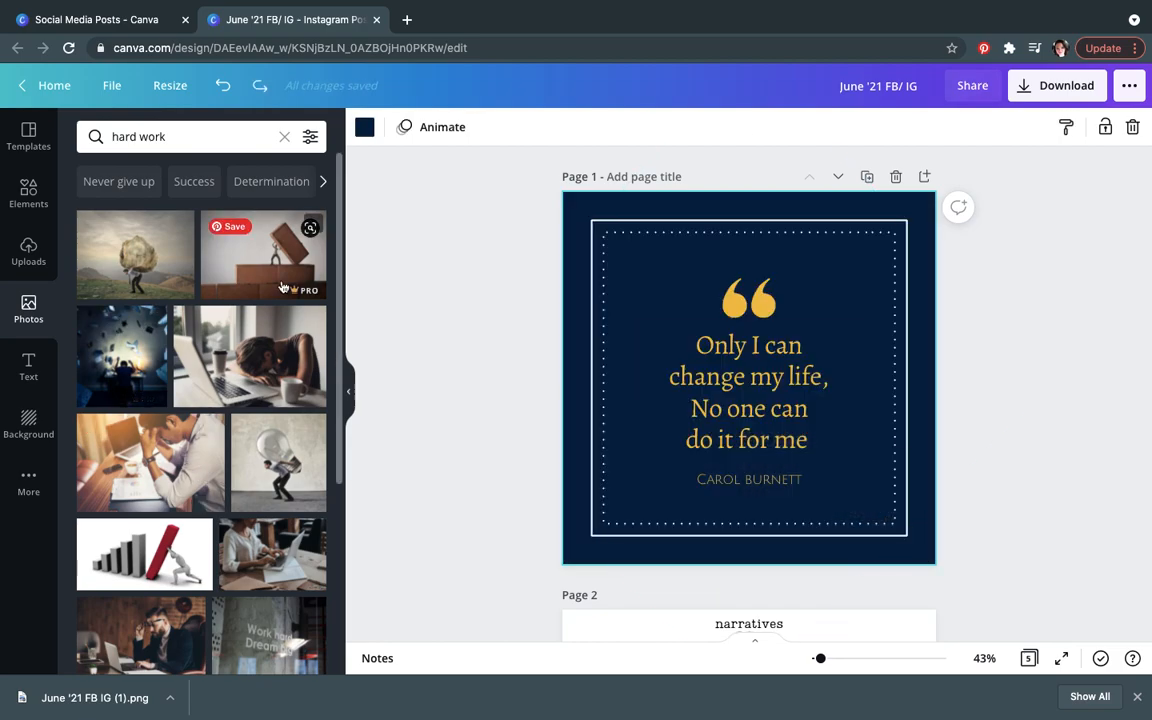
Step: Add a new blank page after page 2
{"action": "scroll", "coordinate": [1090, 473], "scroll_direction": "down", "scroll_amount": 5}
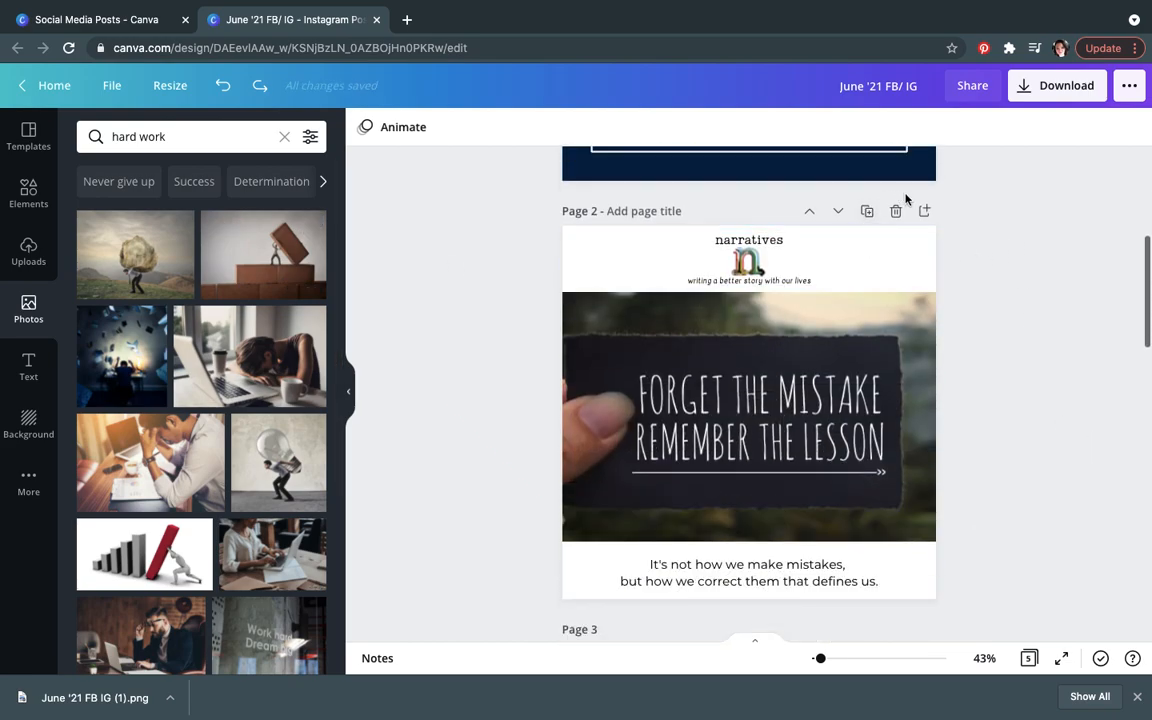
{"action": "left_click", "coordinate": [924, 212]}
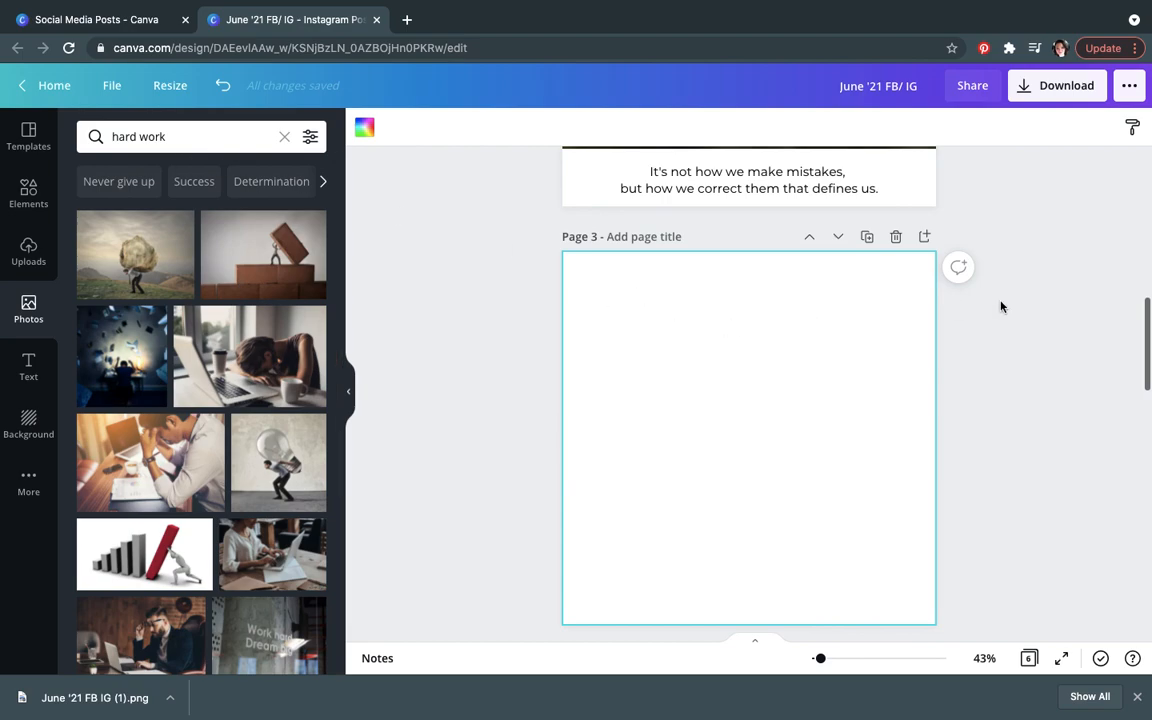
{"action": "left_click", "coordinate": [1060, 312]}
Step: Search the photo library for mistakes and browse the results
{"action": "scroll", "coordinate": [1062, 312], "scroll_direction": "up", "scroll_amount": 1}
{"action": "scroll", "coordinate": [1061, 312], "scroll_direction": "up", "scroll_amount": 3}
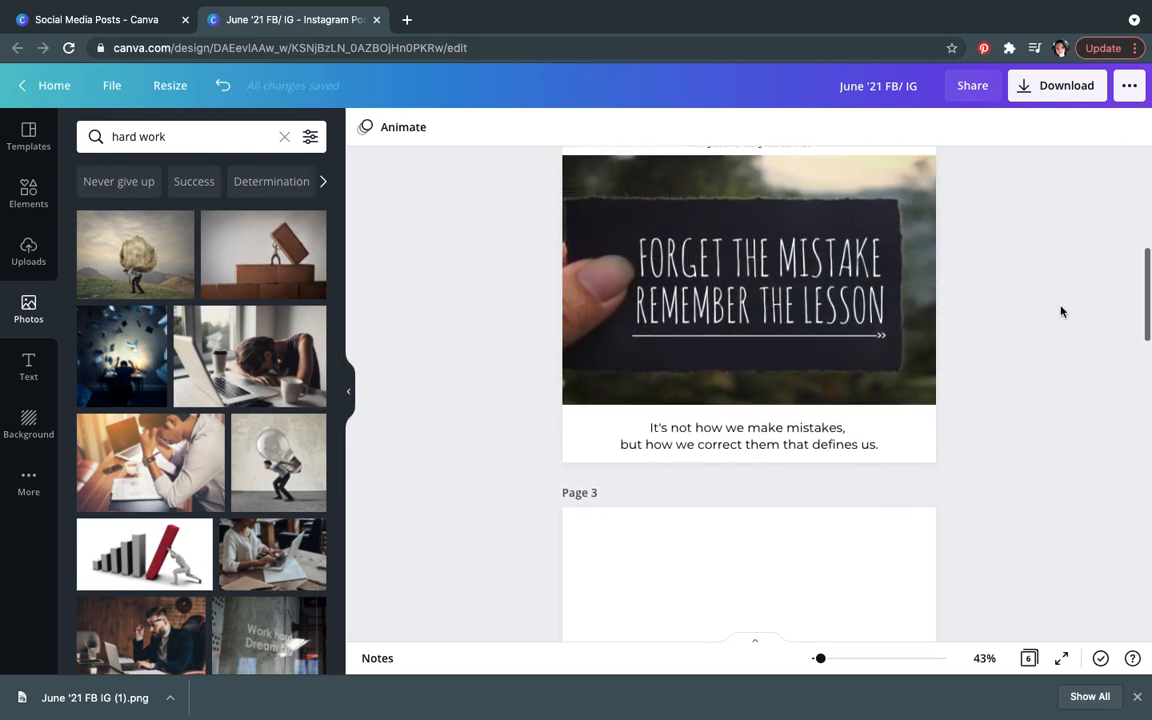
{"action": "left_click", "coordinate": [206, 135]}
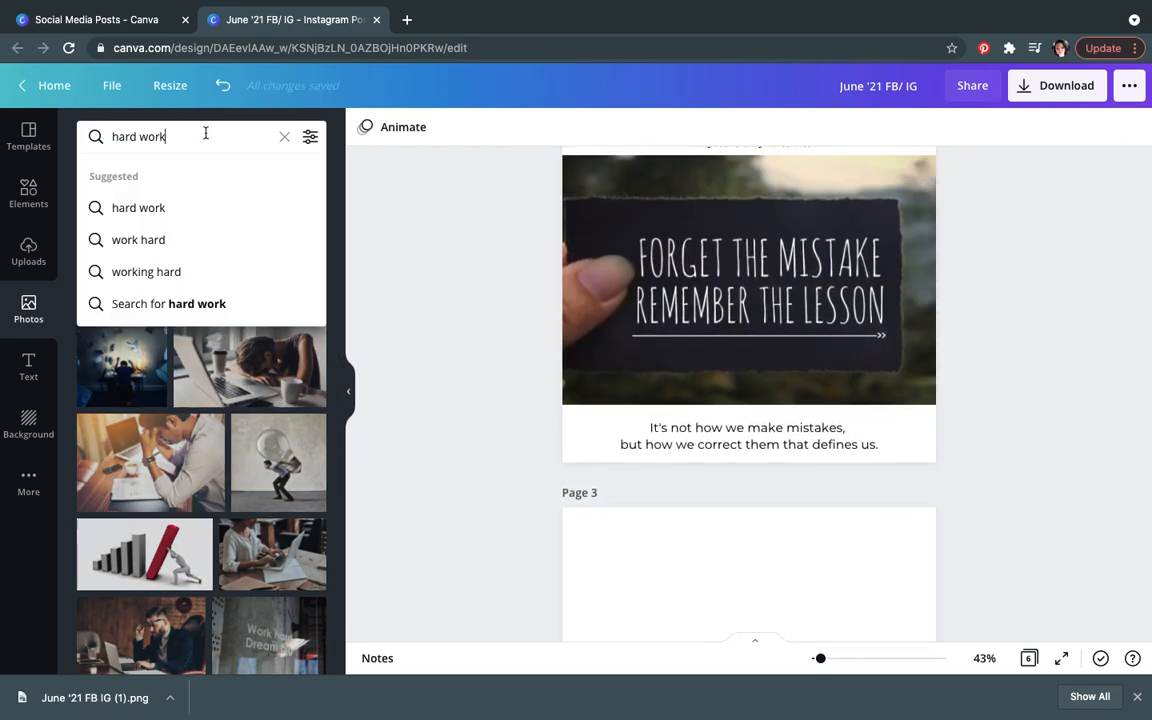
{"action": "type", "text": "mistakes"}
{"action": "key", "text": "Return"}
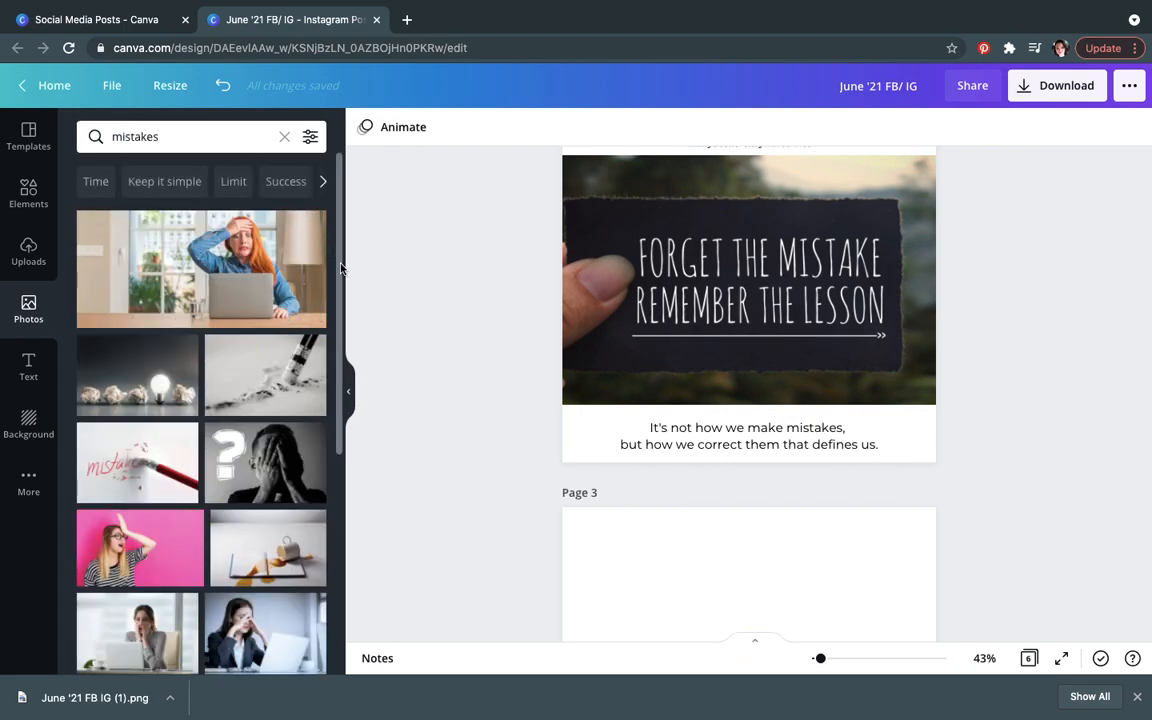
{"action": "left_click_drag", "start_coordinate": [341, 330], "coordinate": [335, 554]}
{"action": "scroll", "coordinate": [335, 550], "scroll_direction": "down", "scroll_amount": 5}
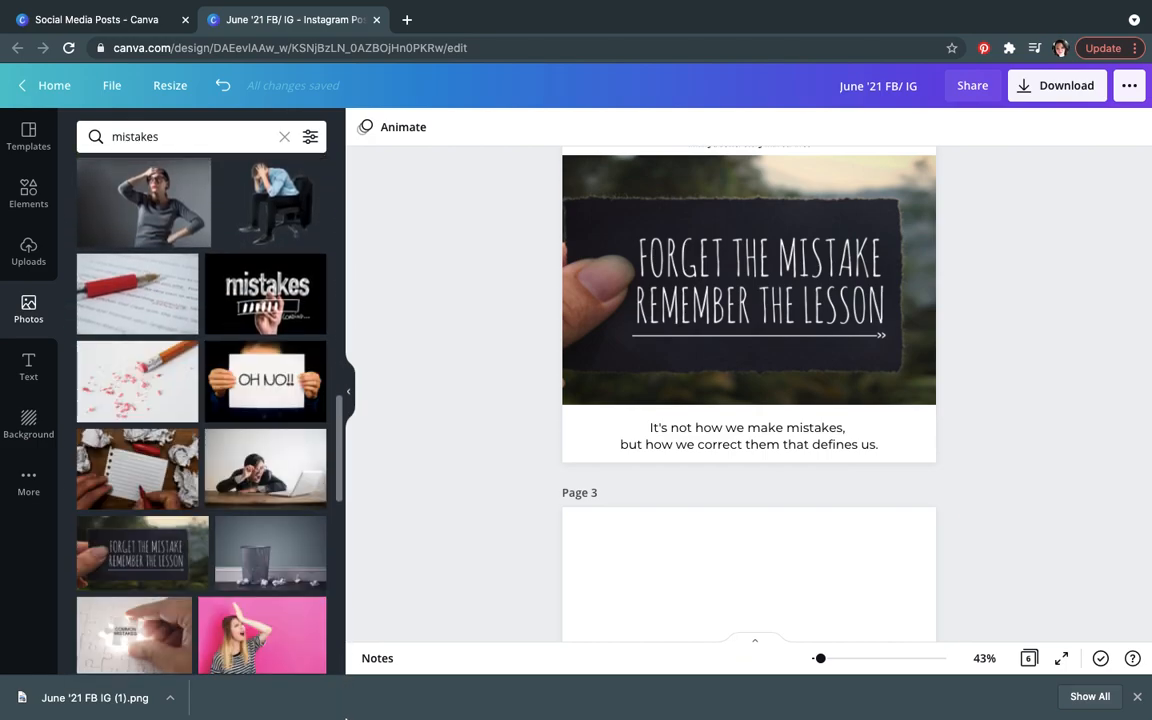
{"action": "scroll", "coordinate": [426, 634], "scroll_direction": "down", "scroll_amount": 5}
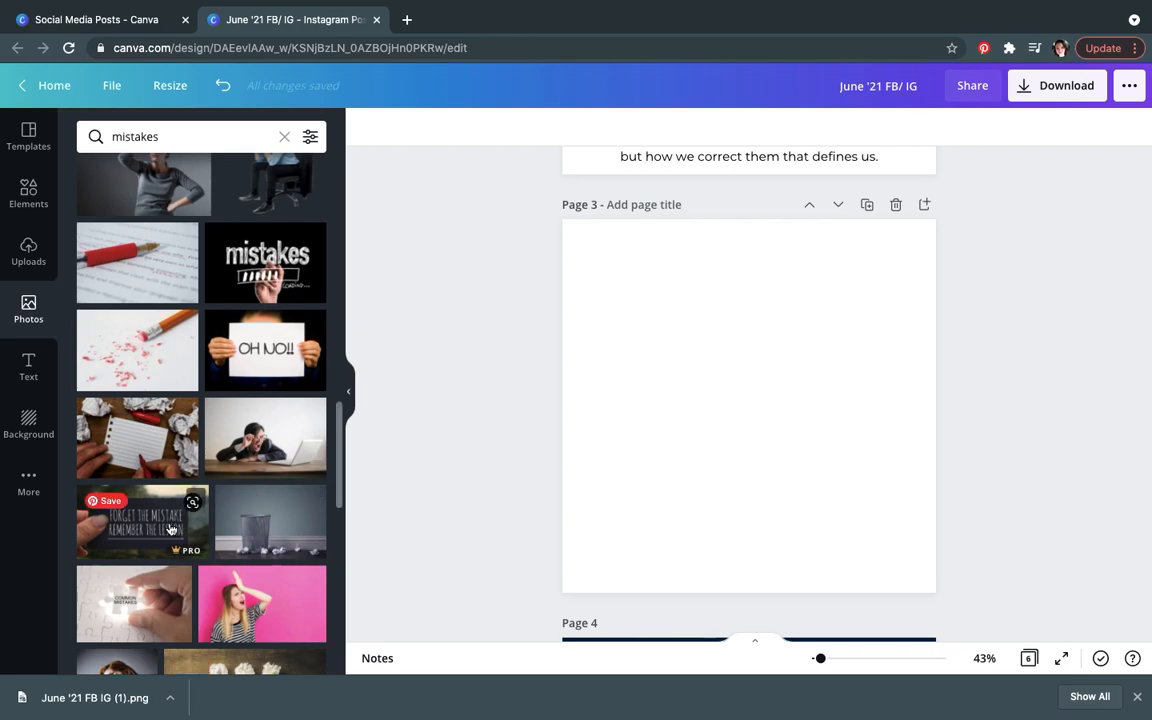
Step: Place the Forget the Mistake photo as page 3's background, then delete it
{"action": "left_click_drag", "start_coordinate": [150, 476], "coordinate": [575, 354]}
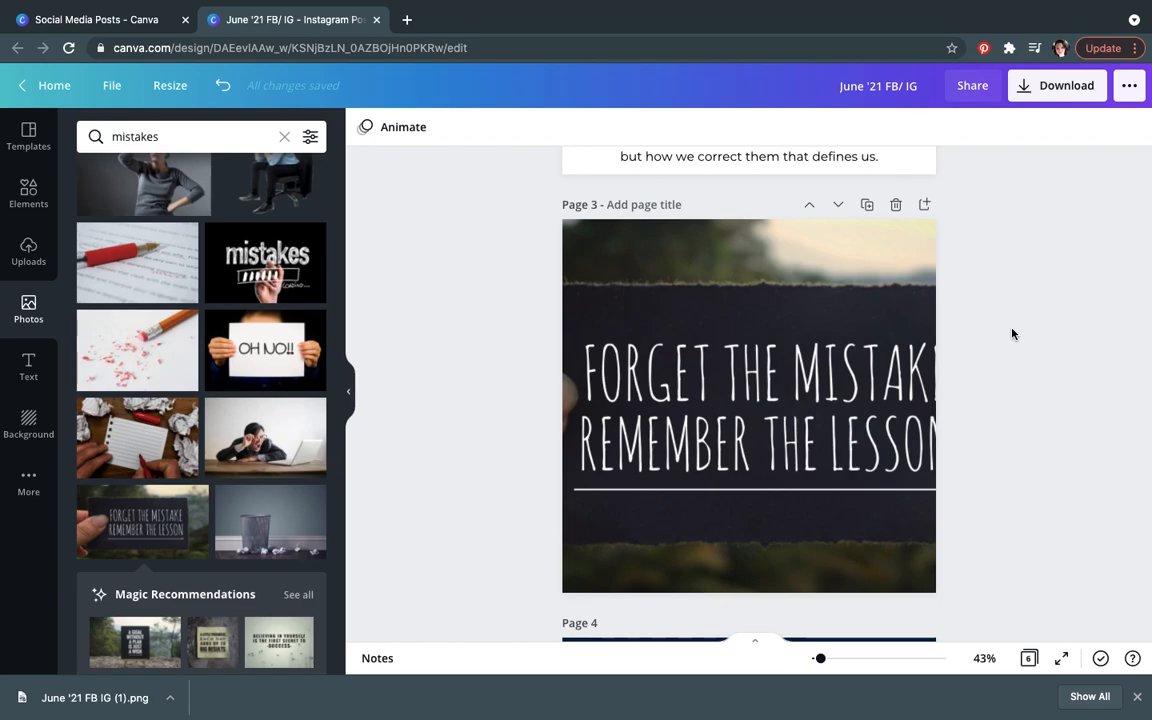
{"action": "left_click", "coordinate": [841, 399]}
{"action": "key", "text": "Delete"}
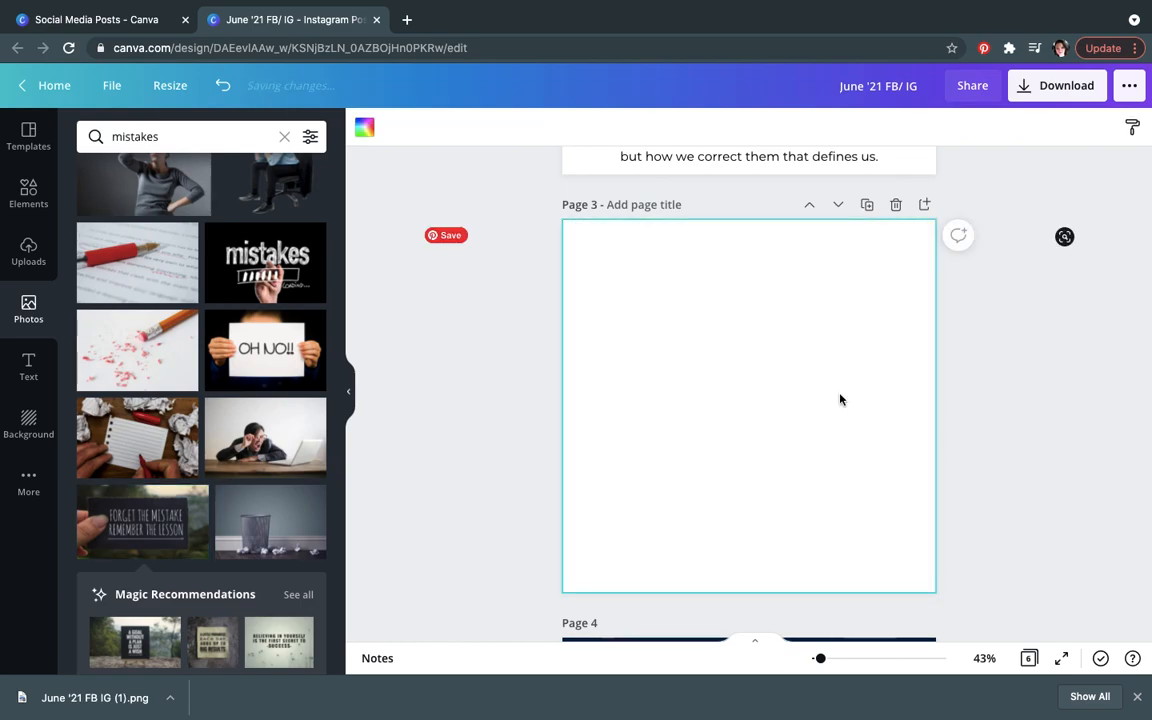
Step: Add the Forget the Mistake photo to page 3 and resize it to the page width
{"action": "left_click", "coordinate": [153, 543]}
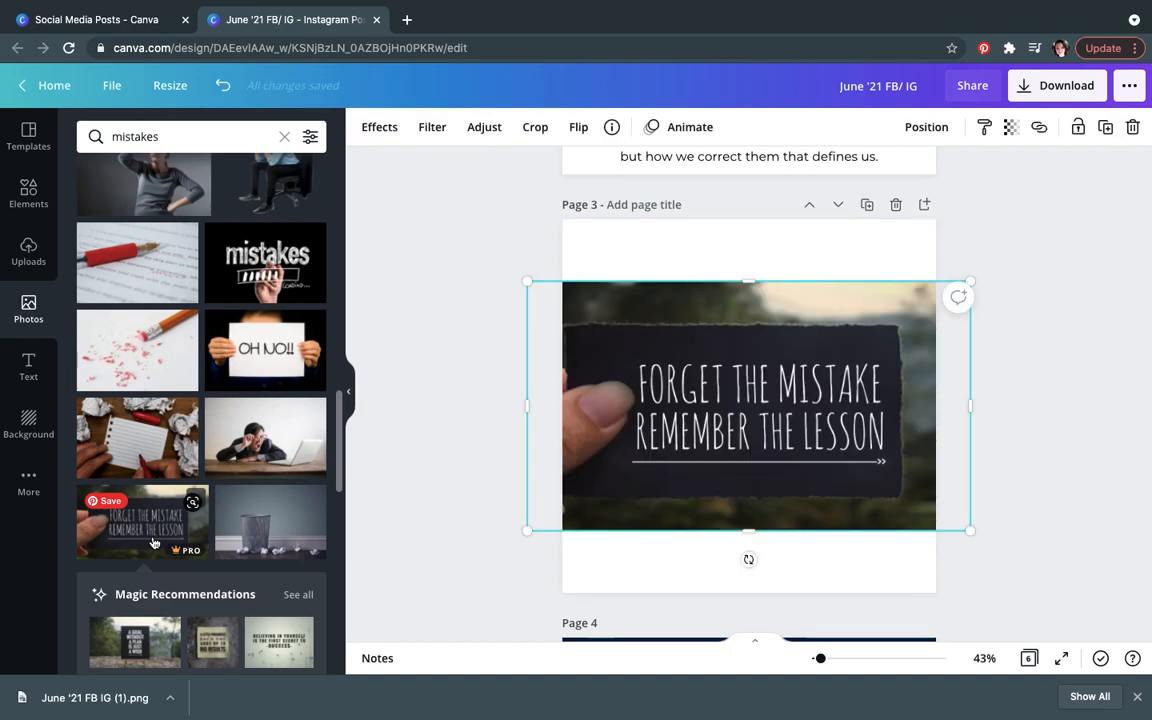
{"action": "left_click_drag", "start_coordinate": [526, 281], "coordinate": [563, 301]}
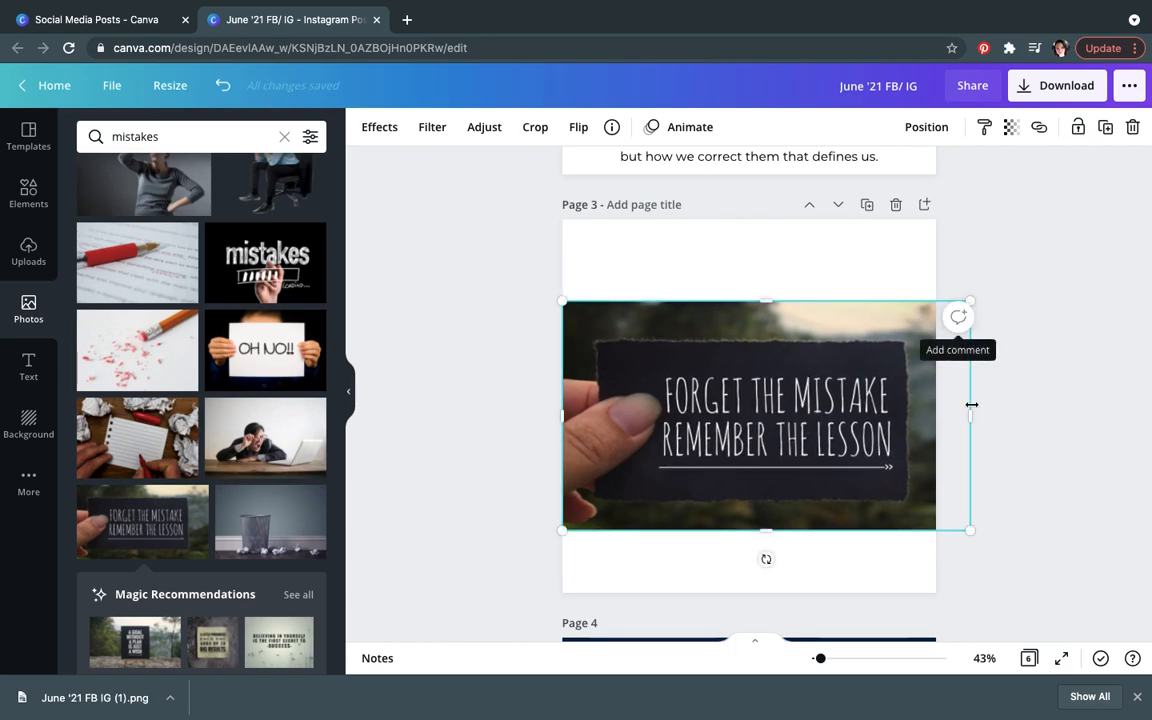
{"action": "left_click_drag", "start_coordinate": [975, 541], "coordinate": [937, 528]}
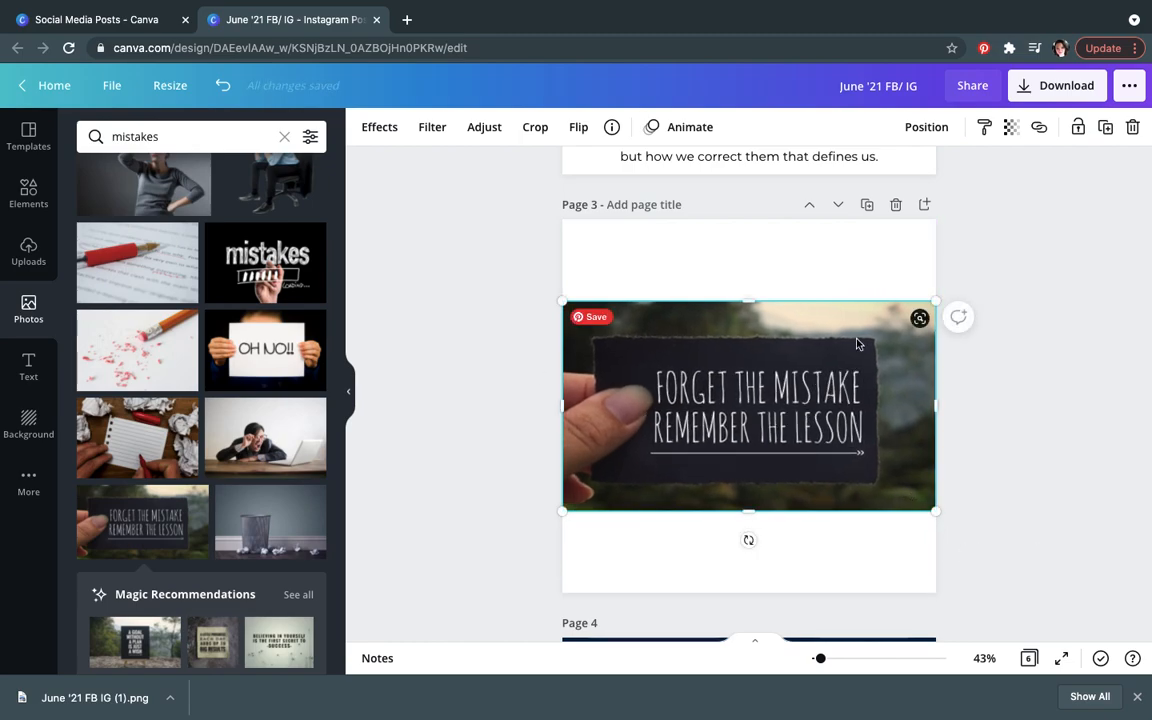
{"action": "left_click_drag", "start_coordinate": [957, 287], "coordinate": [985, 273]}
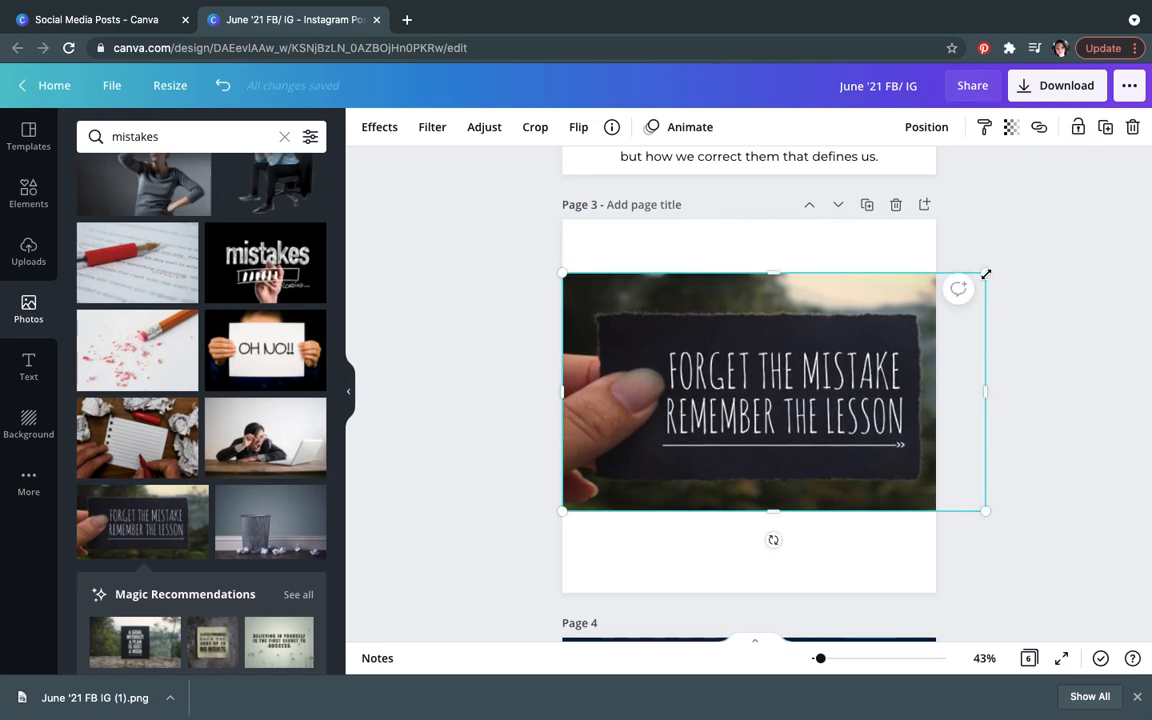
{"action": "left_click", "coordinate": [1010, 242]}
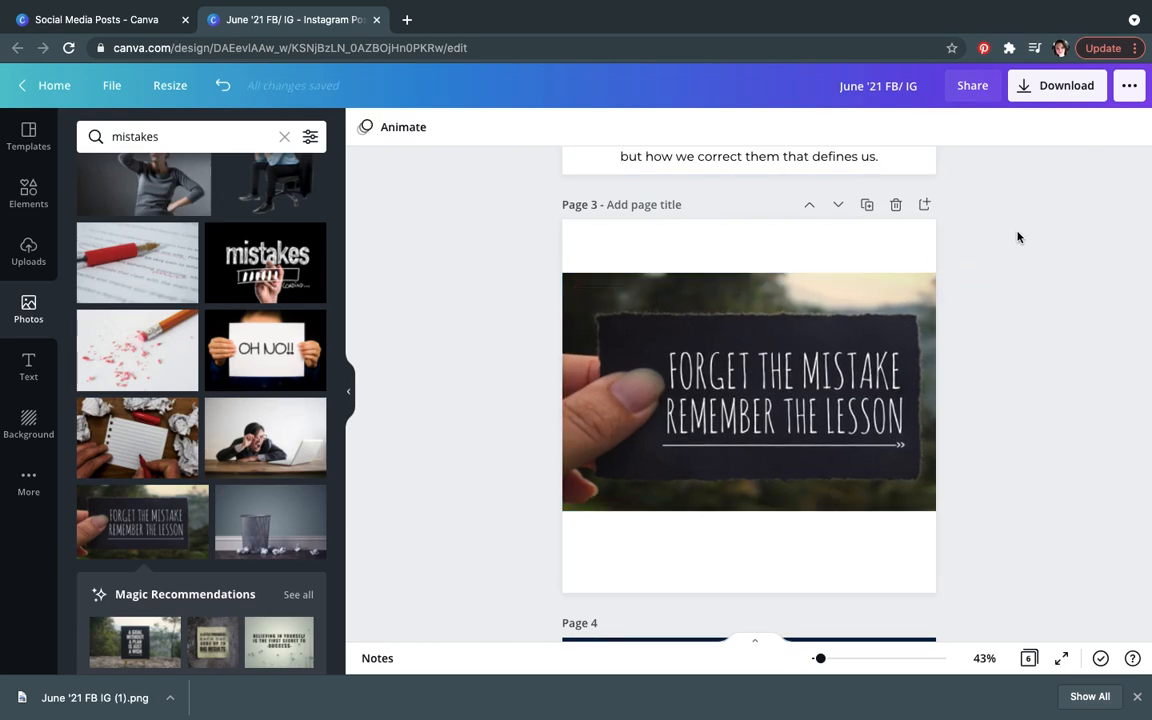
Step: Delete page 3
{"action": "scroll", "coordinate": [1015, 237], "scroll_direction": "up", "scroll_amount": 3}
{"action": "scroll", "coordinate": [1018, 237], "scroll_direction": "up", "scroll_amount": 5}
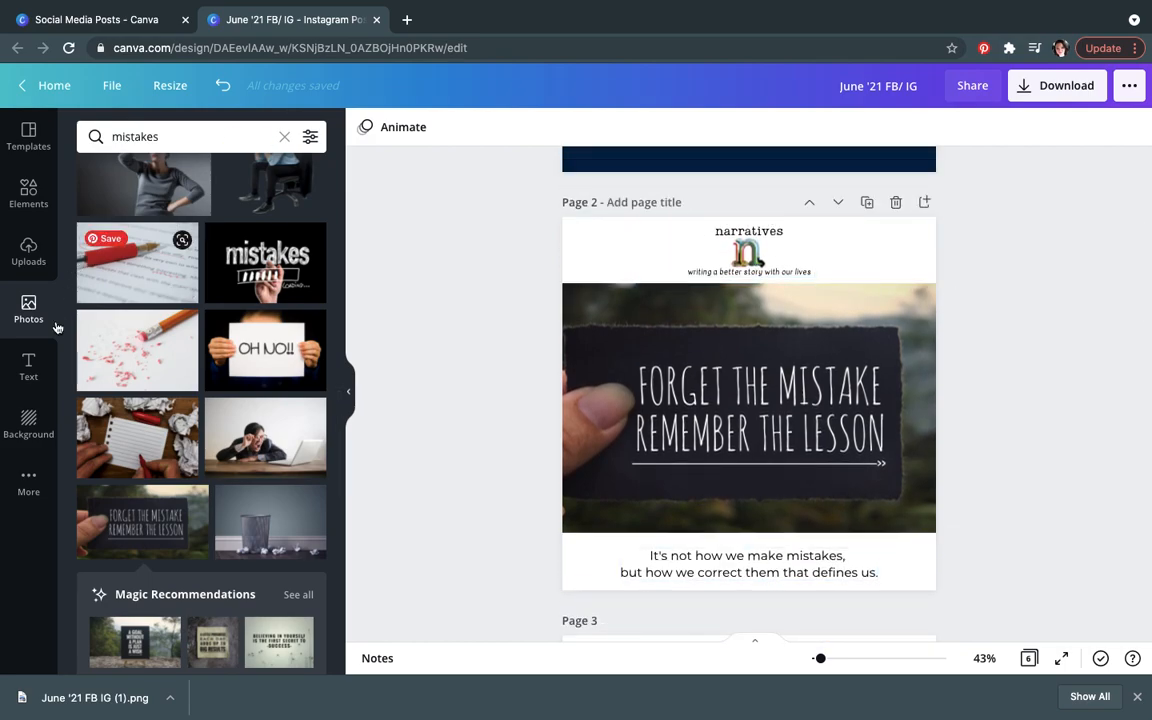
{"action": "left_click", "coordinate": [28, 422]}
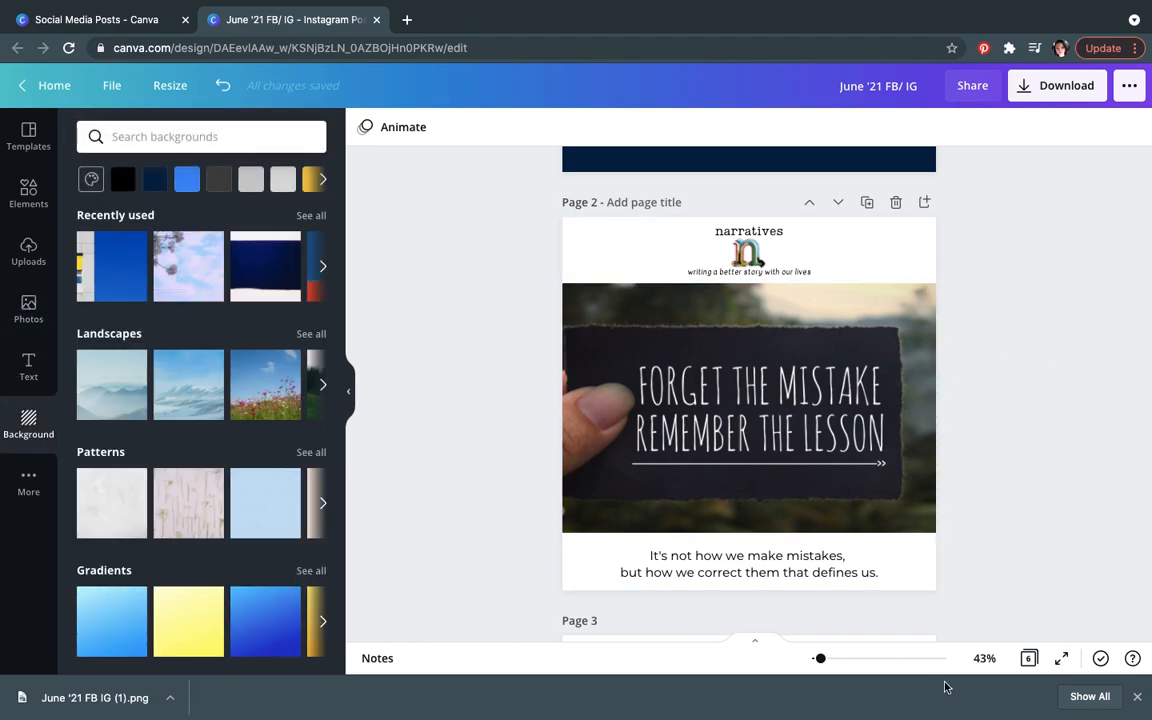
{"action": "scroll", "coordinate": [1061, 552], "scroll_direction": "down", "scroll_amount": 5}
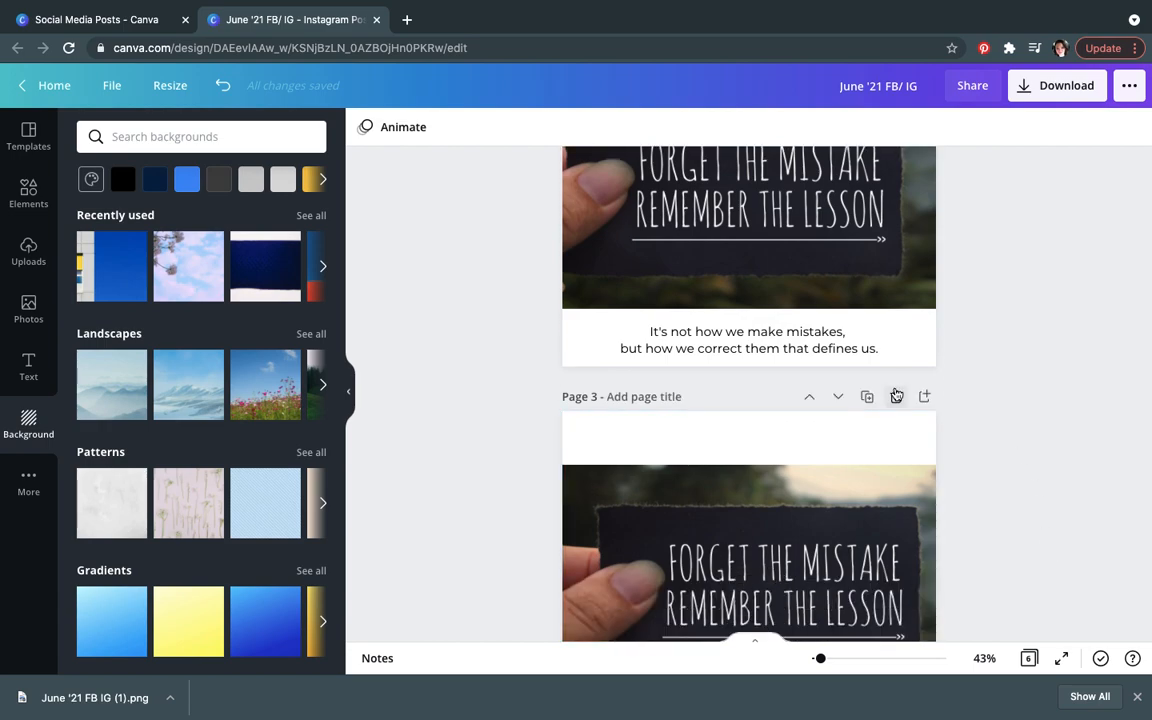
{"action": "left_click", "coordinate": [895, 408]}
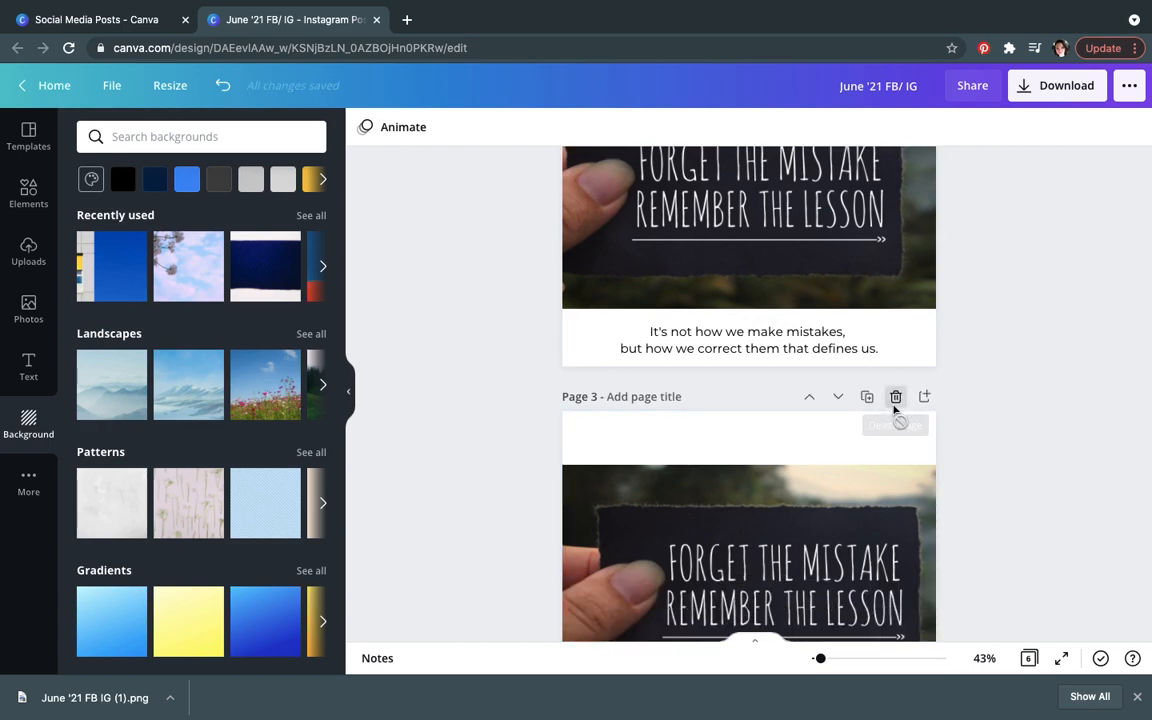
Step: Duplicate page 1
{"action": "scroll", "coordinate": [996, 343], "scroll_direction": "up", "scroll_amount": 4}
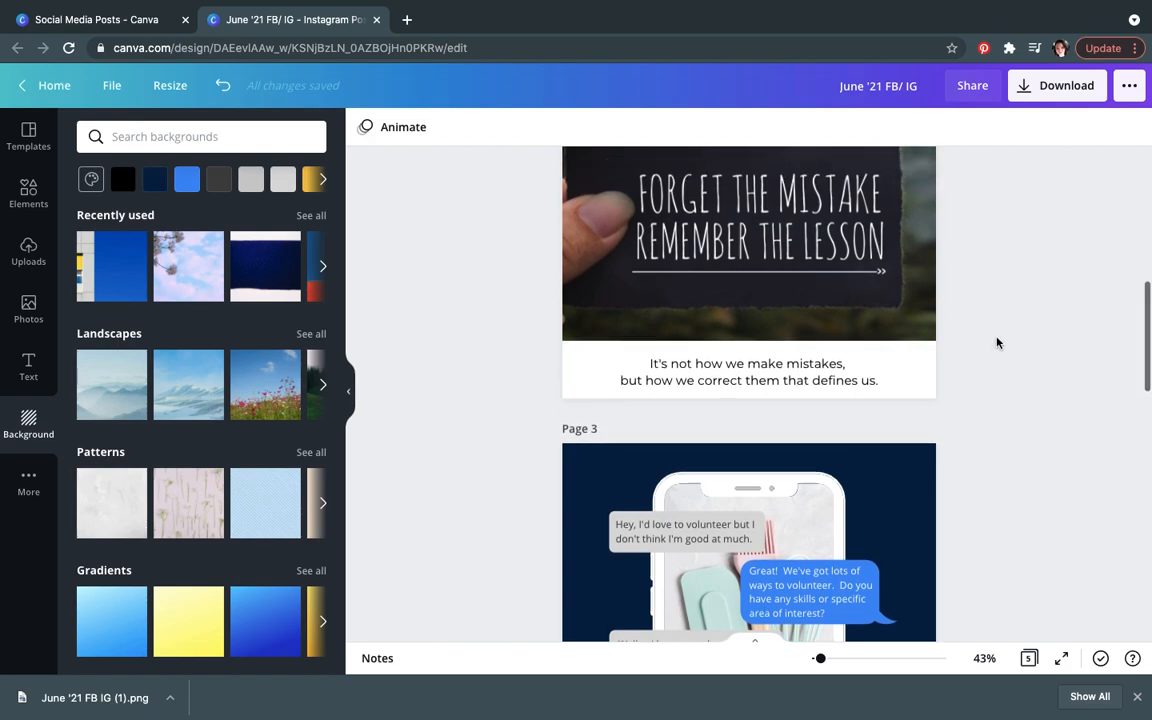
{"action": "scroll", "coordinate": [996, 343], "scroll_direction": "up", "scroll_amount": 5}
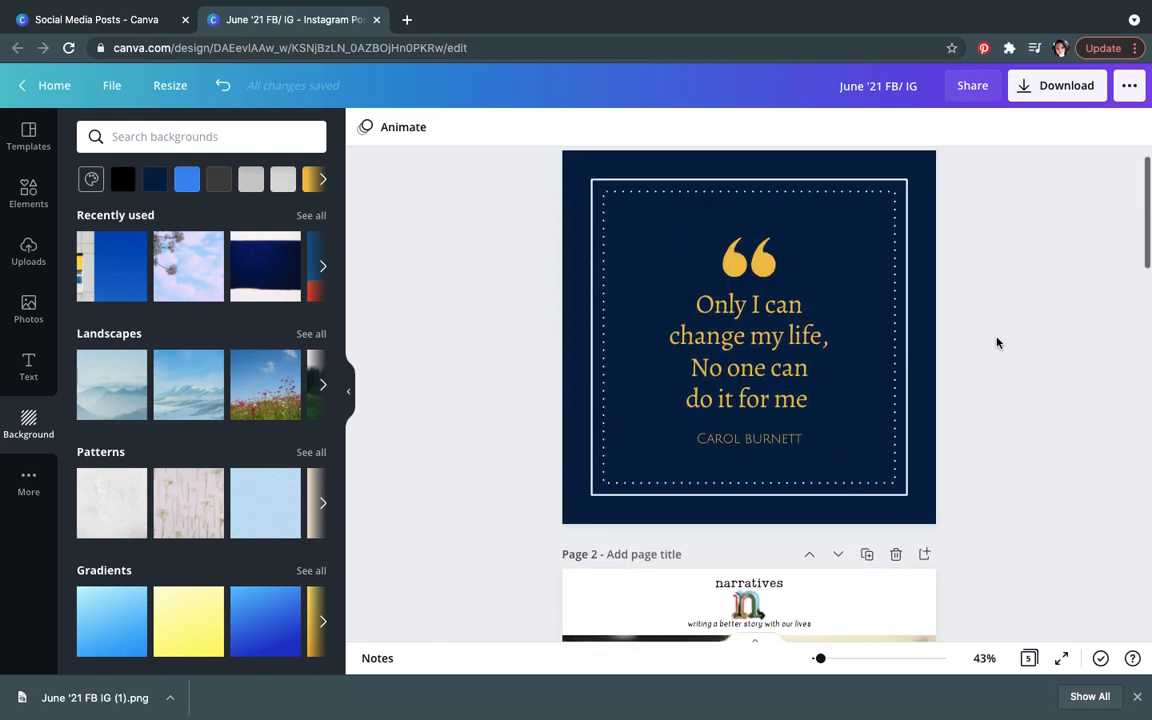
{"action": "scroll", "coordinate": [996, 343], "scroll_direction": "down", "scroll_amount": 2}
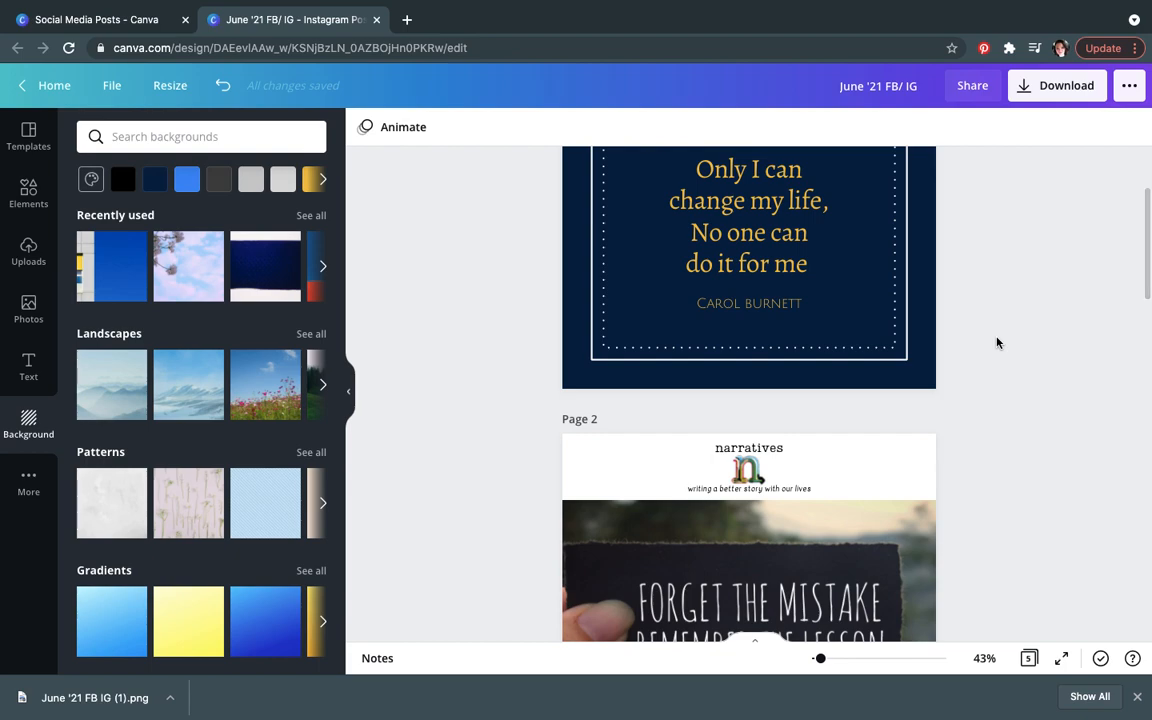
{"action": "scroll", "coordinate": [996, 343], "scroll_direction": "up", "scroll_amount": 1}
{"action": "scroll", "coordinate": [996, 343], "scroll_direction": "up", "scroll_amount": 2}
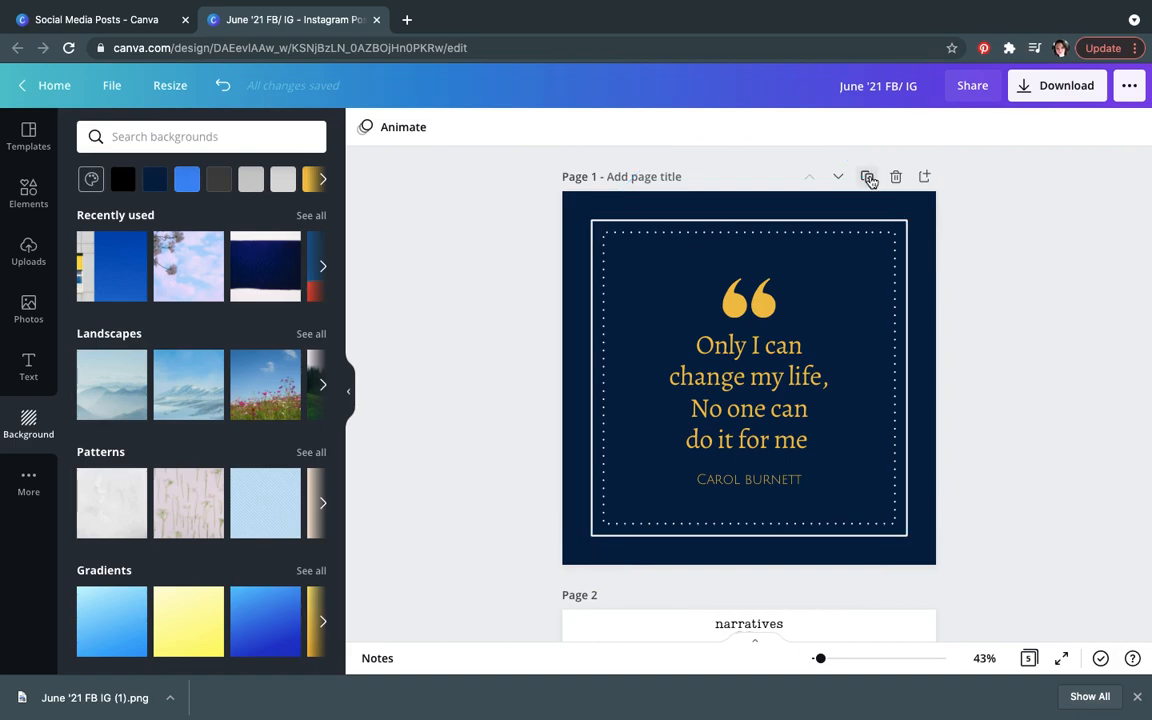
{"action": "left_click", "coordinate": [868, 178]}
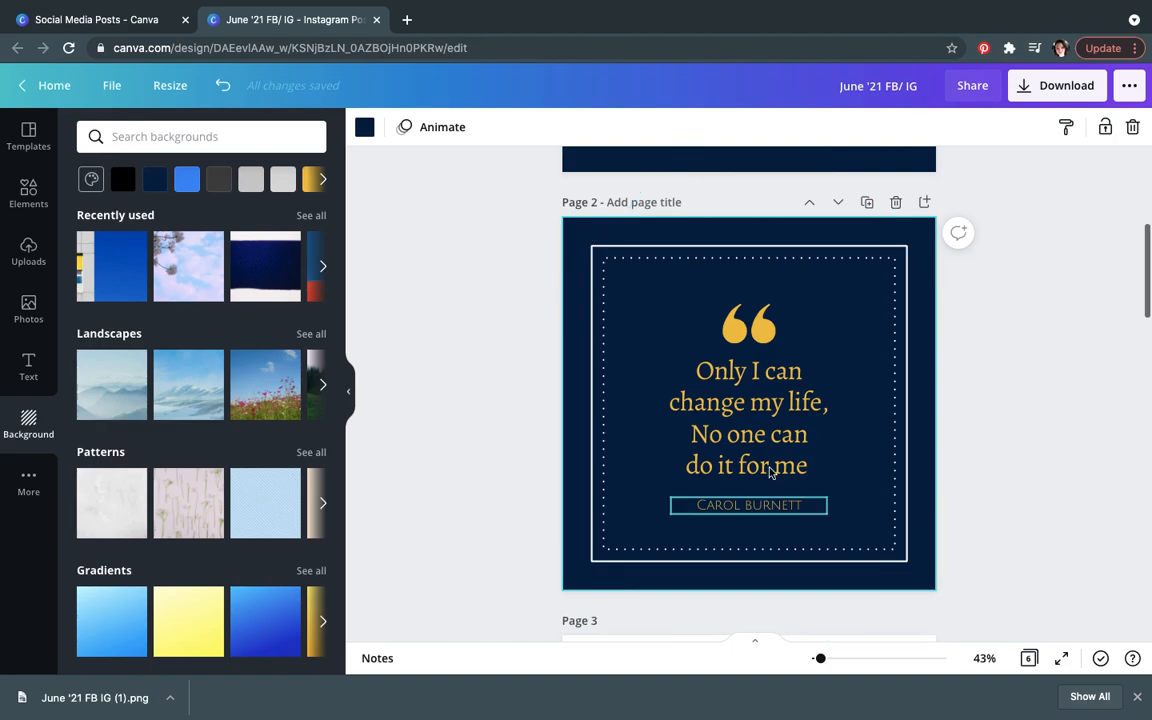
Step: Replace the duplicated page's quote text with Go Get 'Em!
{"action": "left_click", "coordinate": [768, 460]}
{"action": "key", "text": "ctrl+a"}
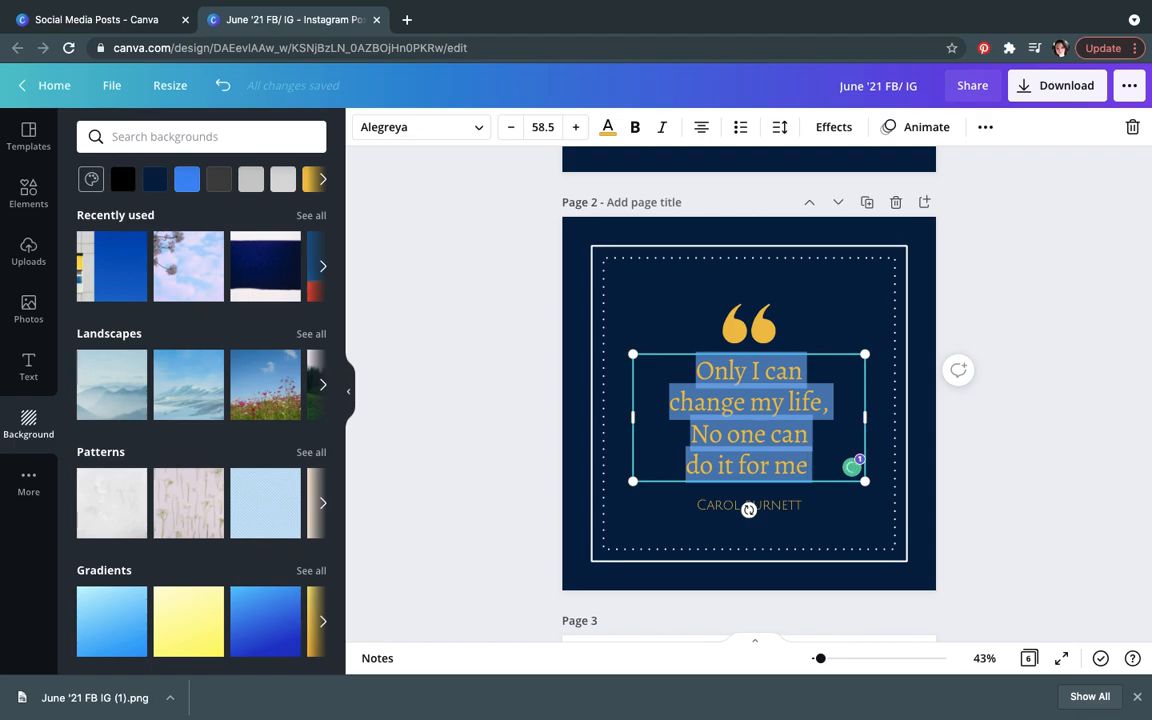
{"action": "type", "text": "Go Get 'Em!"}
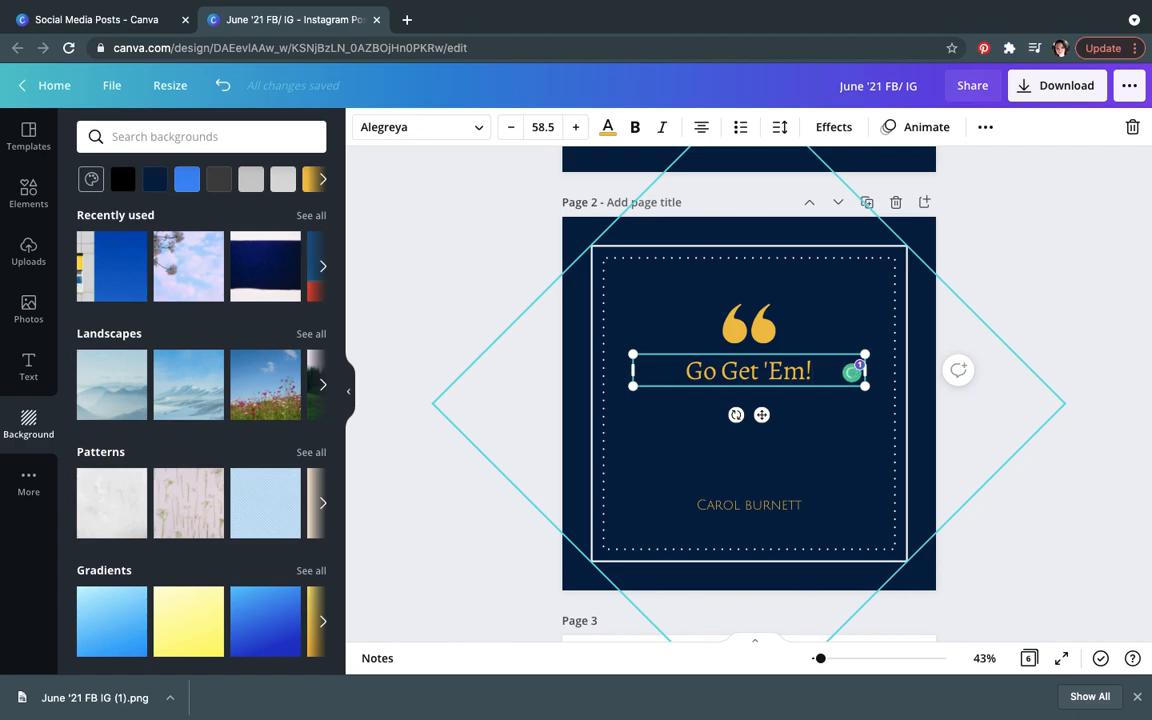
Step: Delete the duplicated quote page
{"action": "left_click", "coordinate": [895, 203]}
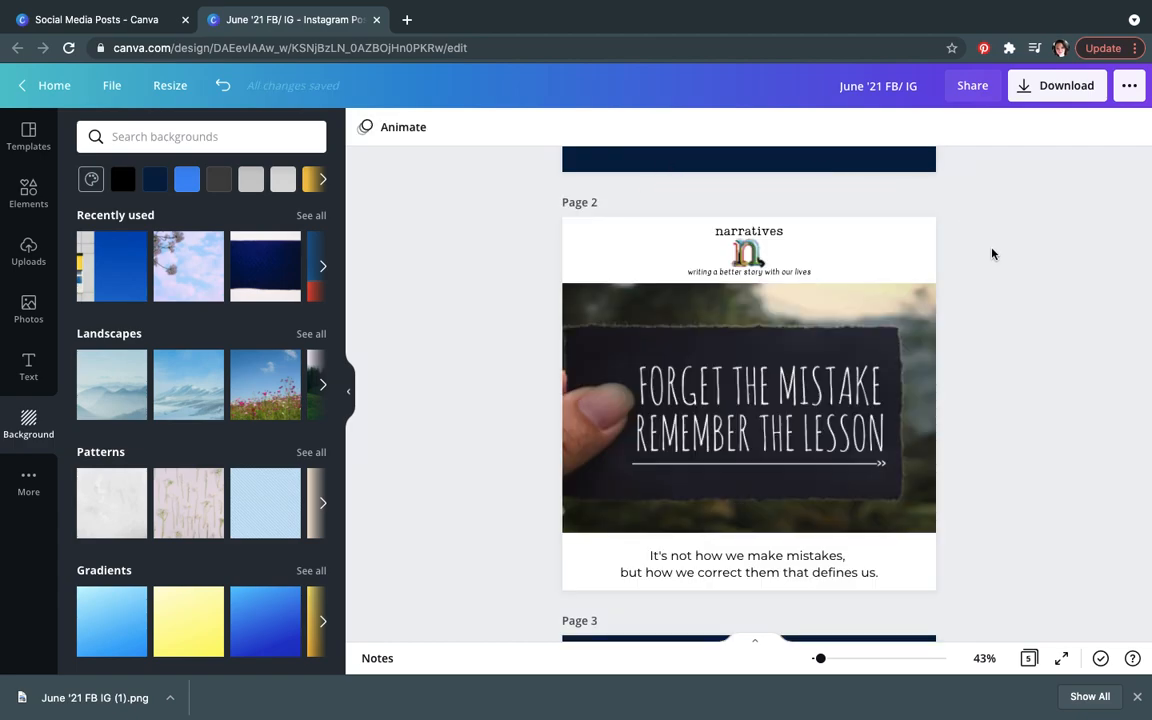
{"action": "scroll", "coordinate": [992, 253], "scroll_direction": "up", "scroll_amount": 5}
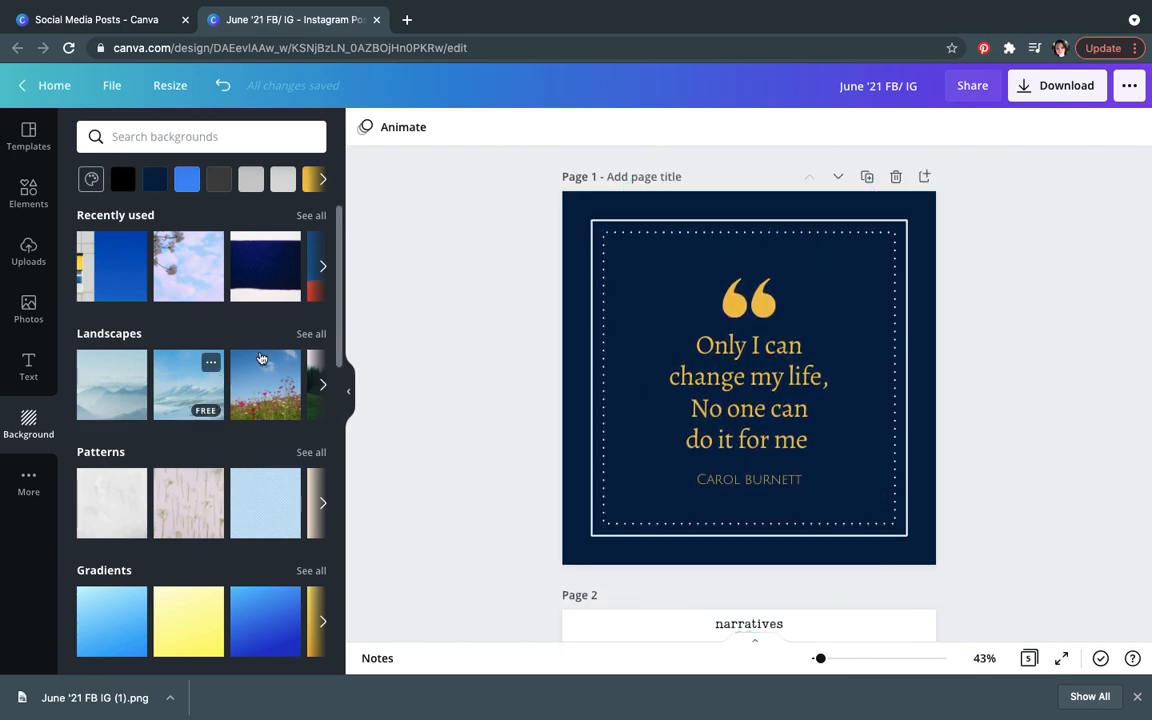
{"action": "left_click_drag", "start_coordinate": [337, 311], "coordinate": [351, 243]}
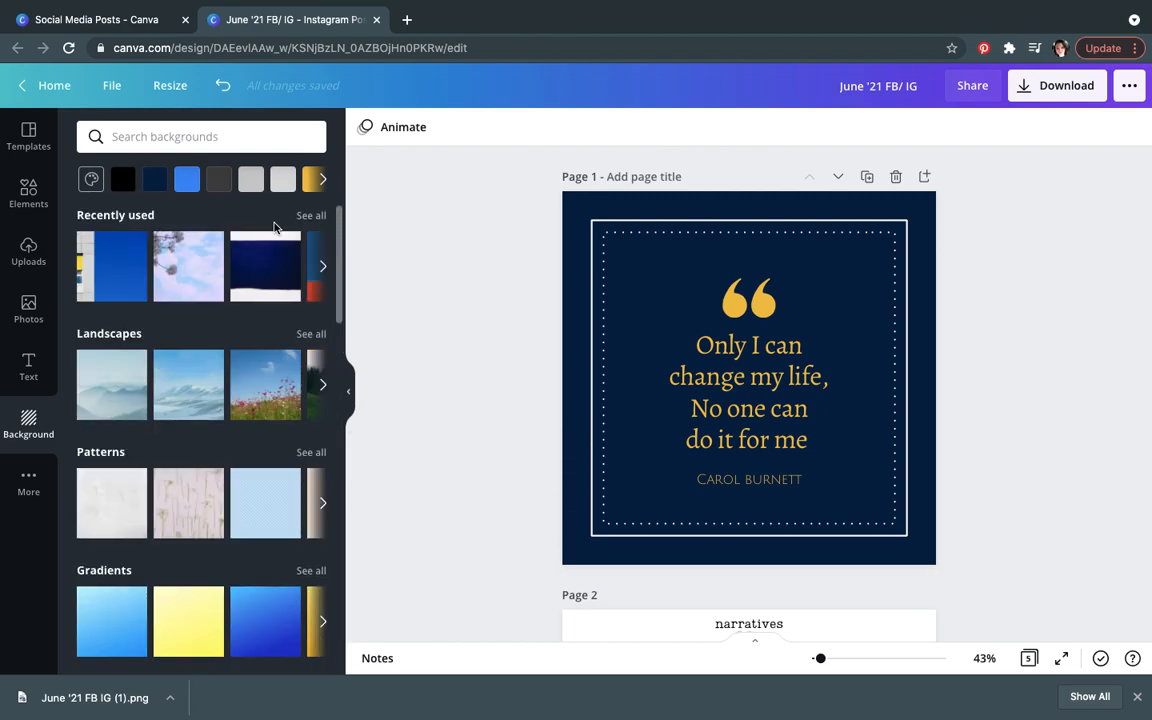
Step: Search the background library for love
{"action": "left_click", "coordinate": [254, 137]}
{"action": "type", "text": "love"}
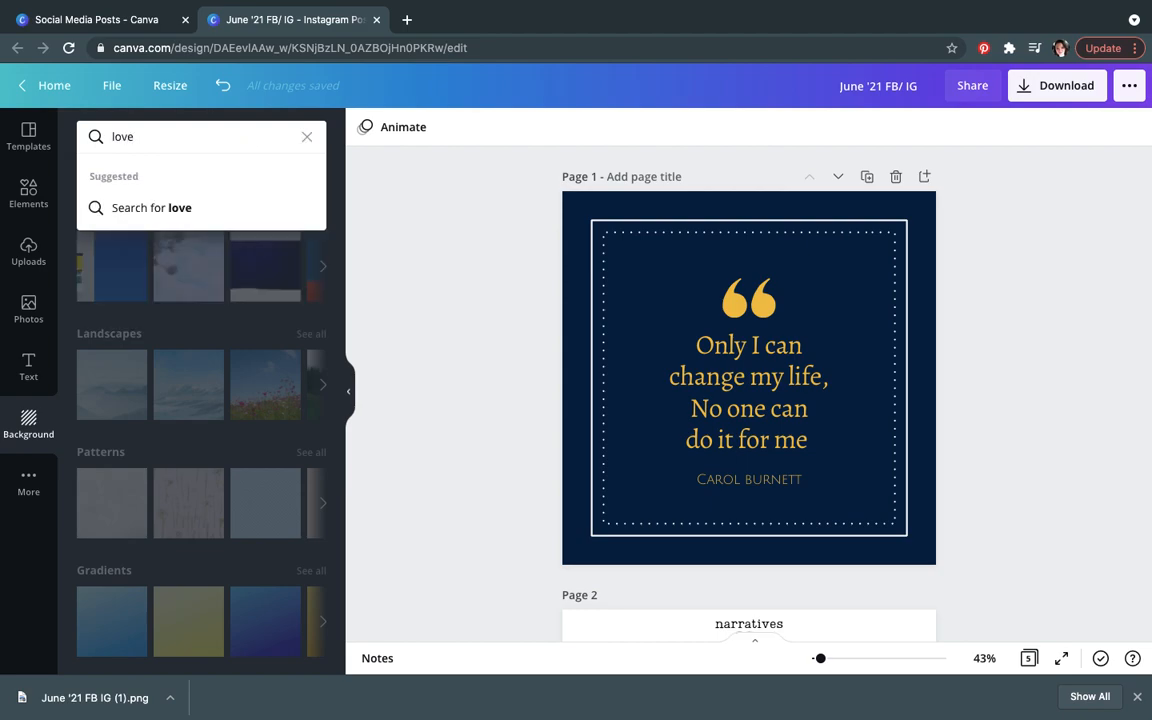
{"action": "key", "text": "Return"}
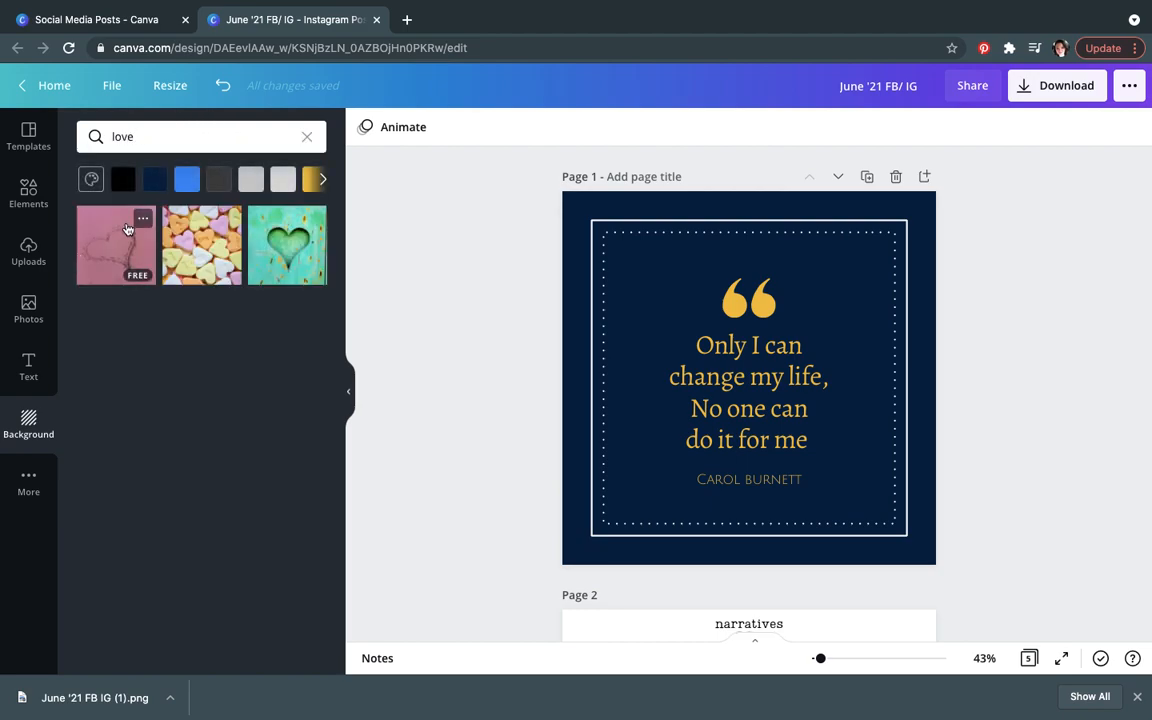
Step: Search backgrounds for navy blue and apply the rippling water photo as page 1's background
{"action": "left_click_drag", "start_coordinate": [178, 143], "coordinate": [99, 141]}
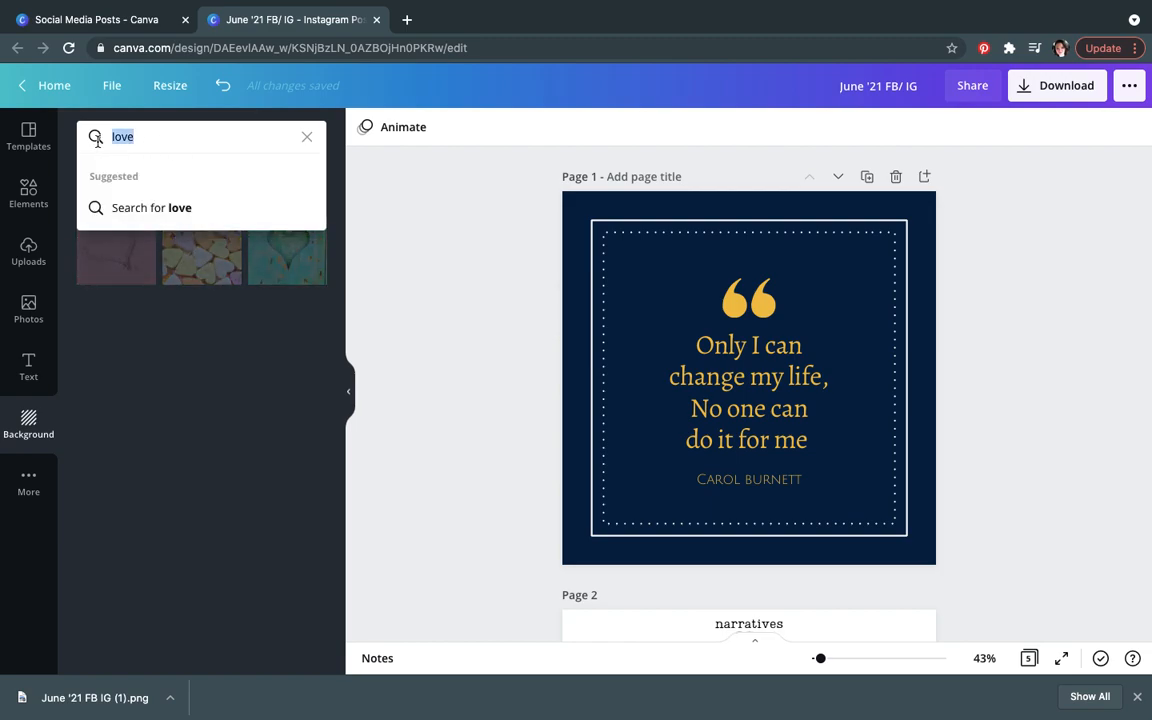
{"action": "type", "text": "navy blue"}
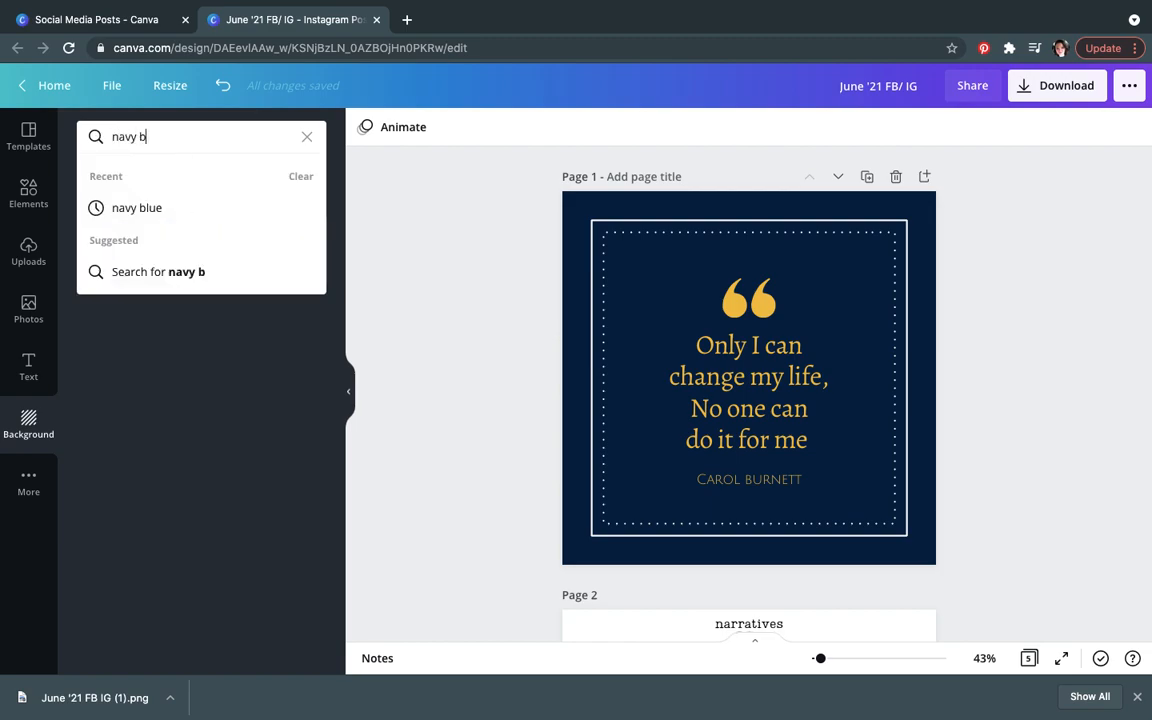
{"action": "key", "text": "Return"}
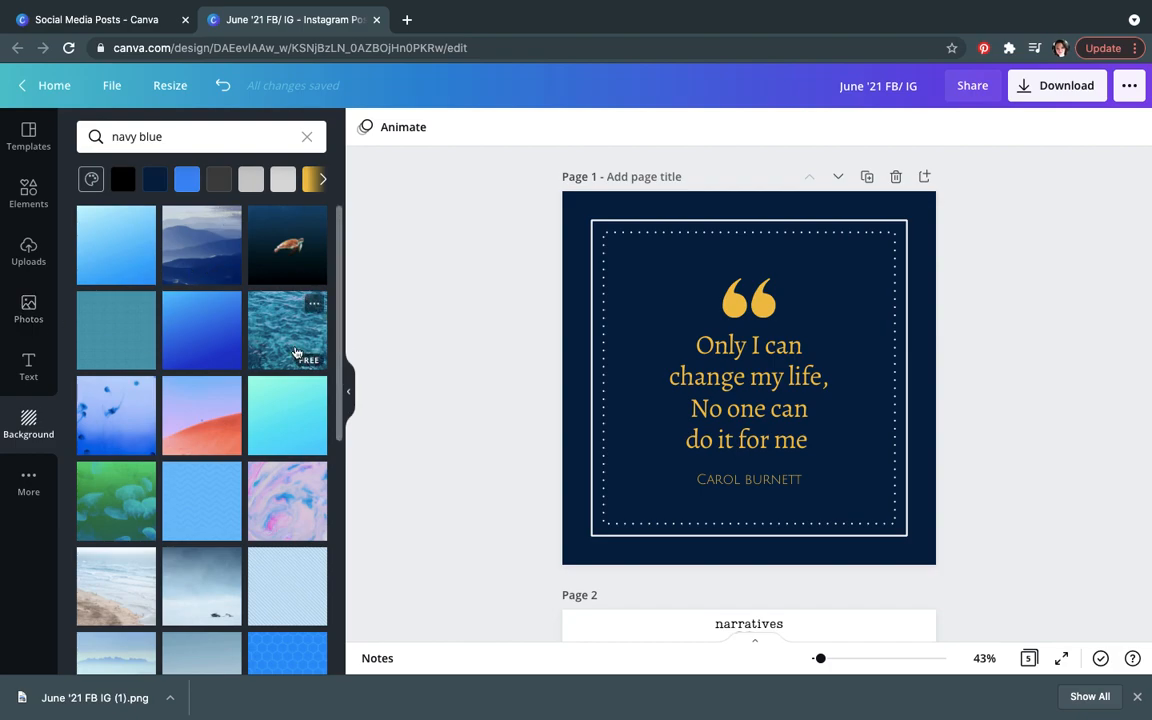
{"action": "left_click", "coordinate": [296, 352]}
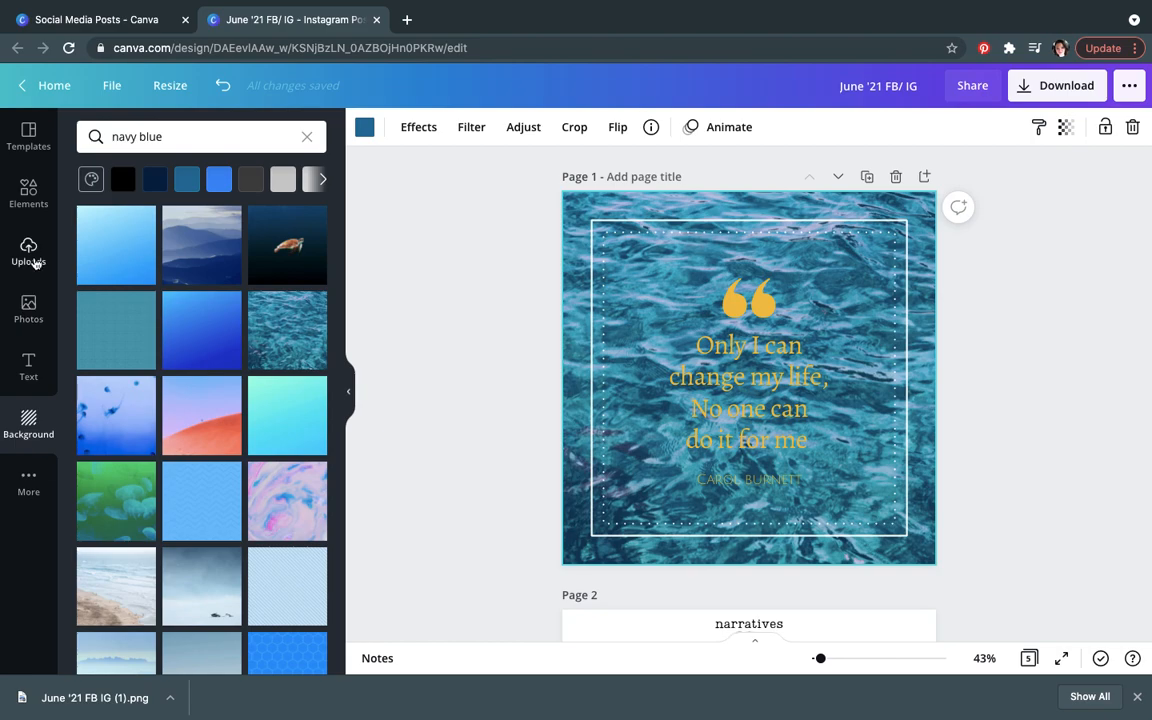
Step: Upload summer.jpg from the Downloads folder on the device
{"action": "left_click", "coordinate": [32, 258]}
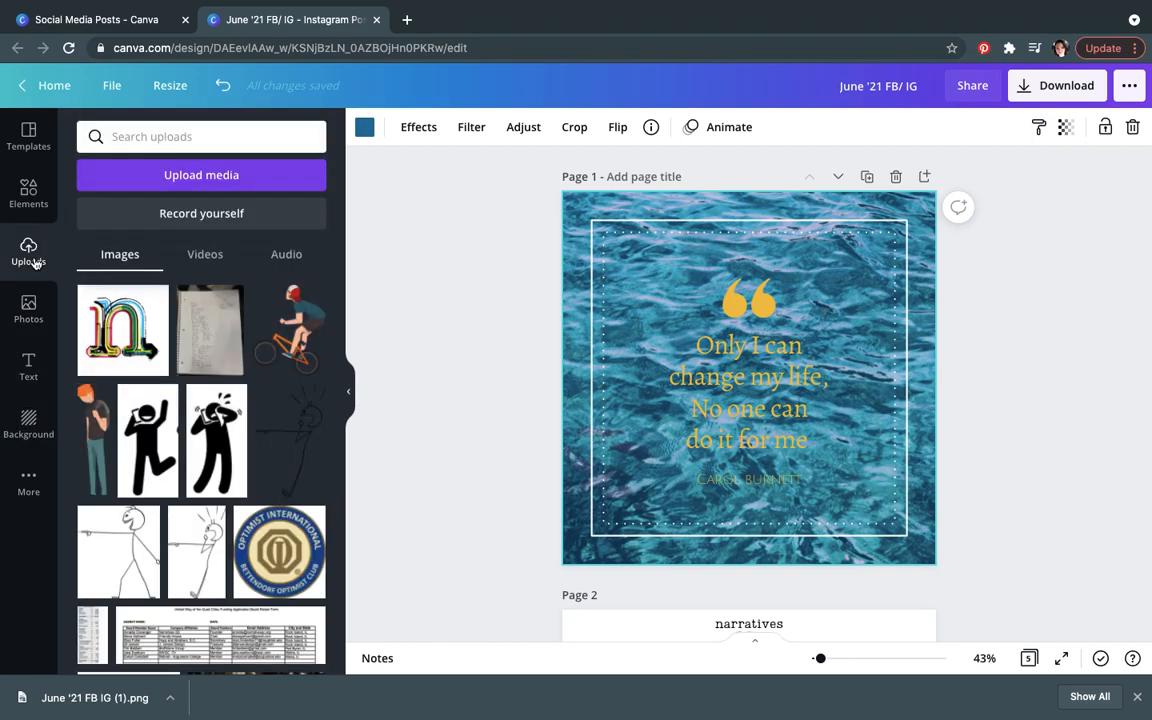
{"action": "left_click", "coordinate": [235, 186]}
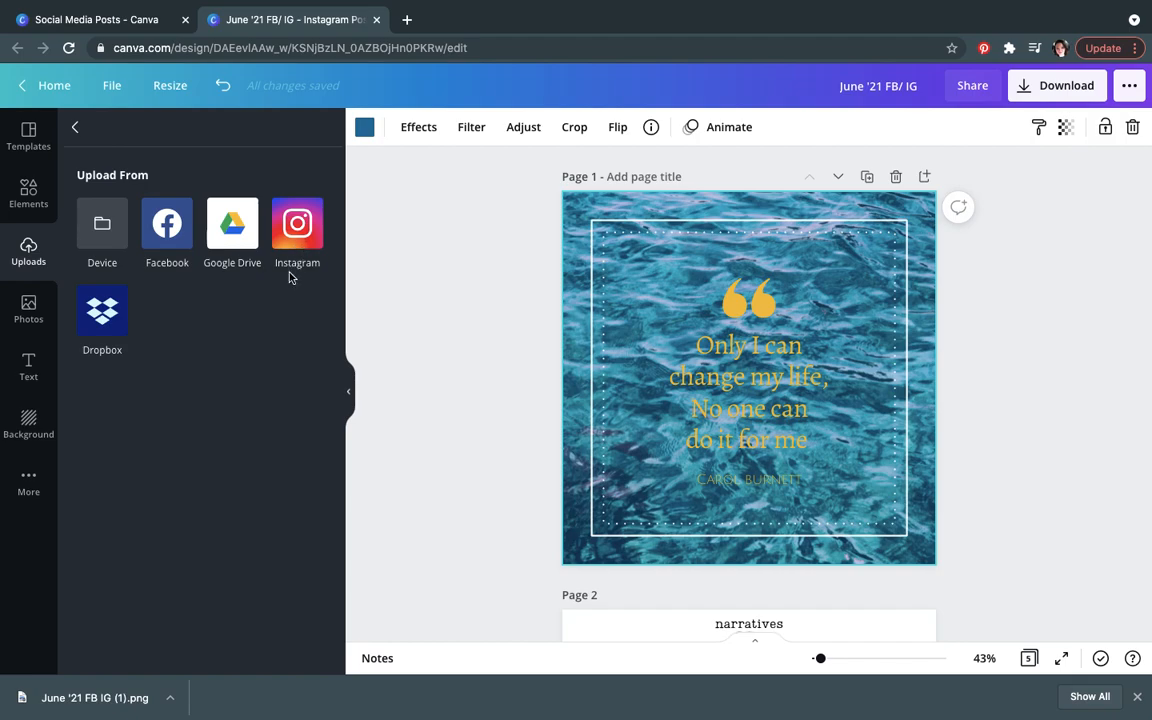
{"action": "left_click", "coordinate": [105, 244]}
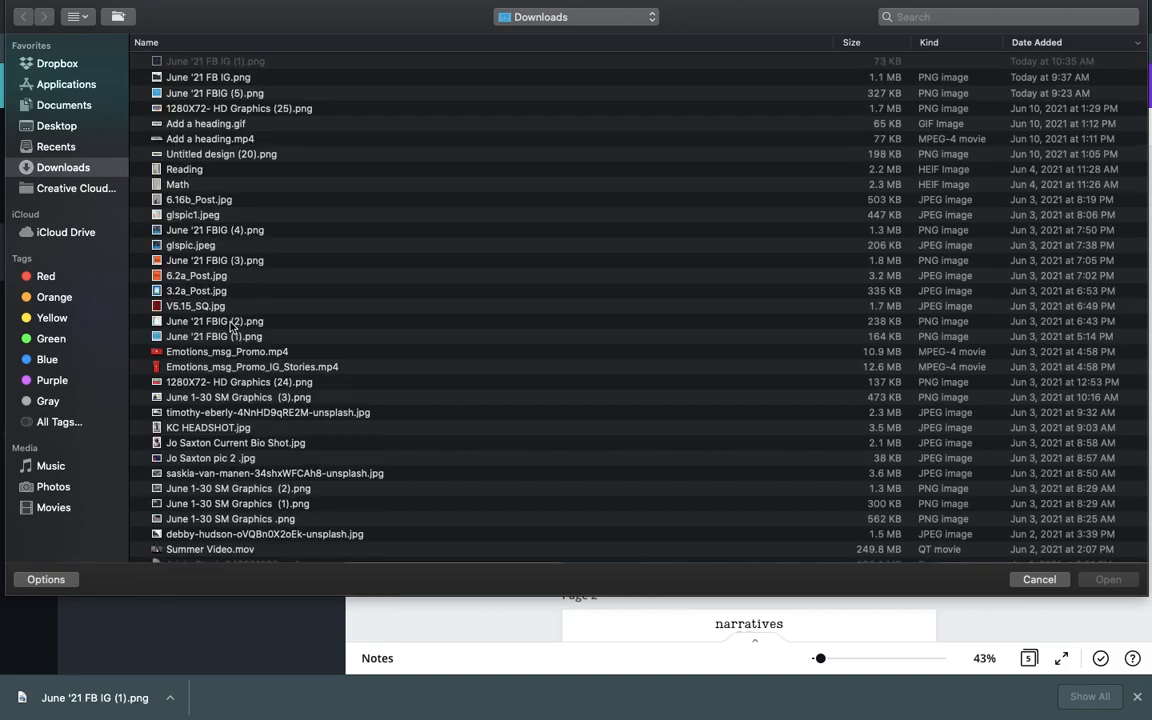
{"action": "left_click", "coordinate": [217, 521]}
{"action": "key", "text": "Down"}
{"action": "key", "text": "Down"}
{"action": "key", "text": "Down"}
{"action": "key", "text": "Down"}
{"action": "key", "text": "Down"}
{"action": "key", "text": "Down"}
{"action": "key", "text": "Down"}
{"action": "key", "text": "Down"}
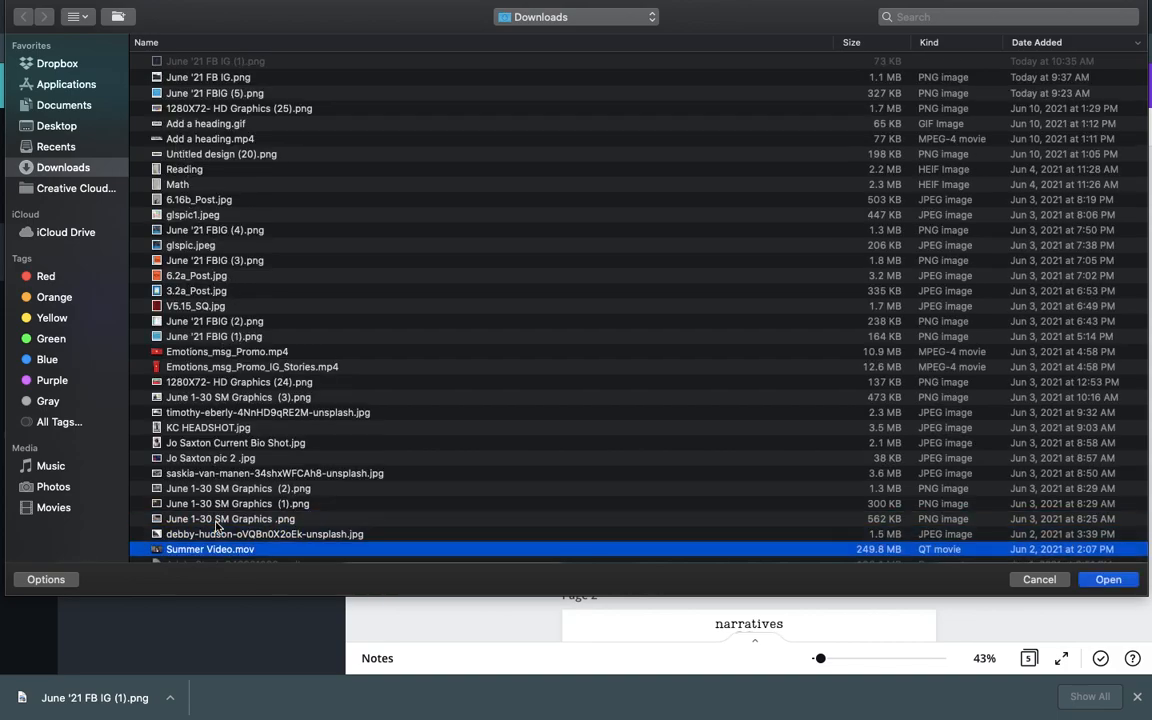
{"action": "key", "text": "Down"}
{"action": "key", "text": "Down"}
{"action": "key", "text": "Down"}
{"action": "key", "text": "Down"}
{"action": "key", "text": "Down"}
{"action": "key", "text": "Down"}
{"action": "key", "text": "Down"}
{"action": "key", "text": "Down"}
{"action": "key", "text": "Down"}
{"action": "key", "text": "Down"}
{"action": "key", "text": "Down"}
{"action": "key", "text": "Down"}
{"action": "key", "text": "Down"}
{"action": "key", "text": "Down"}
{"action": "key", "text": "Down"}
{"action": "key", "text": "Down"}
{"action": "key", "text": "Down"}
{"action": "key", "text": "Down"}
{"action": "key", "text": "Down"}
{"action": "key", "text": "Down"}
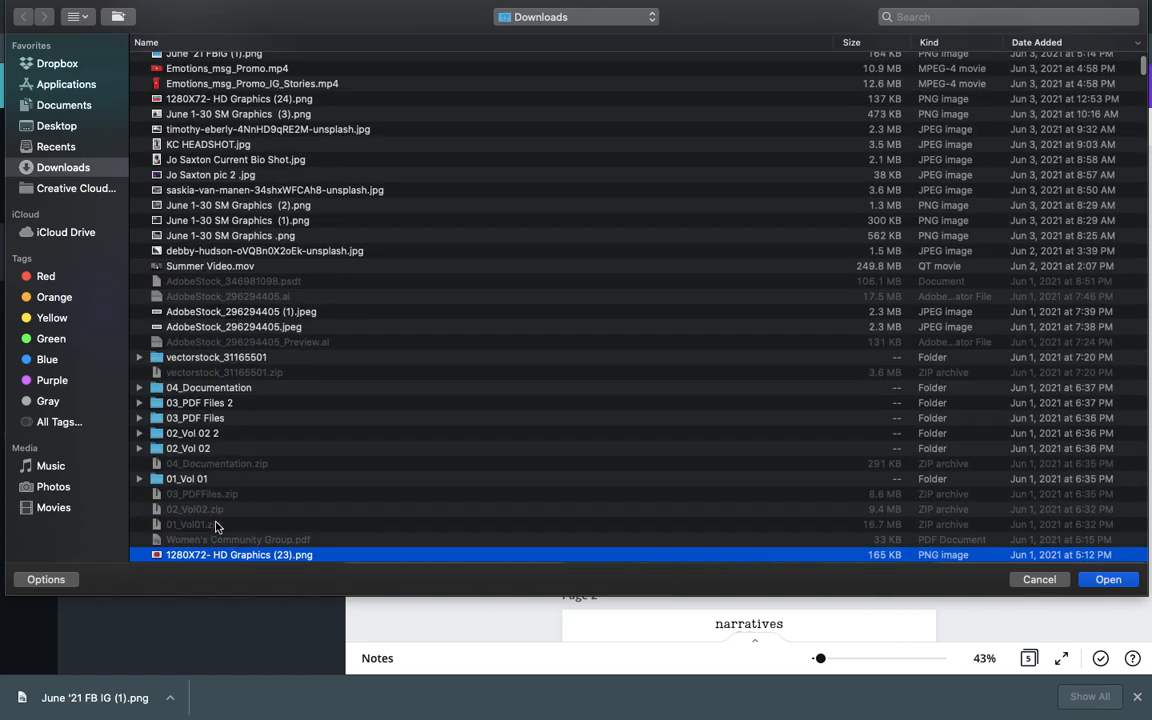
{"action": "key", "text": "Down"}
{"action": "key", "text": "Down"}
{"action": "key", "text": "Down"}
{"action": "key", "text": "Down"}
{"action": "key", "text": "Down"}
{"action": "key", "text": "Down"}
{"action": "key", "text": "Down"}
{"action": "key", "text": "Down"}
{"action": "key", "text": "Down"}
{"action": "key", "text": "Down"}
{"action": "key", "text": "Down"}
{"action": "key", "text": "Down"}
{"action": "key", "text": "Down"}
{"action": "key", "text": "Down"}
{"action": "key", "text": "Down"}
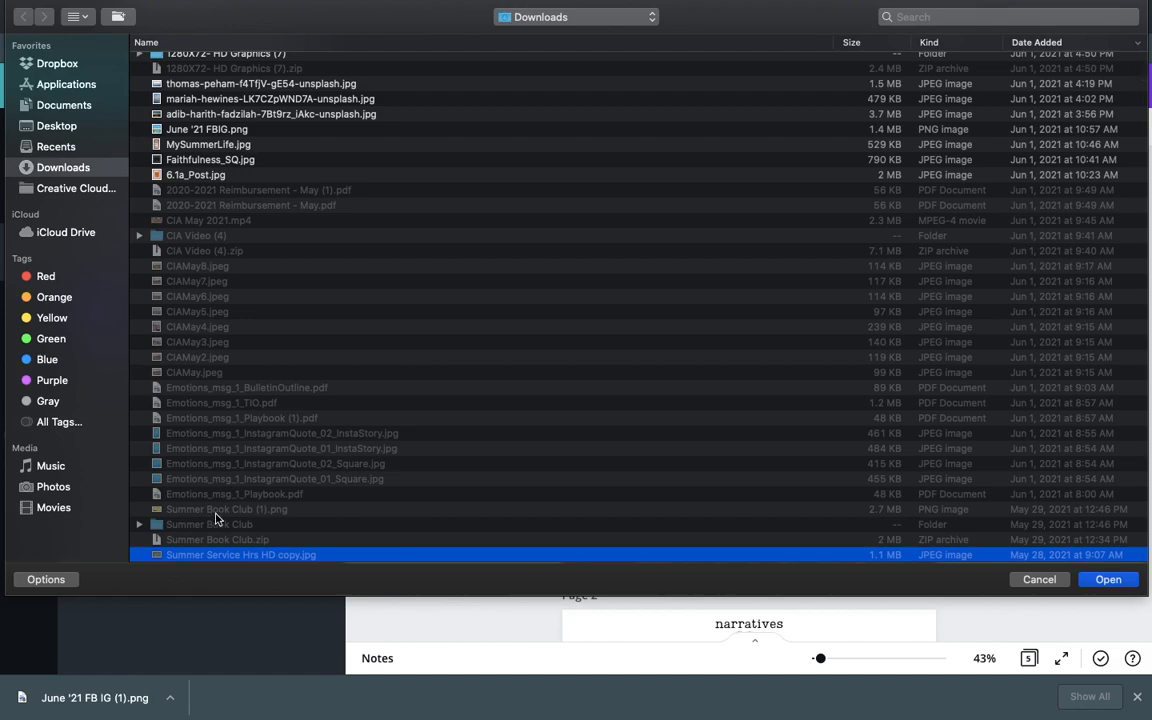
{"action": "key", "text": "Down"}
{"action": "key", "text": "Down"}
{"action": "key", "text": "Down"}
{"action": "key", "text": "Down"}
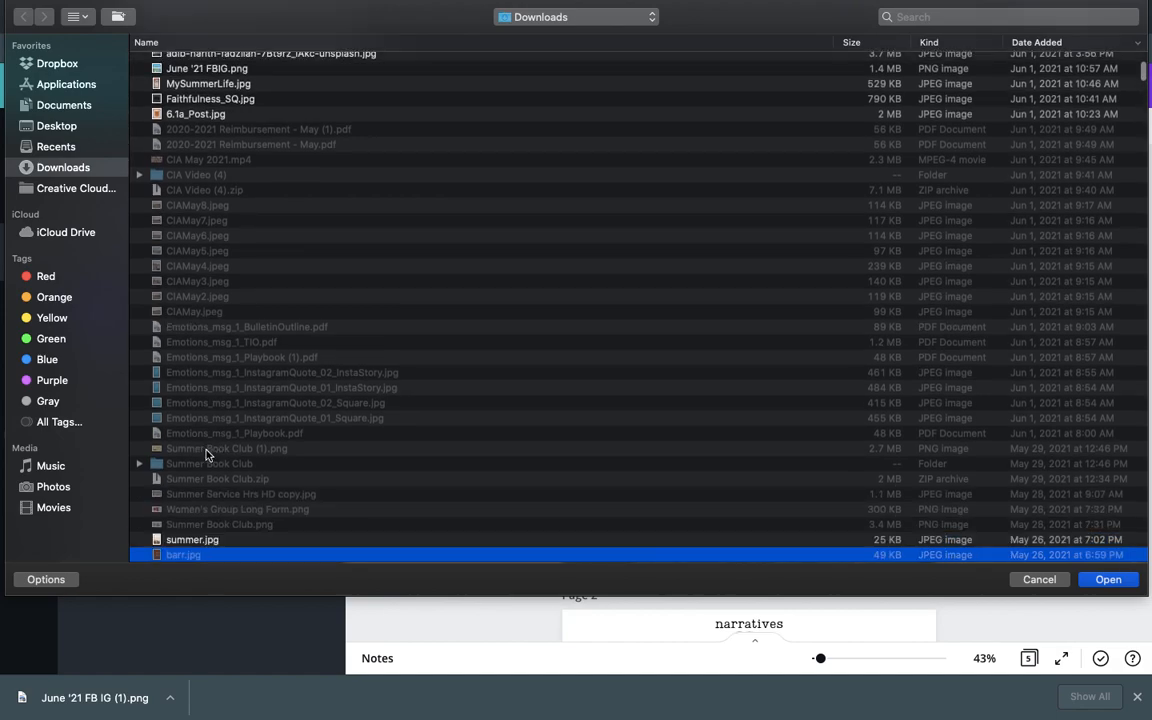
{"action": "left_click", "coordinate": [179, 541]}
{"action": "left_click", "coordinate": [1106, 580]}
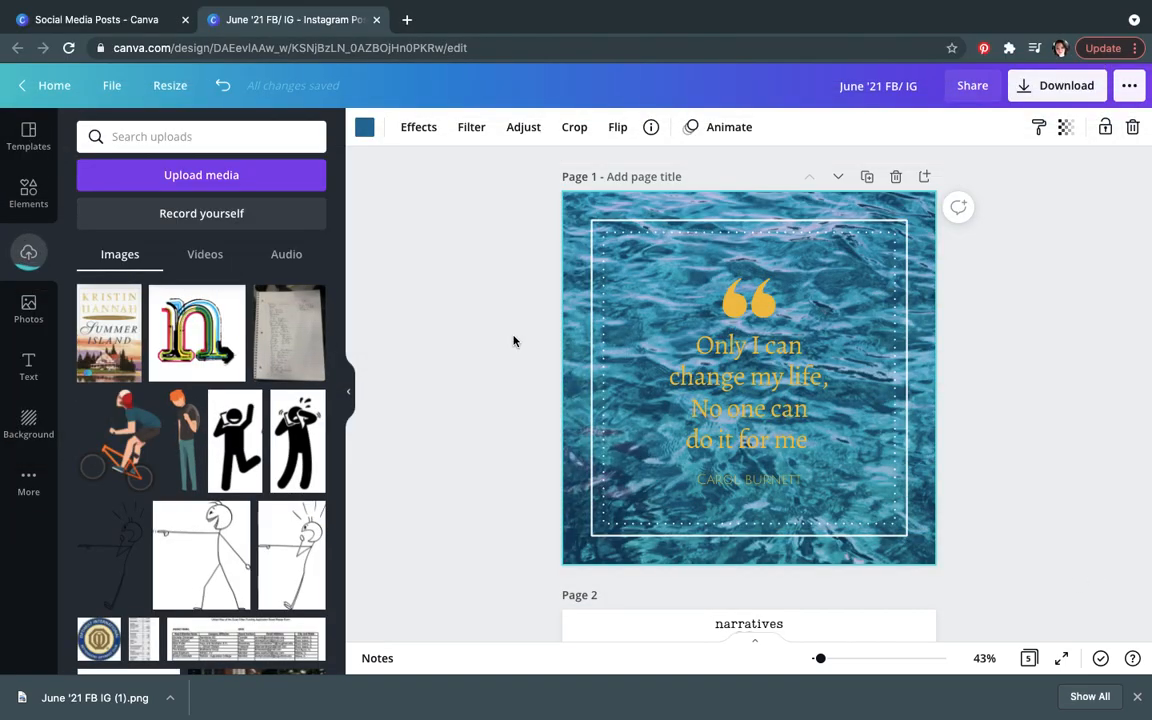
Step: Try placing summer.jpg on page 1 and as its background, removing and undoing both
{"action": "left_click", "coordinate": [102, 338]}
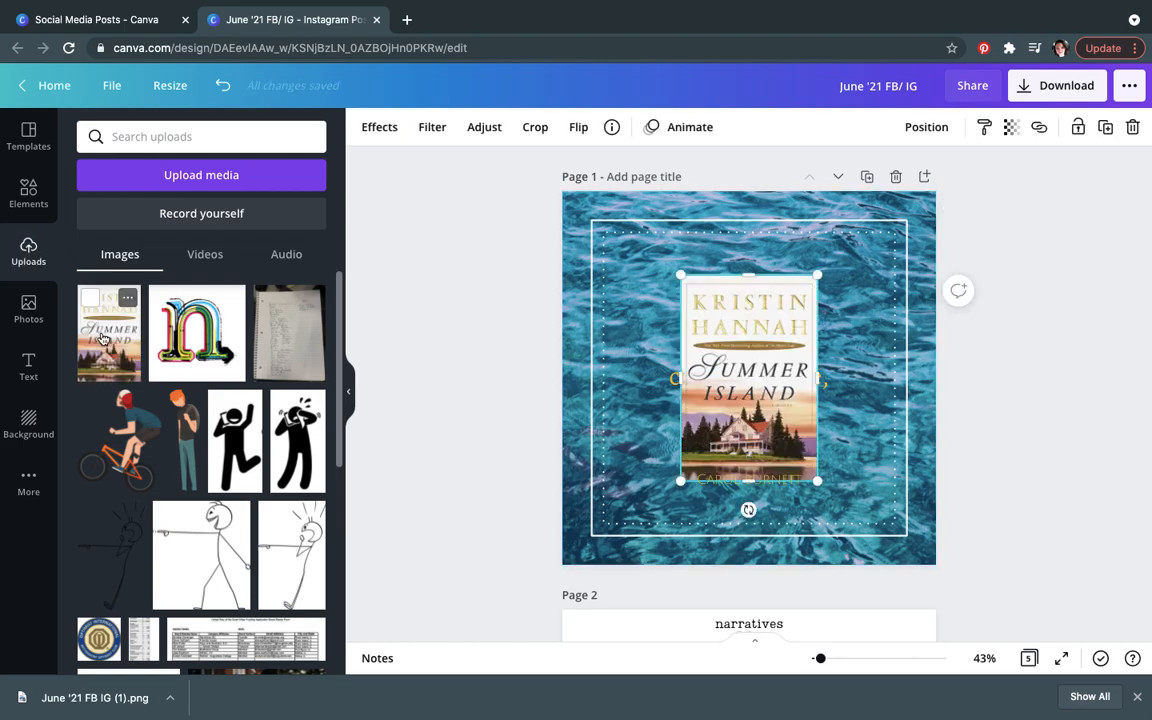
{"action": "key", "text": "Delete"}
{"action": "left_click_drag", "start_coordinate": [104, 336], "coordinate": [575, 224]}
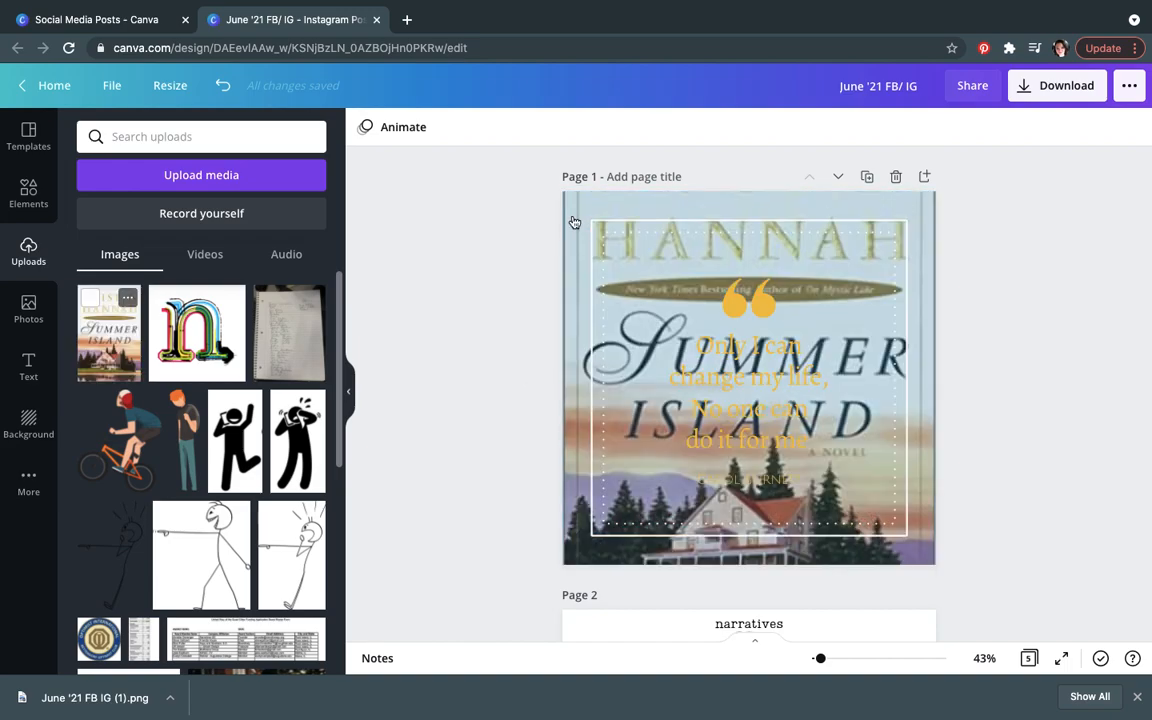
{"action": "key", "text": "ctrl+z"}
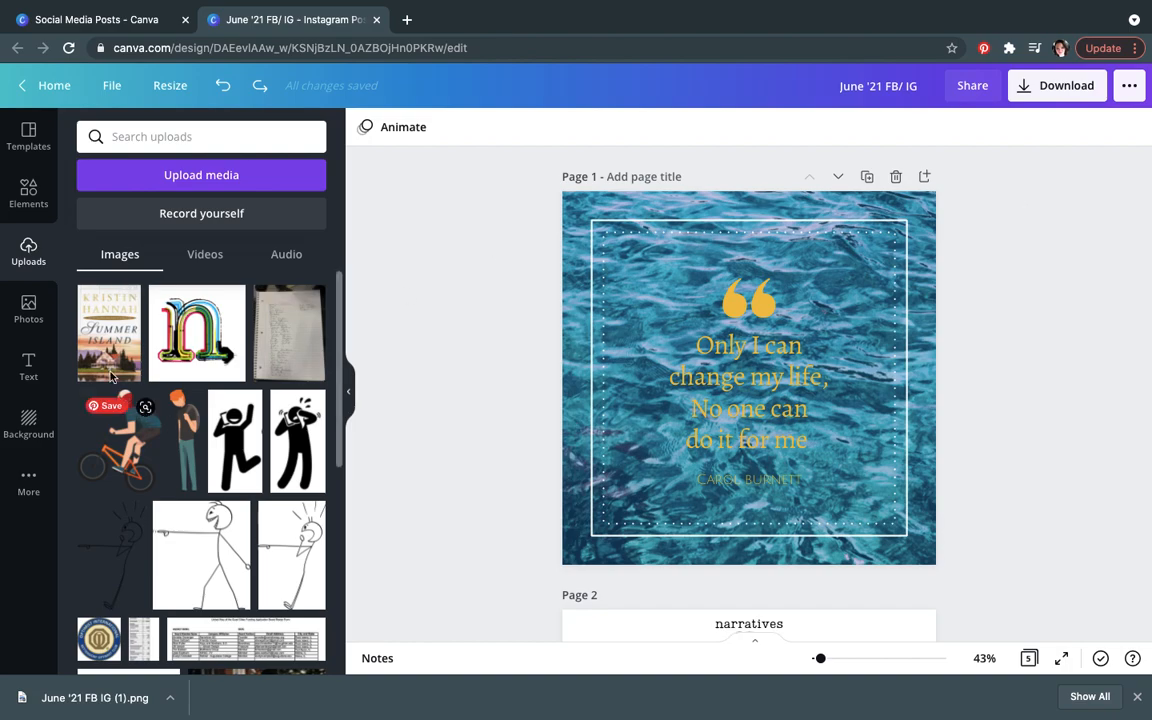
Step: Add summer.jpg to page 1, resize it smaller, and open its transparency setting
{"action": "left_click", "coordinate": [108, 365]}
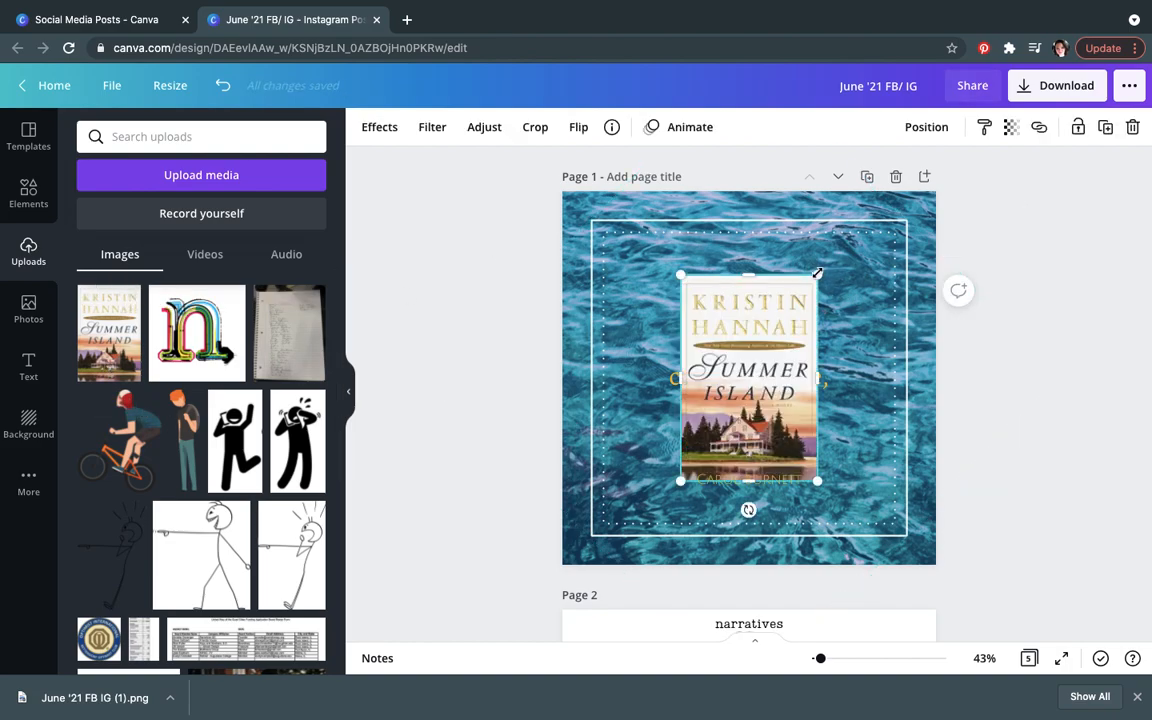
{"action": "left_click_drag", "start_coordinate": [919, 199], "coordinate": [845, 348]}
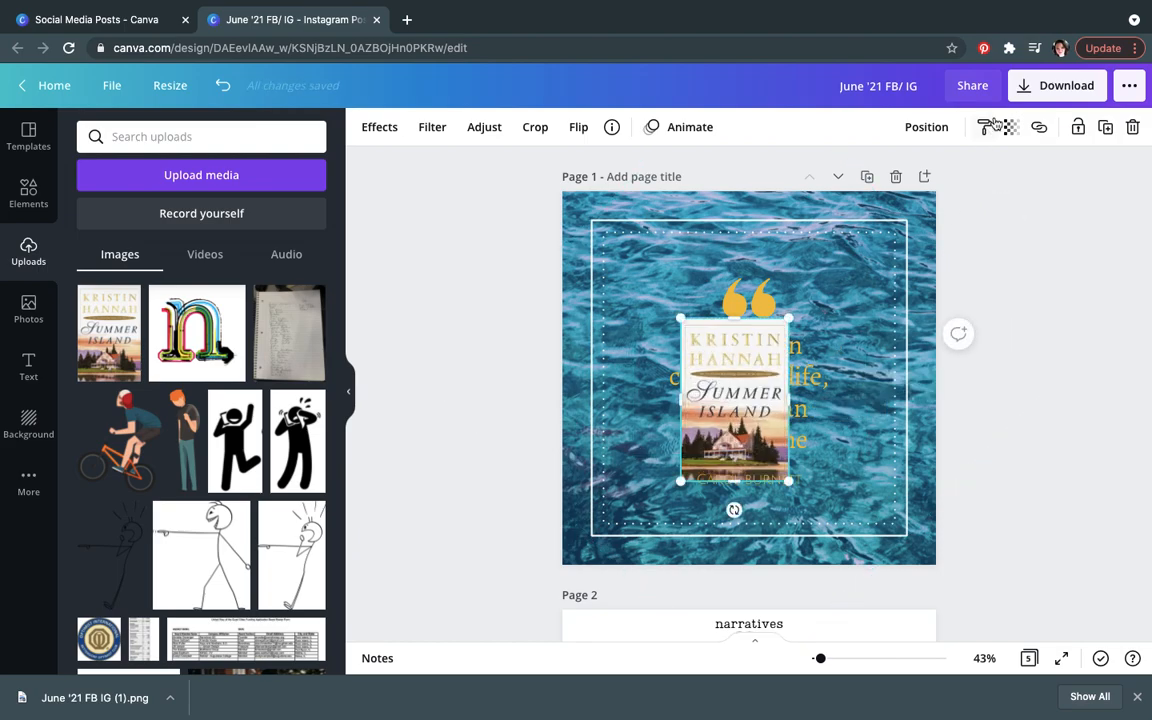
{"action": "left_click", "coordinate": [1012, 131]}
{"action": "mouse_move", "coordinate": [957, 175]}
{"action": "left_mouse_down"}
{"action": "mouse_move", "coordinate": [909, 178]}
{"action": "mouse_move", "coordinate": [957, 176]}
{"action": "left_mouse_up"}
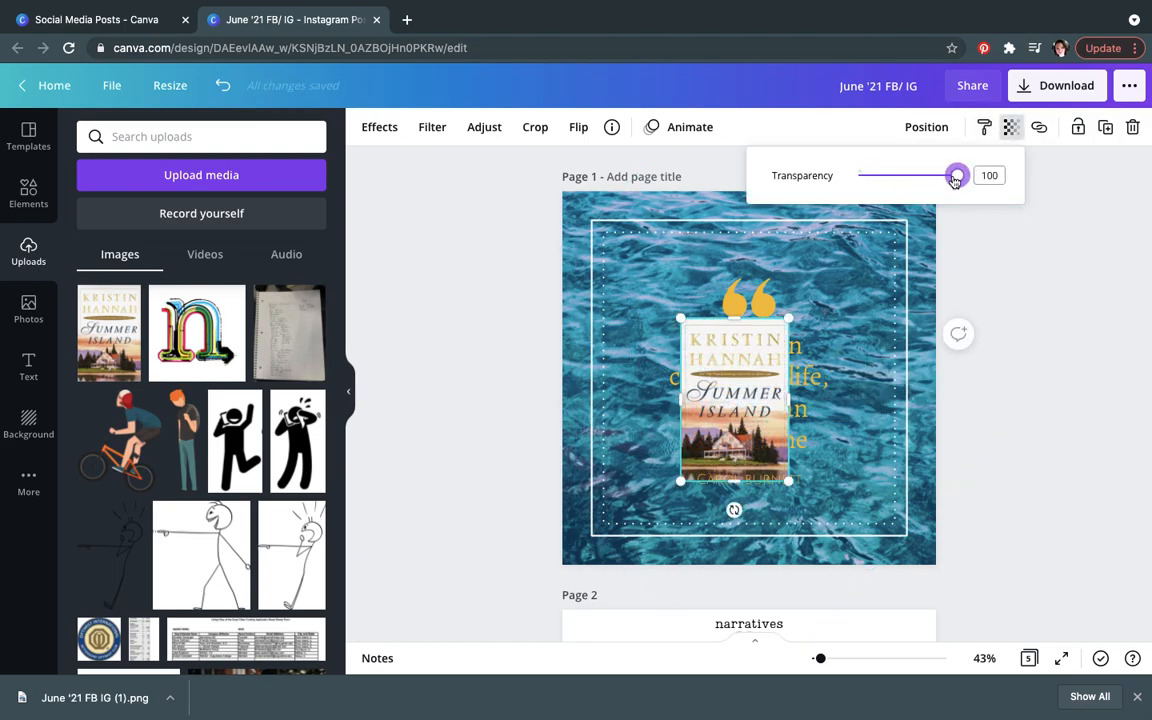
Step: Enlarge the book cover image, try the Epic and Street filters on it, then delete it
{"action": "left_click", "coordinate": [420, 133]}
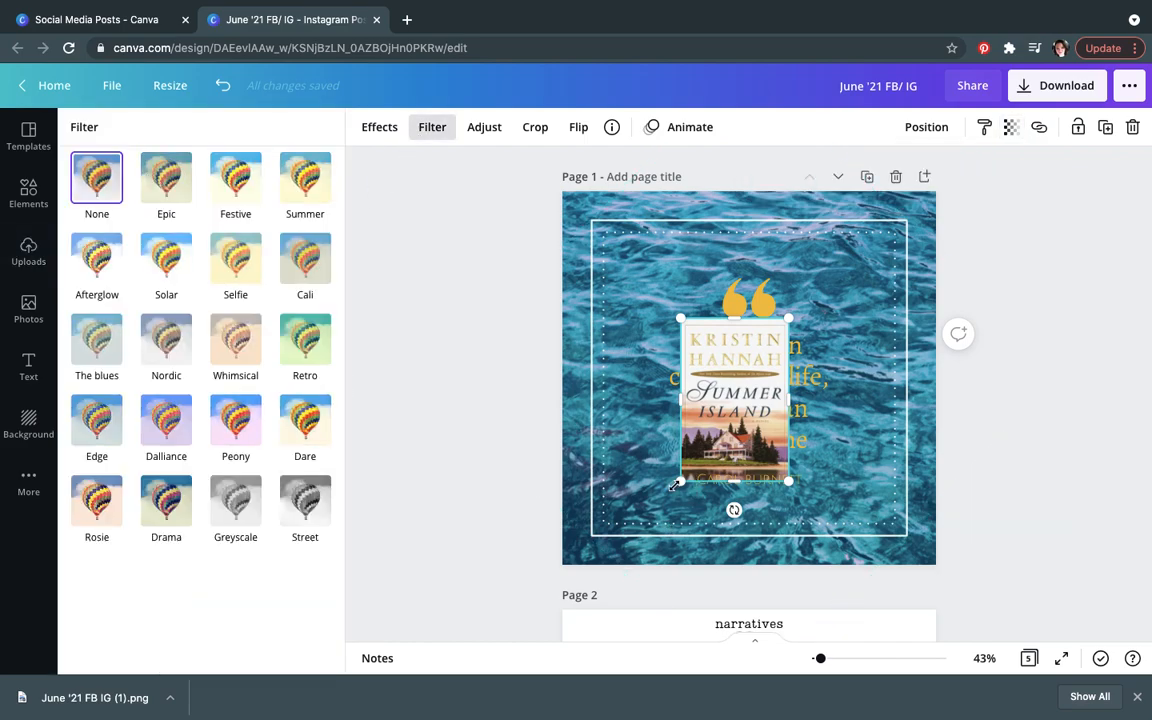
{"action": "left_click_drag", "start_coordinate": [619, 533], "coordinate": [633, 553]}
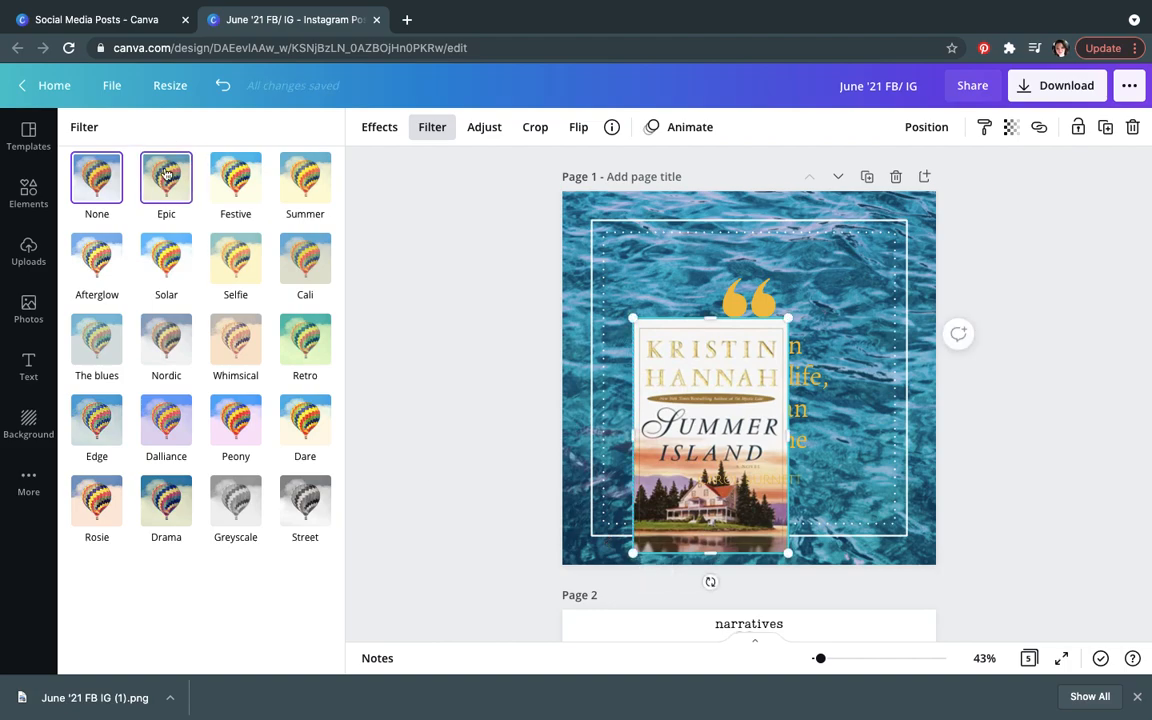
{"action": "left_click", "coordinate": [166, 175]}
{"action": "left_click", "coordinate": [302, 546]}
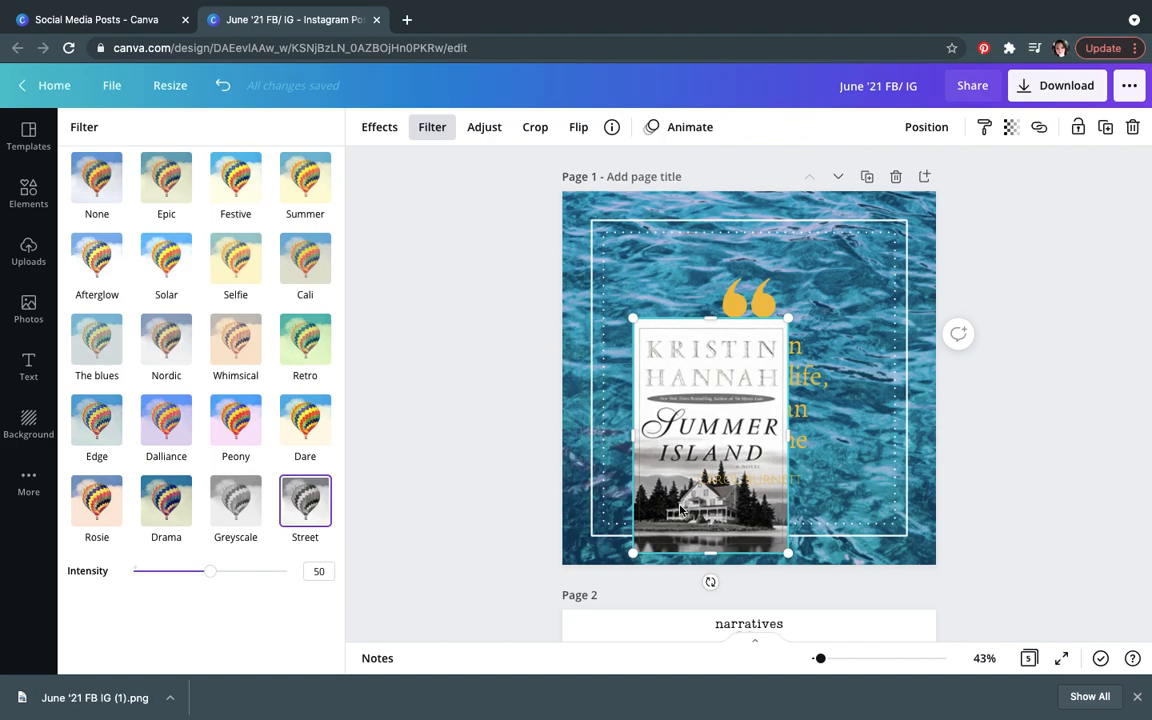
{"action": "key", "text": "Delete"}
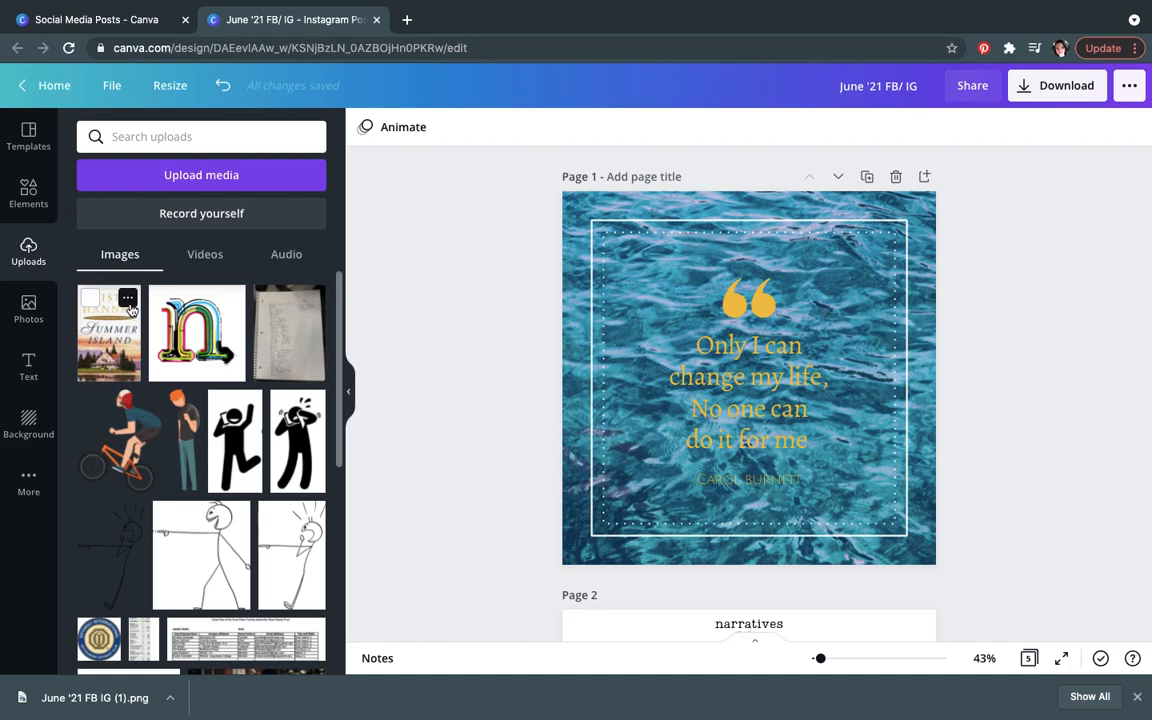
Step: Move summer.jpg from the uploads to the trash
{"action": "left_click", "coordinate": [128, 300]}
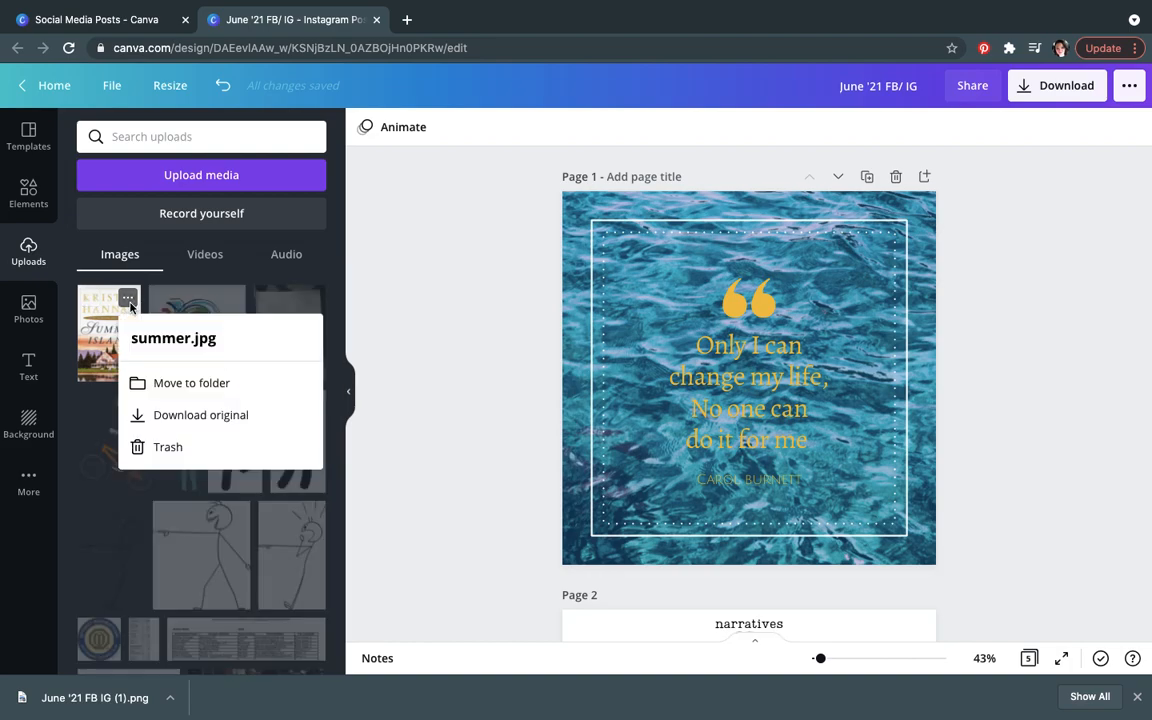
{"action": "left_click", "coordinate": [147, 451]}
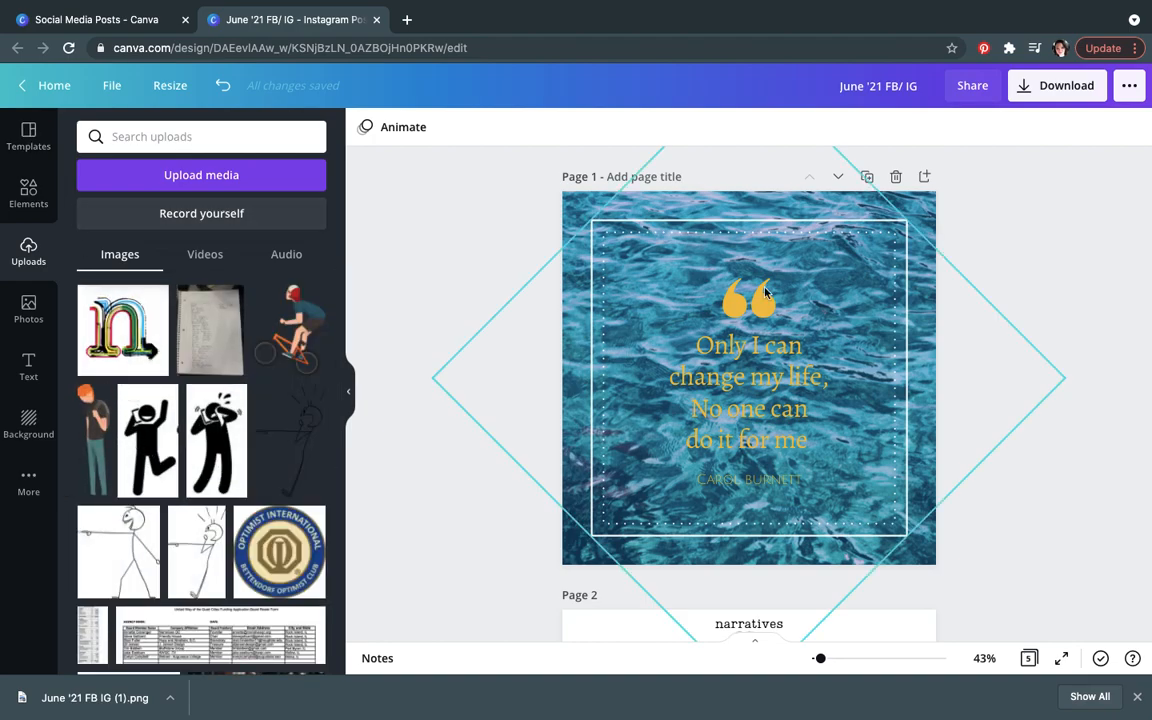
Step: Delete every element on page 1, including the water background photo
{"action": "left_click", "coordinate": [25, 378]}
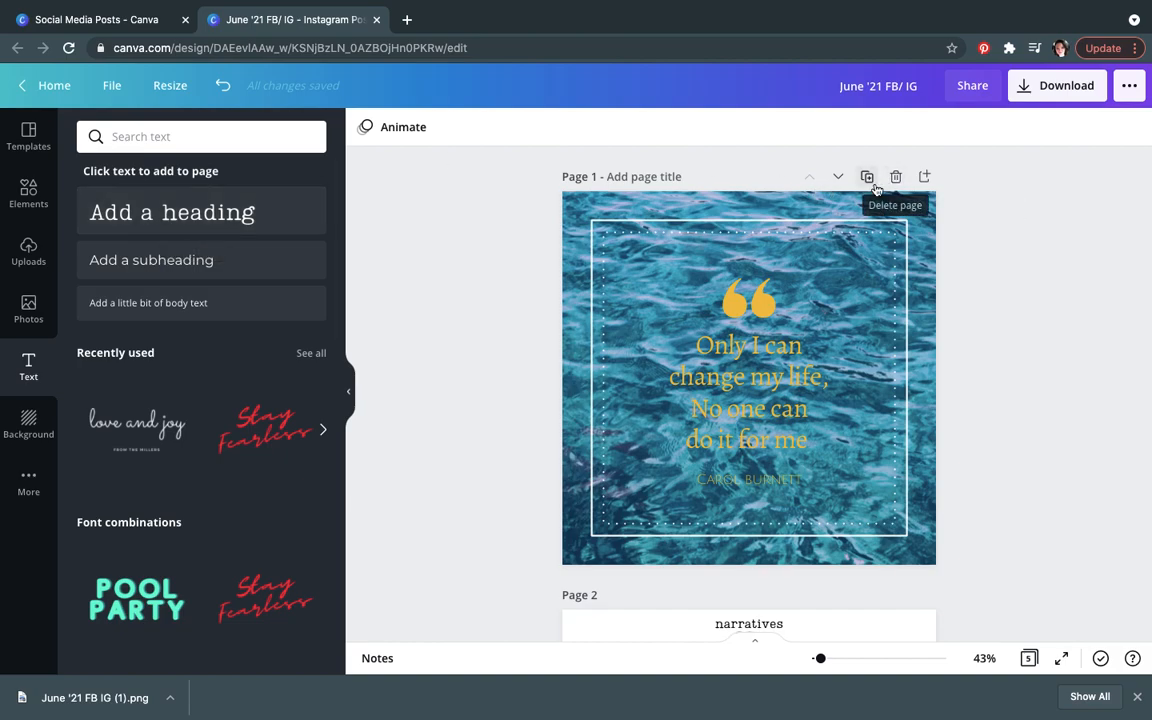
{"action": "key", "text": "super+a"}
{"action": "key", "text": "Delete"}
{"action": "left_click", "coordinate": [823, 328]}
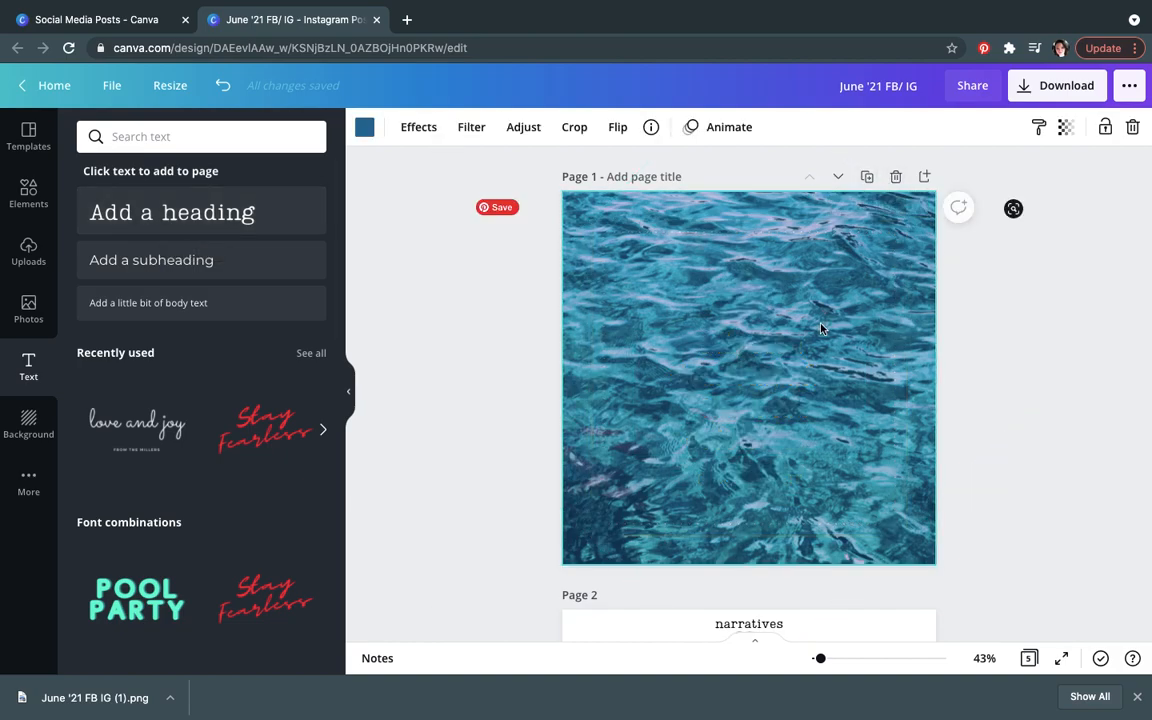
{"action": "key", "text": "Delete"}
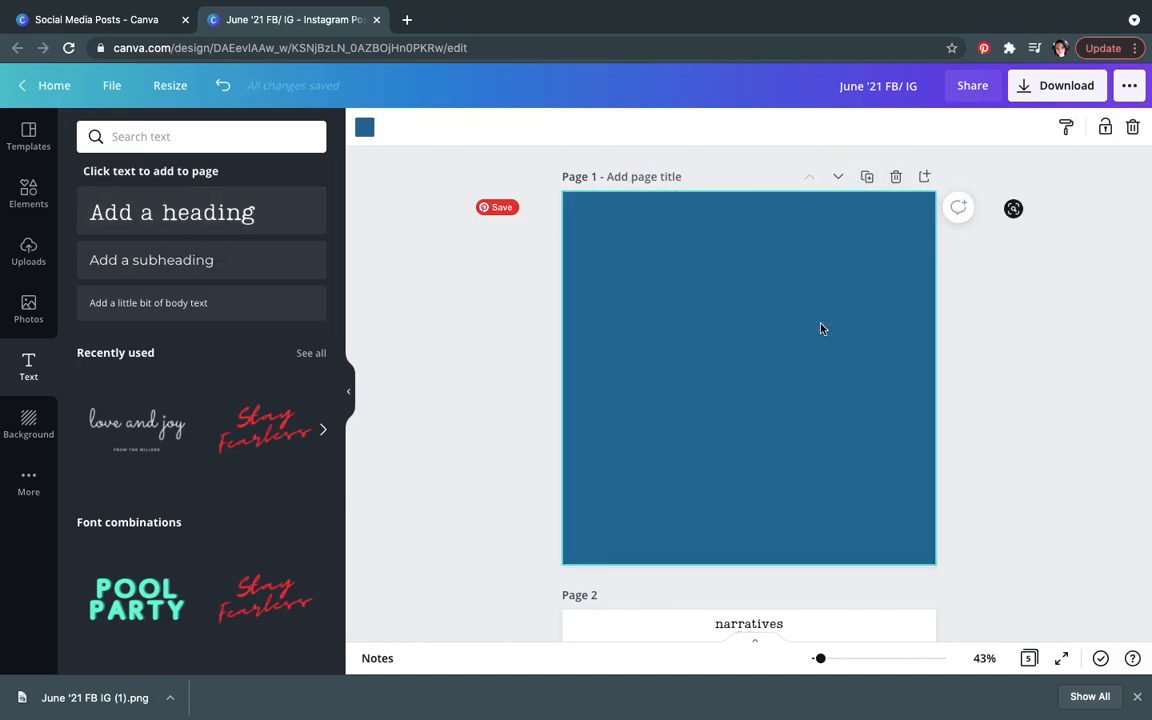
Step: Add a heading reading a person's first name followed by 'is amazing!'
{"action": "left_click", "coordinate": [215, 221]}
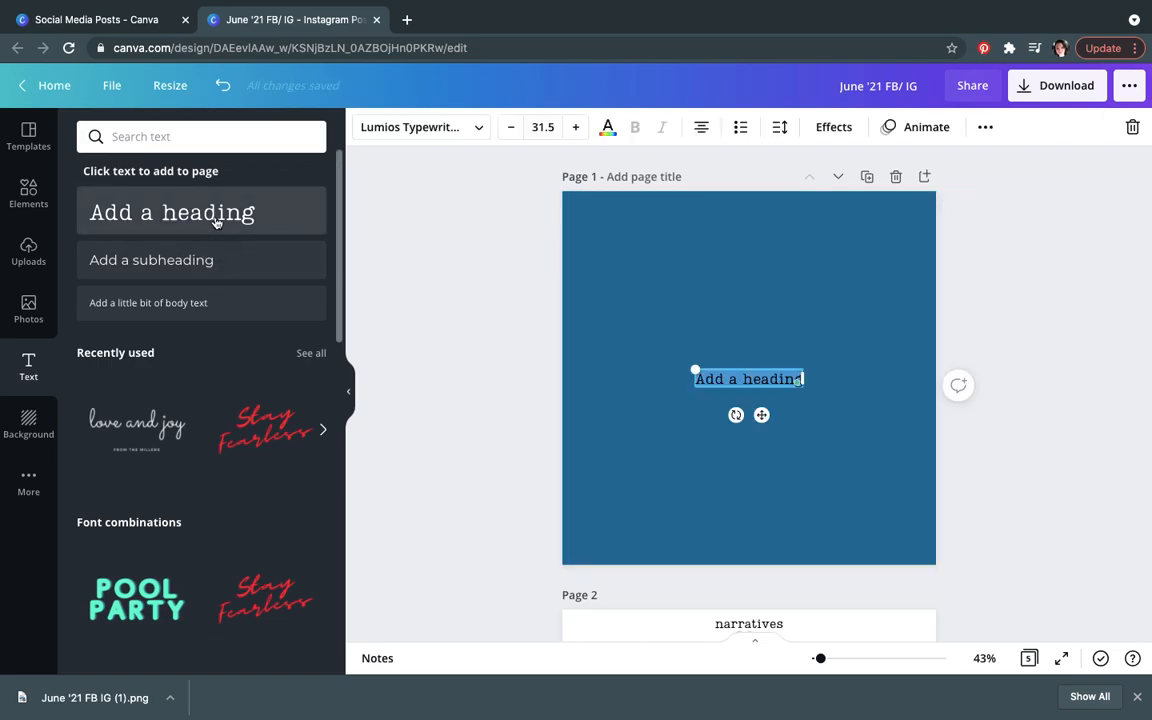
{"action": "type", "text": "Annet"}
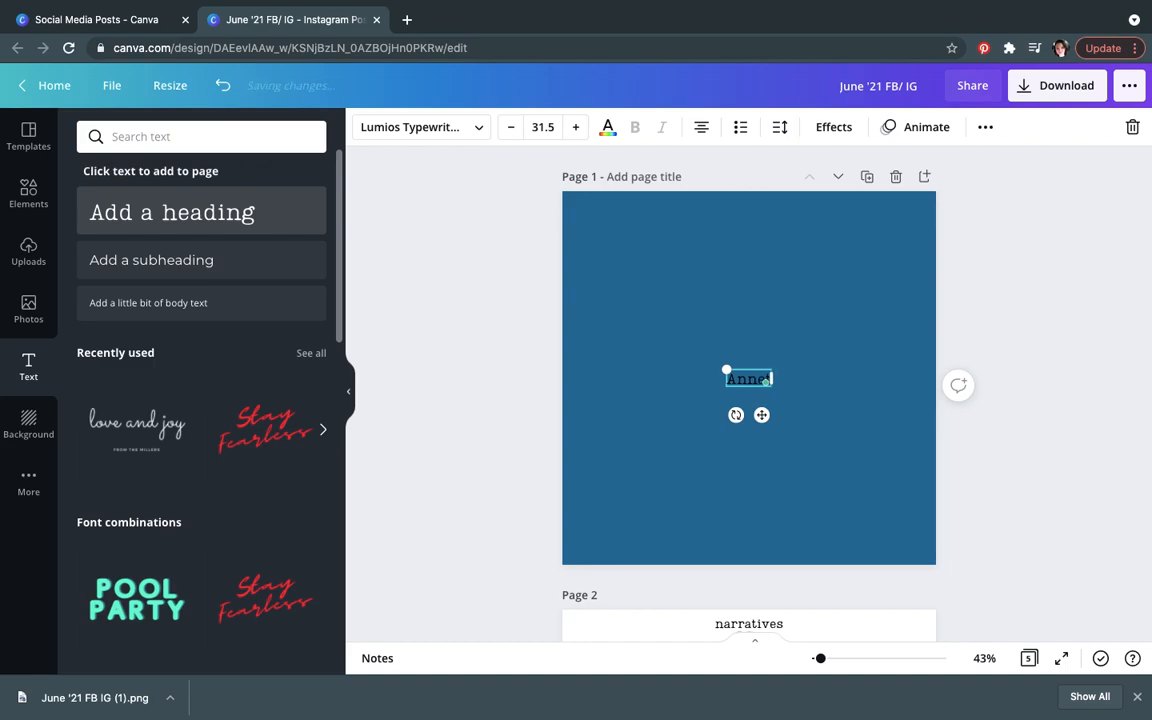
{"action": "type", "text": "te is amazing"}
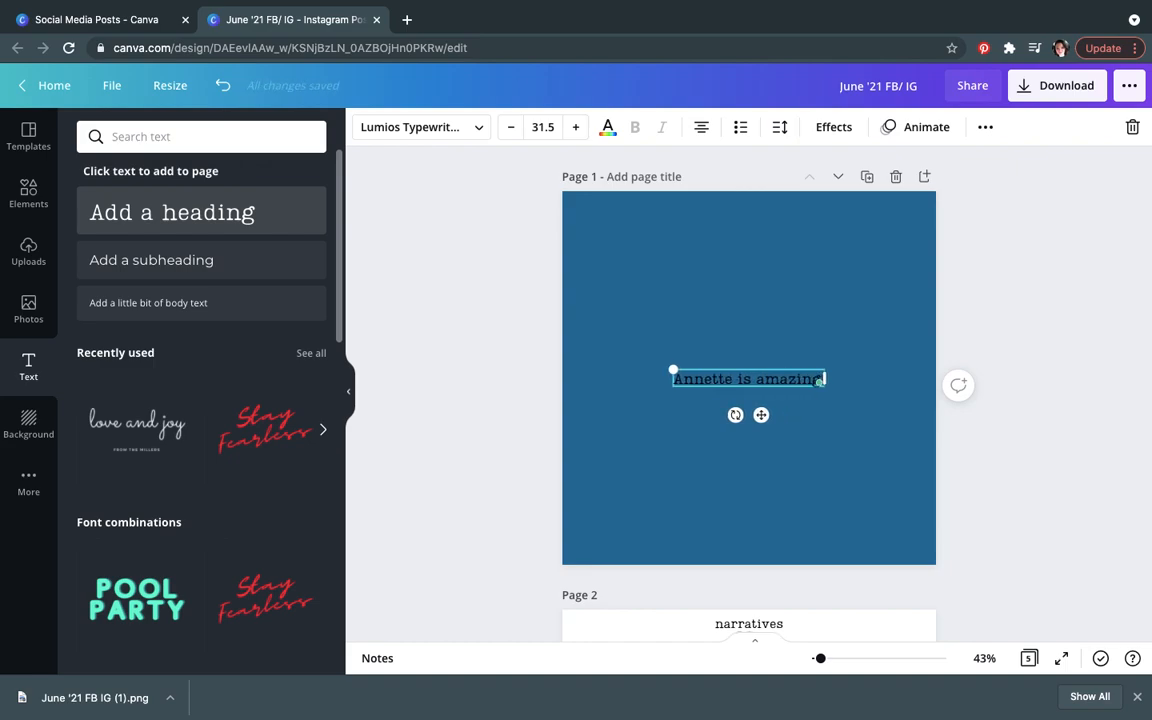
{"action": "left_click", "coordinate": [713, 512]}
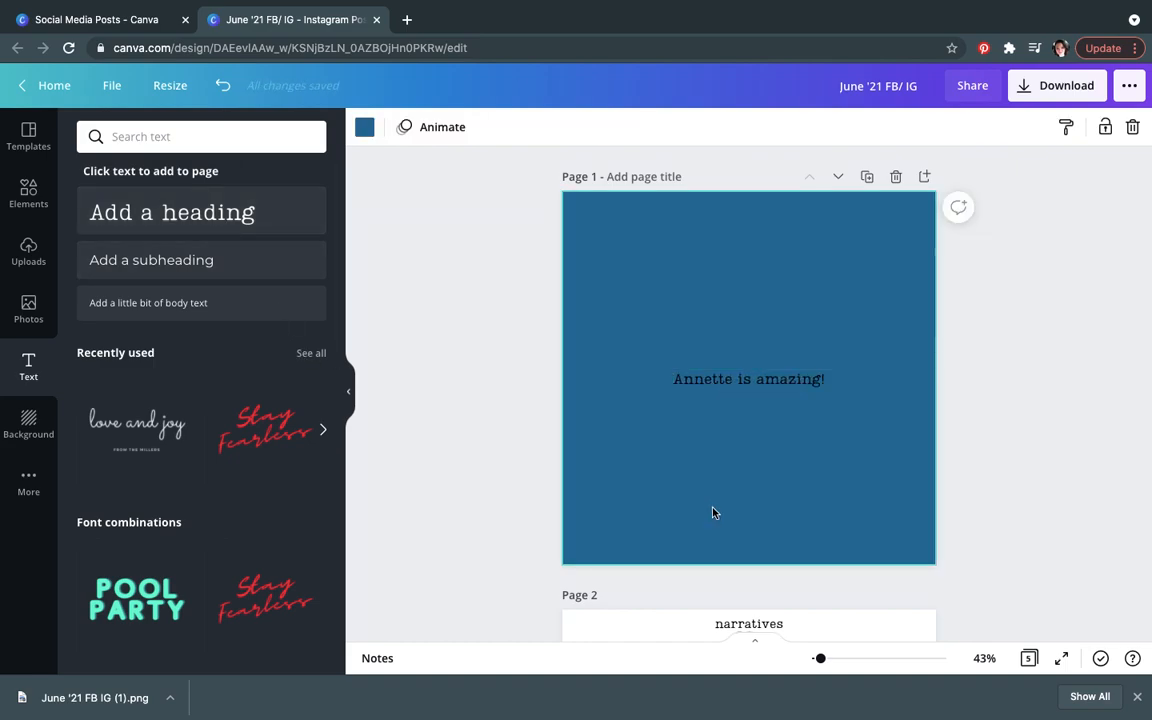
Step: Set the heading's font size to 38.4
{"action": "double_click", "coordinate": [823, 383]}
{"action": "left_click", "coordinate": [576, 127]}
{"action": "left_click", "coordinate": [576, 127]}
{"action": "left_click", "coordinate": [576, 127]}
{"action": "left_click", "coordinate": [576, 127]}
{"action": "left_click", "coordinate": [576, 127]}
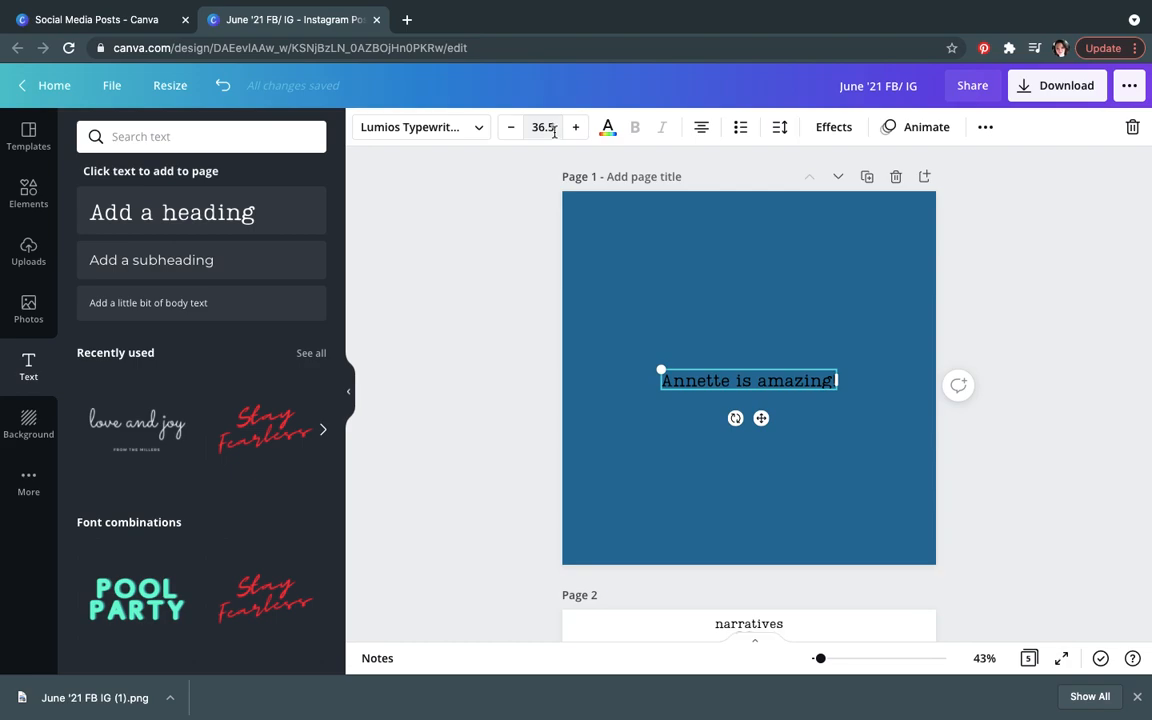
{"action": "left_click", "coordinate": [542, 127]}
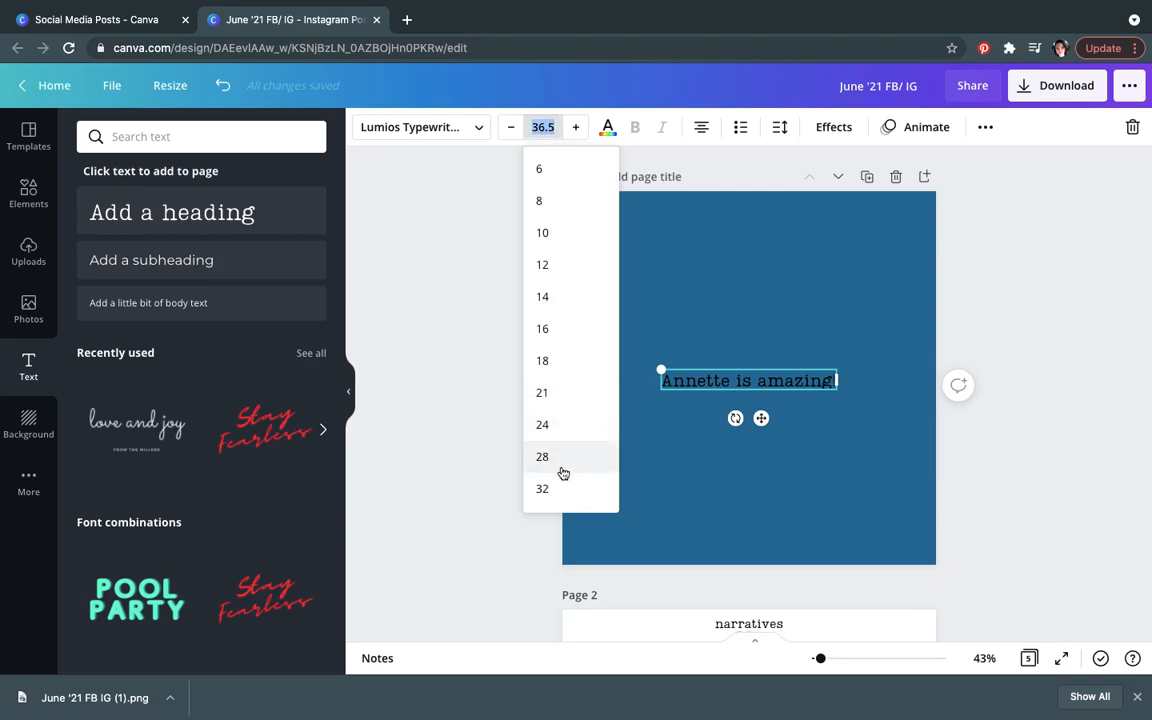
{"action": "scroll", "coordinate": [560, 480], "scroll_direction": "down", "scroll_amount": 5}
{"action": "scroll", "coordinate": [560, 450], "scroll_direction": "down", "scroll_amount": 1}
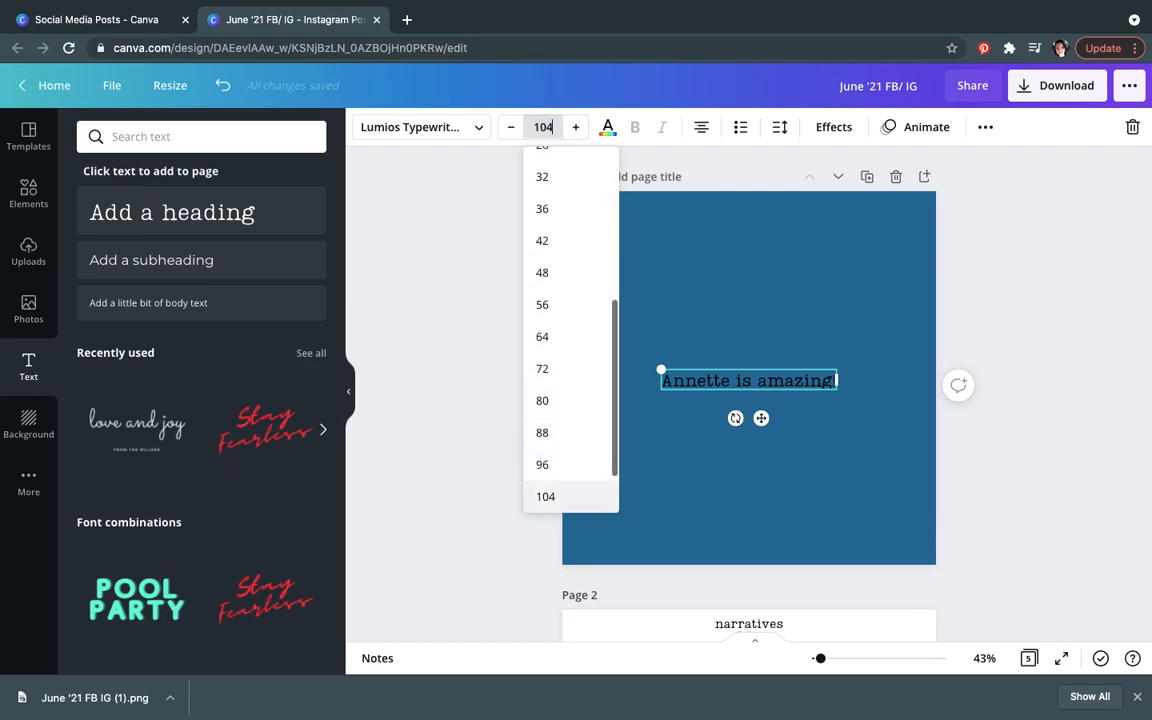
{"action": "left_click", "coordinate": [511, 127]}
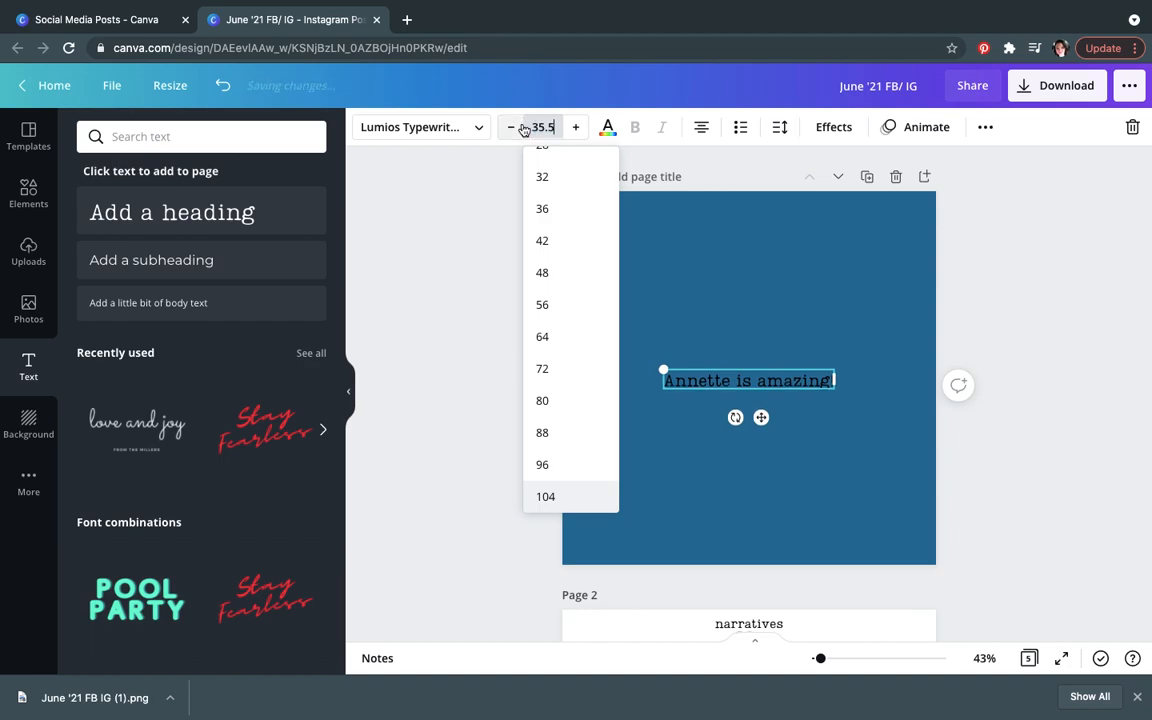
{"action": "type", "text": "4"}
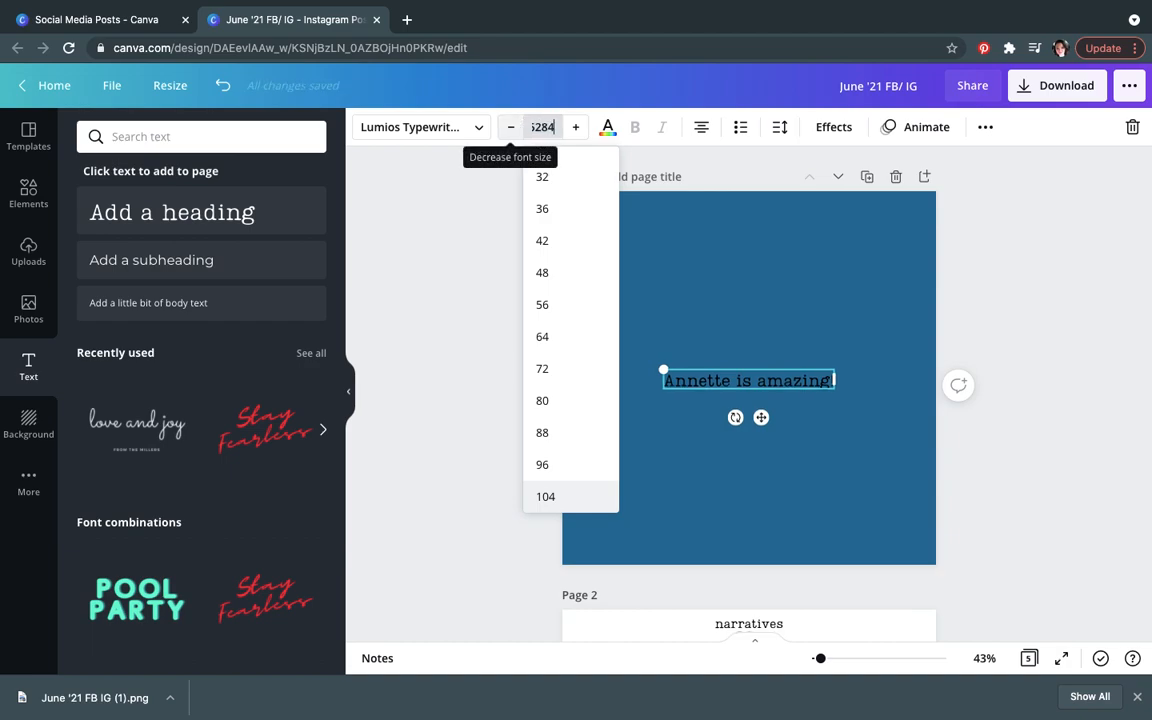
{"action": "key", "text": "BackSpace"}
{"action": "key", "text": "BackSpace"}
{"action": "key", "text": "BackSpace"}
{"action": "key", "text": "BackSpace"}
{"action": "key", "text": "BackSpace"}
{"action": "type", "text": "8.4"}
{"action": "key", "text": "Return"}
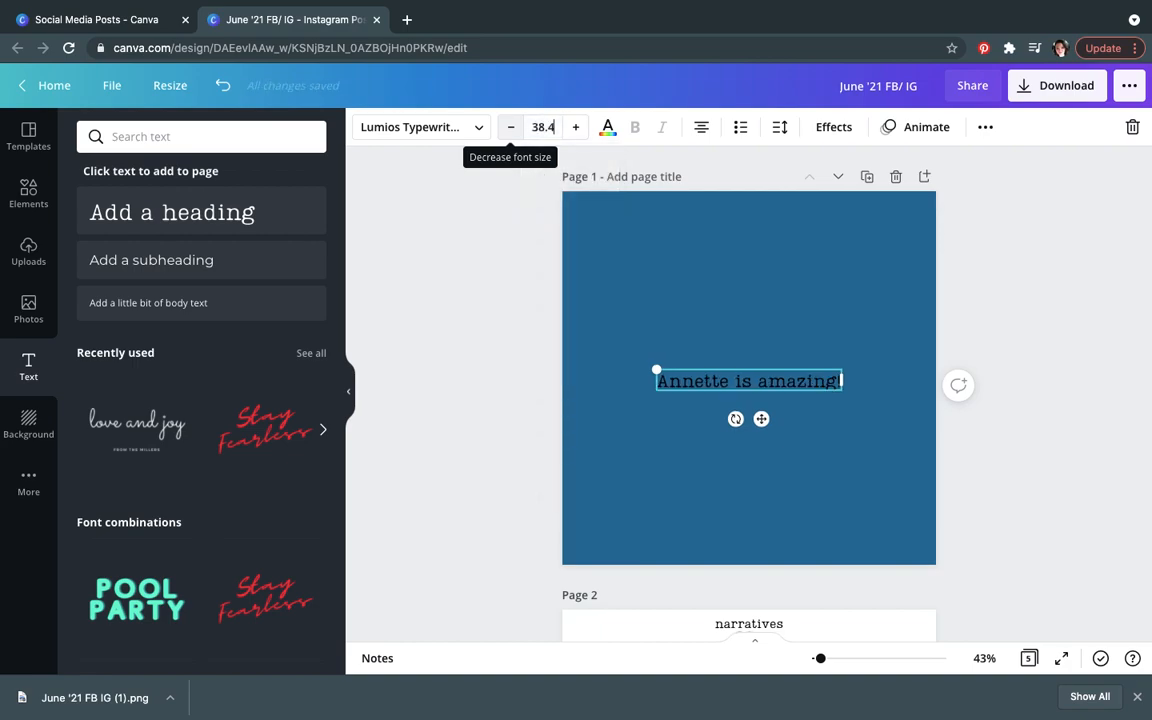
Step: Enlarge the heading to about 55.4 and move it up near the top of the page
{"action": "left_click", "coordinate": [767, 343]}
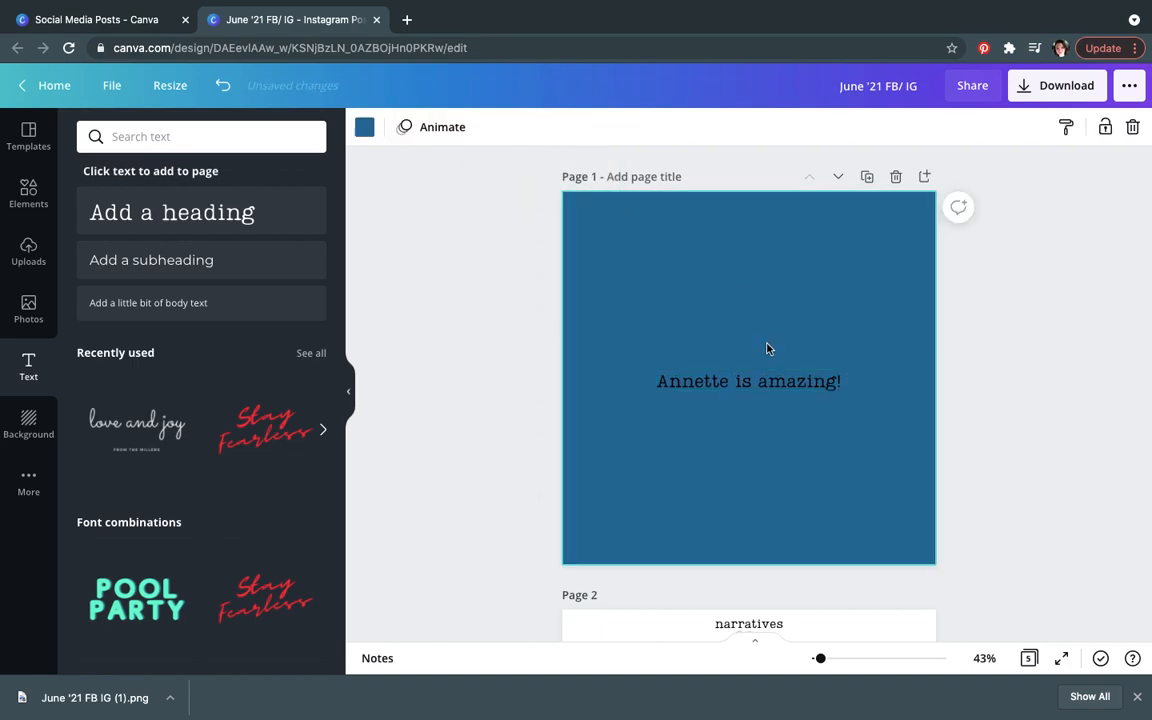
{"action": "left_click", "coordinate": [837, 387]}
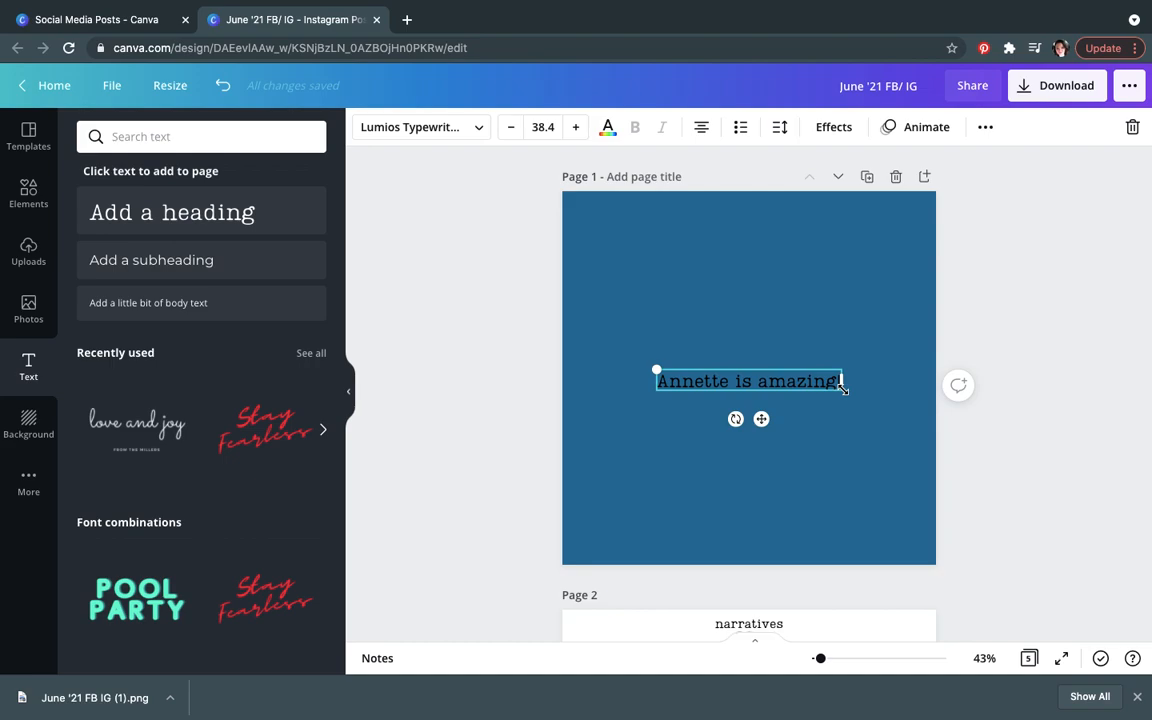
{"action": "left_click_drag", "start_coordinate": [843, 388], "coordinate": [925, 470]}
{"action": "left_click_drag", "start_coordinate": [841, 386], "coordinate": [784, 290]}
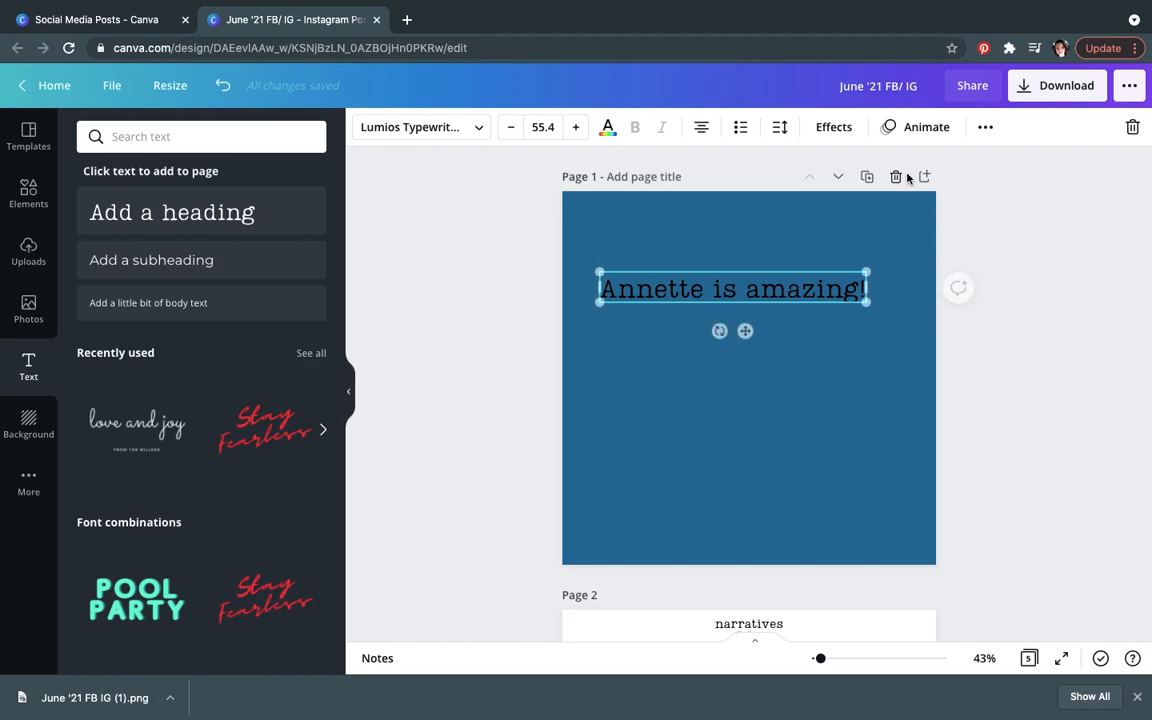
Step: Change the heading's text colour to the white brand colour
{"action": "left_click", "coordinate": [607, 127]}
{"action": "left_click", "coordinate": [185, 362]}
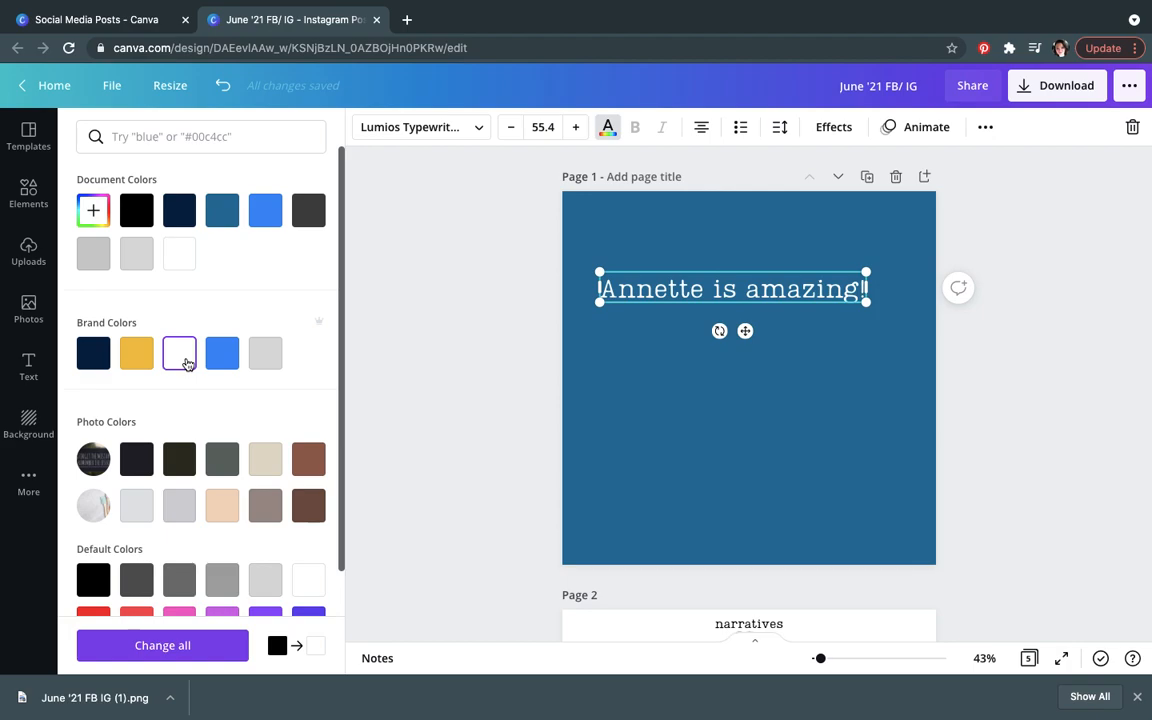
{"action": "left_click", "coordinate": [658, 487]}
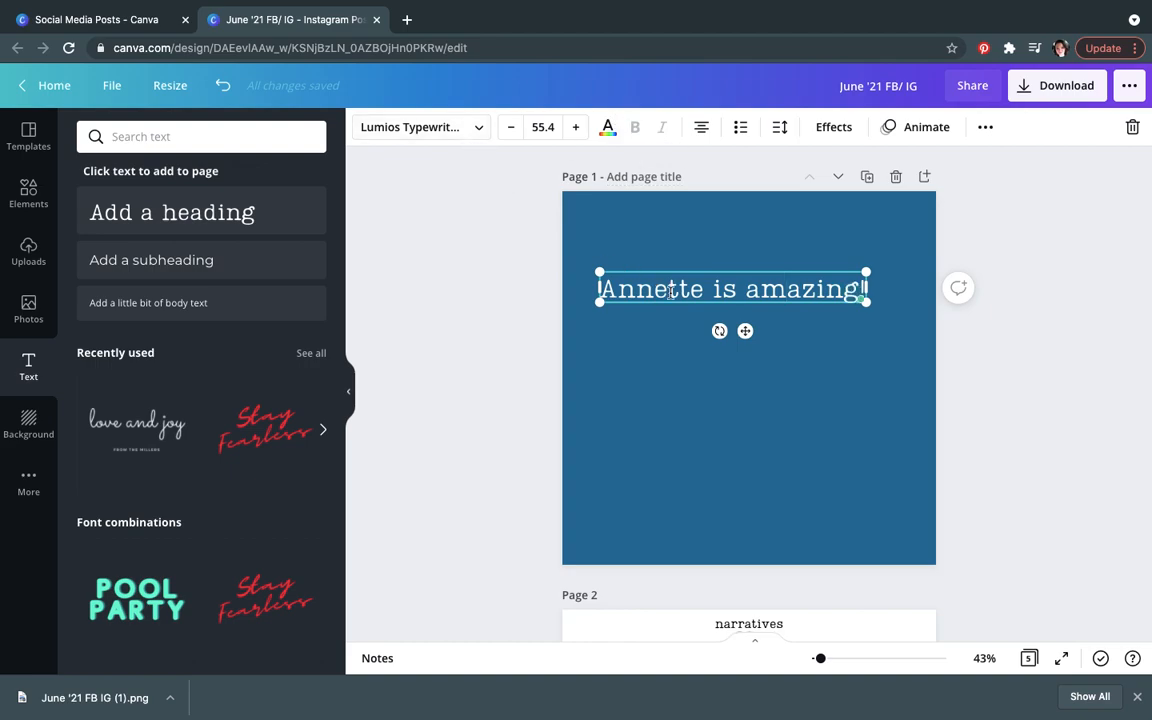
Step: Change the heading's font to Montserrat
{"action": "left_click", "coordinate": [669, 429]}
{"action": "left_click", "coordinate": [697, 291]}
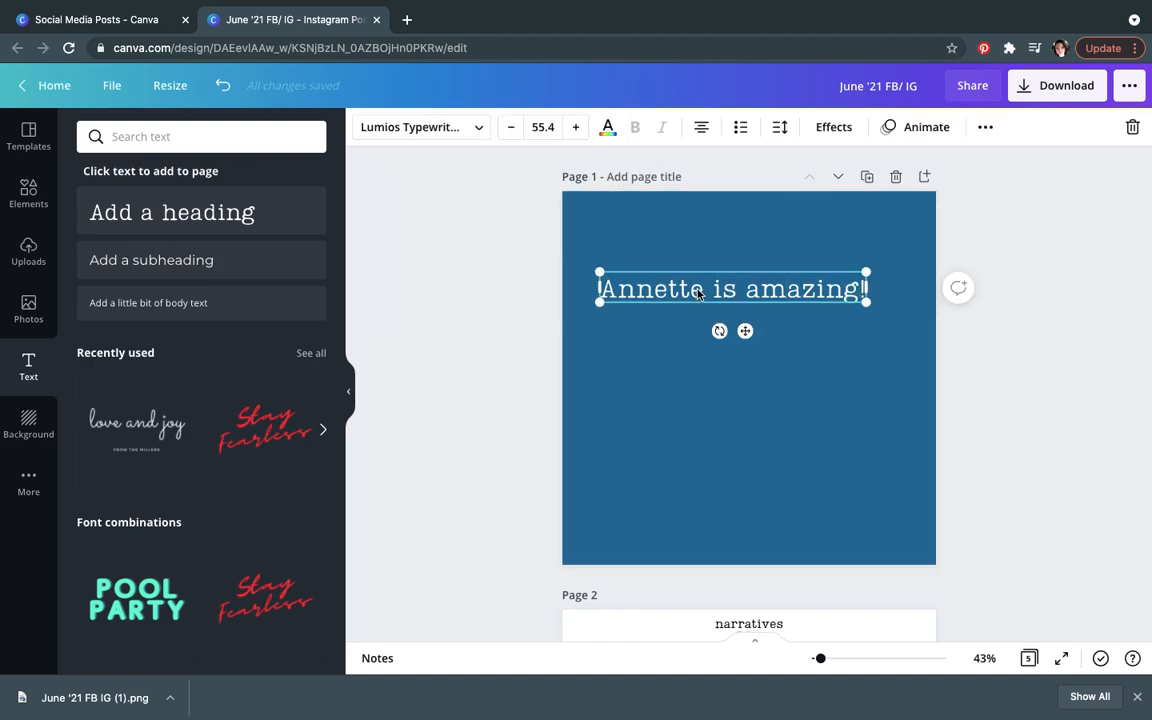
{"action": "left_click", "coordinate": [480, 128]}
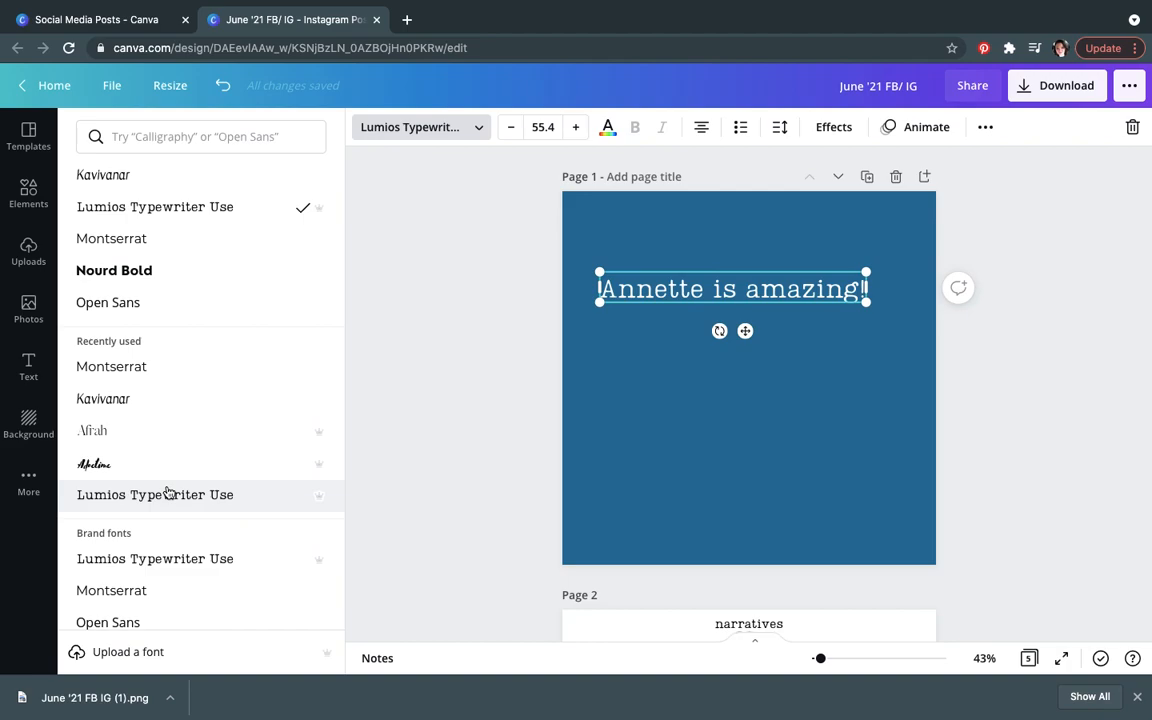
{"action": "left_click", "coordinate": [147, 242]}
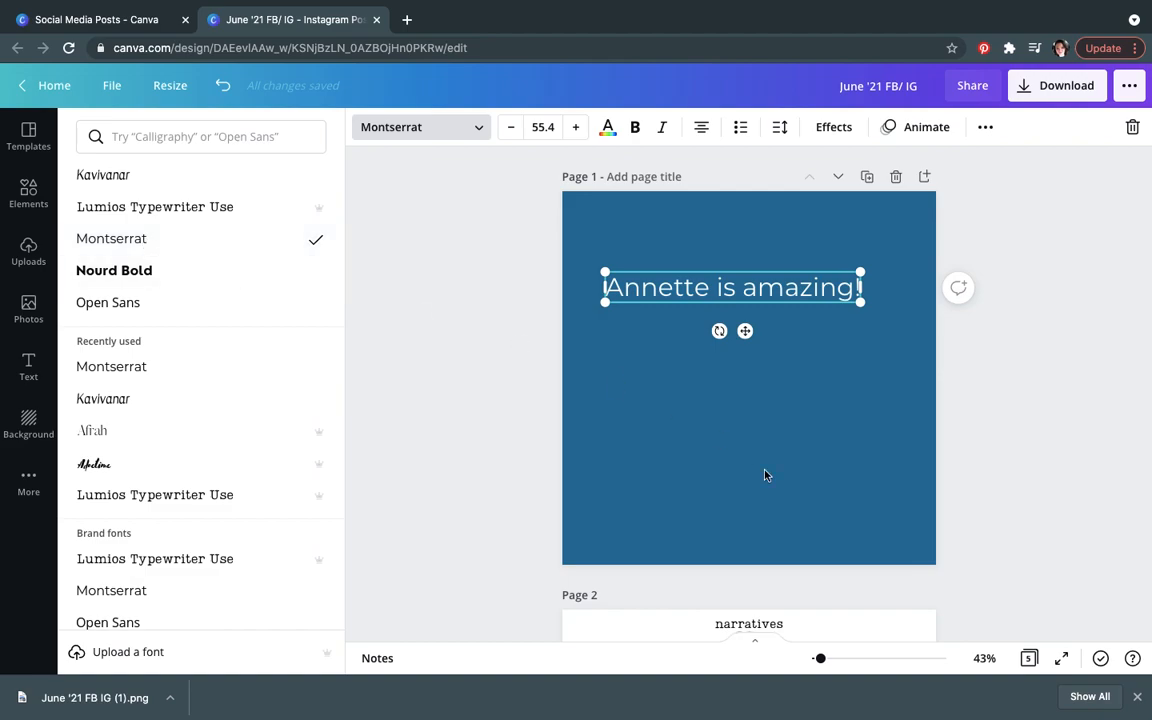
{"action": "key", "text": "Escape"}
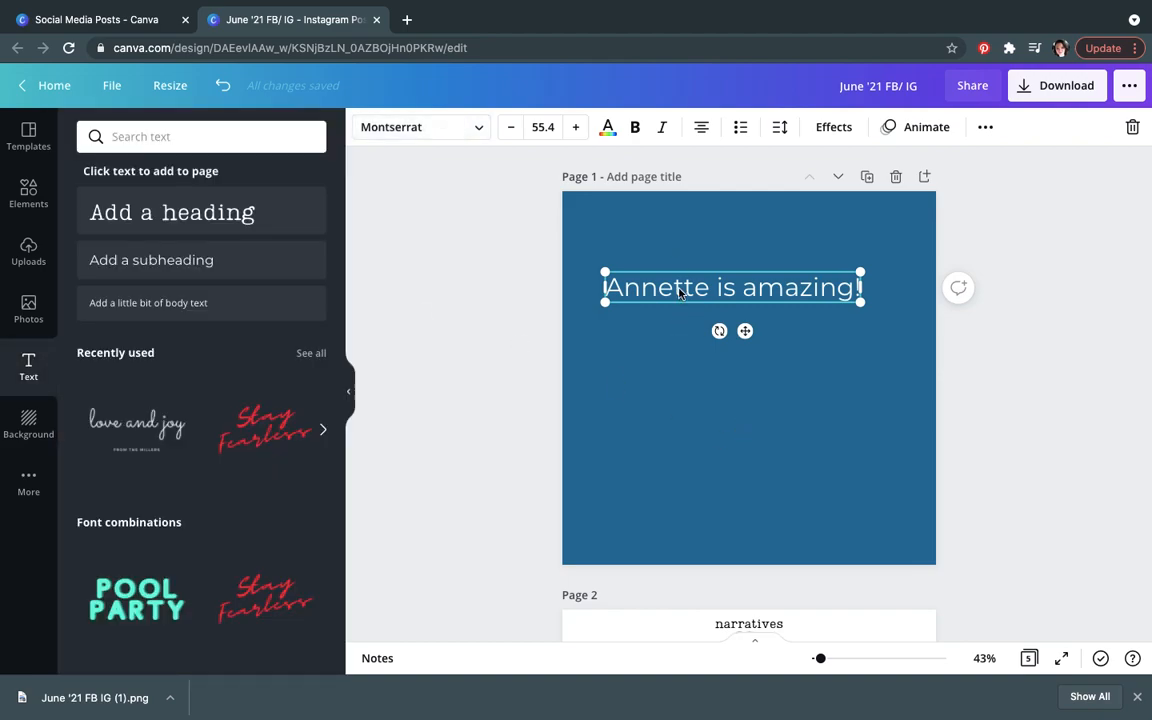
Step: Try bold, italic and underline on the heading, then switch them all off again
{"action": "left_click", "coordinate": [674, 360]}
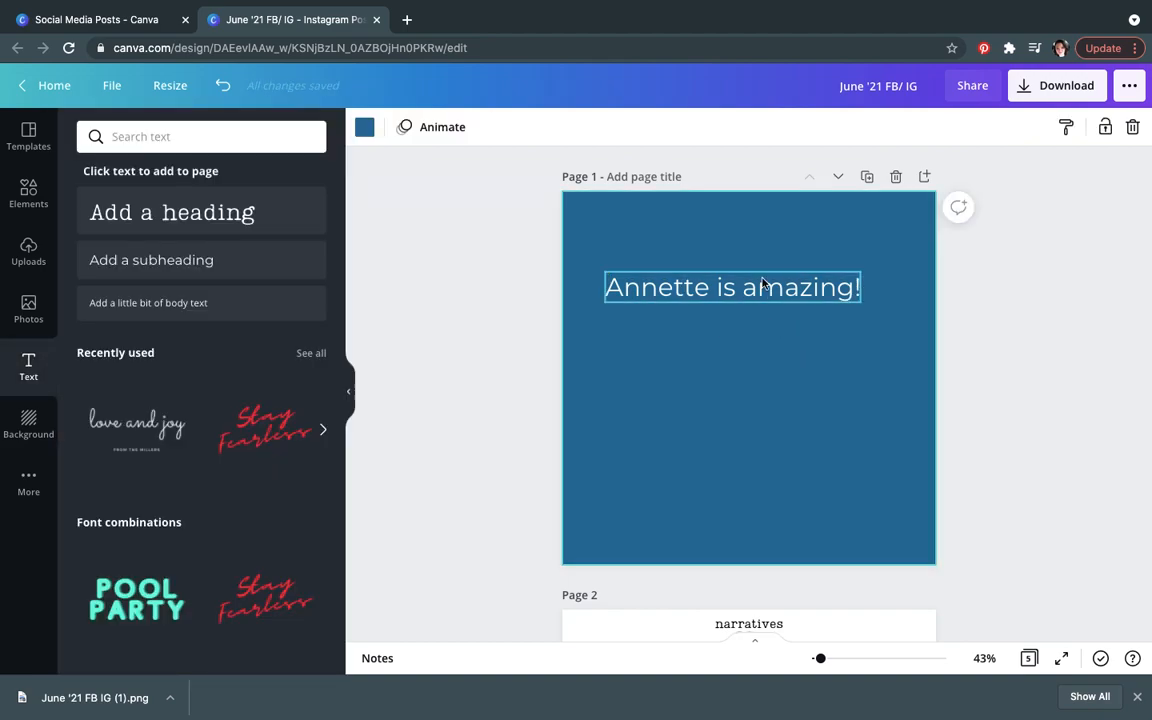
{"action": "left_click", "coordinate": [690, 287]}
{"action": "left_click", "coordinate": [635, 127]}
{"action": "left_click", "coordinate": [662, 128]}
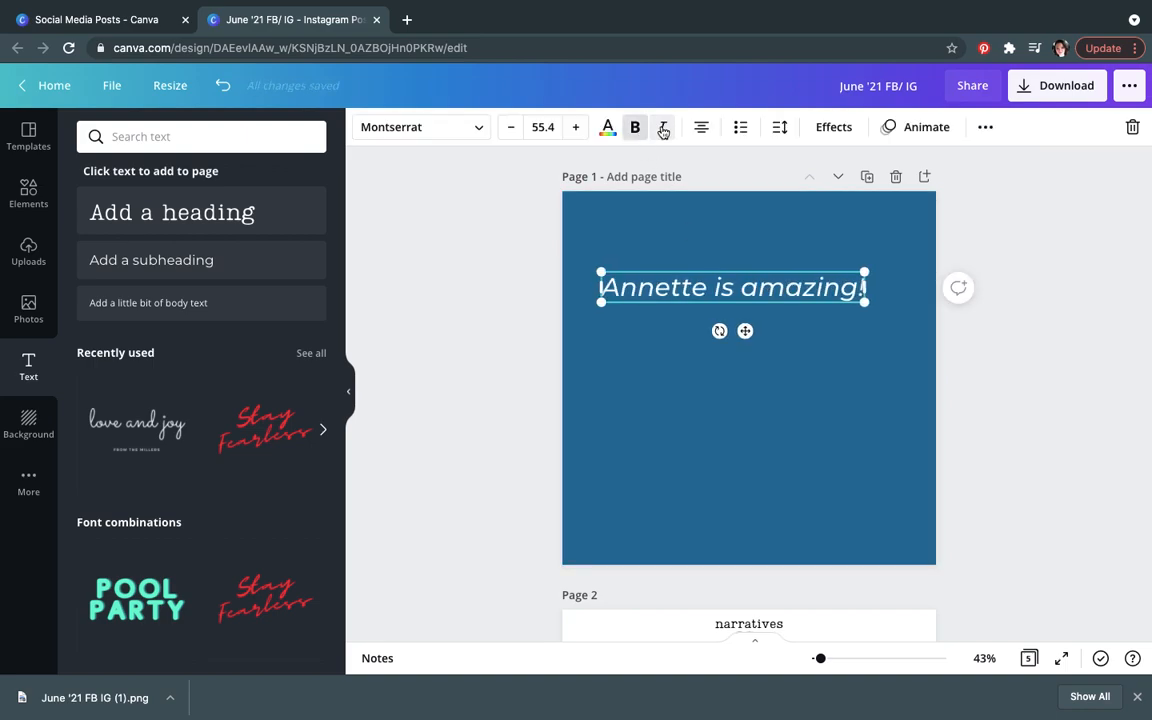
{"action": "left_click", "coordinate": [985, 127]}
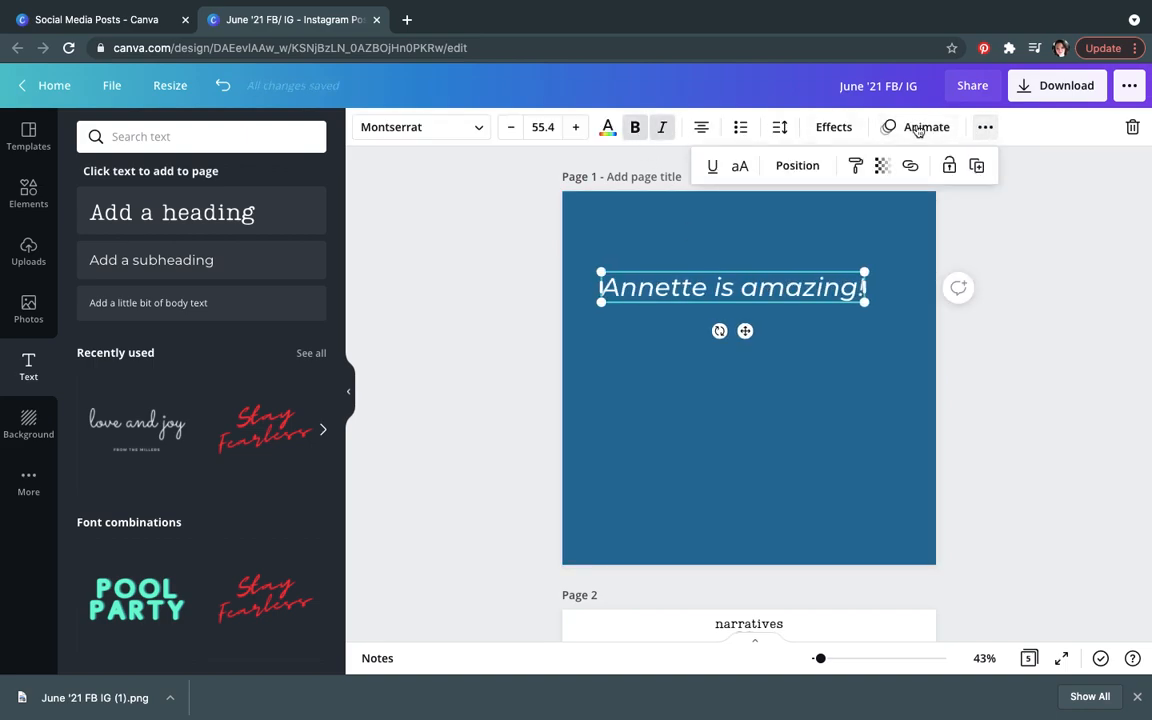
{"action": "left_click", "coordinate": [713, 168]}
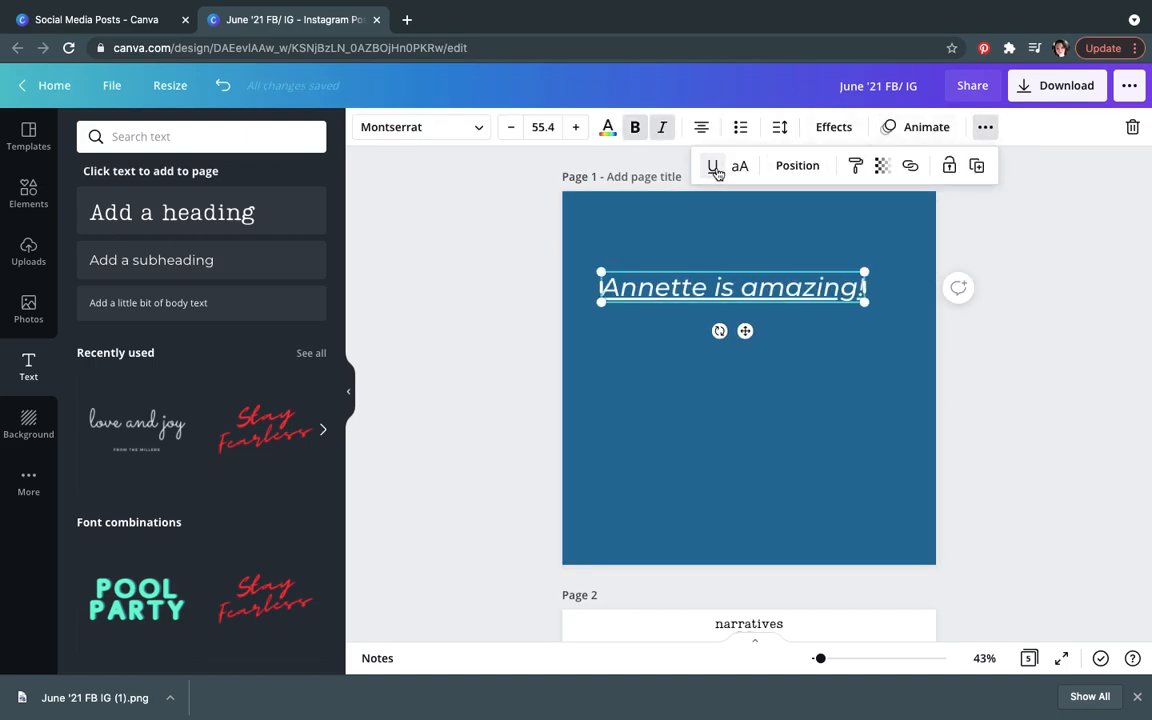
{"action": "left_click", "coordinate": [985, 127]}
{"action": "left_click", "coordinate": [662, 127]}
{"action": "left_click", "coordinate": [635, 127]}
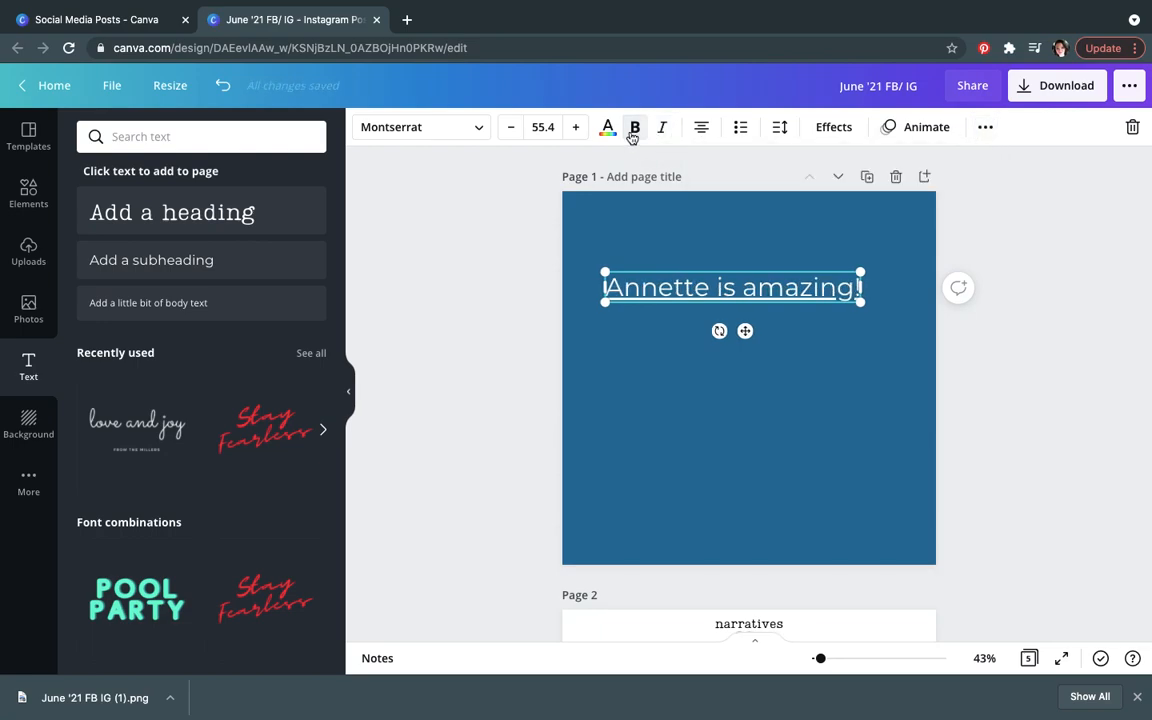
{"action": "left_click", "coordinate": [985, 127]}
{"action": "left_click", "coordinate": [709, 166]}
{"action": "left_click", "coordinate": [810, 401]}
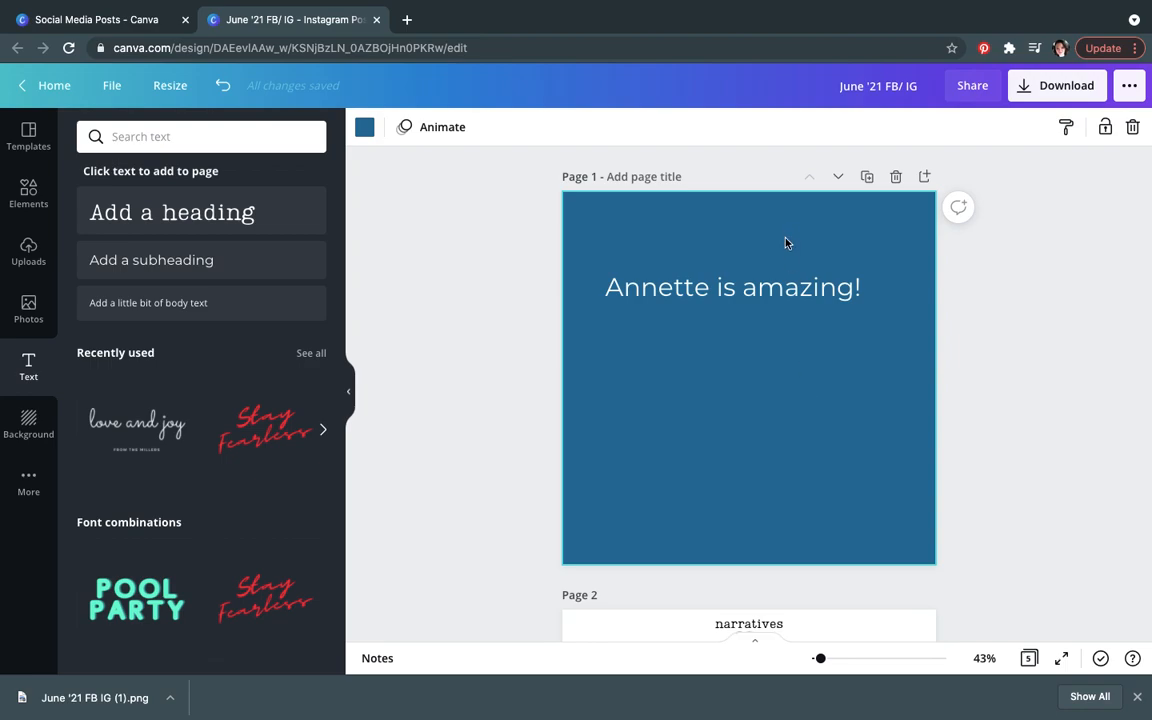
Step: Make the heading bold, underlined and italic
{"action": "left_click", "coordinate": [776, 289]}
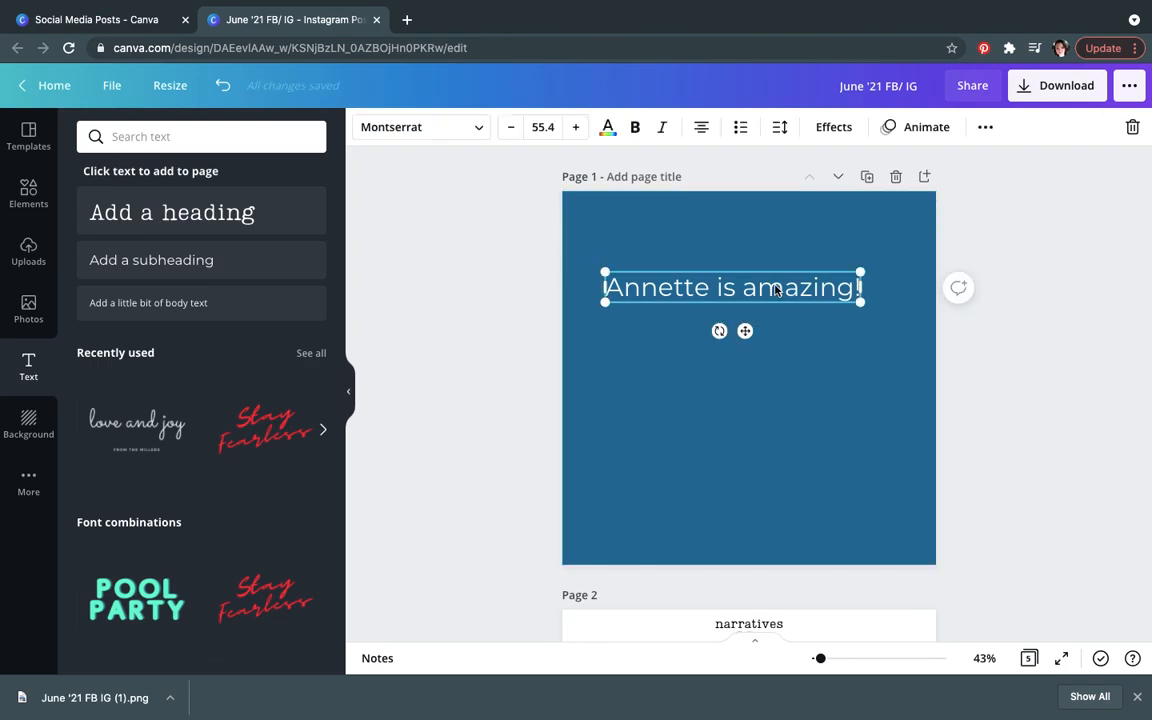
{"action": "key", "text": "super+b"}
{"action": "key", "text": "super+u"}
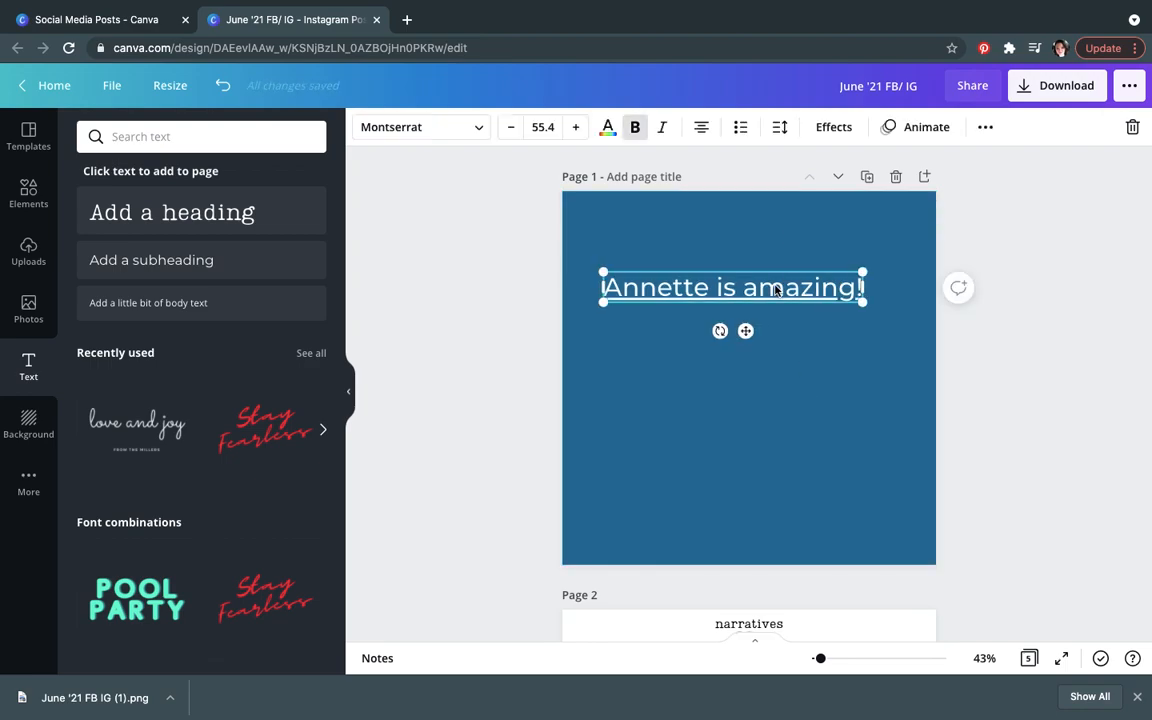
{"action": "key", "text": "super+i"}
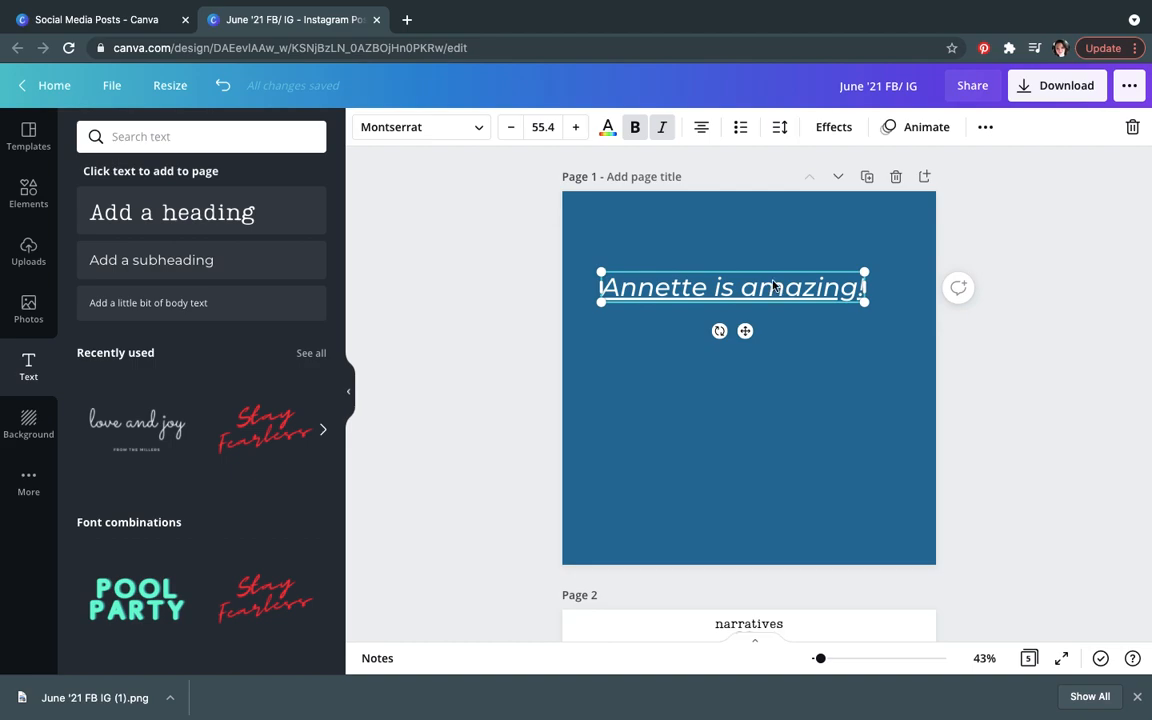
Step: Left-align the heading and add a second line reading 'she loves me donig this'
{"action": "left_click", "coordinate": [705, 141]}
{"action": "key", "text": "Return"}
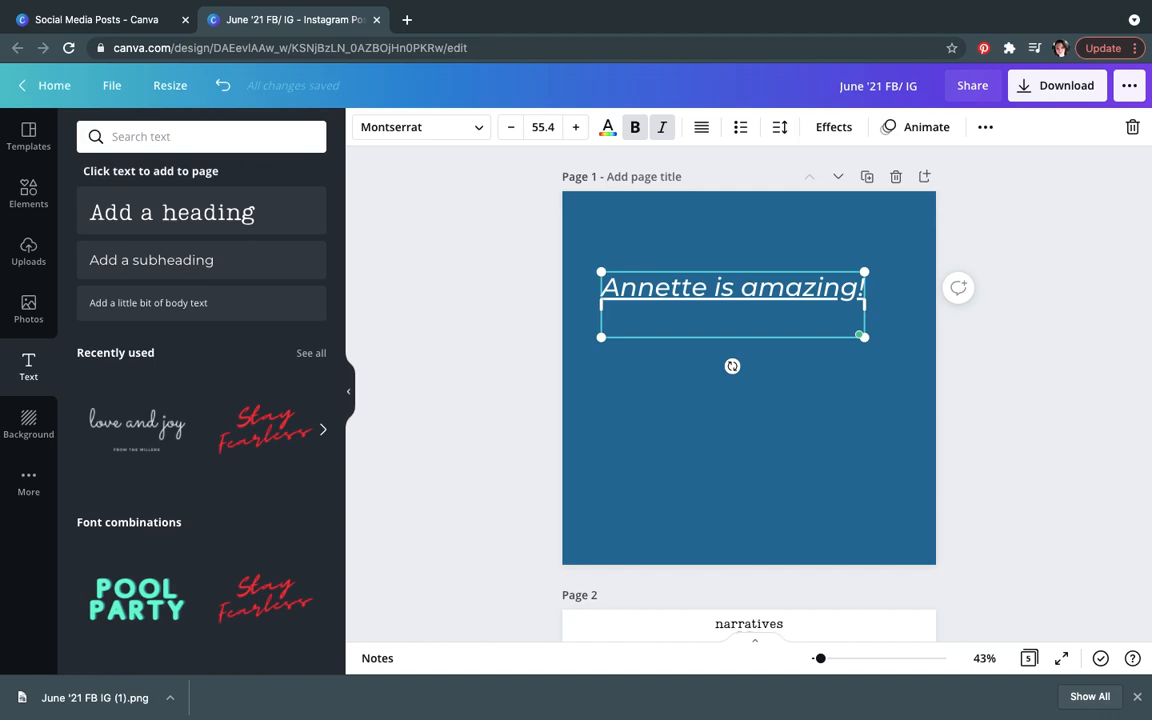
{"action": "type", "text": "she loves me donig this"}
{"action": "key", "text": "Return"}
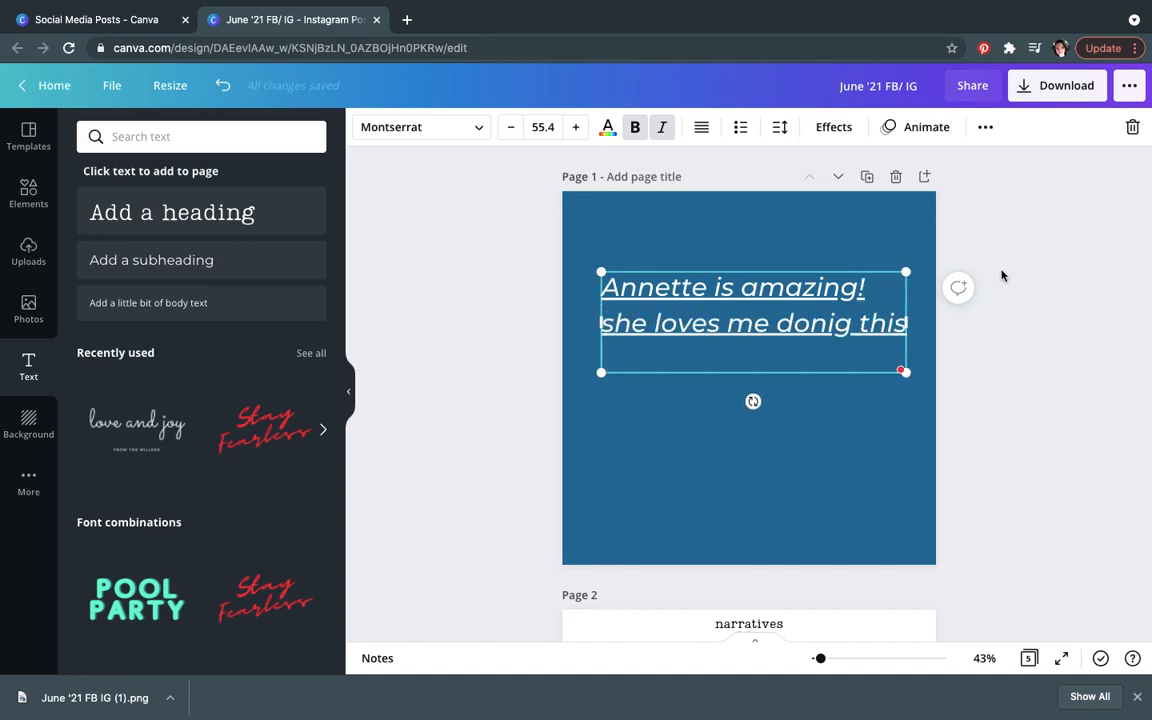
{"action": "key", "text": "BackSpace"}
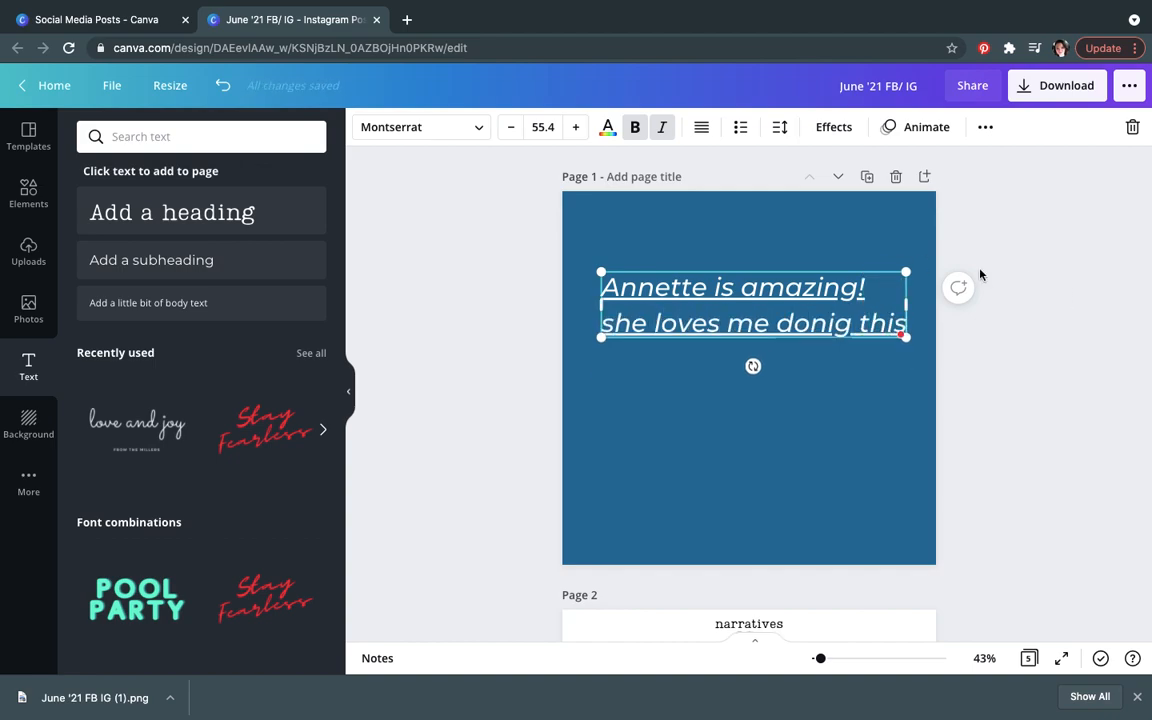
Step: Correct the misspelled word 'donig' to 'doing' using the spelling suggestion
{"action": "right_click", "coordinate": [832, 318]}
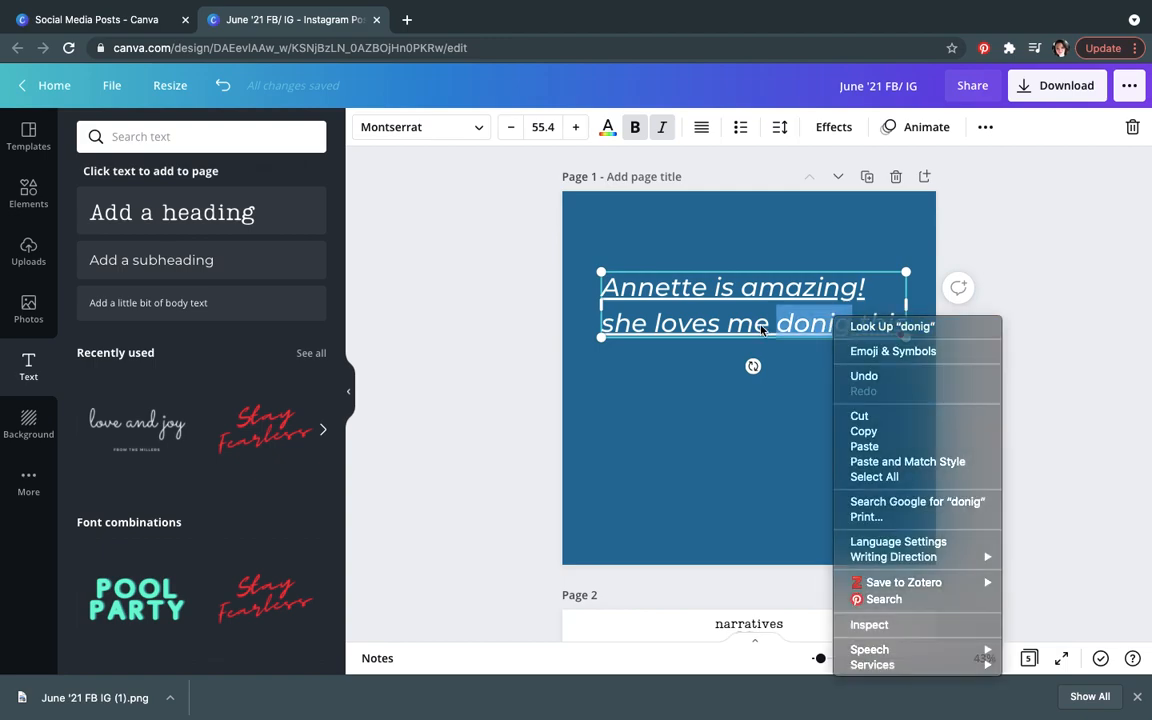
{"action": "left_click", "coordinate": [822, 325]}
{"action": "mouse_move", "coordinate": [826, 325]}
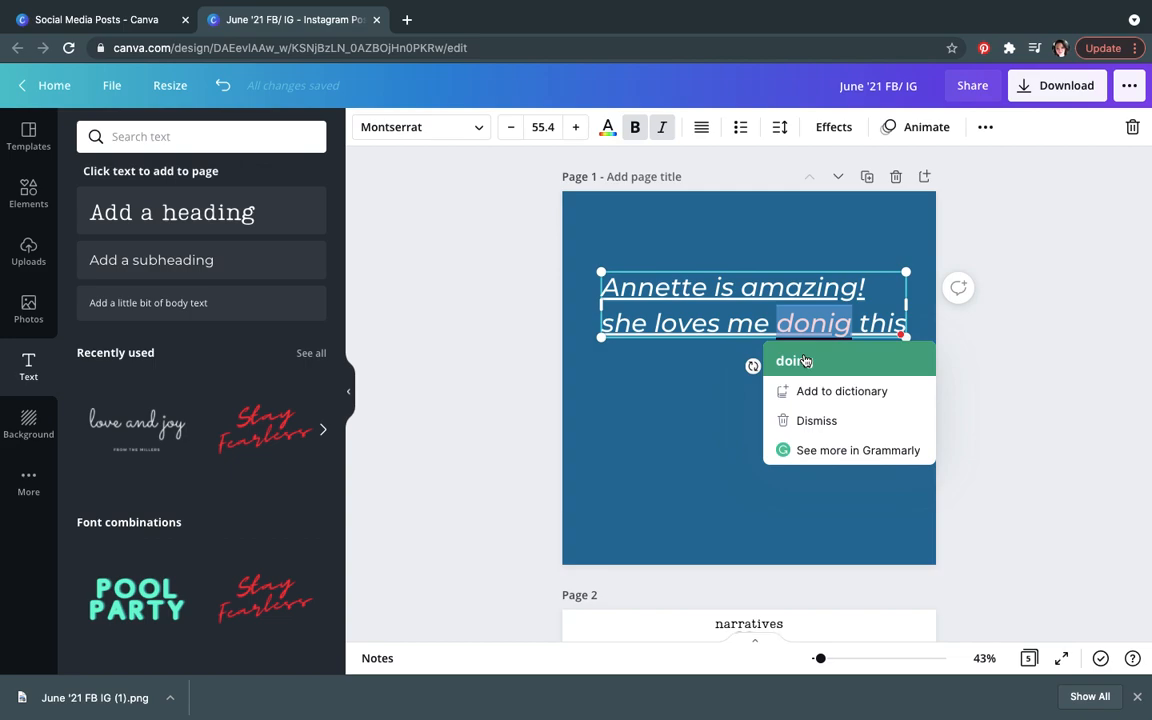
{"action": "left_click", "coordinate": [800, 361]}
{"action": "left_click", "coordinate": [815, 380]}
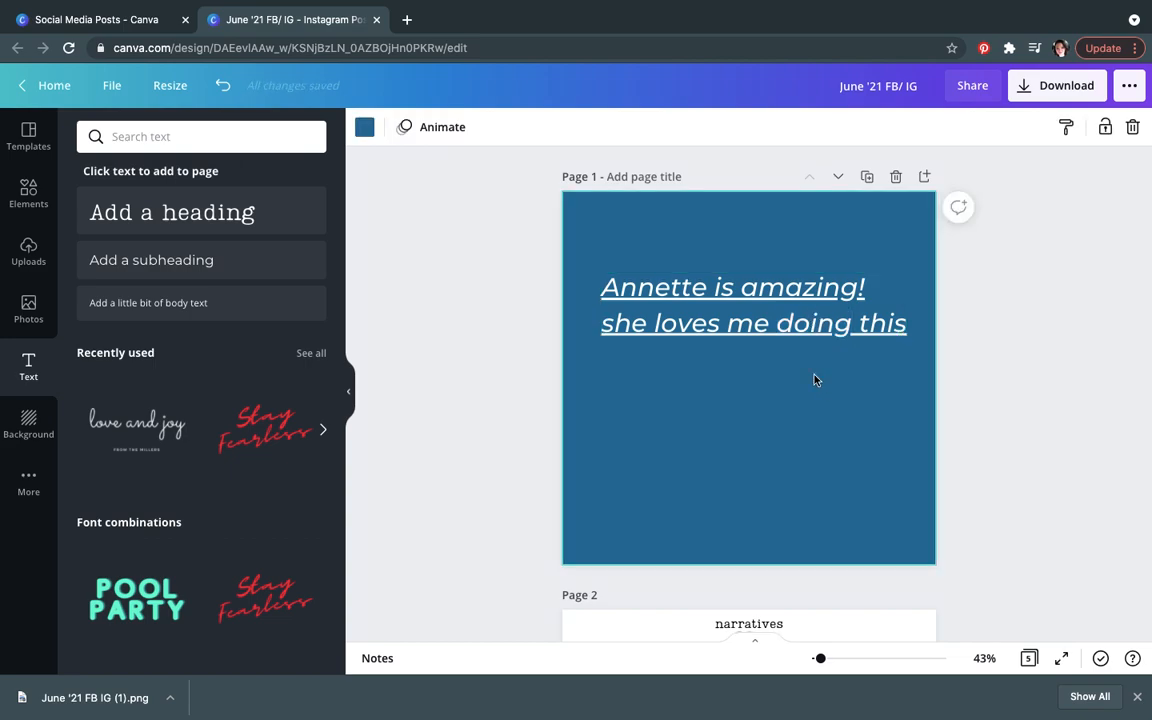
Step: Right-align the two-line heading and format it as a bulleted list
{"action": "left_click", "coordinate": [745, 310]}
{"action": "left_click", "coordinate": [702, 128]}
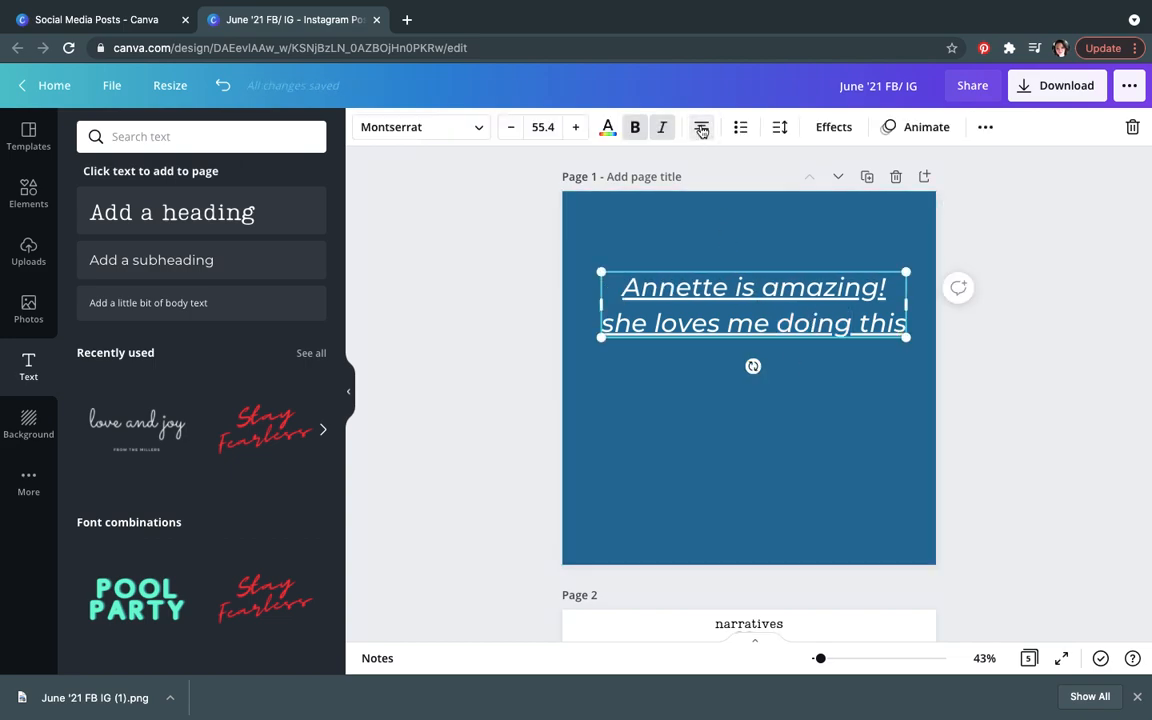
{"action": "left_click", "coordinate": [700, 402]}
{"action": "left_click", "coordinate": [636, 296]}
{"action": "left_click", "coordinate": [702, 128]}
{"action": "left_click", "coordinate": [703, 128]}
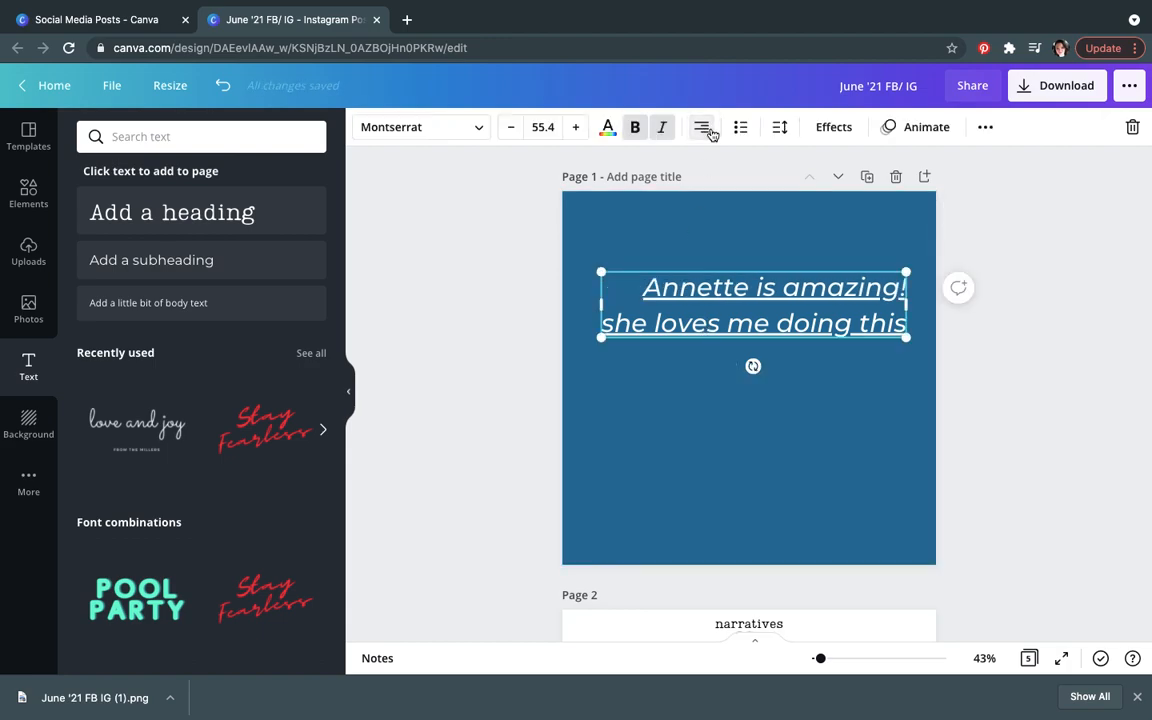
{"action": "left_click", "coordinate": [713, 392]}
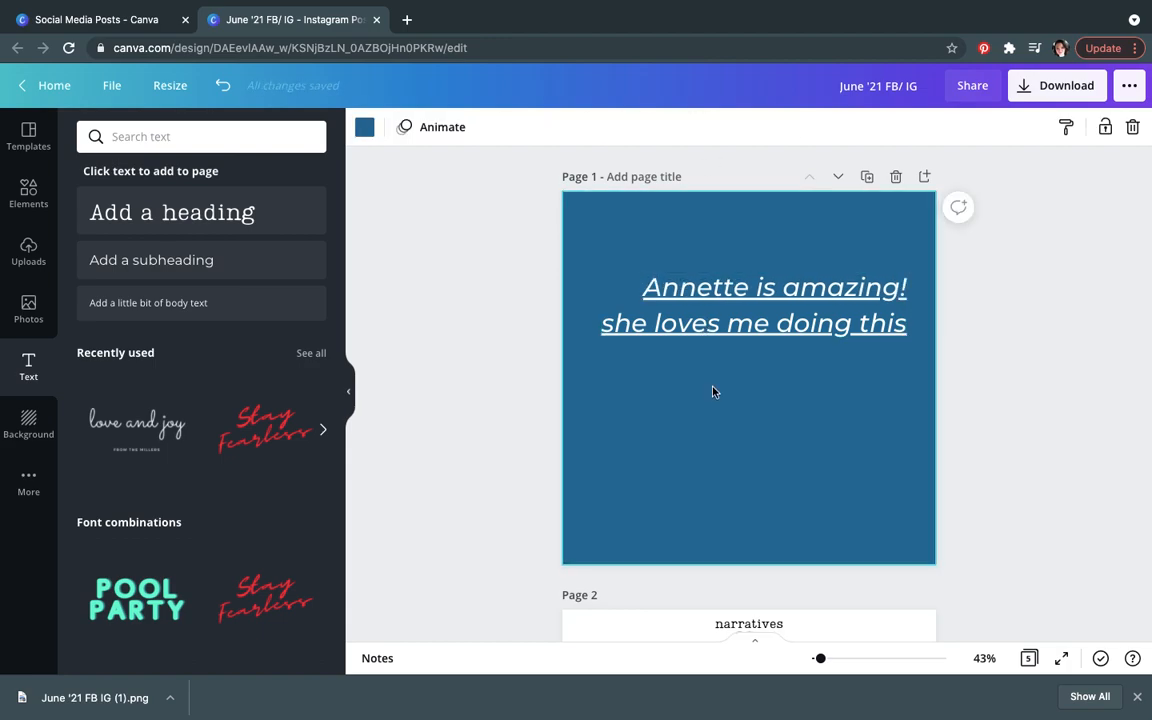
{"action": "left_click", "coordinate": [805, 331]}
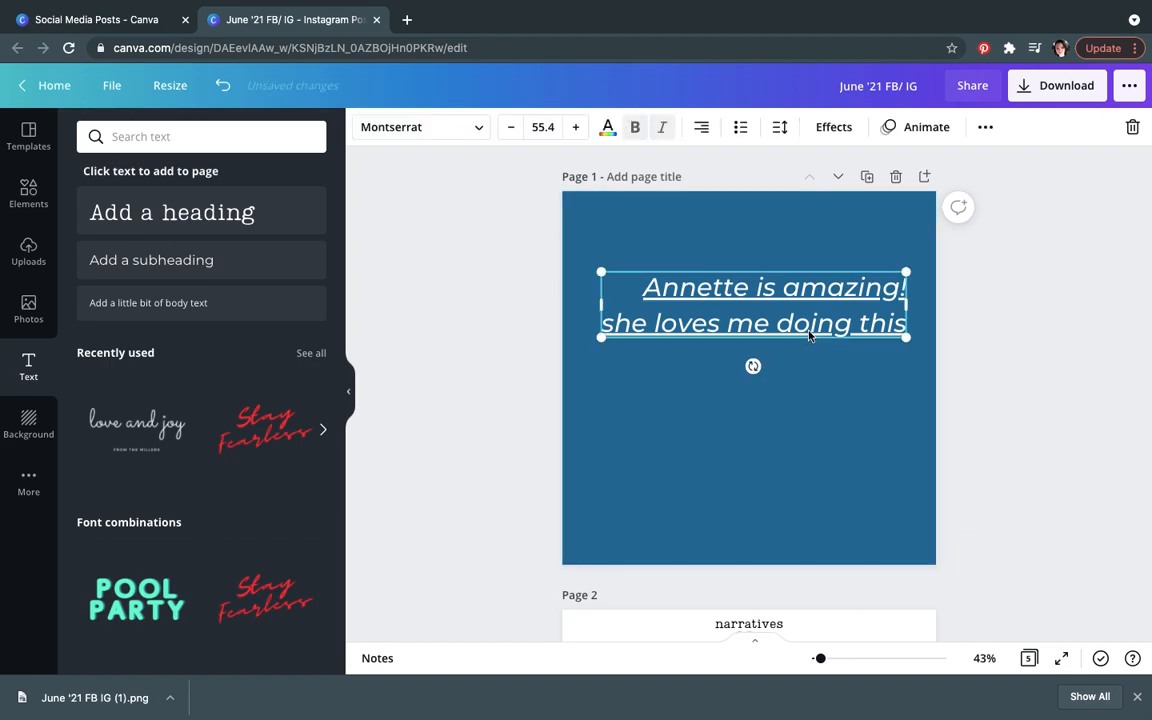
{"action": "left_click", "coordinate": [742, 129]}
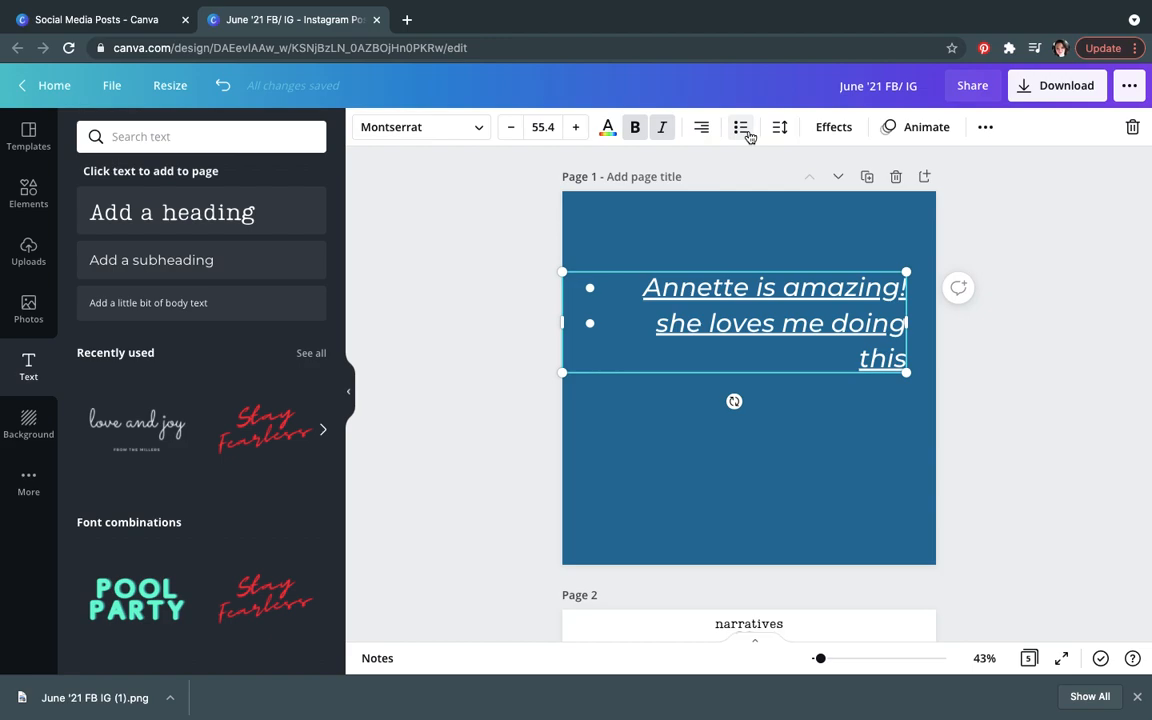
Step: Remove the bullets from the heading and set its letter spacing to 224 and line spacing to 1.52
{"action": "left_click", "coordinate": [745, 130]}
{"action": "left_click", "coordinate": [745, 130]}
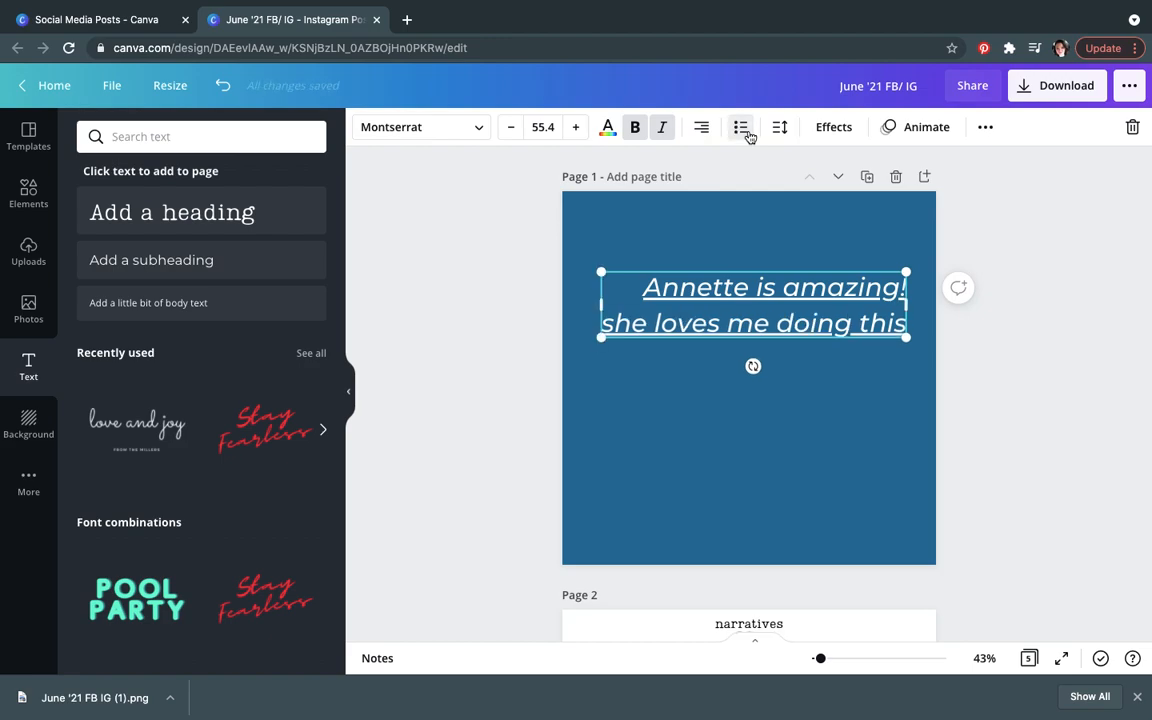
{"action": "left_click", "coordinate": [778, 134]}
{"action": "mouse_move", "coordinate": [902, 191]}
{"action": "left_mouse_down"}
{"action": "mouse_move", "coordinate": [932, 191]}
{"action": "mouse_move", "coordinate": [885, 185]}
{"action": "mouse_move", "coordinate": [923, 183]}
{"action": "left_mouse_up"}
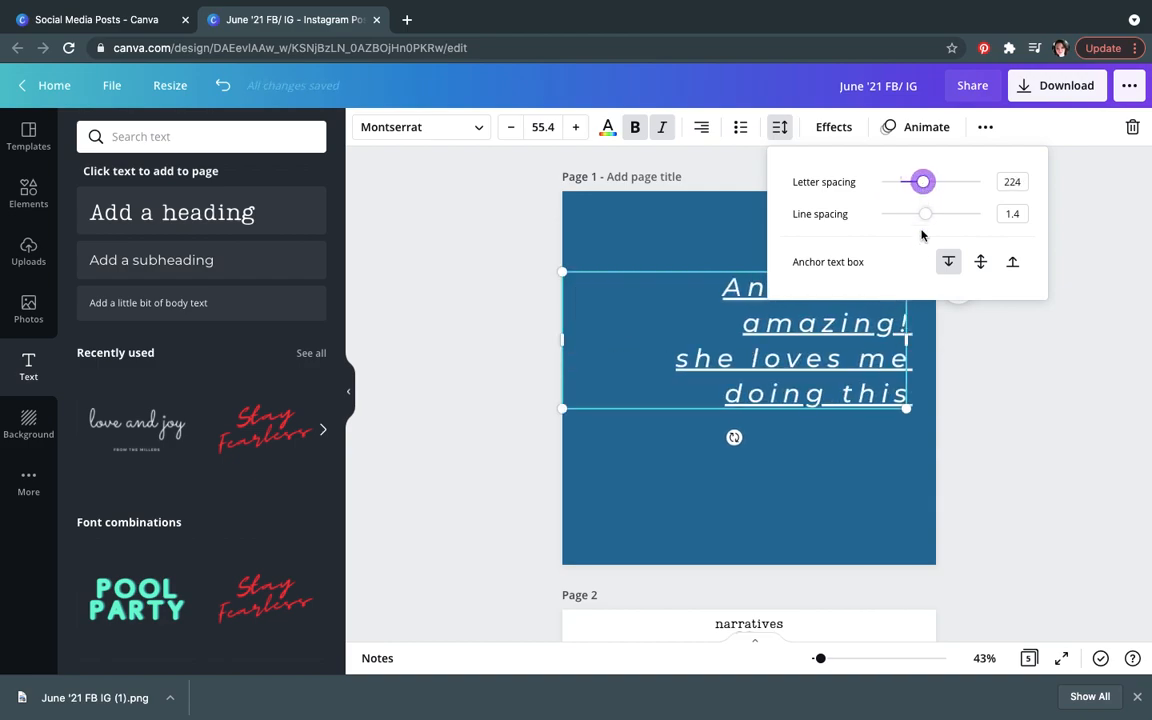
{"action": "left_click", "coordinate": [927, 215]}
{"action": "mouse_move", "coordinate": [928, 218]}
{"action": "left_mouse_down"}
{"action": "mouse_move", "coordinate": [899, 217]}
{"action": "mouse_move", "coordinate": [978, 225]}
{"action": "mouse_move", "coordinate": [947, 225]}
{"action": "left_mouse_up"}
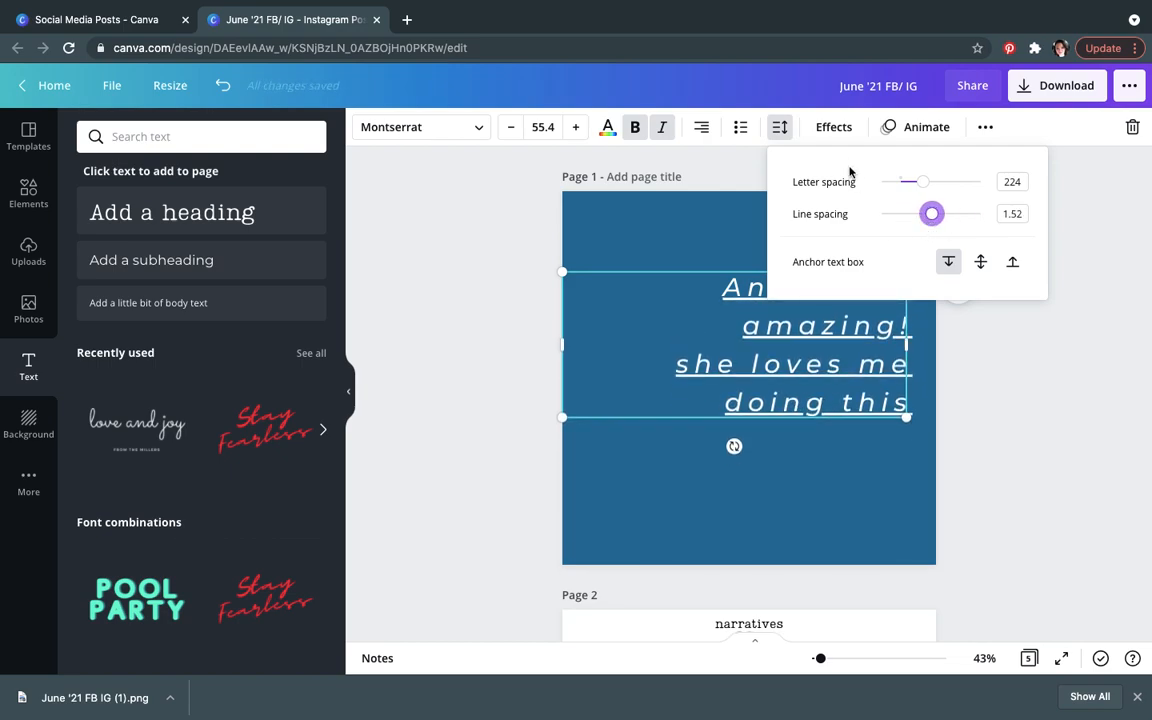
Step: Curve the heading text, trying curve values of 88, 24 and about 45, and move it up
{"action": "left_click", "coordinate": [834, 128]}
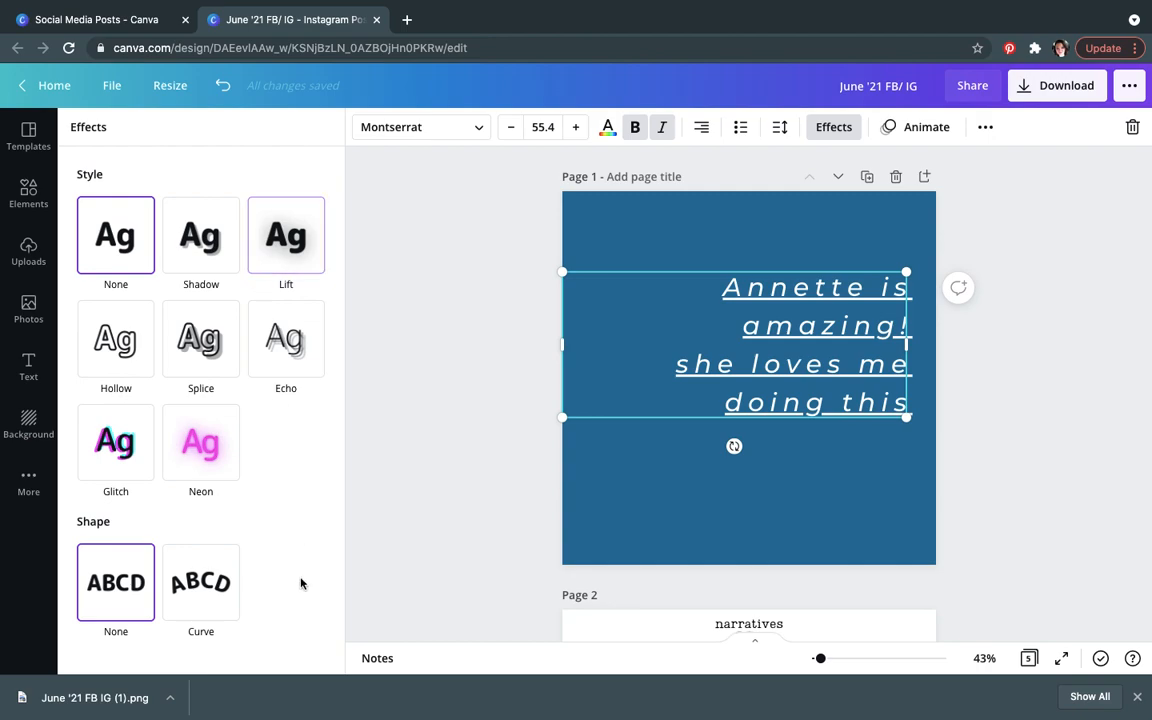
{"action": "left_click", "coordinate": [197, 612]}
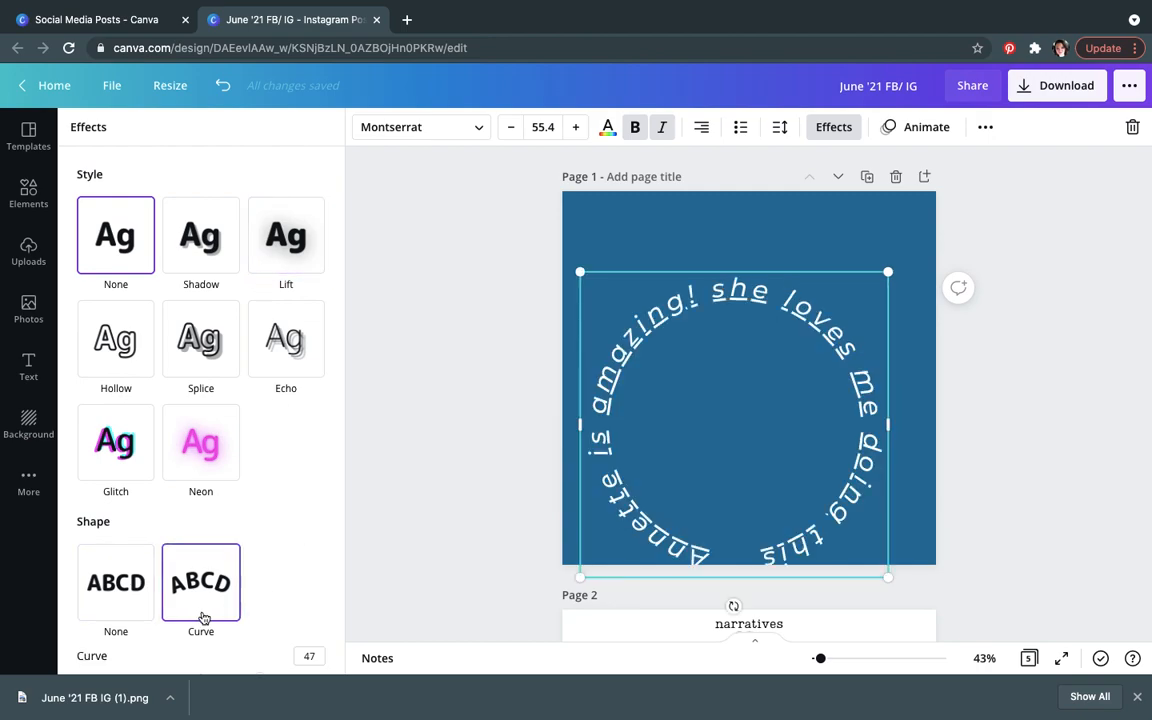
{"action": "left_click", "coordinate": [318, 656]}
{"action": "type", "text": "88"}
{"action": "key", "text": "Return"}
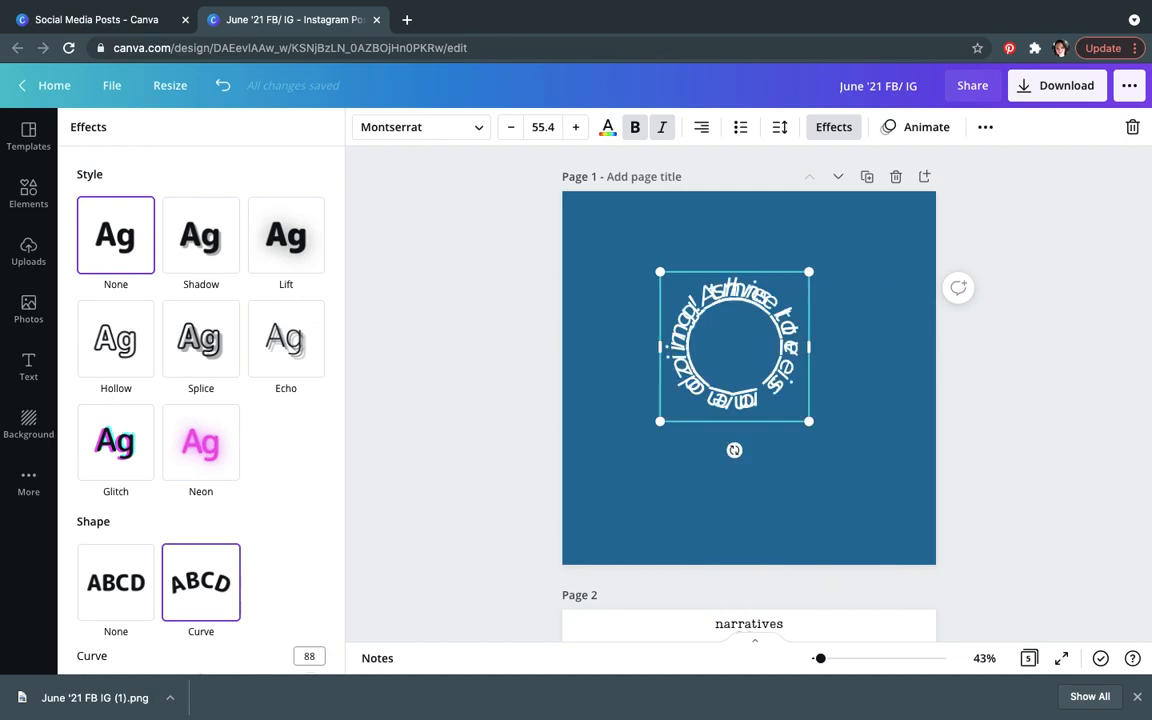
{"action": "left_click", "coordinate": [321, 657]}
{"action": "left_click", "coordinate": [296, 655]}
{"action": "type", "text": "24"}
{"action": "key", "text": "Delete"}
{"action": "key", "text": "Delete"}
{"action": "key", "text": "Return"}
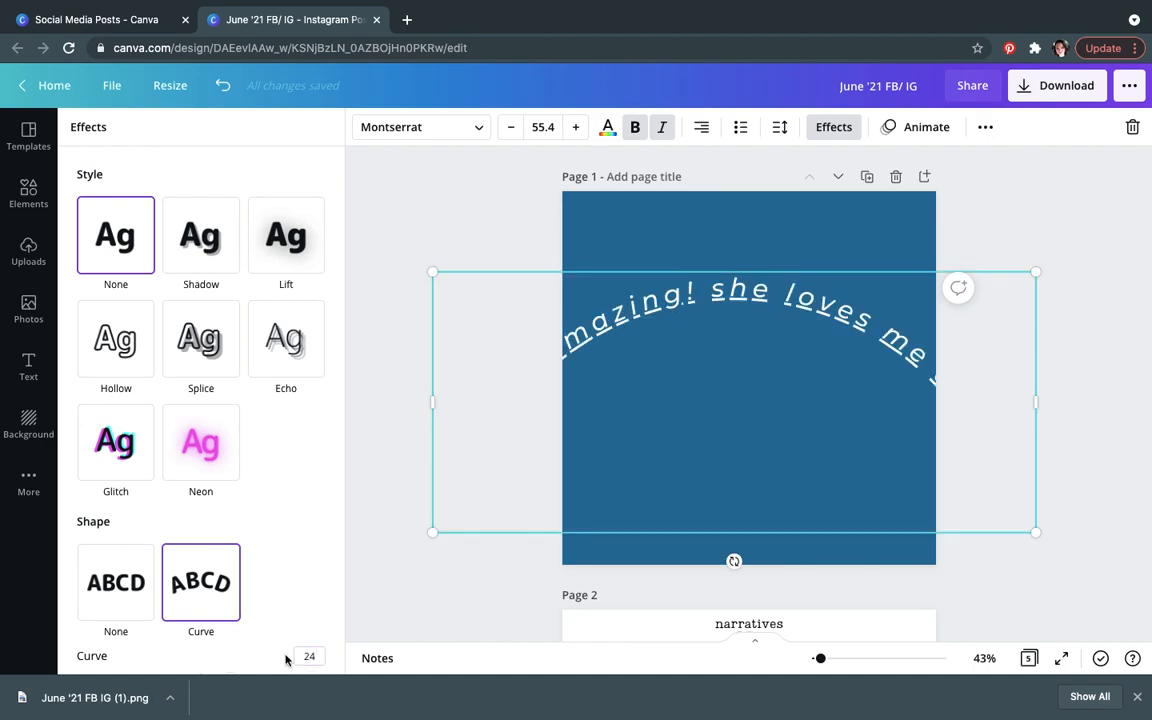
{"action": "left_click", "coordinate": [303, 658]}
{"action": "scroll", "coordinate": [311, 663], "scroll_direction": "down", "scroll_amount": 1}
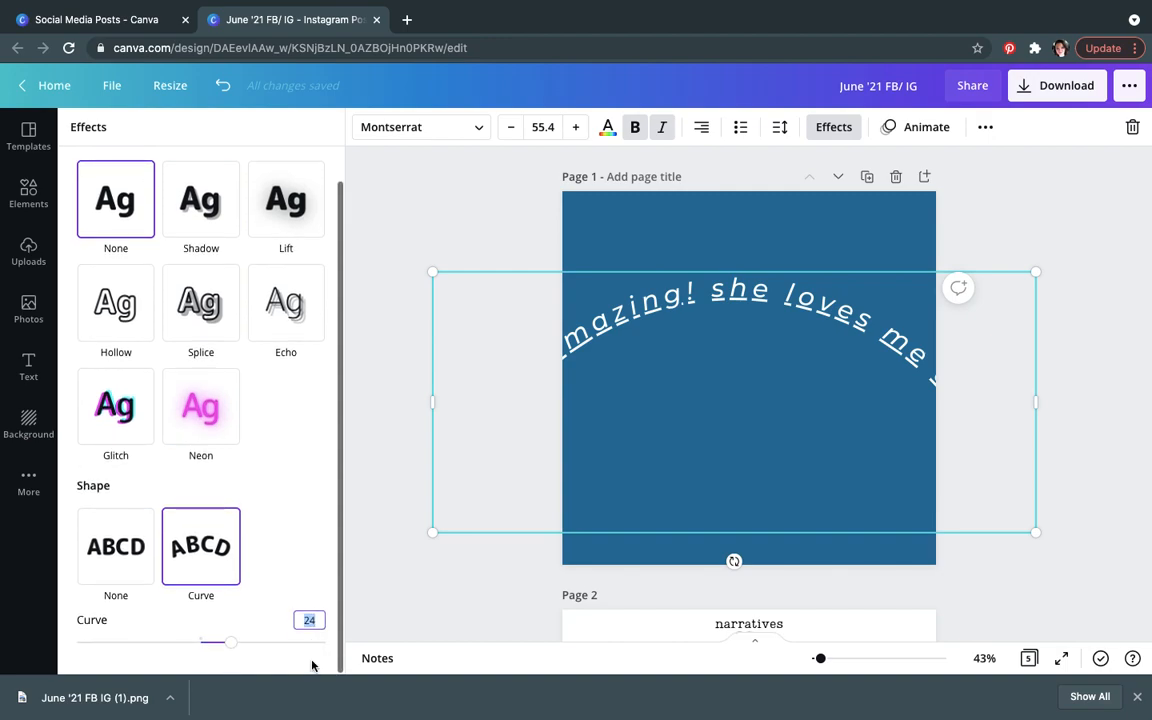
{"action": "left_click_drag", "start_coordinate": [231, 642], "coordinate": [257, 644]}
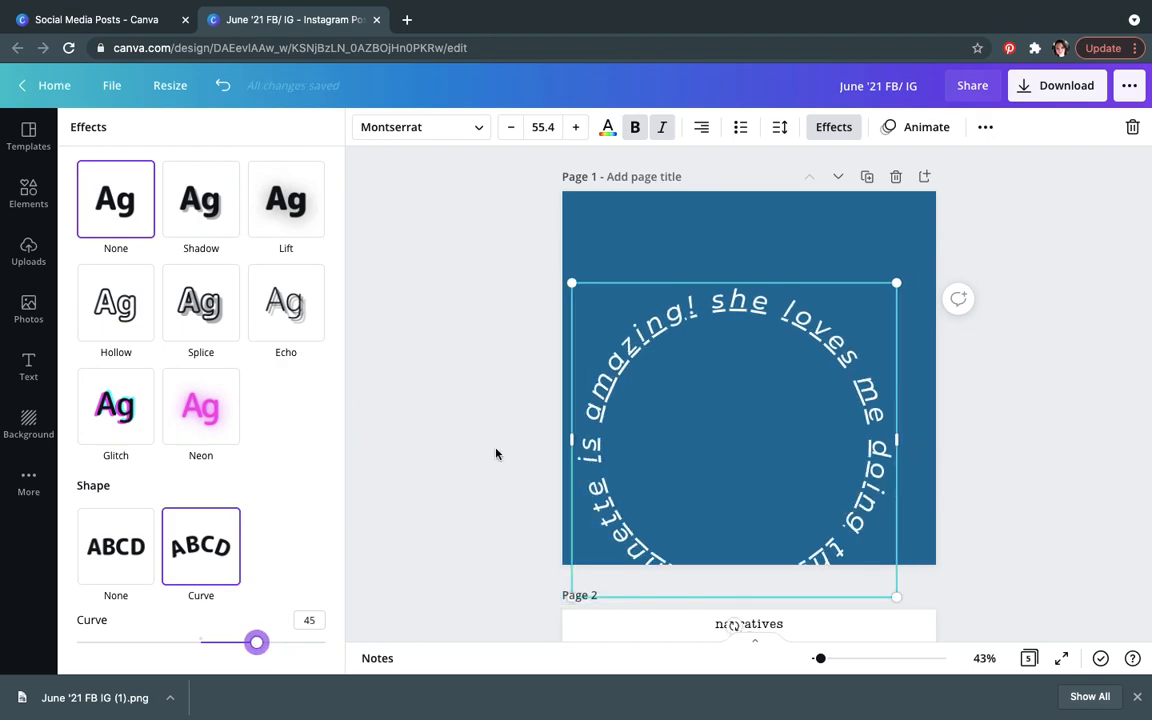
{"action": "left_click_drag", "start_coordinate": [707, 389], "coordinate": [712, 330]}
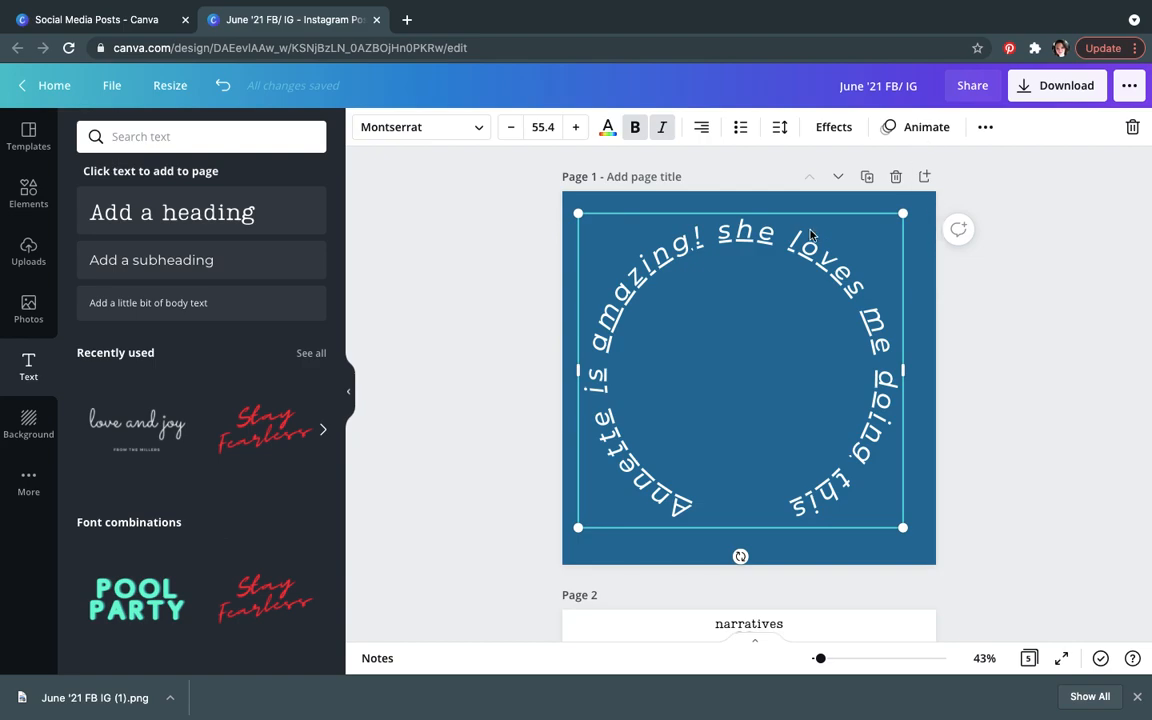
Step: Undo the curve and move changes to the heading
{"action": "key", "text": "super+z"}
{"action": "key", "text": "super+z"}
{"action": "key", "text": "super+z"}
{"action": "key", "text": "super+z"}
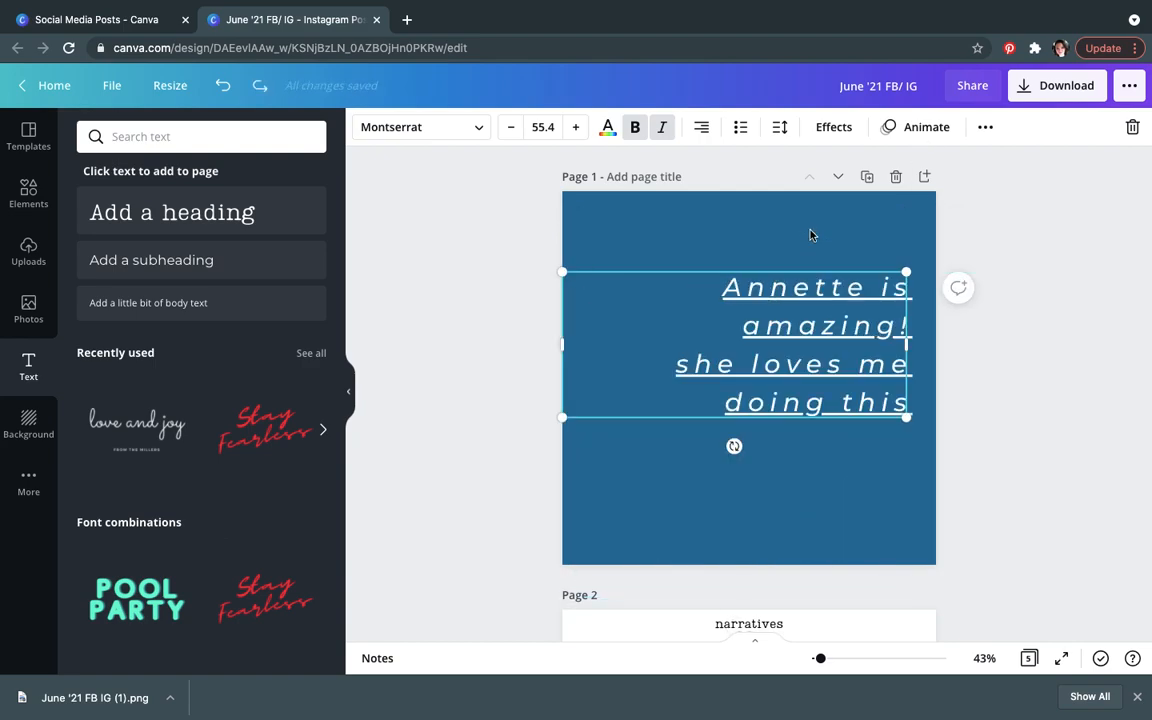
Step: Apply the Splice text effect to the heading after trying Lift and Glitch
{"action": "left_click", "coordinate": [831, 127]}
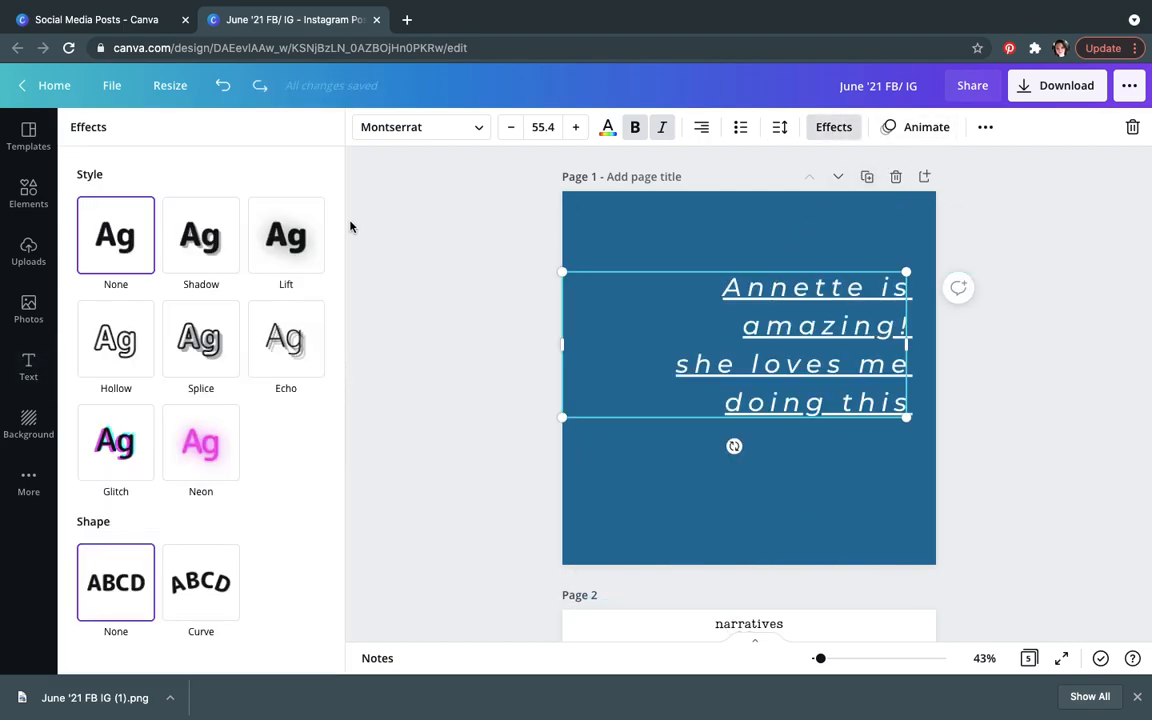
{"action": "left_click", "coordinate": [297, 237]}
{"action": "left_click", "coordinate": [116, 488]}
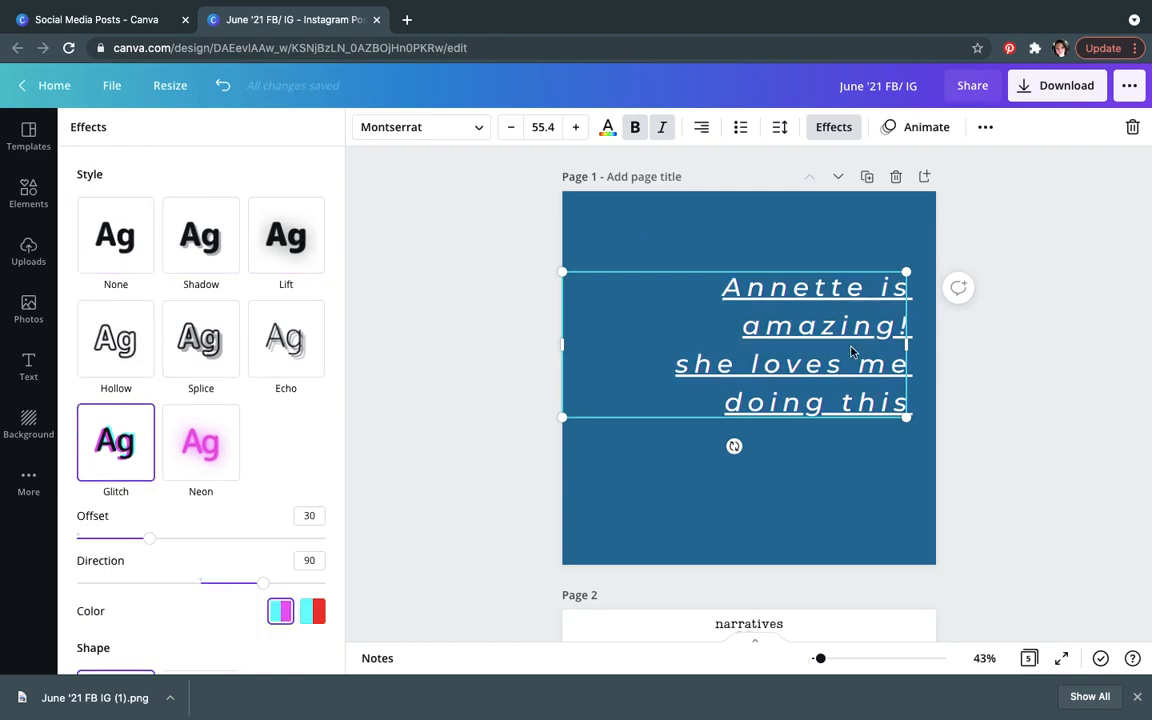
{"action": "left_click", "coordinate": [200, 342]}
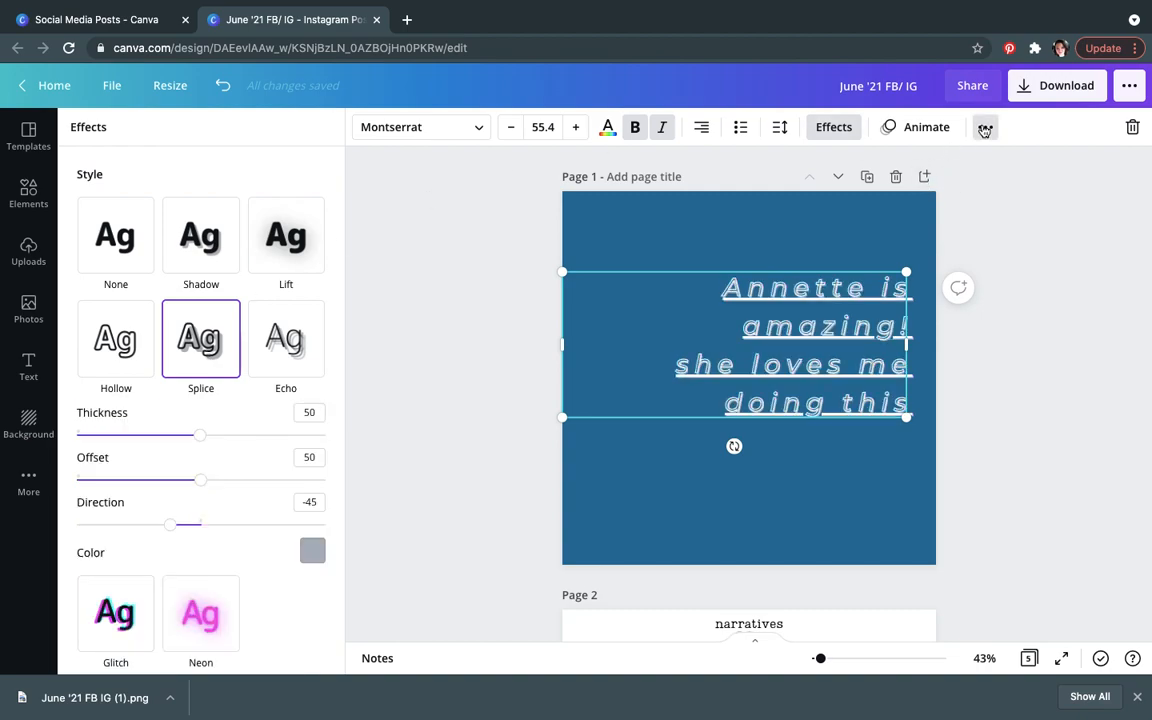
Step: Switch the heading to uppercase and align it to the centre and middle of the page
{"action": "left_click", "coordinate": [985, 127]}
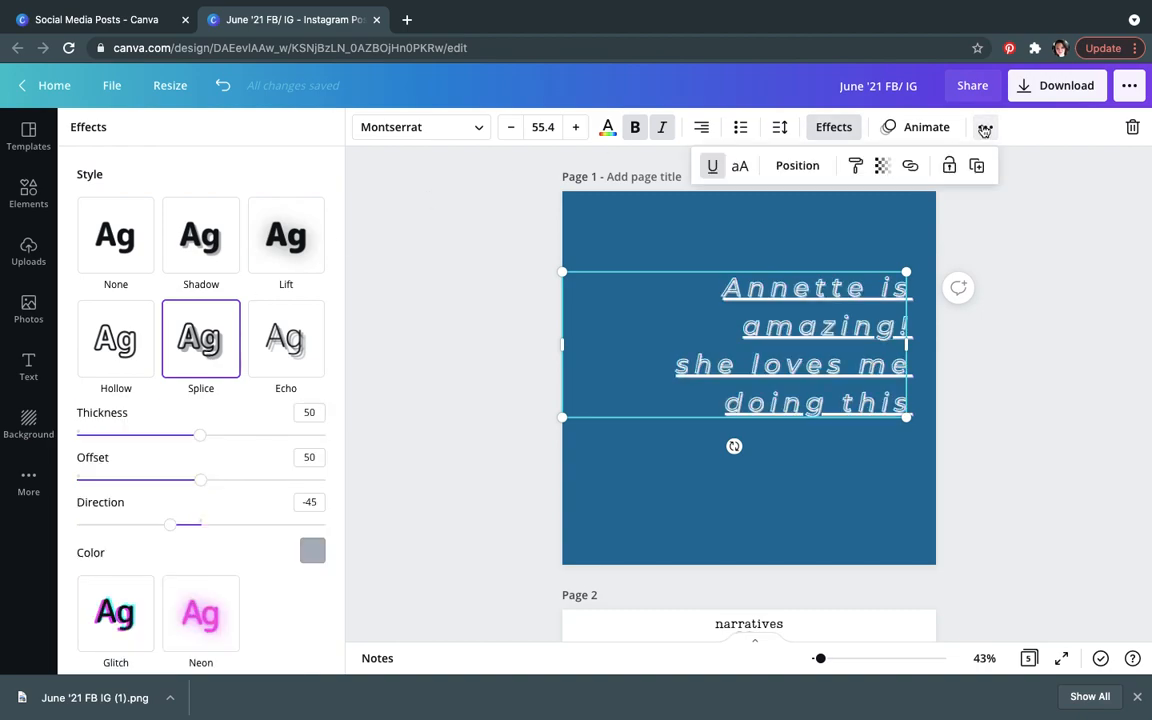
{"action": "left_click", "coordinate": [740, 170]}
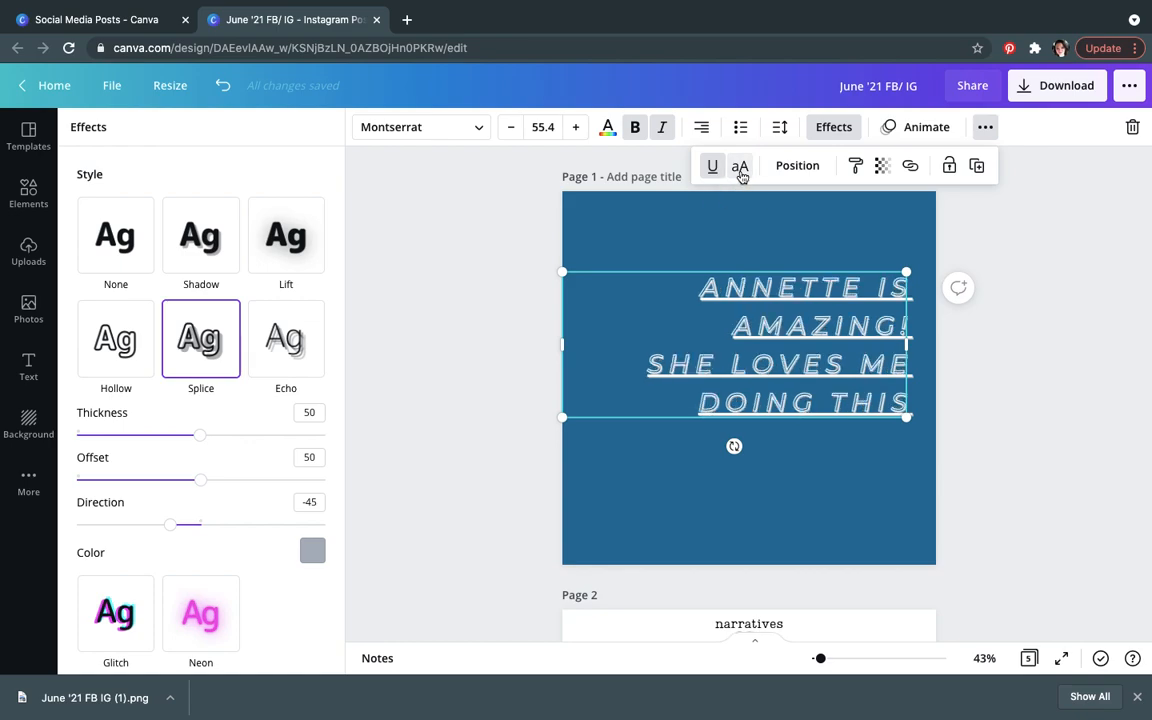
{"action": "left_click", "coordinate": [797, 165]}
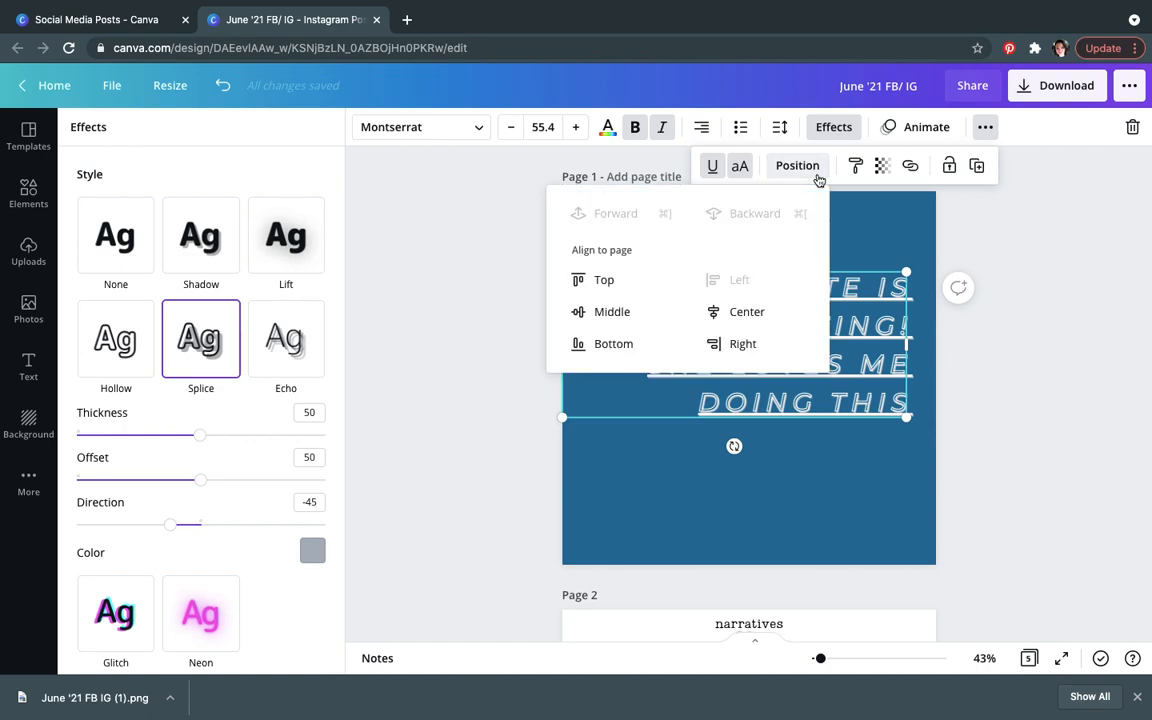
{"action": "left_click", "coordinate": [771, 311]}
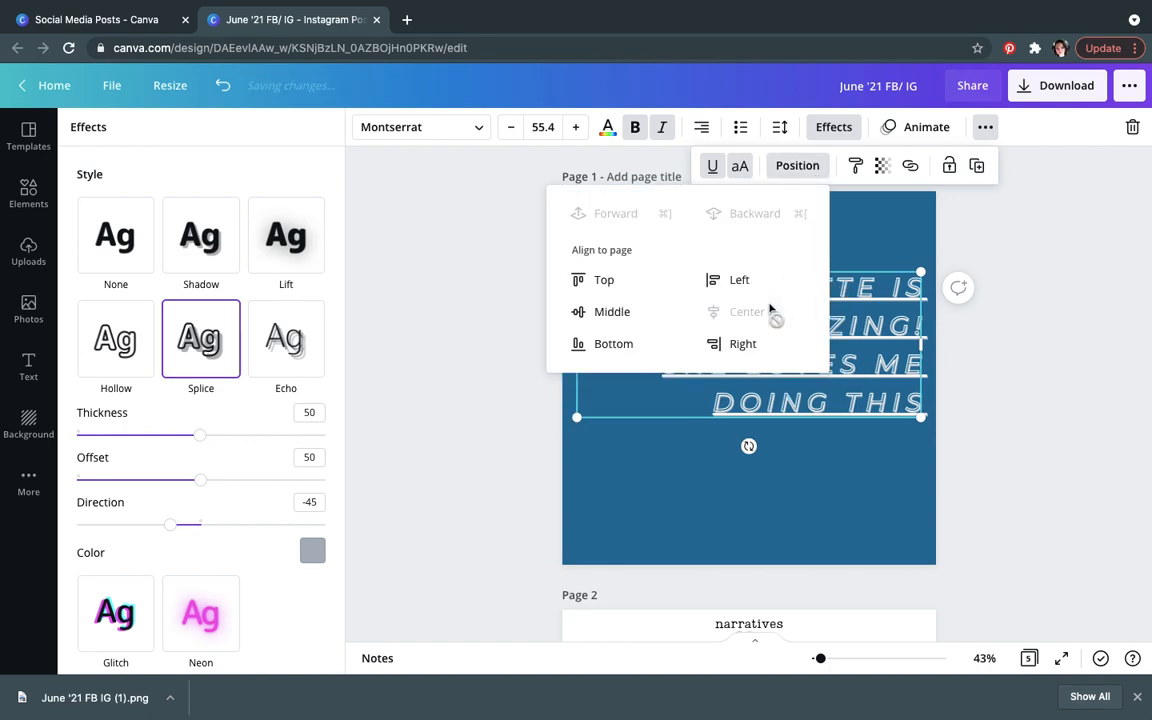
{"action": "left_click", "coordinate": [632, 318]}
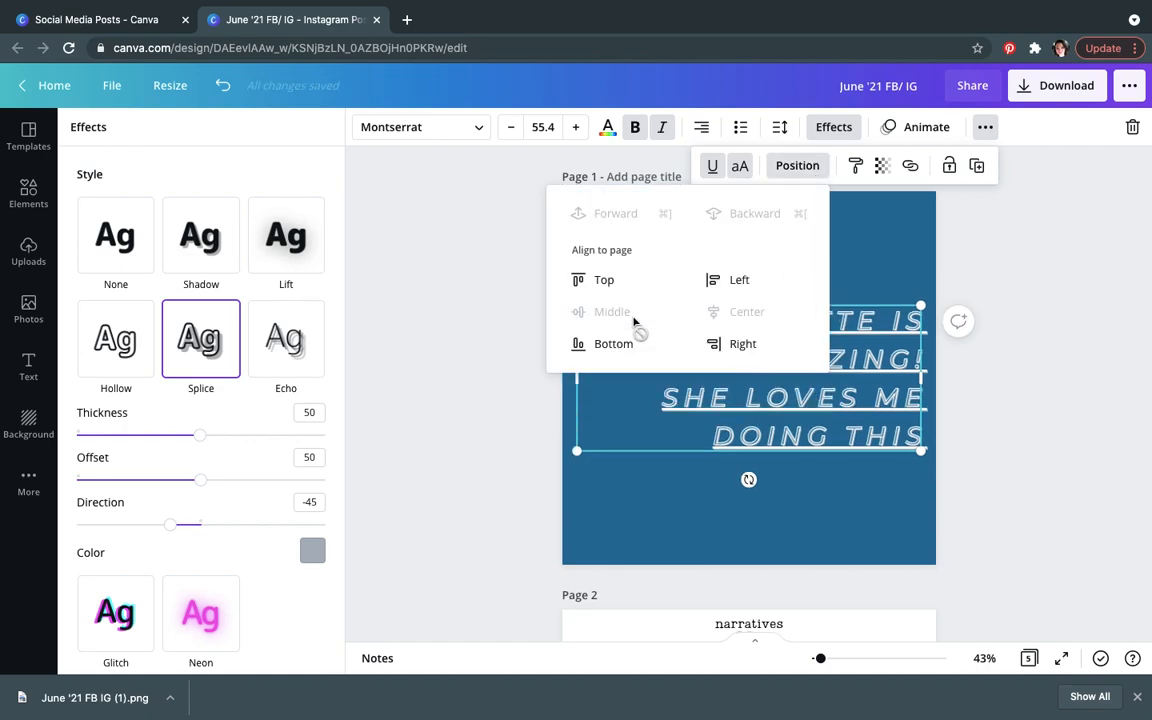
{"action": "left_click", "coordinate": [884, 168]}
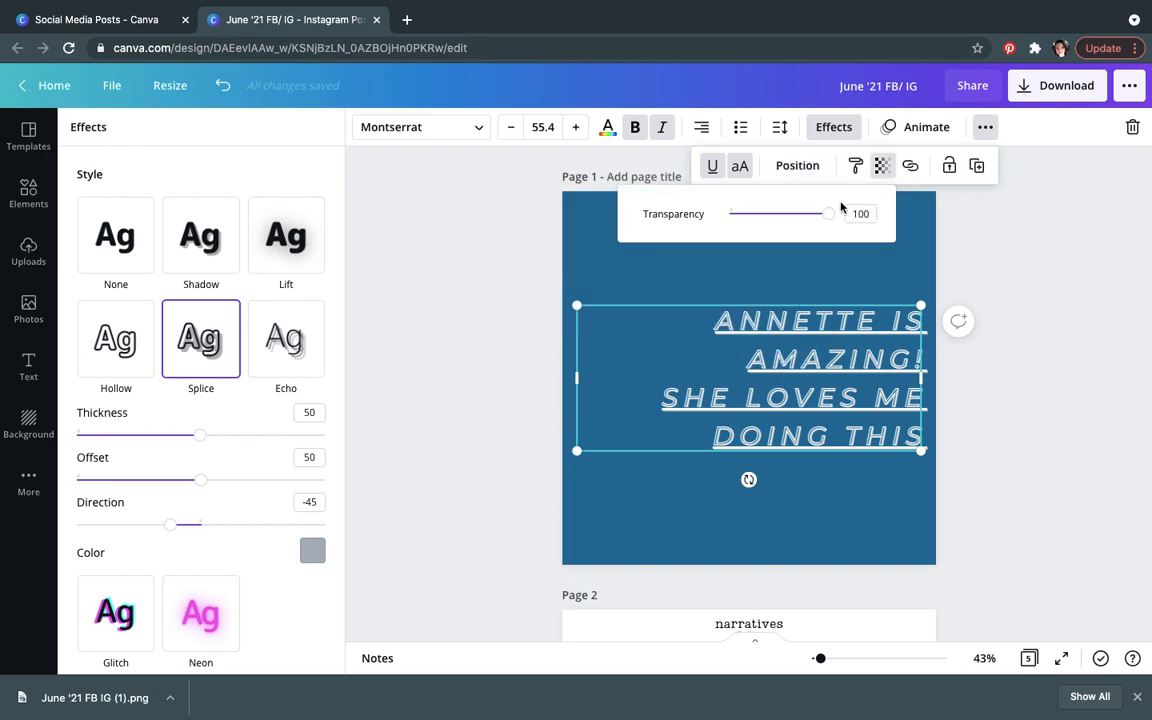
{"action": "mouse_move", "coordinate": [826, 214]}
{"action": "left_mouse_down"}
{"action": "mouse_move", "coordinate": [771, 219]}
{"action": "mouse_move", "coordinate": [840, 210]}
{"action": "left_mouse_up"}
{"action": "left_click", "coordinate": [910, 168]}
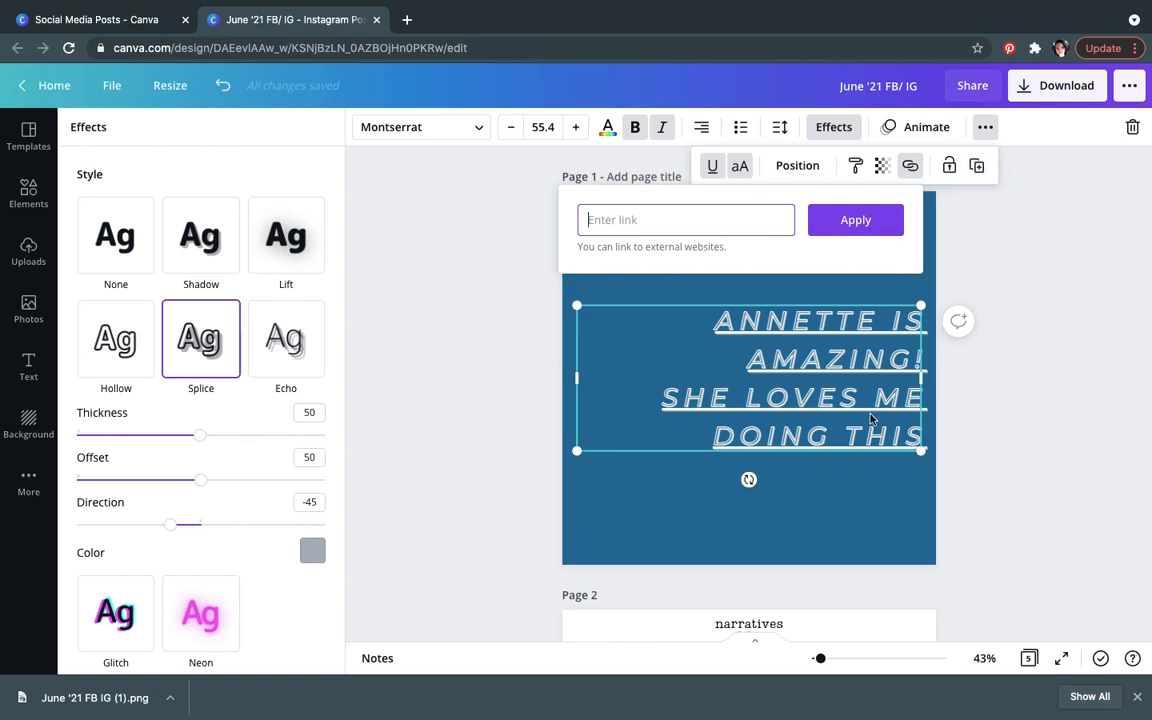
Step: Duplicate the heading, move the copy upward, and delete it
{"action": "left_click", "coordinate": [978, 167]}
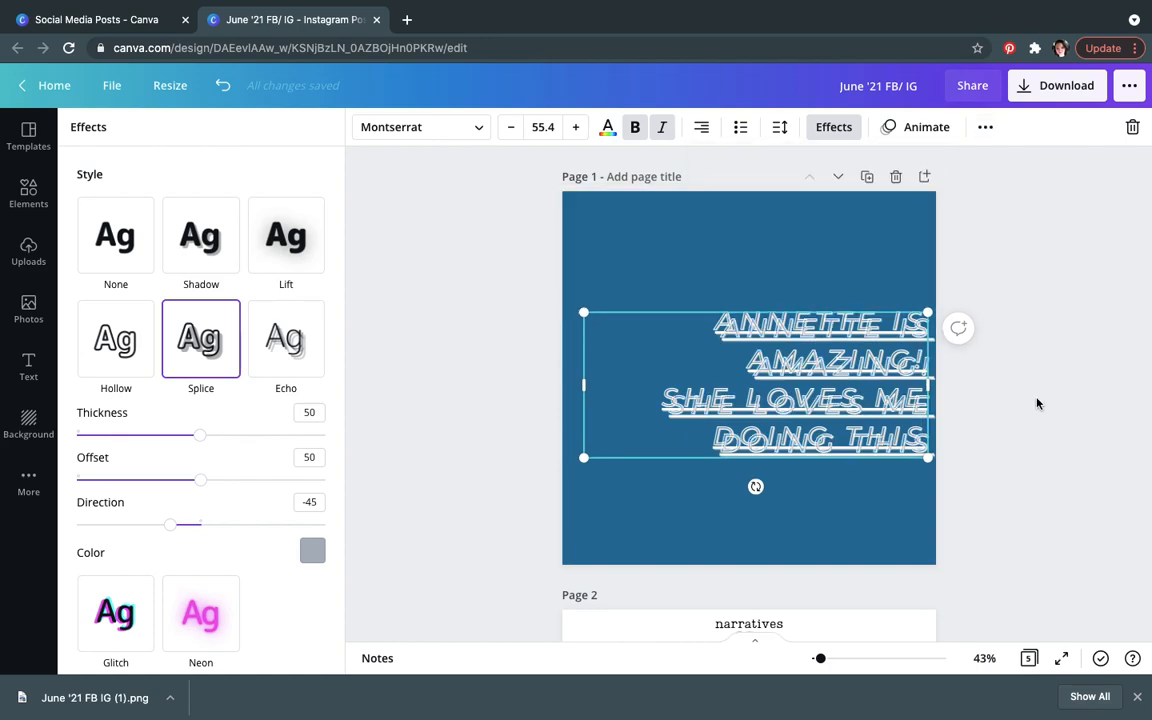
{"action": "left_click_drag", "start_coordinate": [791, 353], "coordinate": [848, 275]}
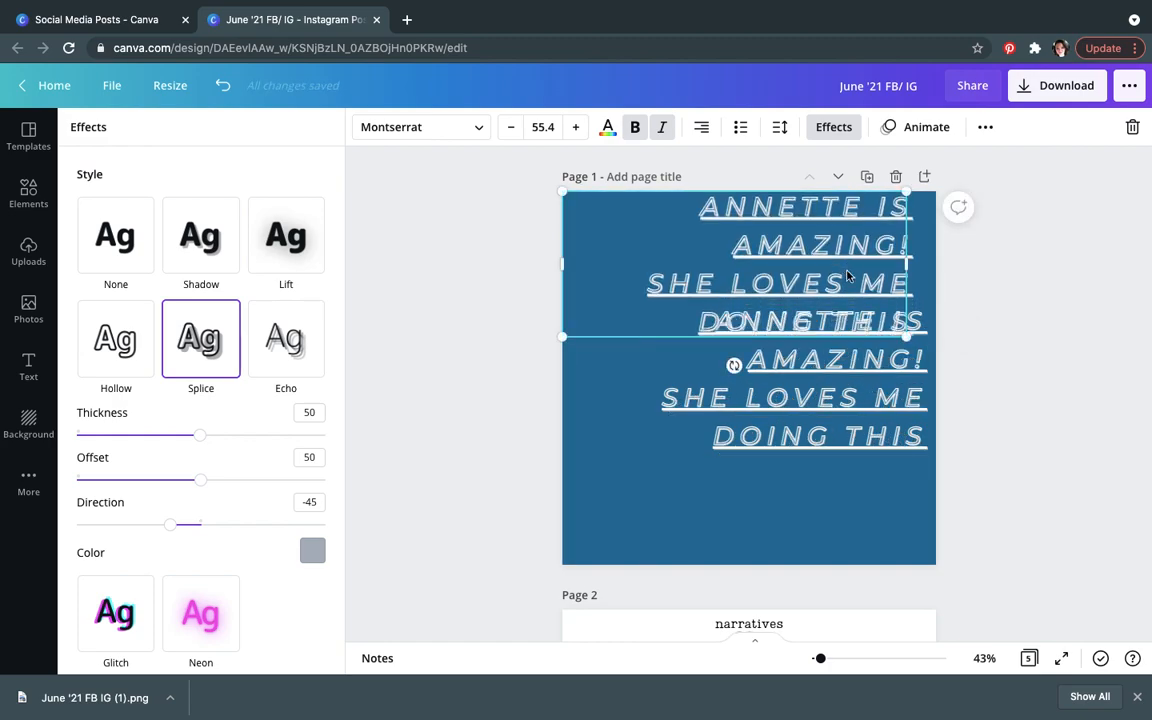
{"action": "key", "text": "Delete"}
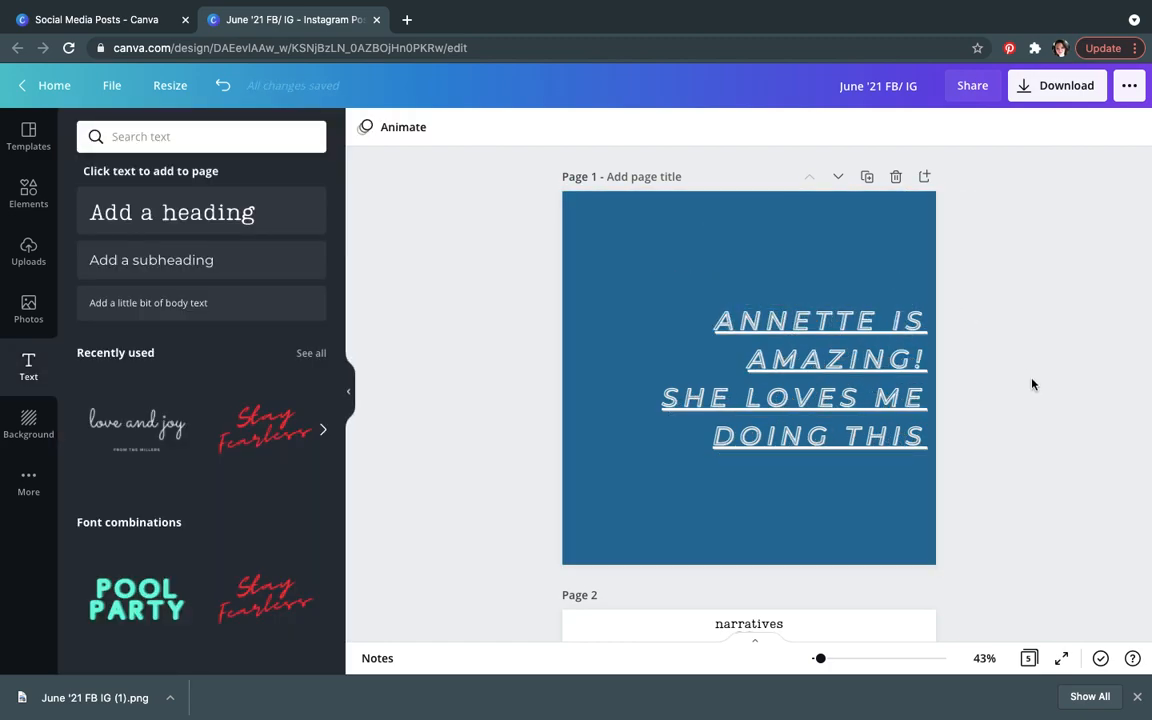
Step: Apply the Stomp text animation to the heading
{"action": "left_click", "coordinate": [630, 258]}
{"action": "left_click", "coordinate": [712, 355]}
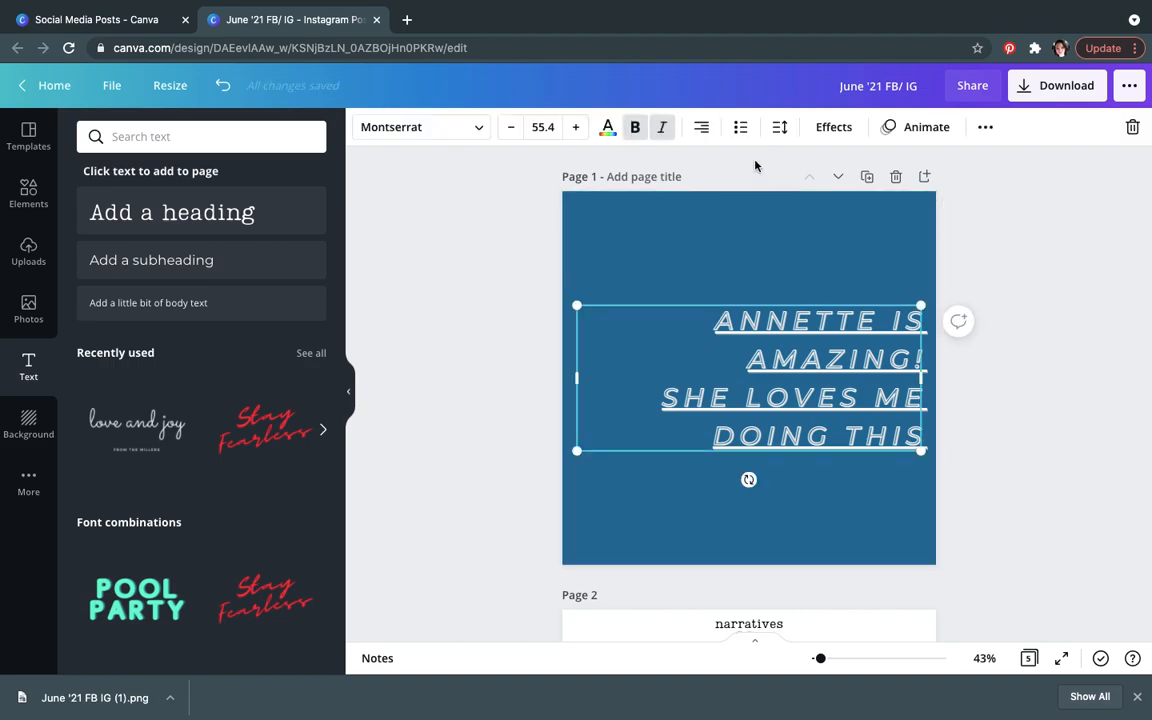
{"action": "left_click", "coordinate": [907, 130]}
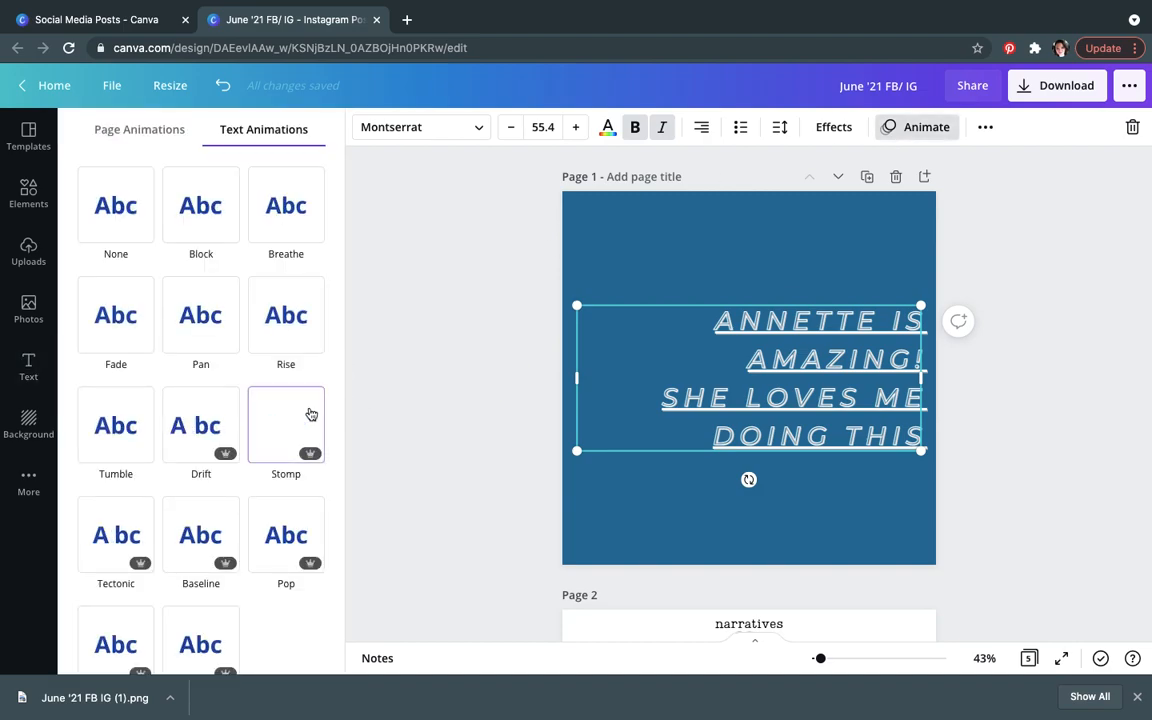
{"action": "left_click", "coordinate": [287, 428]}
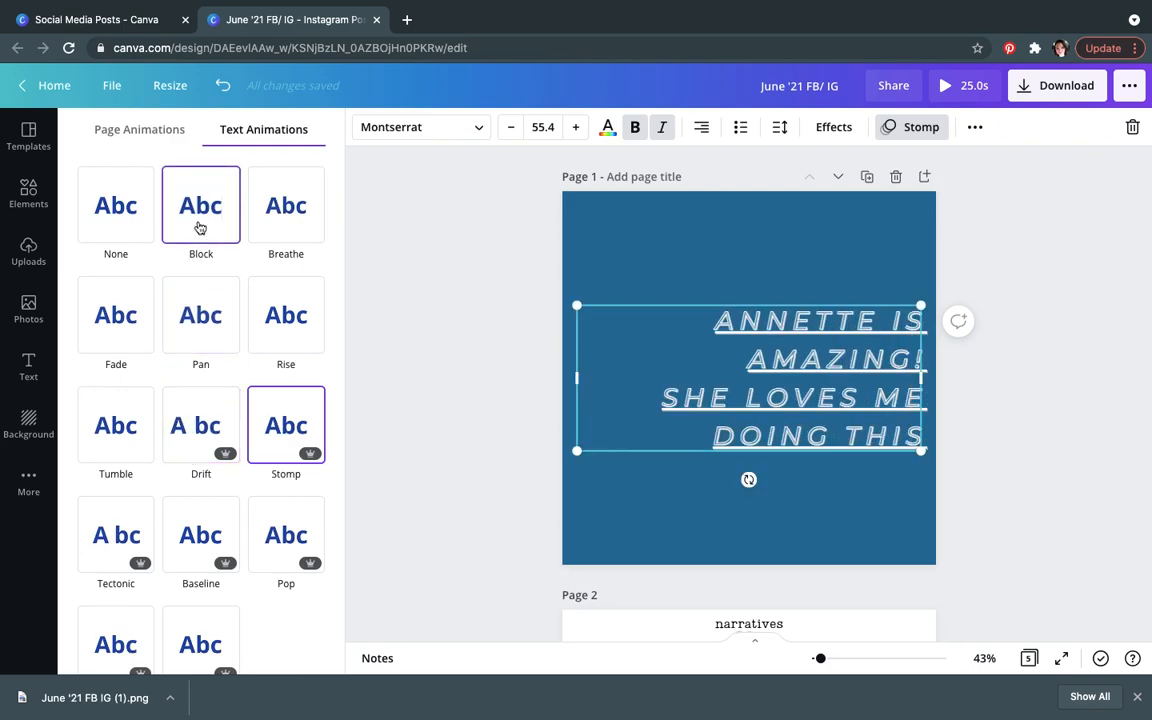
Step: Open the page animation options for page 1 without applying one
{"action": "left_click", "coordinate": [386, 253]}
{"action": "left_click", "coordinate": [627, 239]}
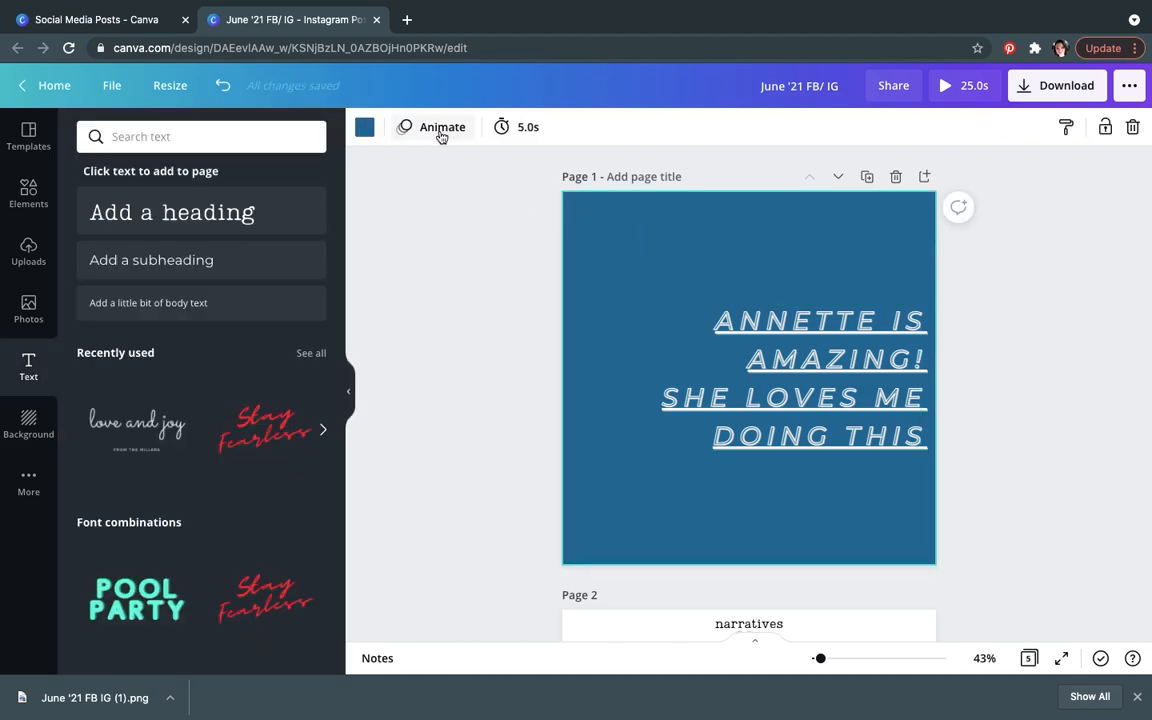
{"action": "left_click", "coordinate": [438, 128]}
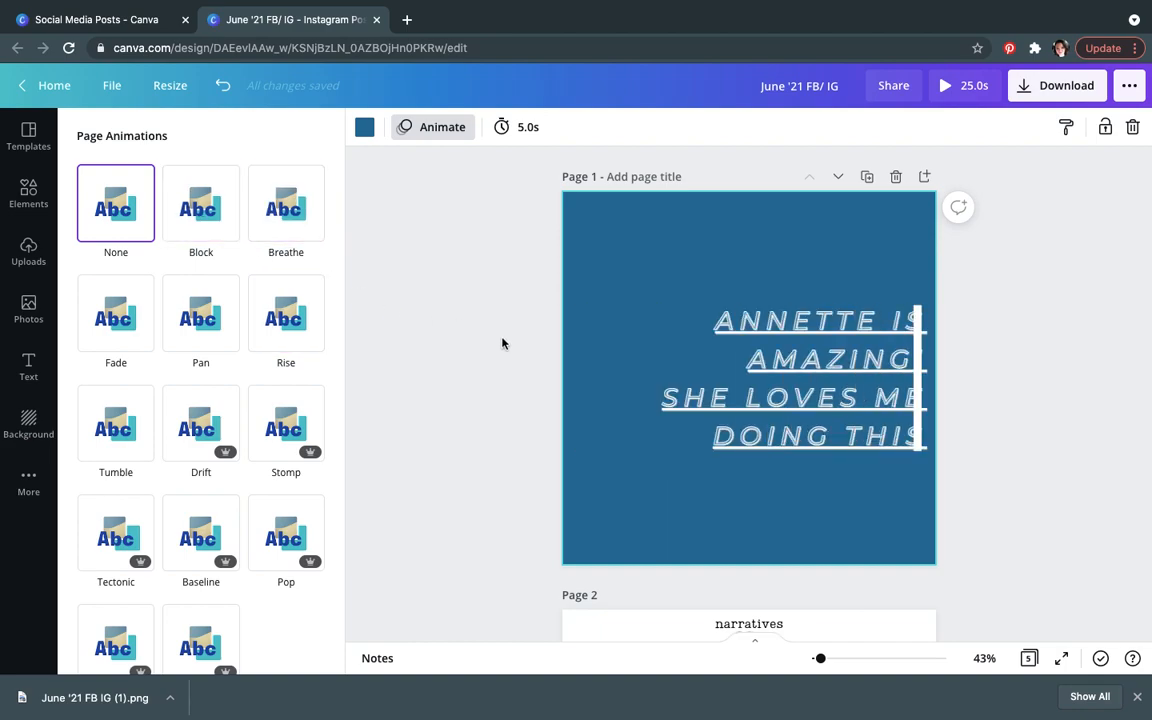
{"action": "left_click", "coordinate": [1029, 544]}
{"action": "scroll", "coordinate": [1029, 544], "scroll_direction": "down", "scroll_amount": 3}
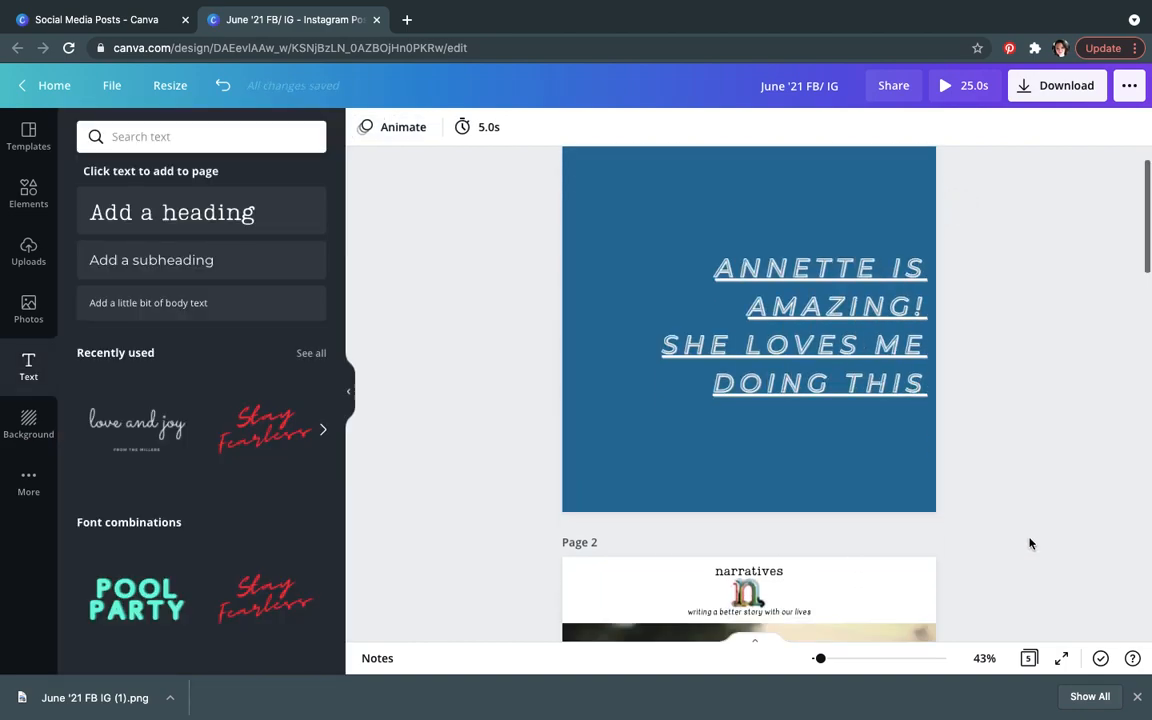
Step: Select page 2 and browse its page animation options without applying one
{"action": "left_click", "coordinate": [891, 483]}
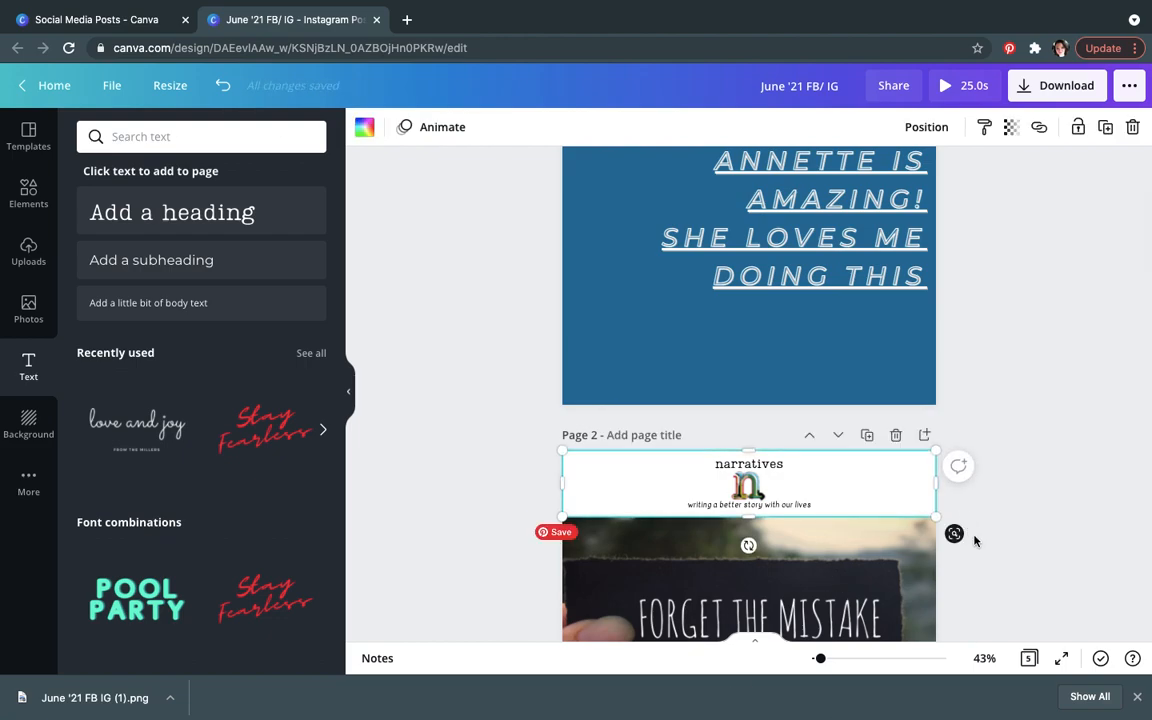
{"action": "left_click", "coordinate": [975, 541]}
{"action": "scroll", "coordinate": [975, 541], "scroll_direction": "down", "scroll_amount": 4}
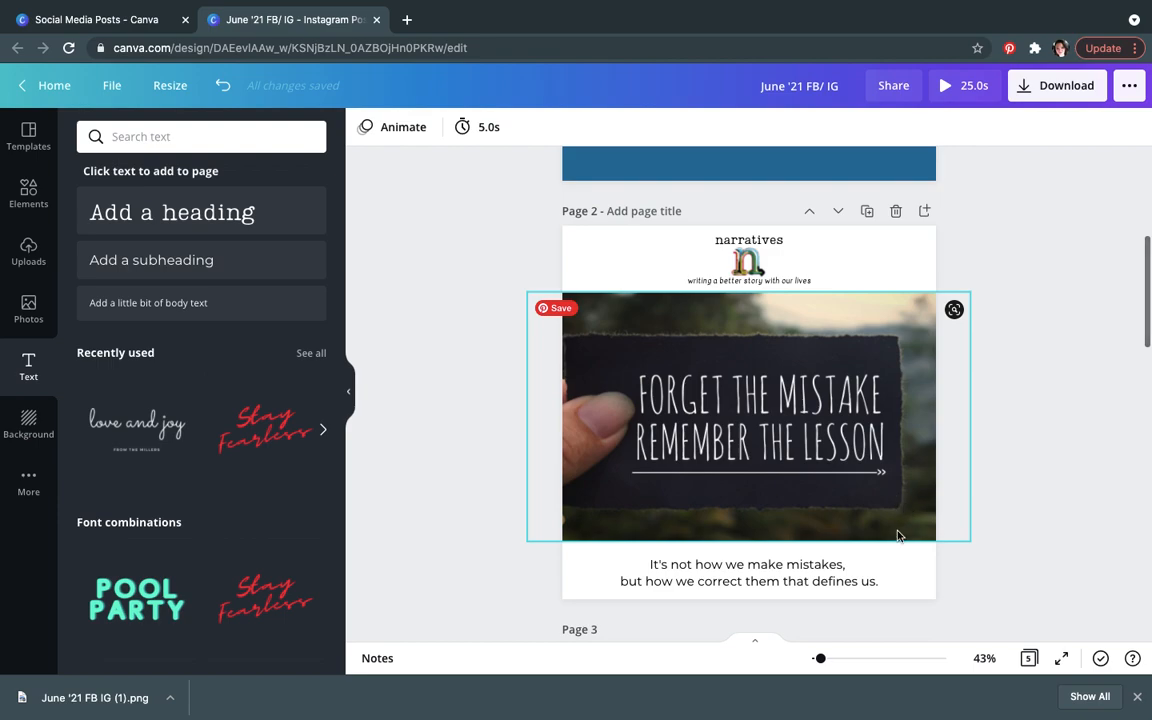
{"action": "left_click", "coordinate": [892, 581]}
{"action": "left_click", "coordinate": [411, 126]}
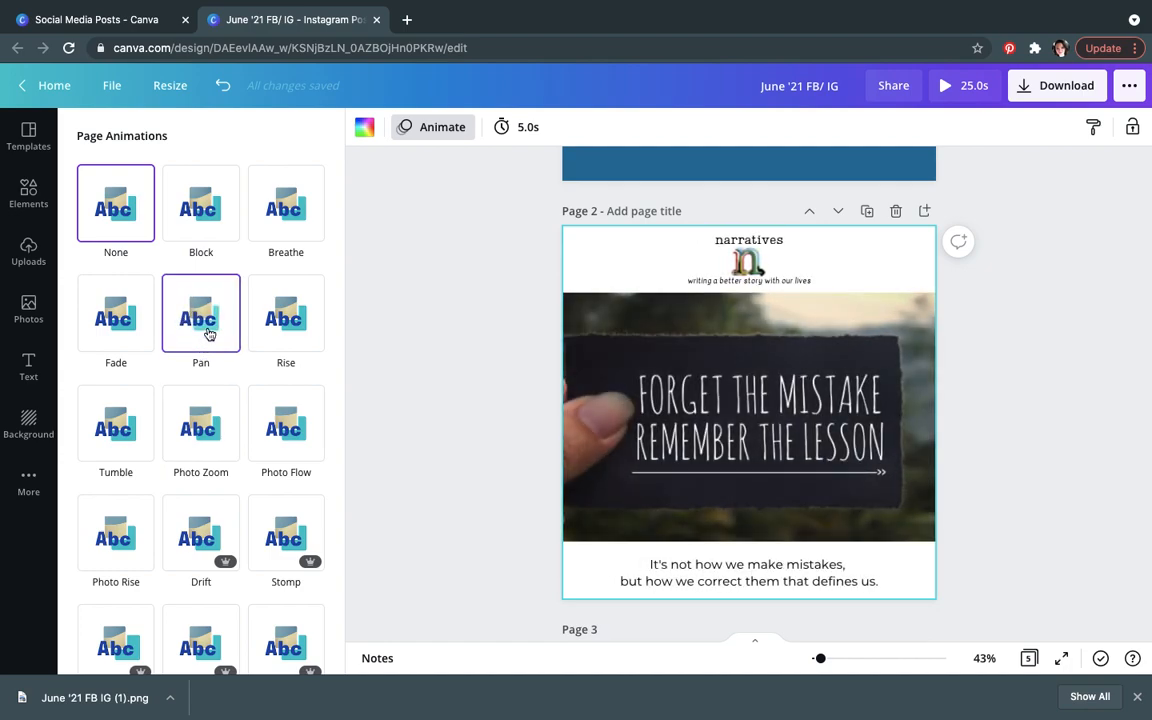
{"action": "left_click", "coordinate": [1083, 271]}
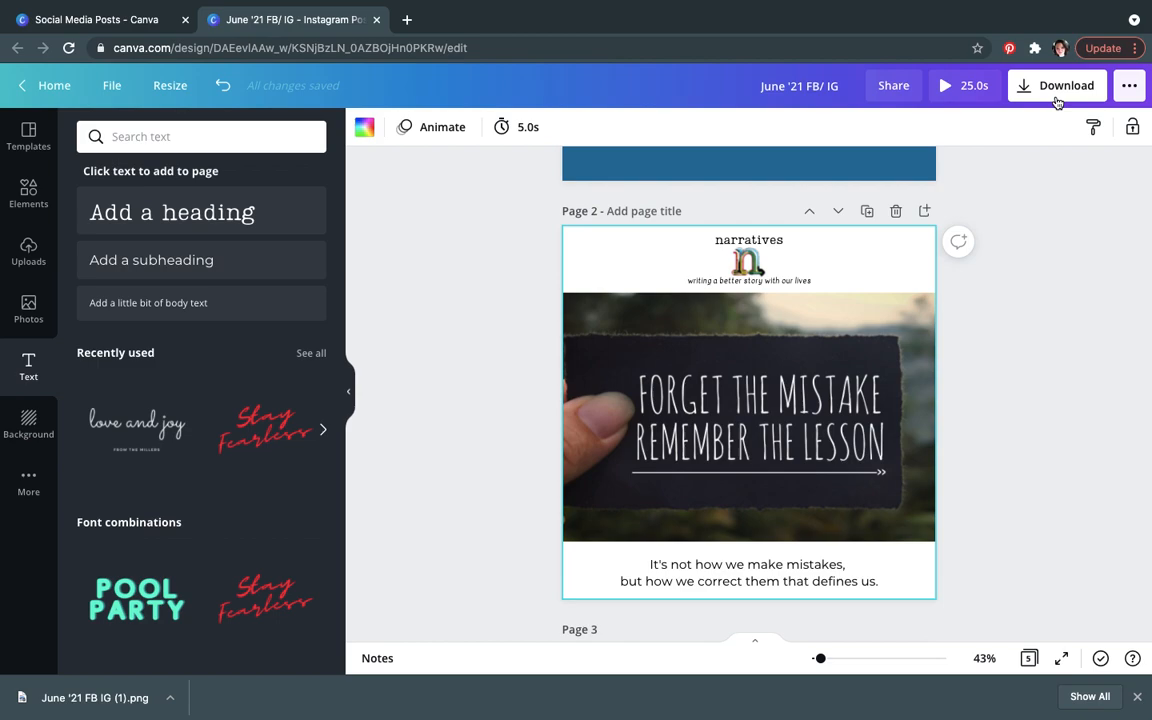
{"action": "left_click", "coordinate": [1052, 318]}
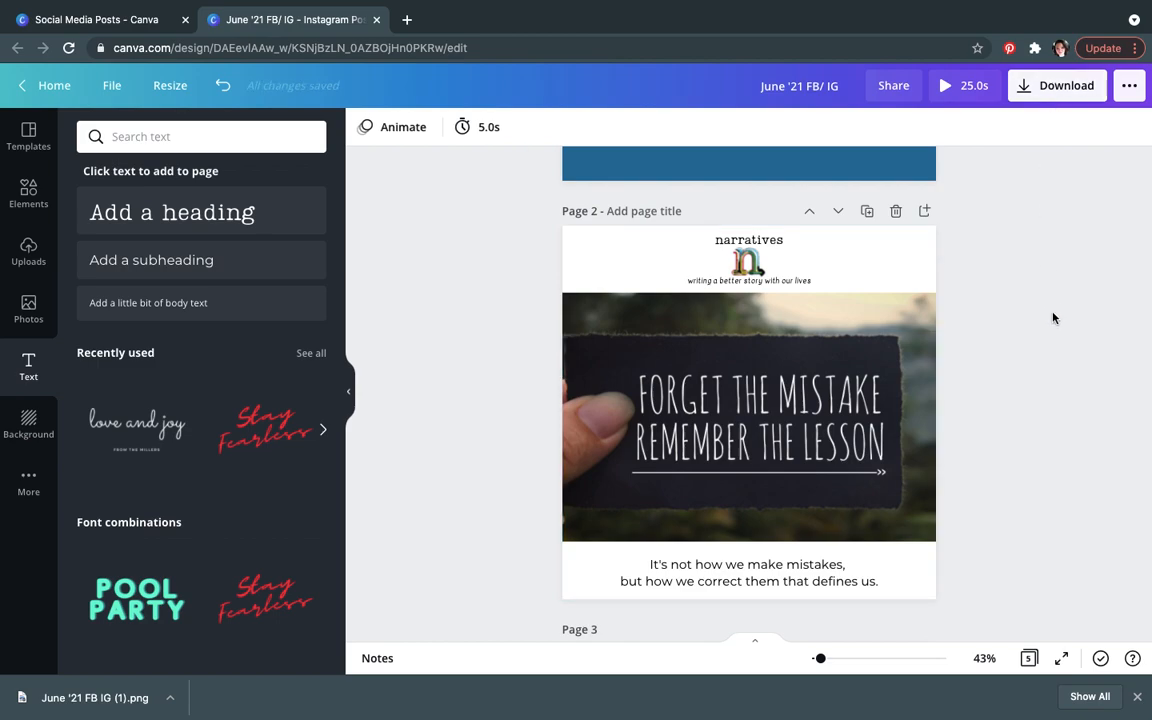
Step: Open the download options for the design and browse the file types without downloading
{"action": "scroll", "coordinate": [1052, 318], "scroll_direction": "up", "scroll_amount": 3}
{"action": "scroll", "coordinate": [1052, 318], "scroll_direction": "up", "scroll_amount": 3}
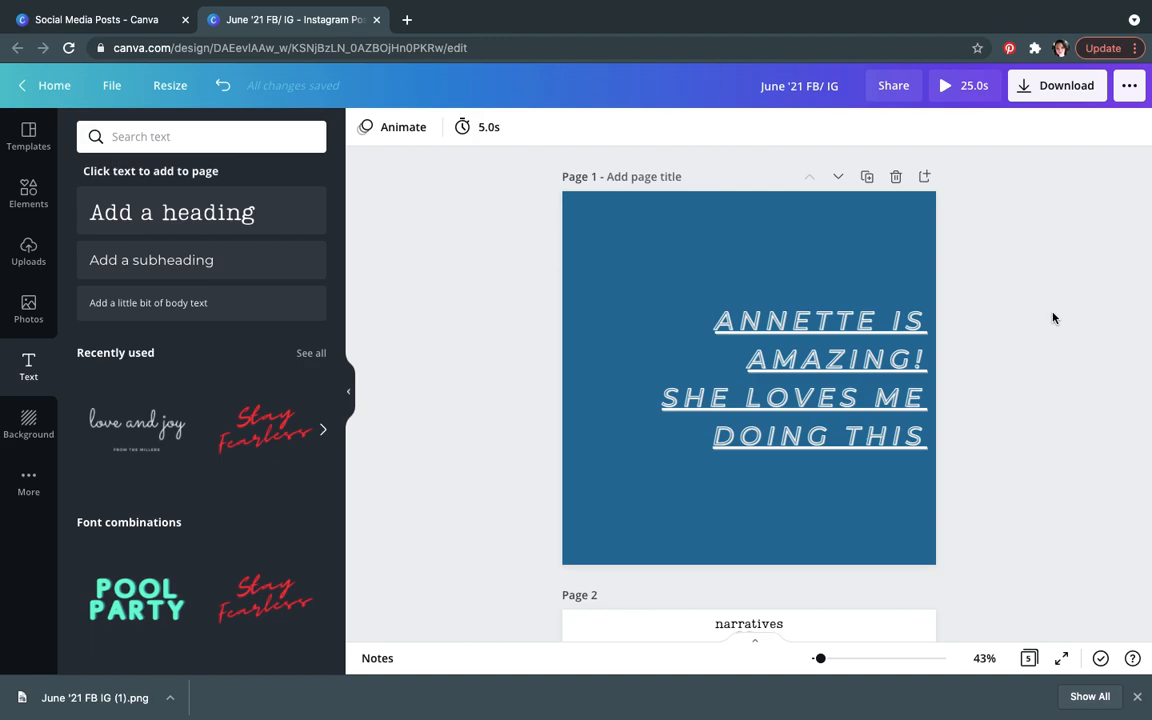
{"action": "left_click", "coordinate": [1060, 85]}
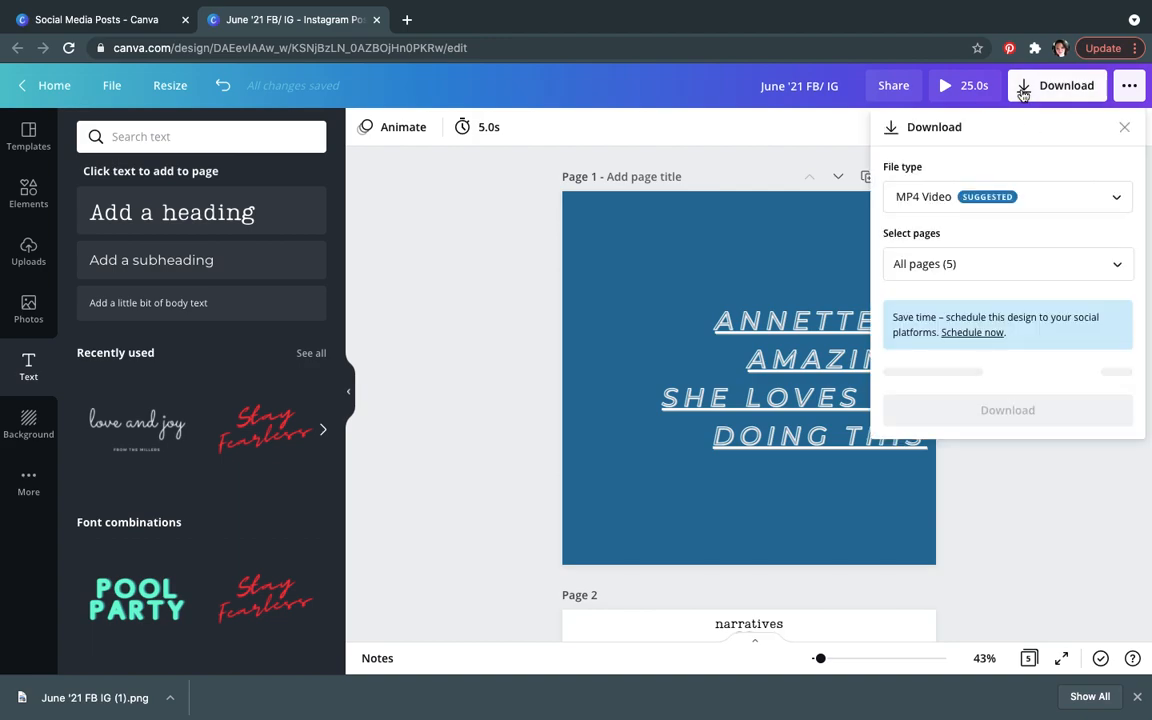
{"action": "left_click", "coordinate": [1105, 198]}
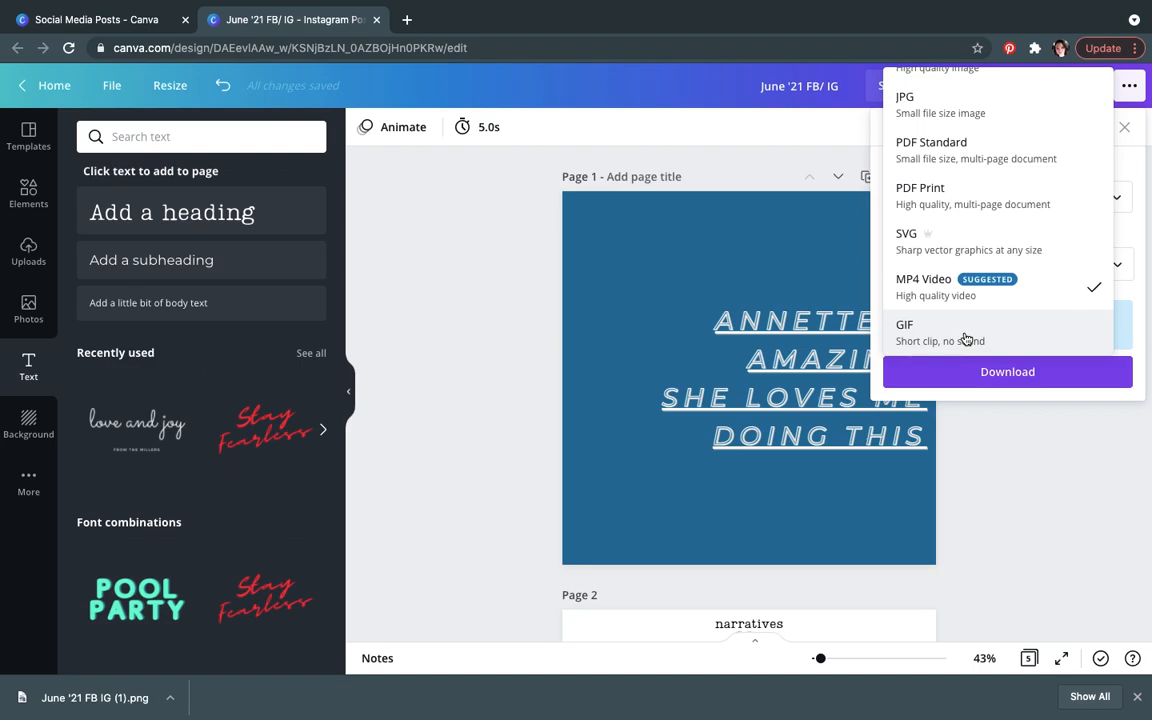
{"action": "left_click", "coordinate": [473, 342]}
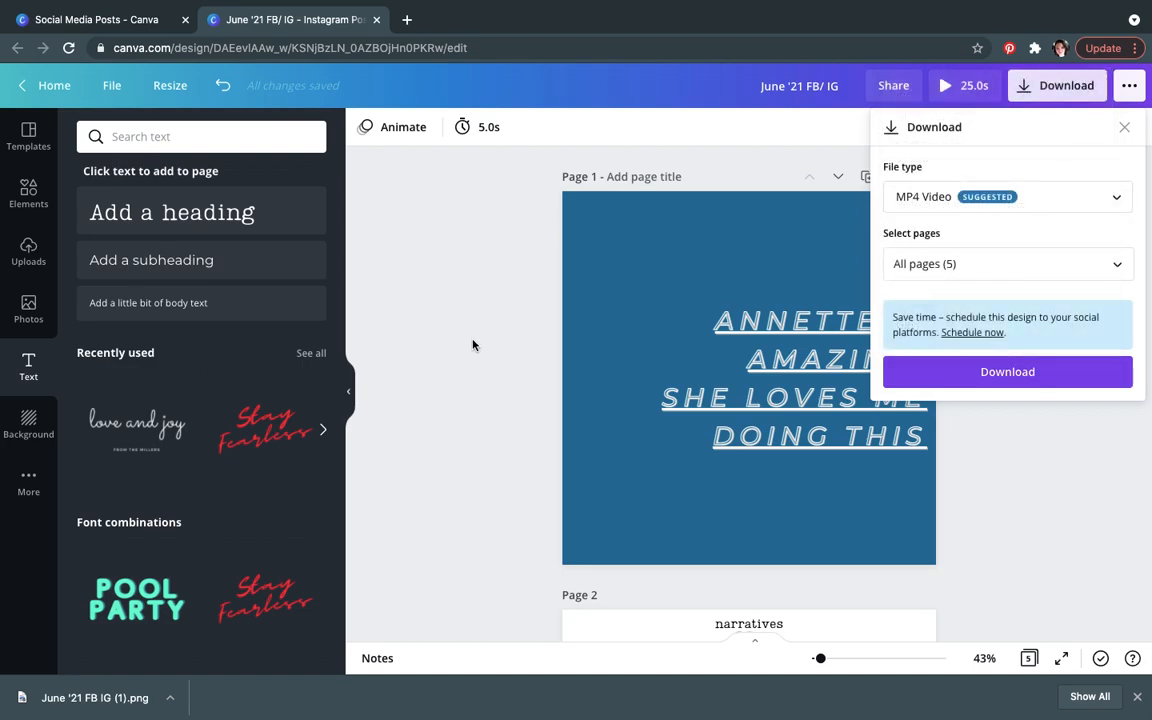
{"action": "left_click", "coordinate": [473, 344]}
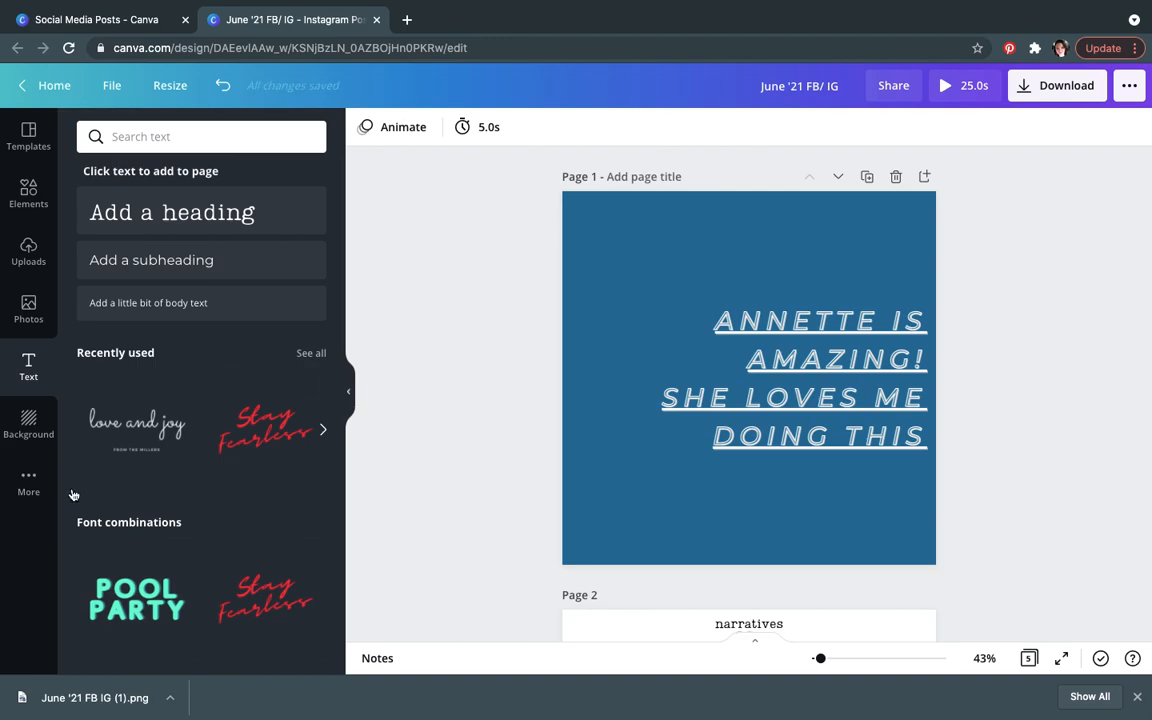
Step: Delete page 1, the blue page with the outlined heading
{"action": "left_click", "coordinate": [887, 241]}
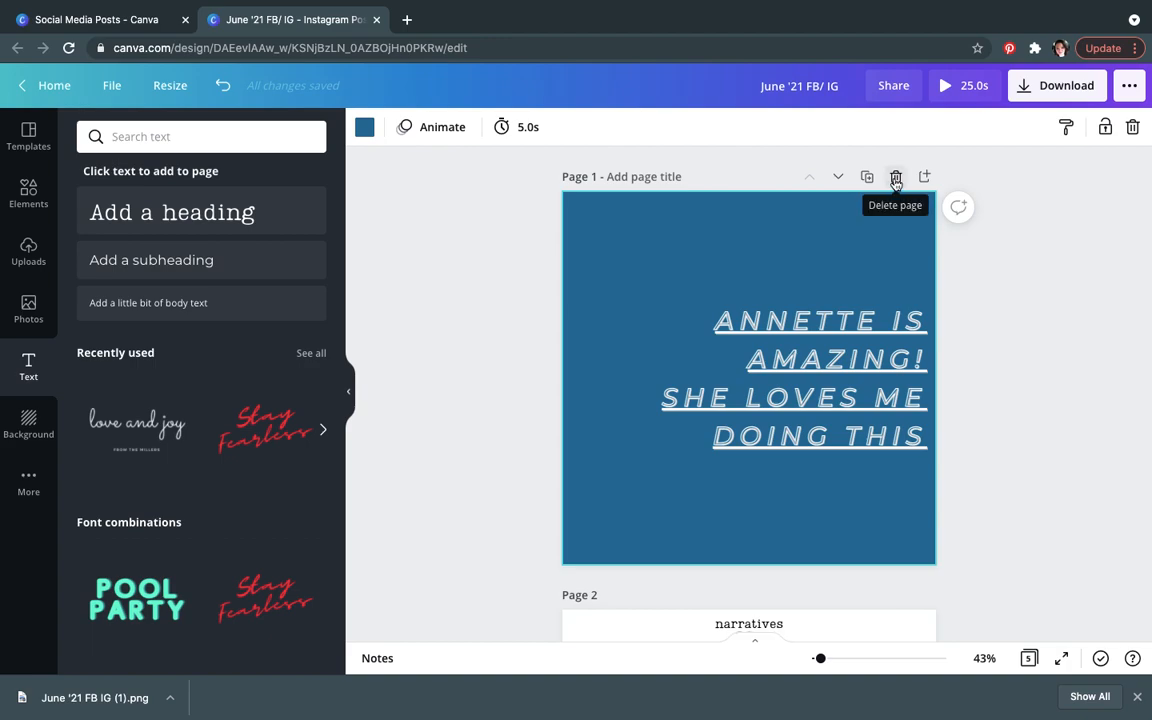
{"action": "left_click", "coordinate": [896, 178]}
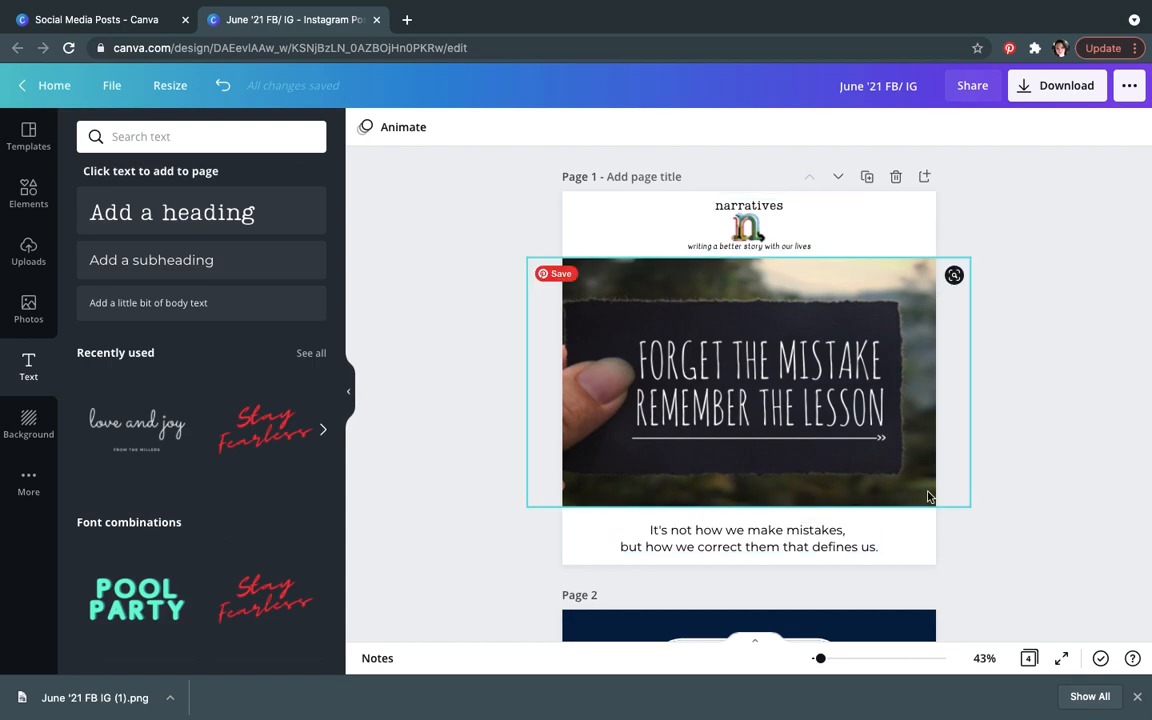
Step: Duplicate page 1 and replace the duplicate's photo with a sunset HOPE image found by searching photos for hope
{"action": "left_click", "coordinate": [867, 176]}
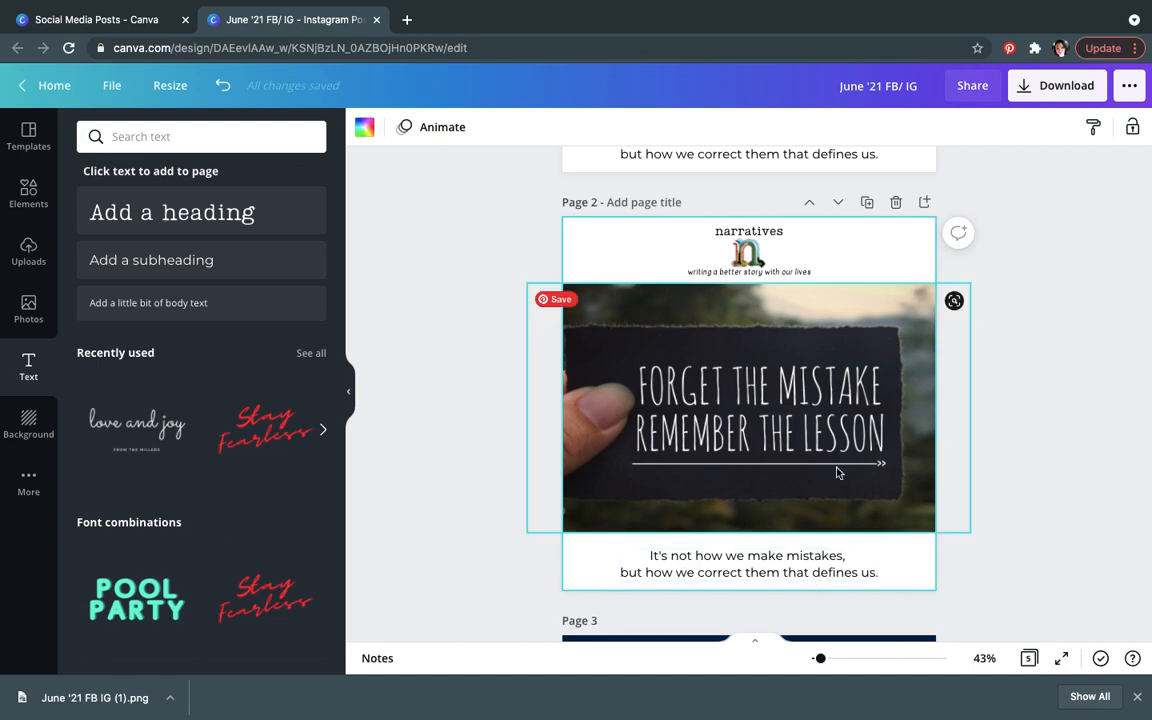
{"action": "left_click", "coordinate": [200, 132]}
{"action": "left_click", "coordinate": [5, 303]}
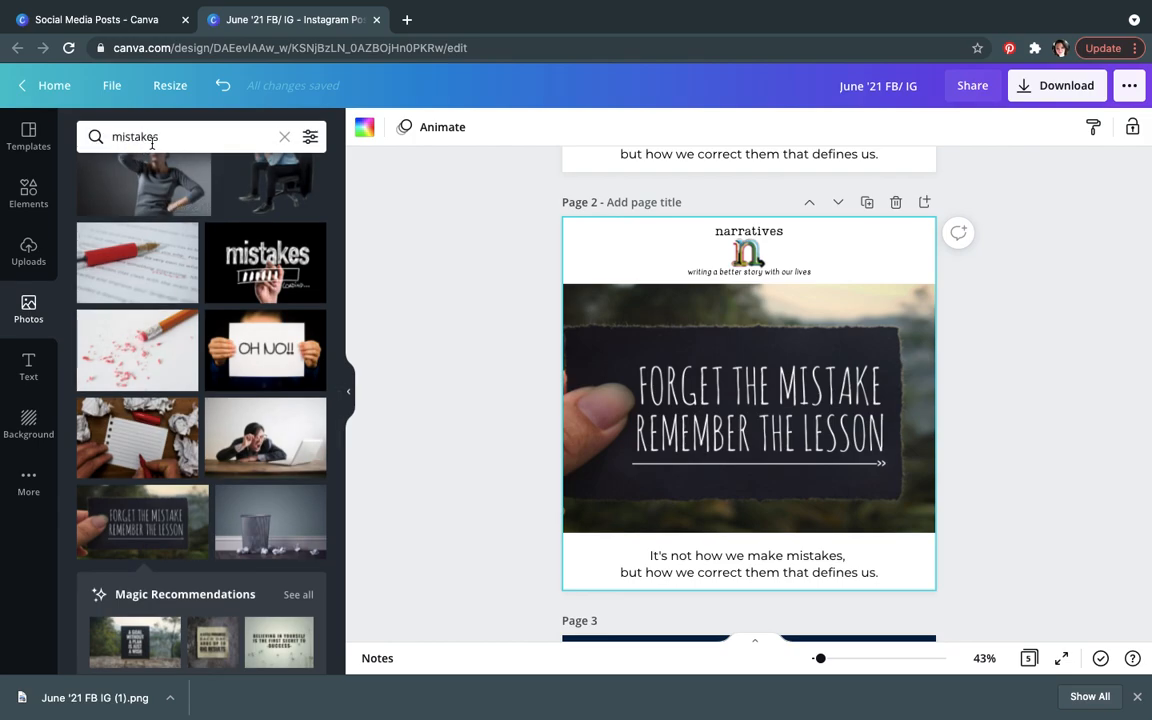
{"action": "left_click", "coordinate": [100, 136]}
{"action": "type", "text": "hope"}
{"action": "key", "text": "Return"}
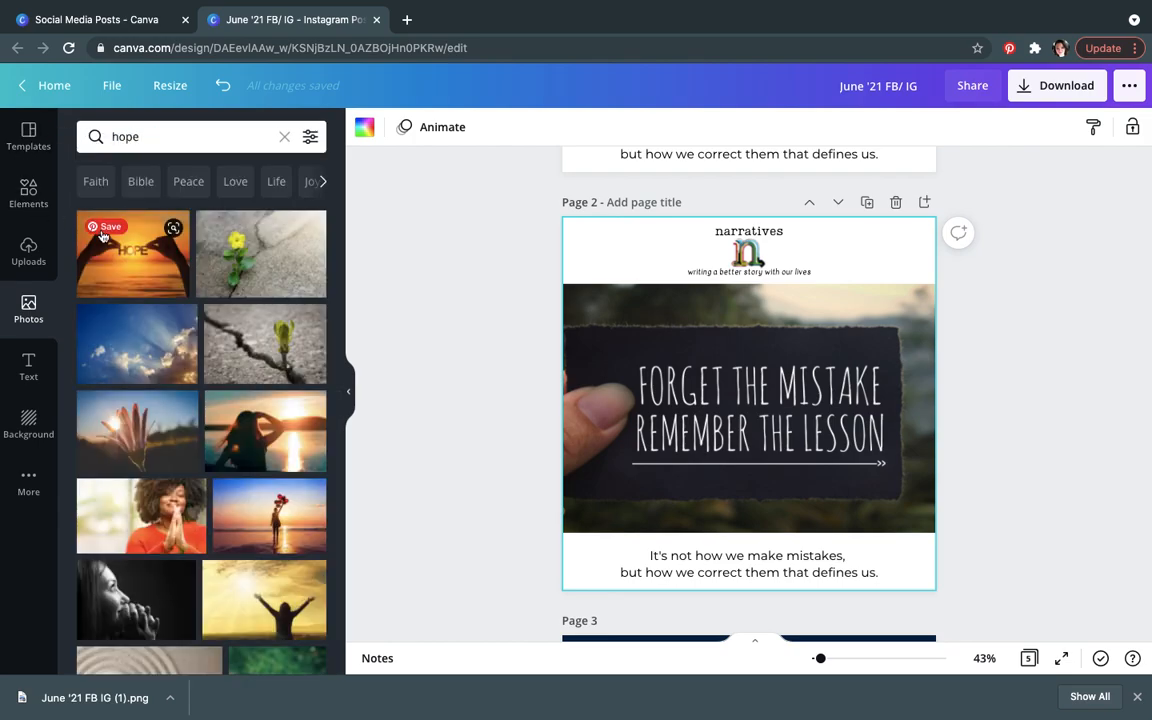
{"action": "left_click_drag", "start_coordinate": [135, 245], "coordinate": [653, 363]}
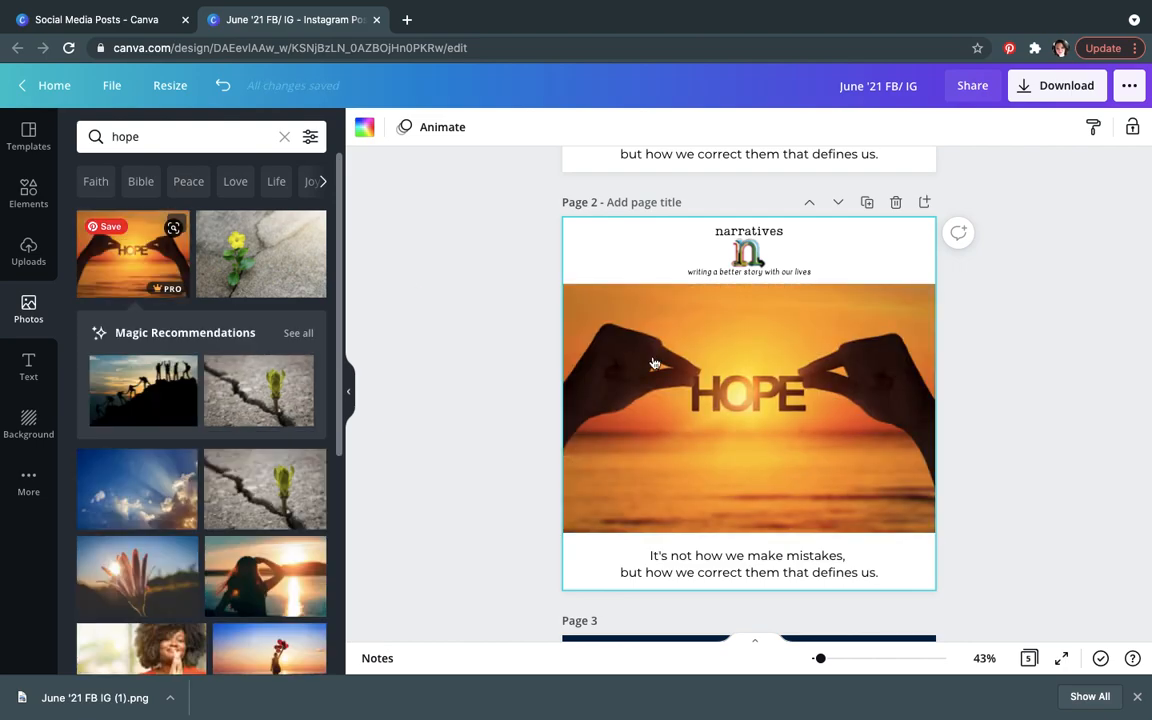
Step: Undo the photo replacement and delete the duplicated page 2
{"action": "left_click", "coordinate": [797, 562]}
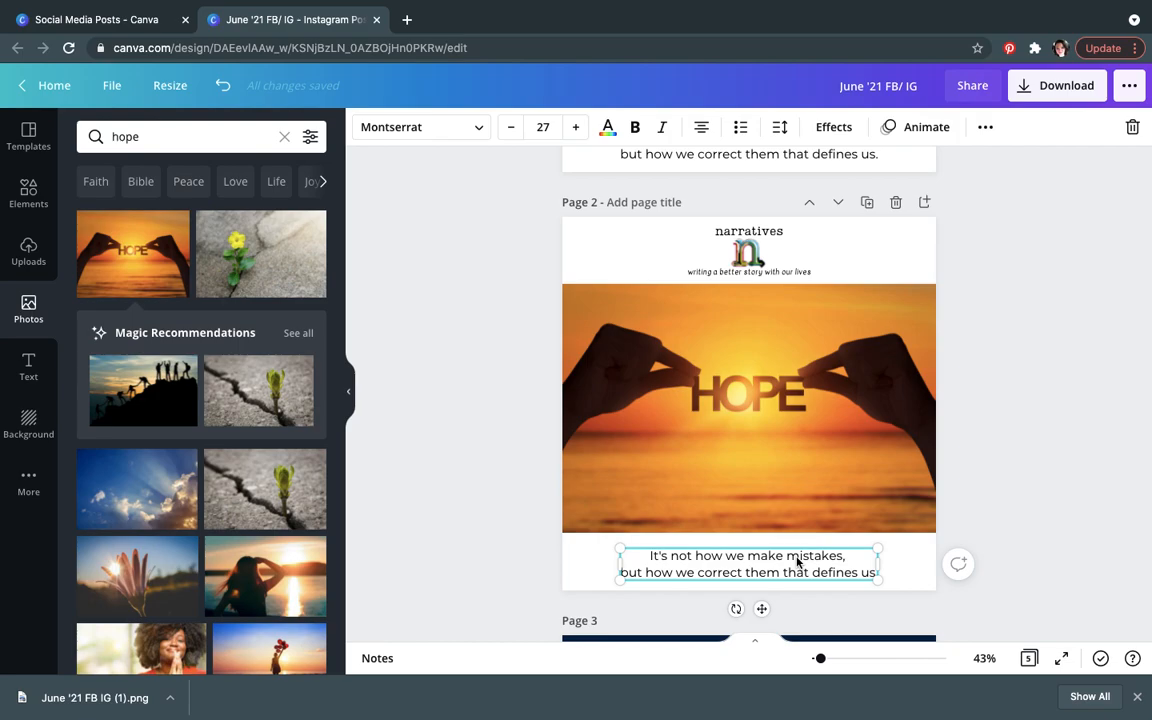
{"action": "key", "text": "ctrl+z"}
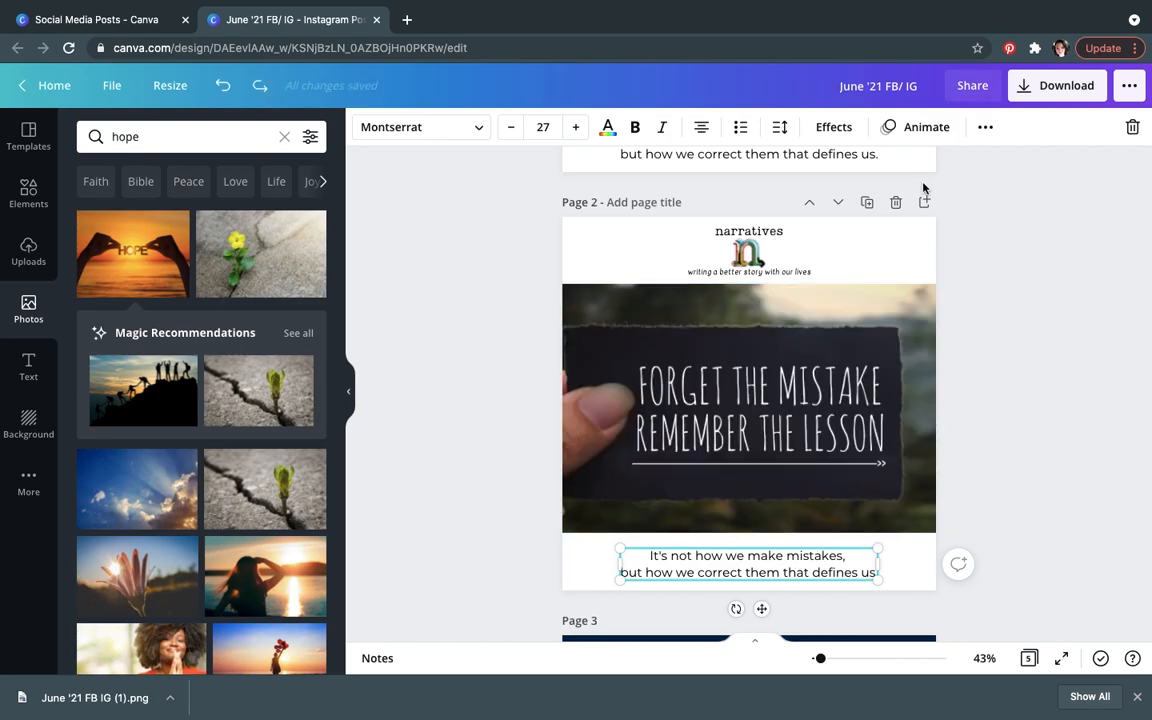
{"action": "left_click", "coordinate": [895, 202]}
{"action": "scroll", "coordinate": [1037, 311], "scroll_direction": "up", "scroll_amount": 5}
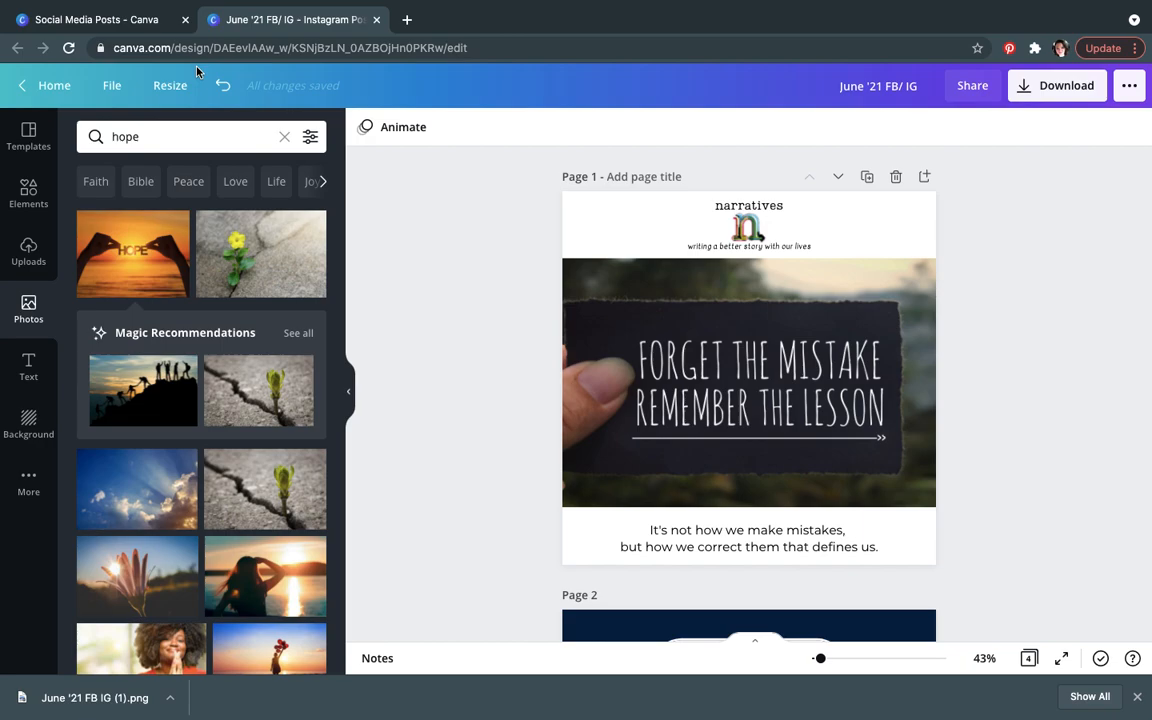
Step: Switch to the Social Media Posts folder tab and open the April '21 FB/ IG design
{"action": "left_click", "coordinate": [96, 19]}
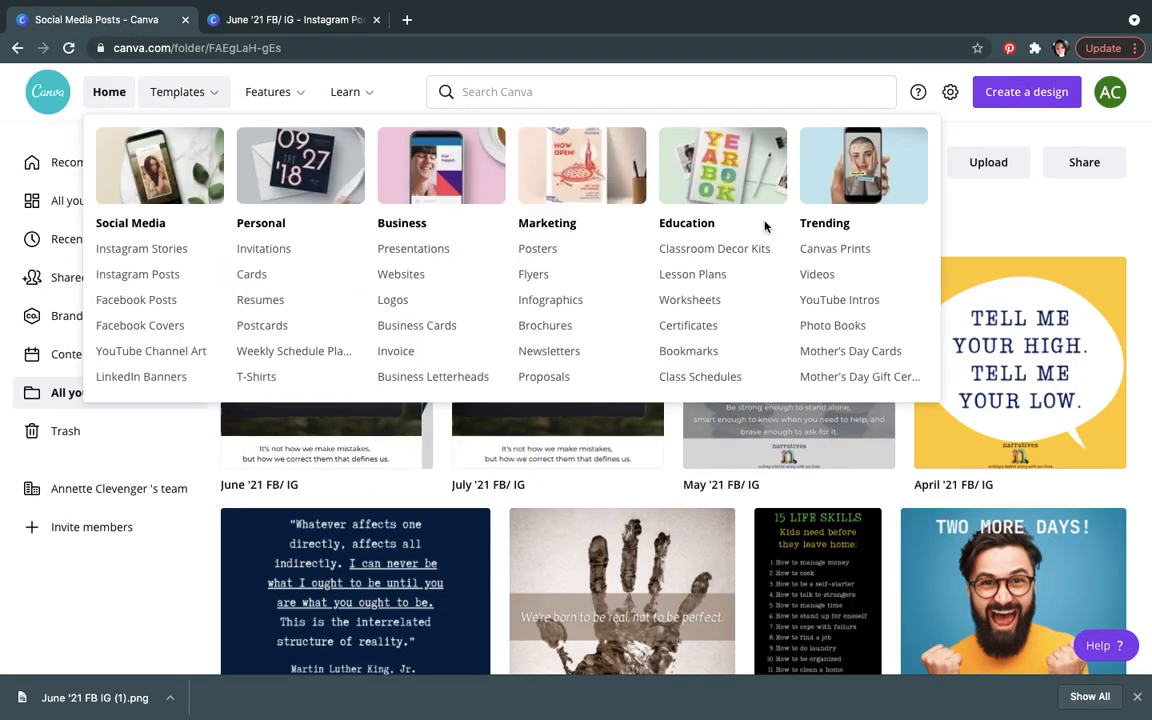
{"action": "scroll", "coordinate": [1047, 221], "scroll_direction": "down", "scroll_amount": 1}
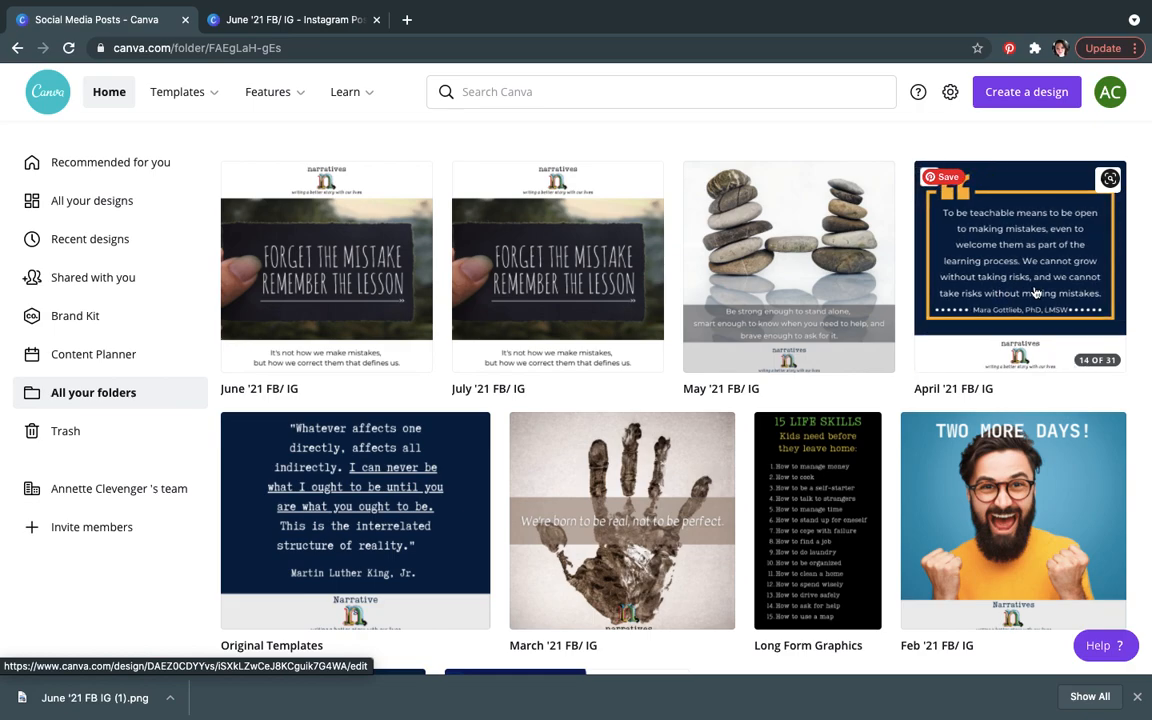
{"action": "left_click", "coordinate": [1036, 292]}
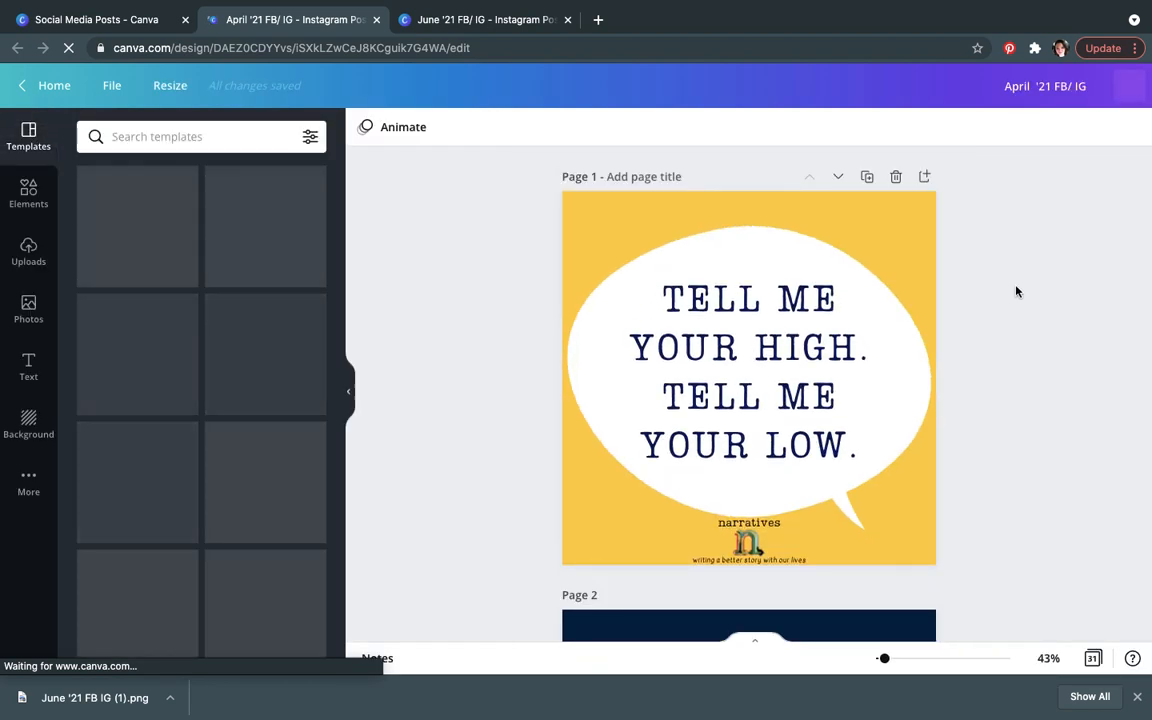
Step: Duplicate page 1 of the April design and undo the duplication
{"action": "left_click", "coordinate": [907, 252]}
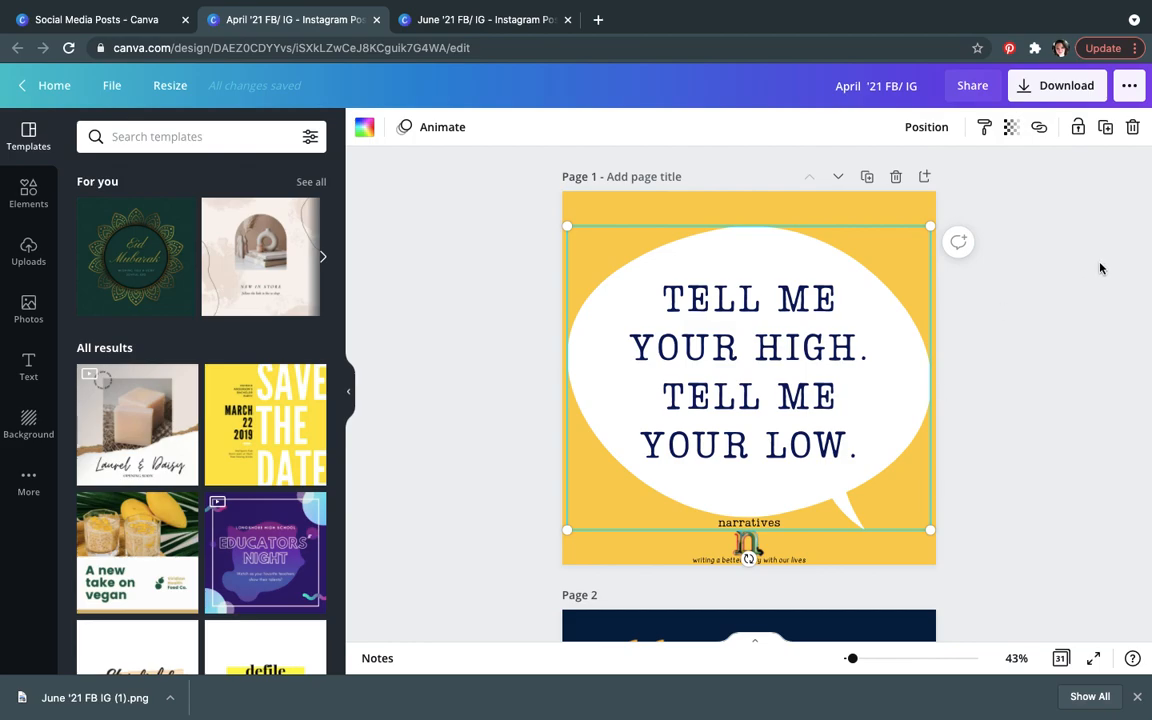
{"action": "left_click", "coordinate": [868, 177]}
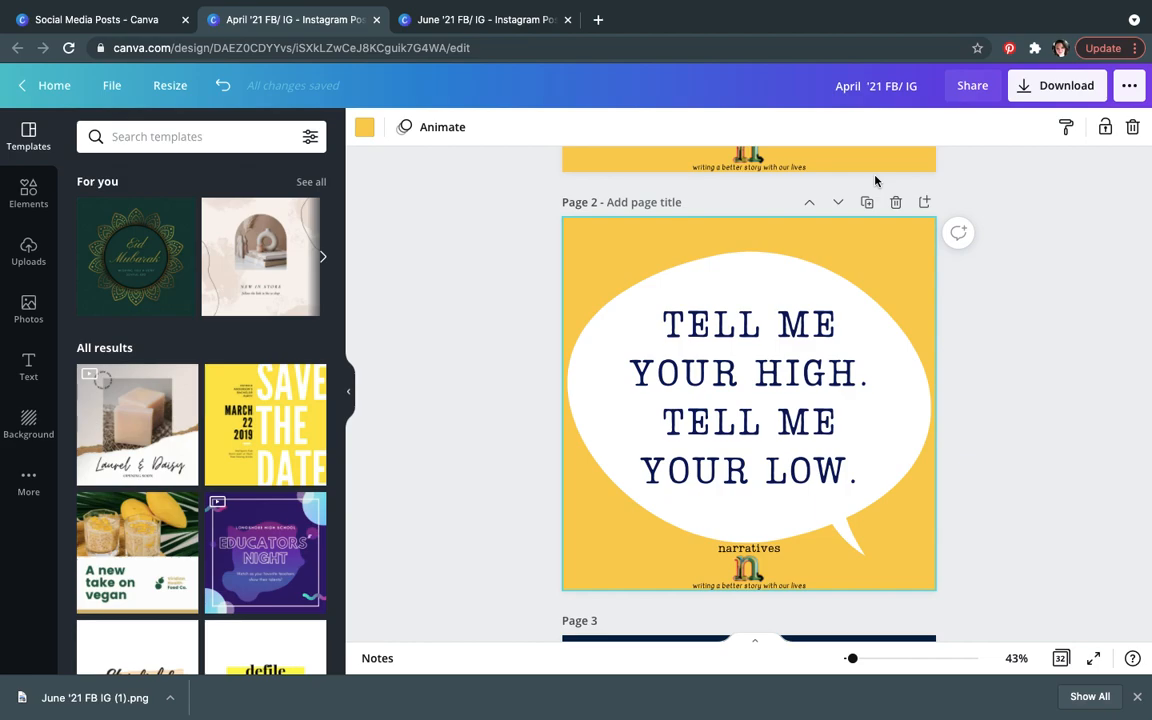
{"action": "key", "text": "super+z"}
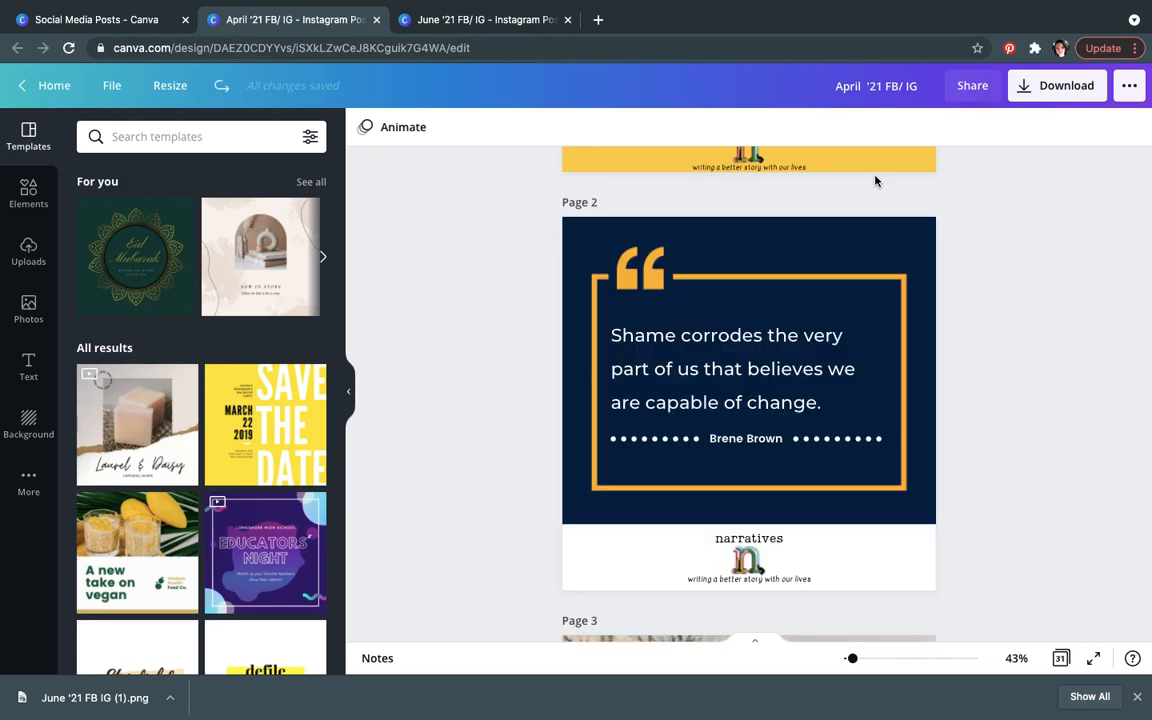
Step: Select the speech bubble graphic on page 1 of the April design
{"action": "scroll", "coordinate": [980, 202], "scroll_direction": "up", "scroll_amount": 4}
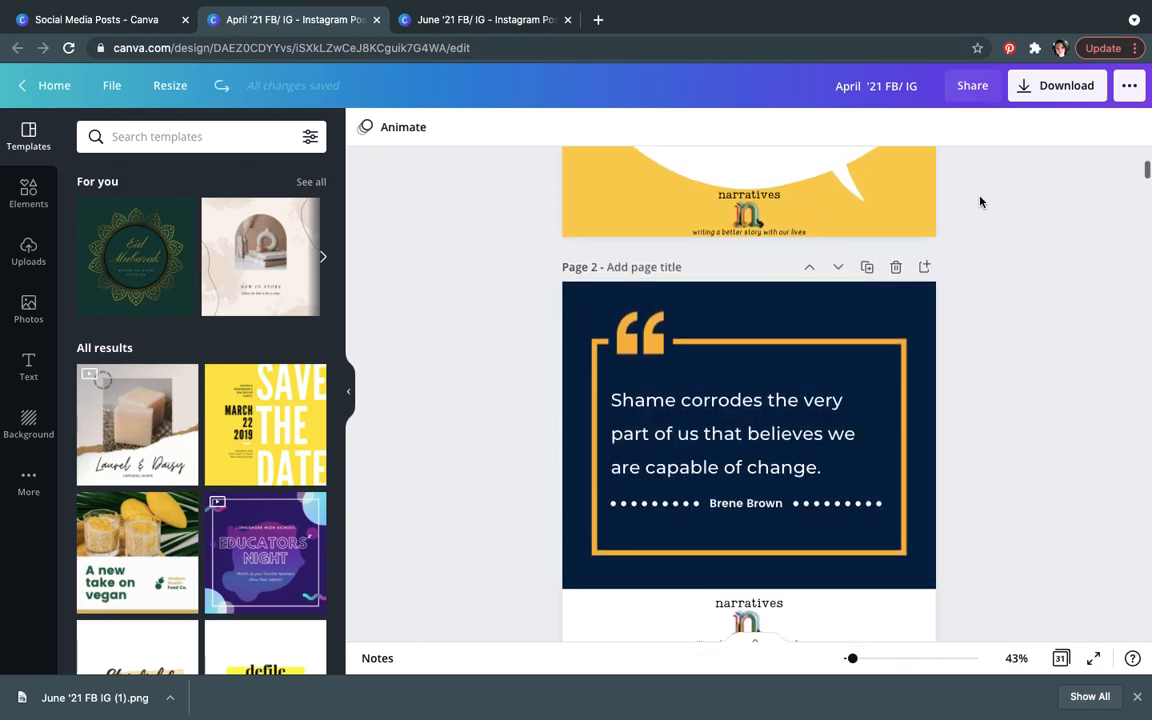
{"action": "left_click", "coordinate": [908, 229]}
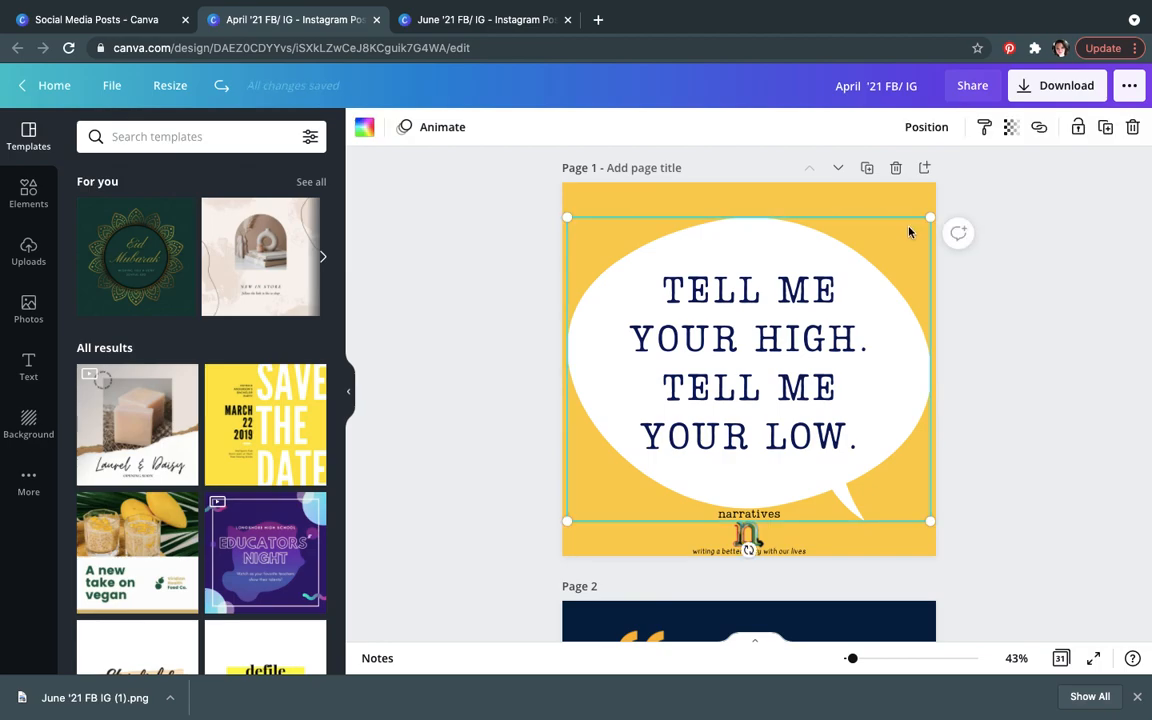
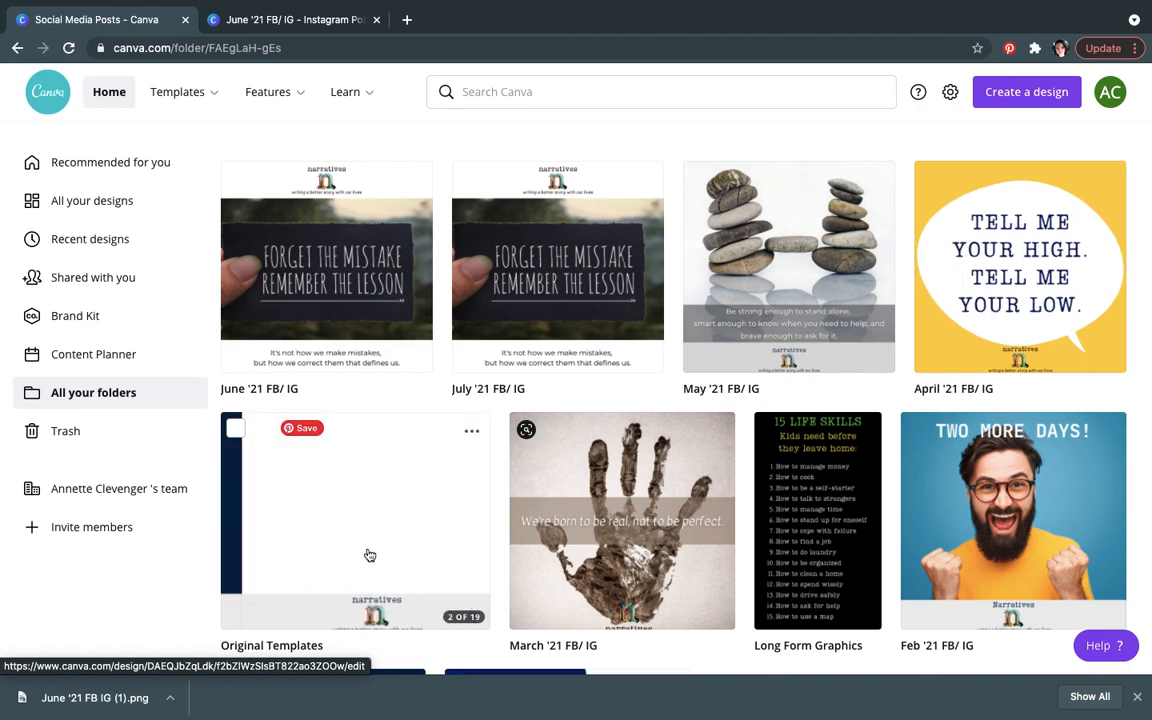
Step: Open the Original Templates design, scroll through its pages, and add a new blank page after the last page
{"action": "left_click", "coordinate": [368, 546]}
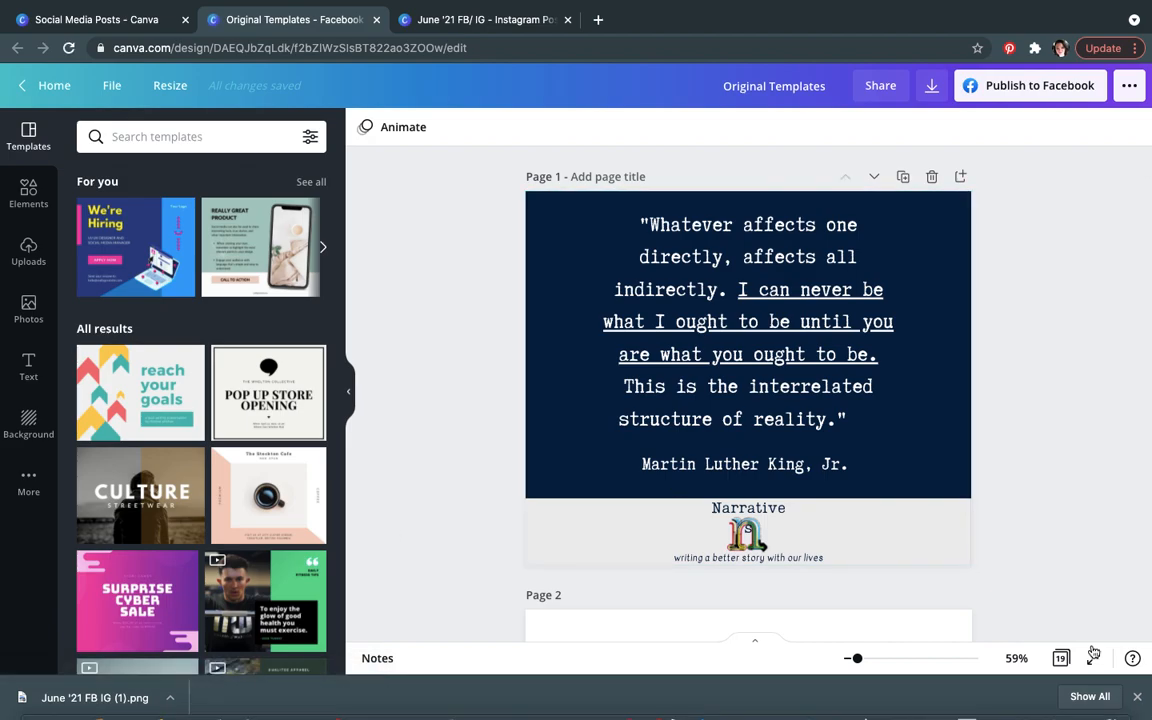
{"action": "scroll", "coordinate": [1065, 536], "scroll_direction": "down", "scroll_amount": 3}
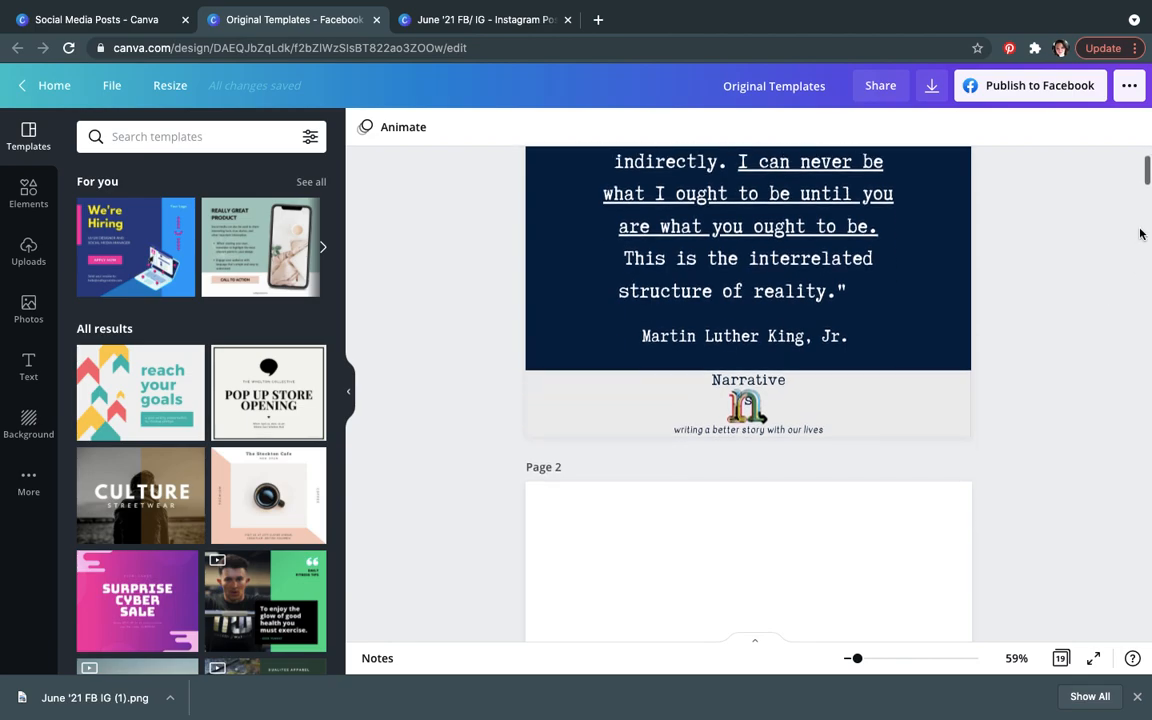
{"action": "left_click_drag", "start_coordinate": [1148, 178], "coordinate": [1148, 292]}
{"action": "left_click", "coordinate": [605, 405]}
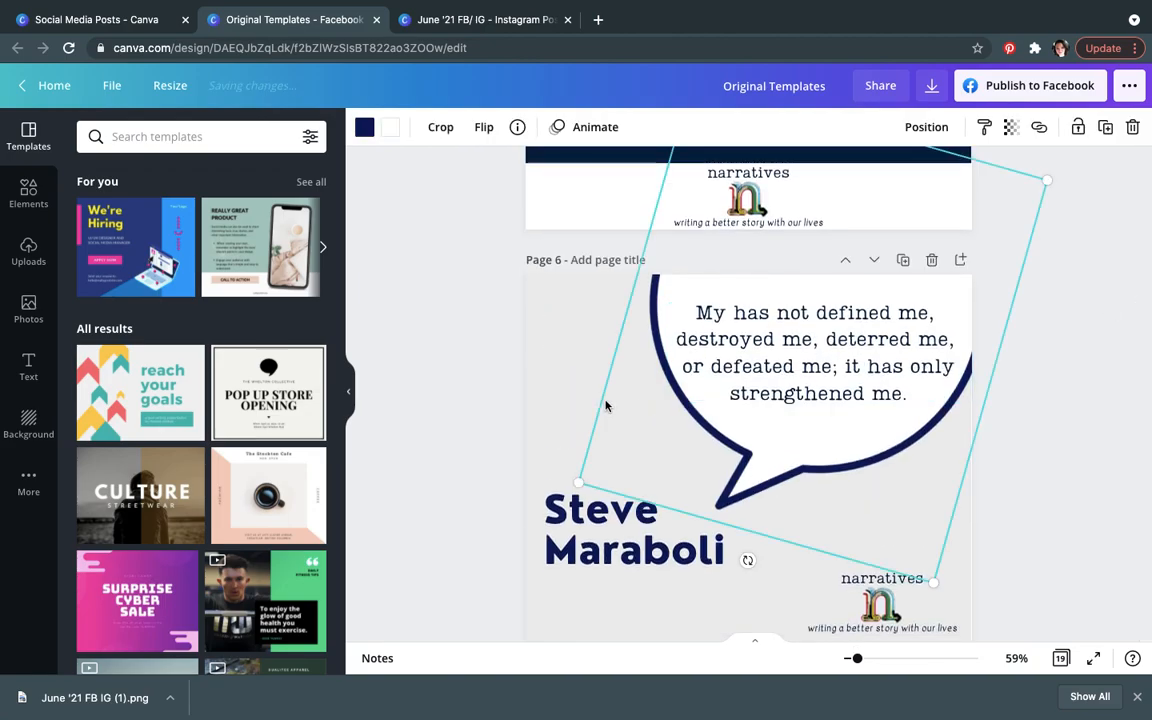
{"action": "left_click", "coordinate": [598, 395]}
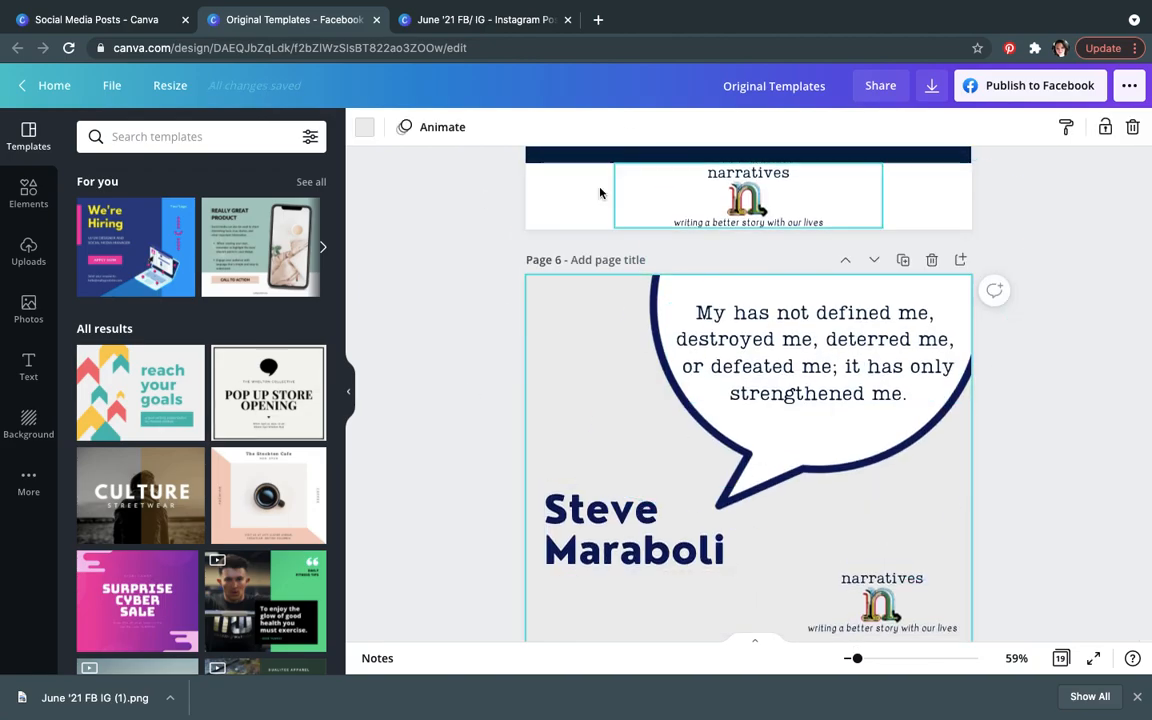
{"action": "left_click", "coordinate": [1041, 470]}
{"action": "scroll", "coordinate": [1041, 472], "scroll_direction": "down", "scroll_amount": 3}
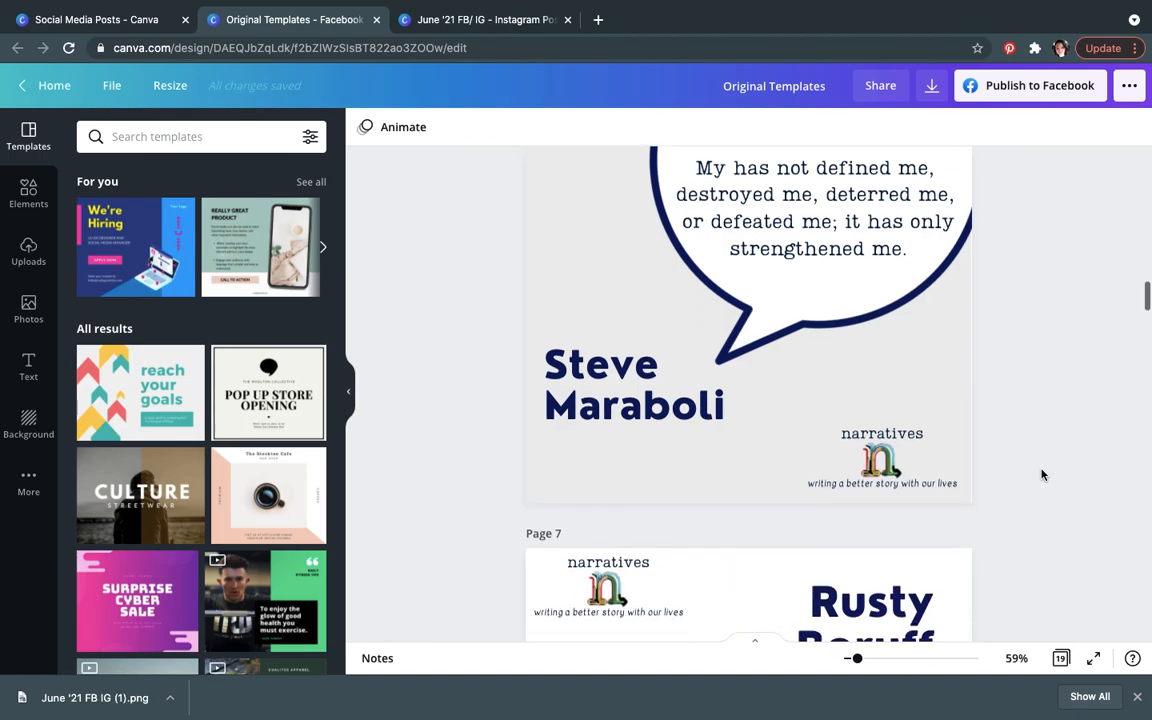
{"action": "scroll", "coordinate": [1041, 473], "scroll_direction": "down", "scroll_amount": 3}
{"action": "left_click_drag", "start_coordinate": [1146, 305], "coordinate": [1146, 375]}
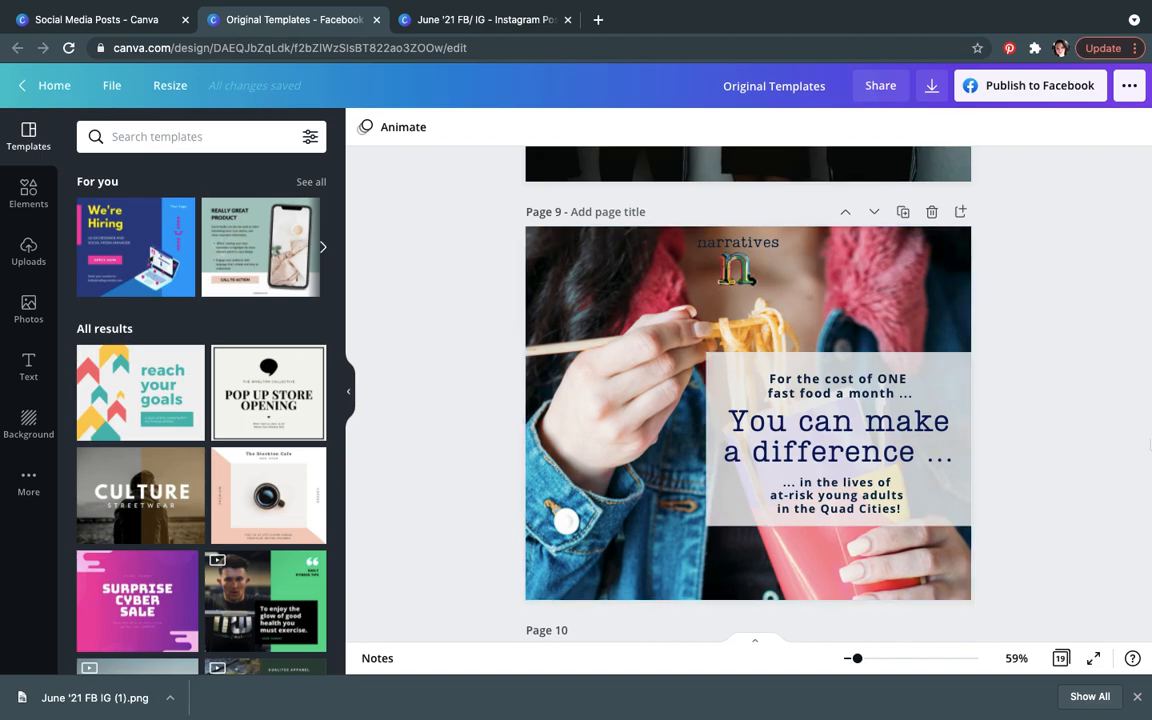
{"action": "scroll", "coordinate": [1146, 430], "scroll_direction": "down", "scroll_amount": 5}
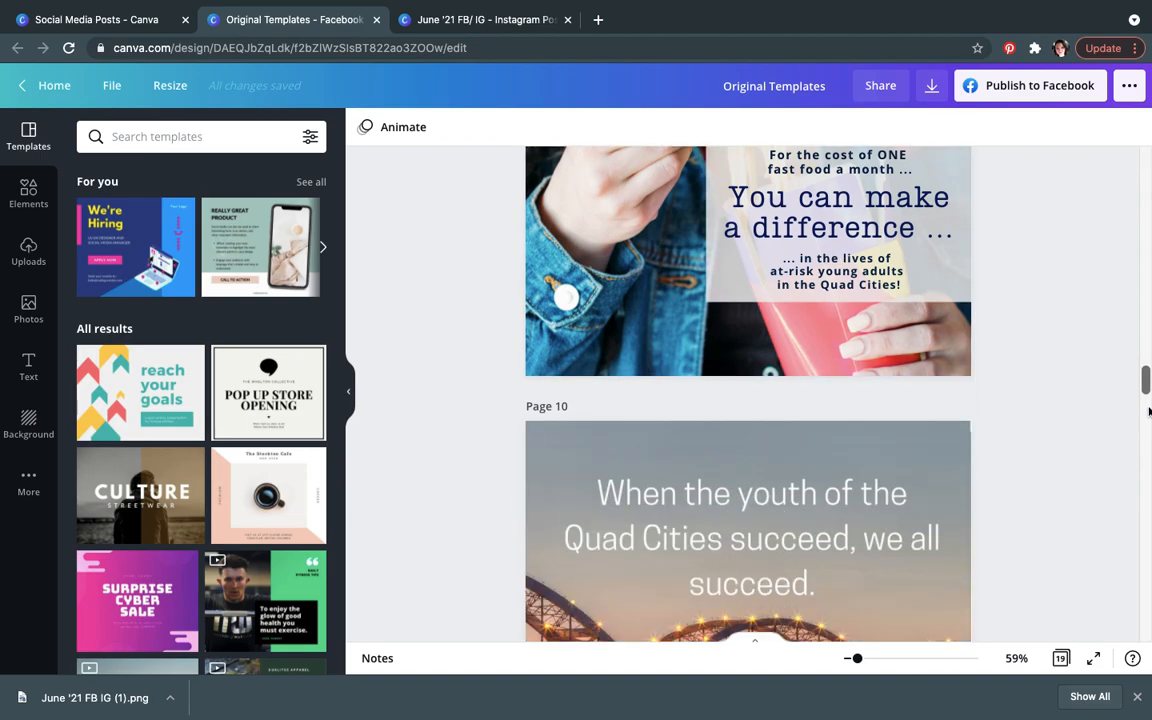
{"action": "left_click_drag", "start_coordinate": [1147, 397], "coordinate": [1146, 635]}
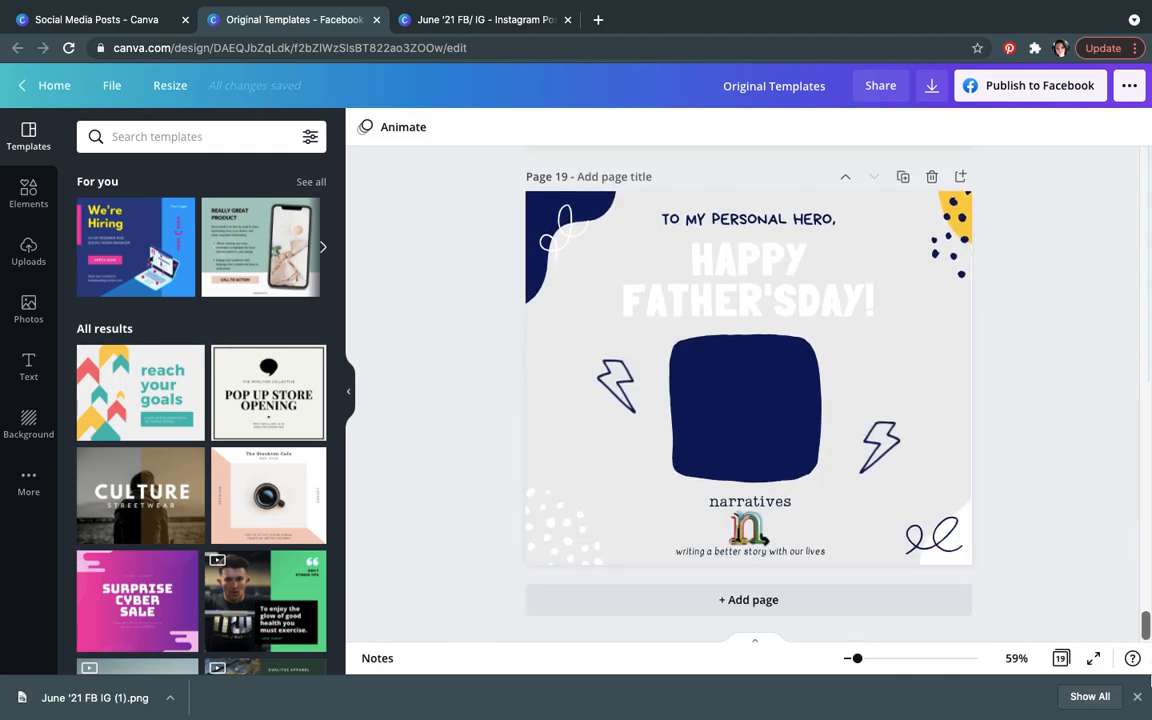
{"action": "left_click", "coordinate": [877, 603]}
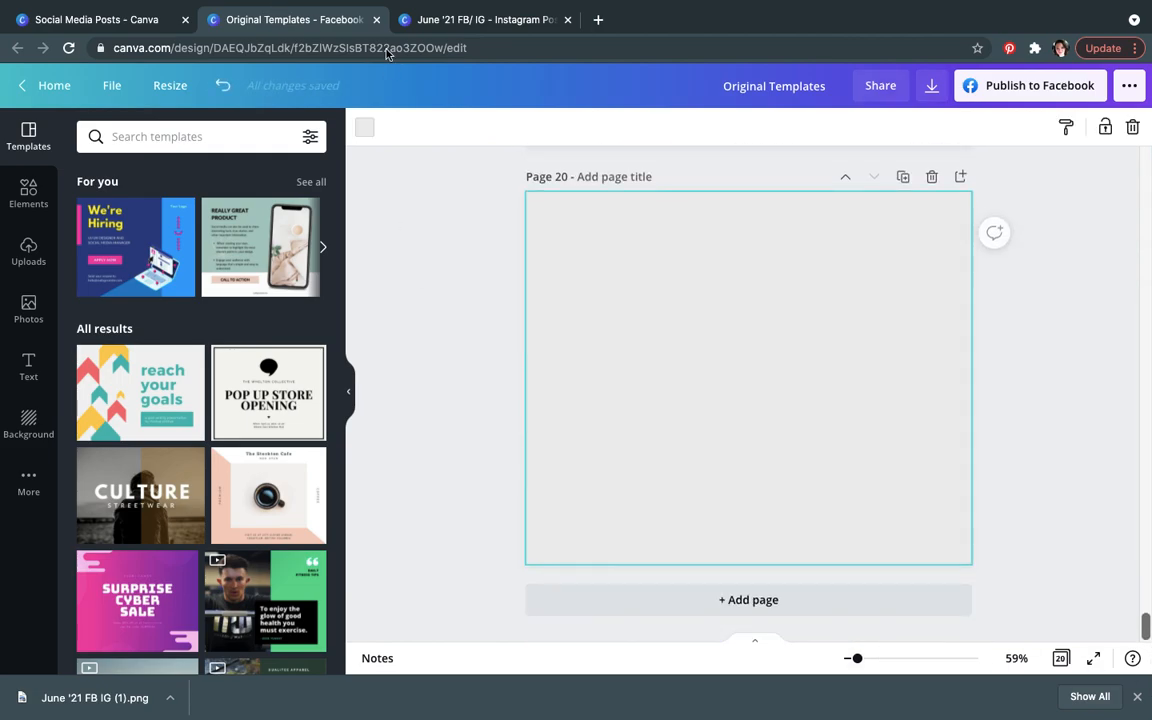
Step: In the June '21 FB/ IG design, apply the 'Only I can change my life' inspirational quote template to blank page 2
{"action": "left_click", "coordinate": [427, 22]}
{"action": "left_click", "coordinate": [774, 339]}
{"action": "left_click", "coordinate": [28, 137]}
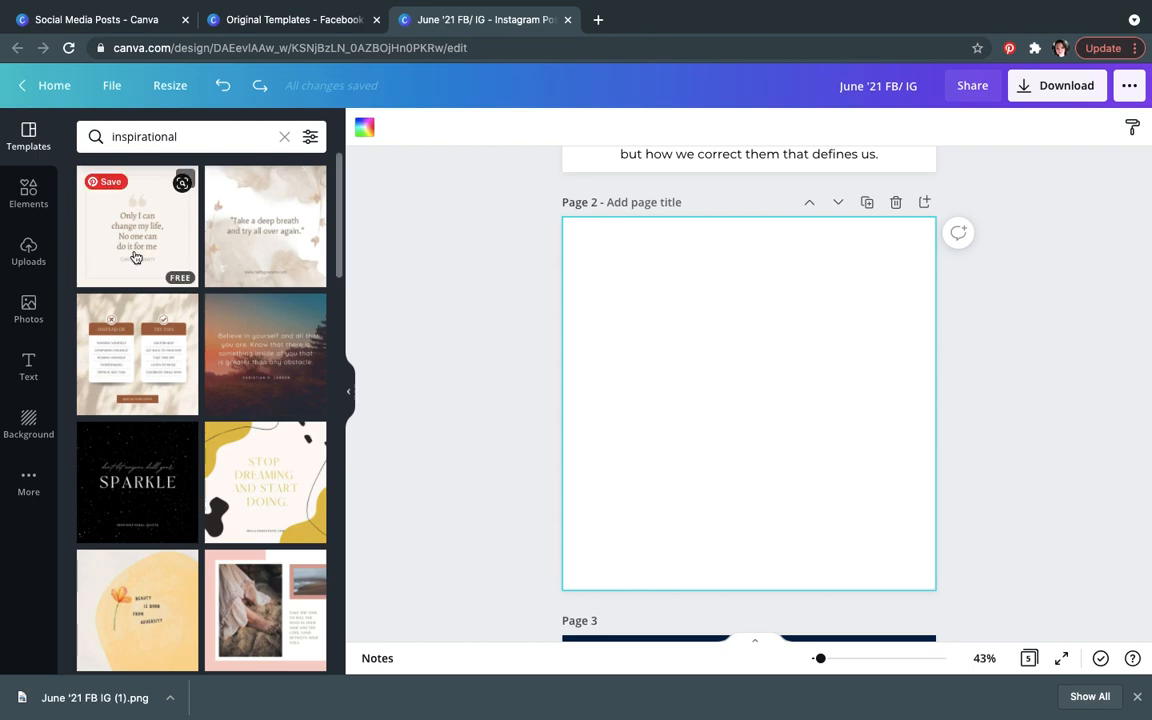
{"action": "left_click", "coordinate": [136, 258]}
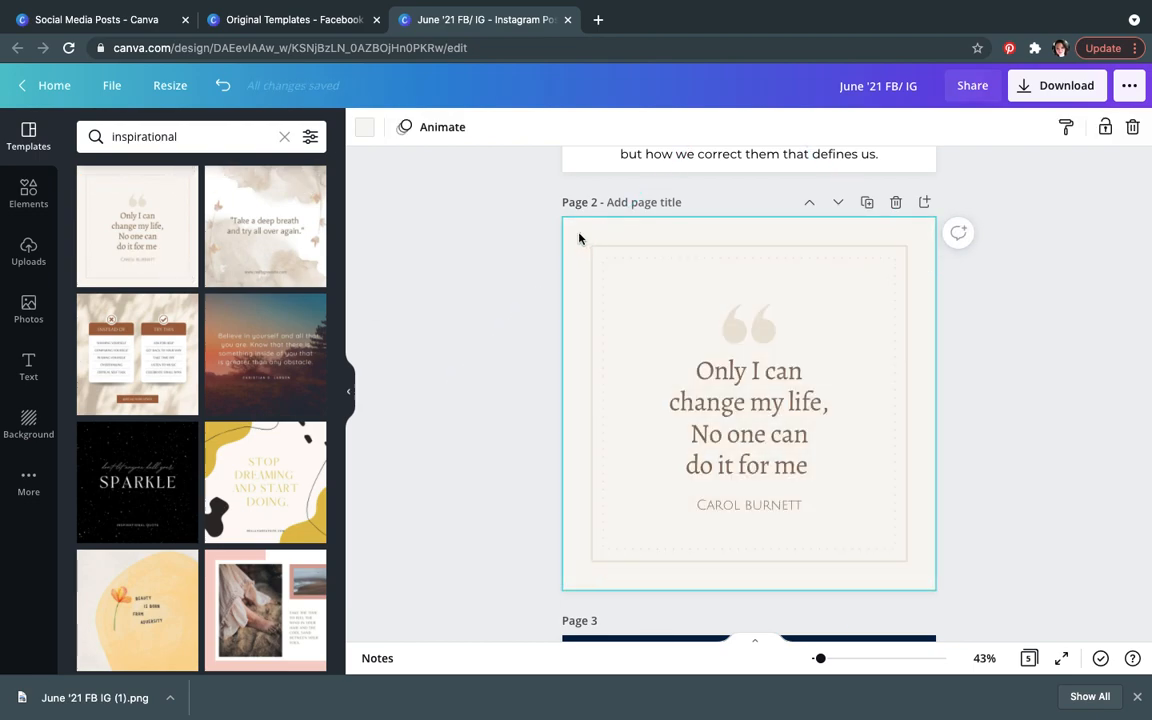
Step: Set page 2's background to the navy brand color and its square frame border to white
{"action": "left_click", "coordinate": [362, 128]}
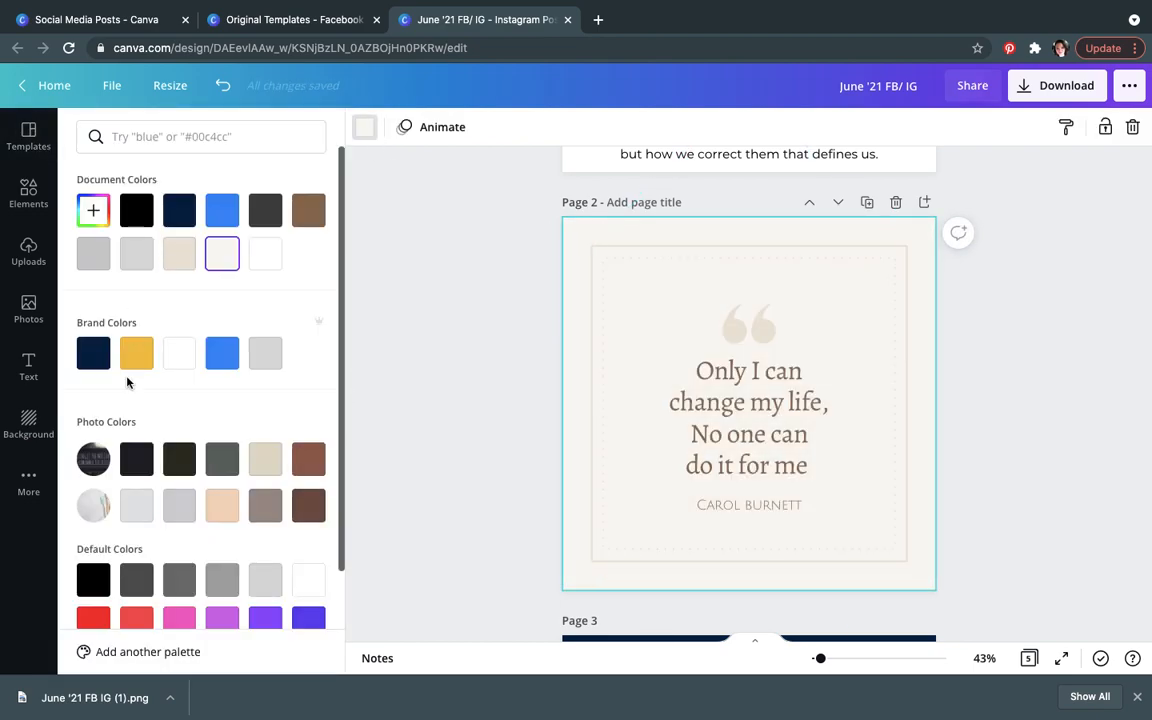
{"action": "left_click", "coordinate": [93, 352]}
{"action": "left_click", "coordinate": [613, 276]}
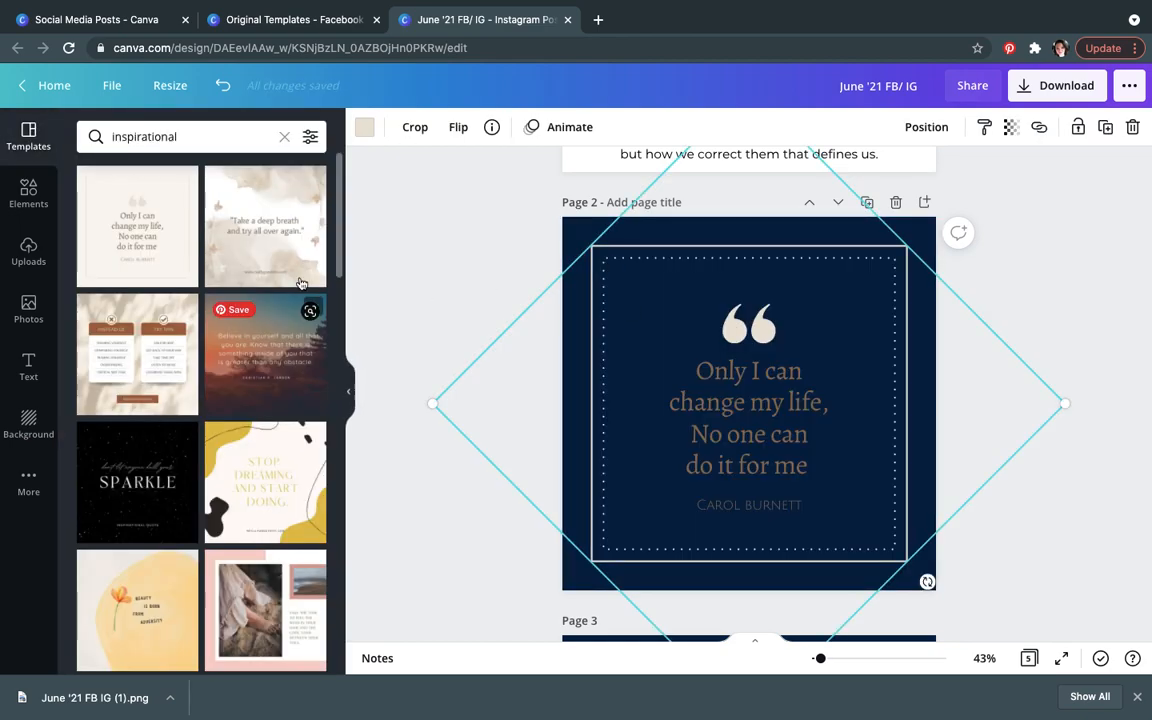
{"action": "left_click", "coordinate": [364, 126]}
{"action": "left_click", "coordinate": [179, 352]}
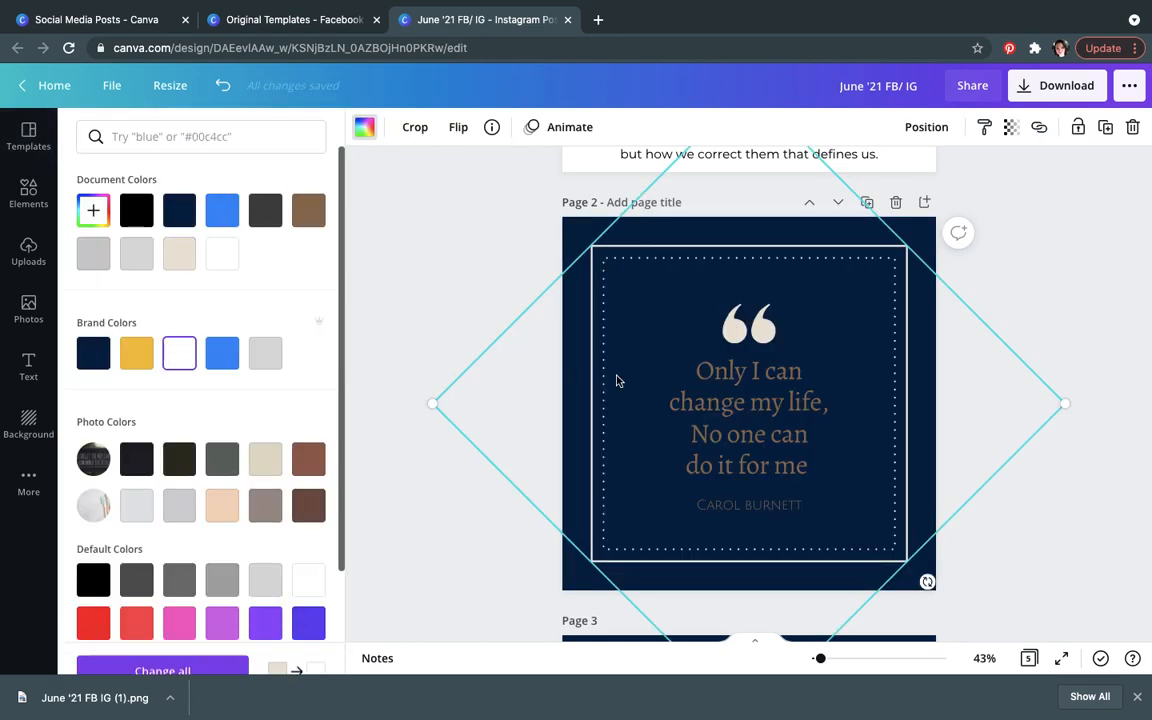
Step: Color the quotation marks, the quote text and the author name with the yellow brand color
{"action": "left_click", "coordinate": [742, 338]}
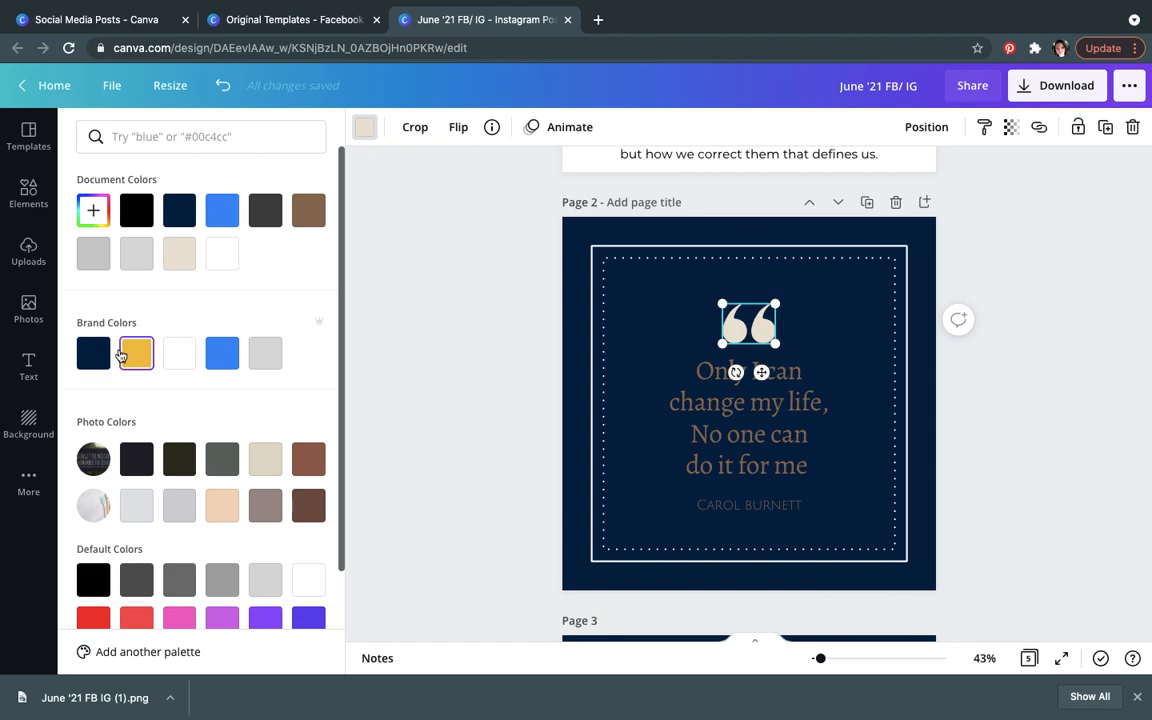
{"action": "left_click", "coordinate": [134, 352]}
{"action": "left_click", "coordinate": [645, 386]}
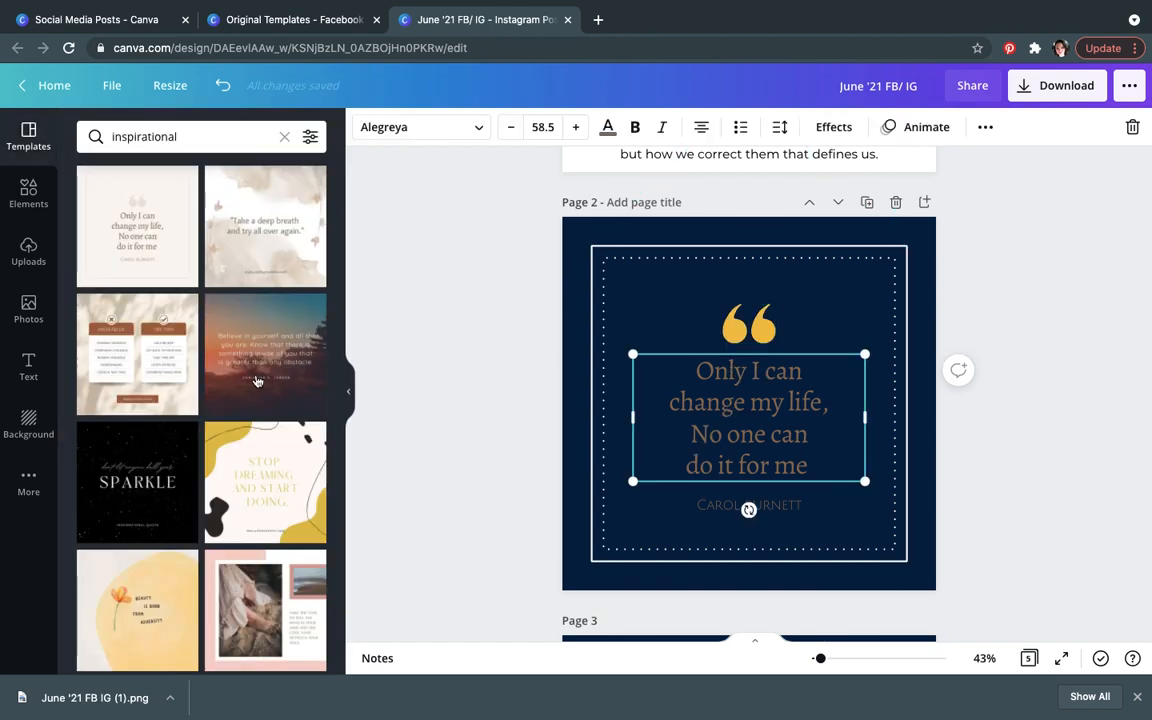
{"action": "left_click", "coordinate": [607, 126]}
{"action": "left_click", "coordinate": [148, 360]}
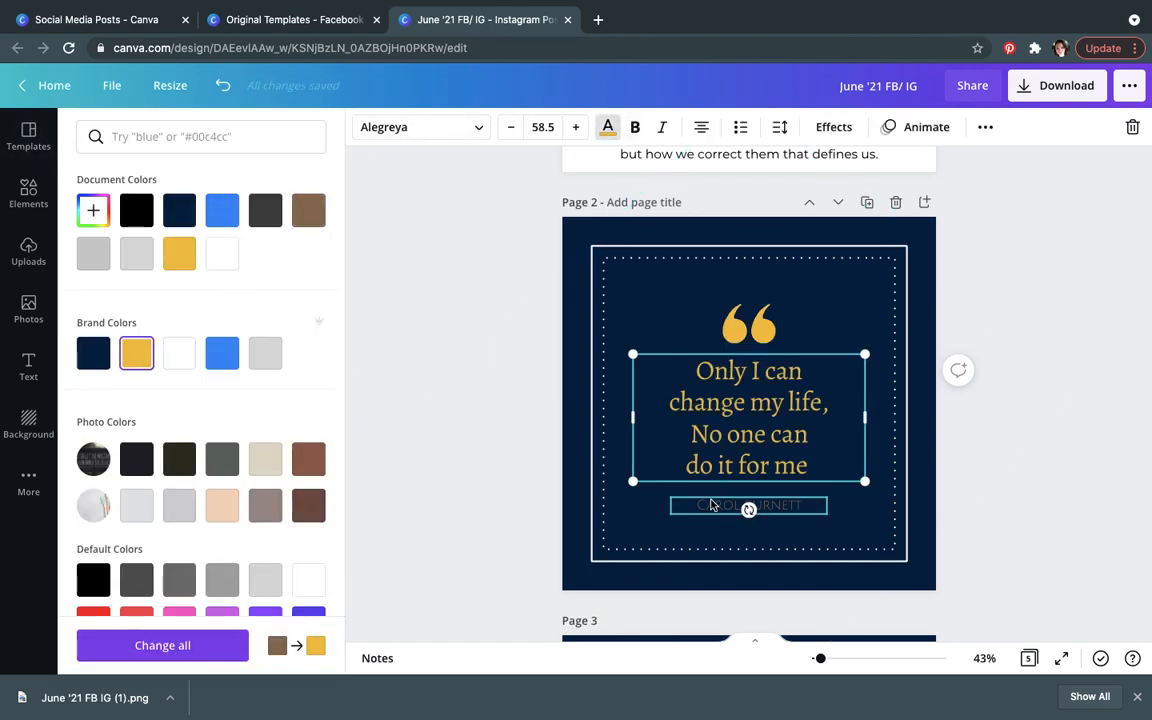
{"action": "left_click", "coordinate": [749, 505]}
{"action": "left_click", "coordinate": [136, 352]}
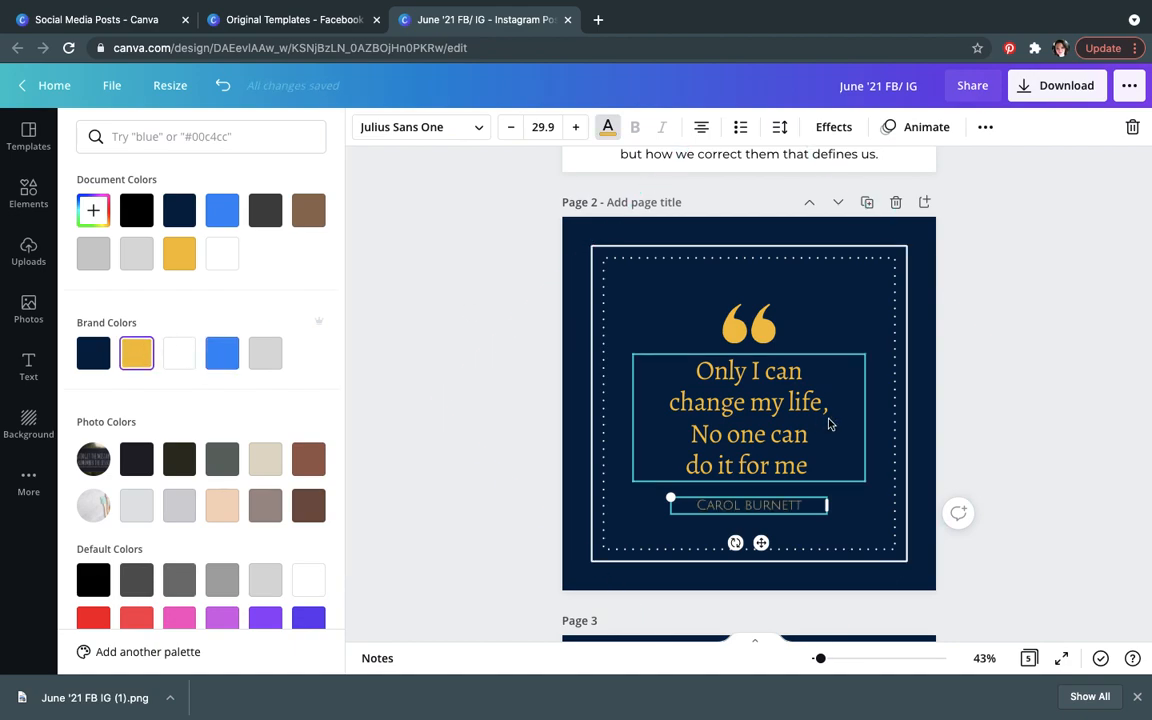
Step: Change the quote text's font to Lumios Typewriter Use
{"action": "left_click", "coordinate": [1137, 697]}
{"action": "left_click", "coordinate": [1042, 526]}
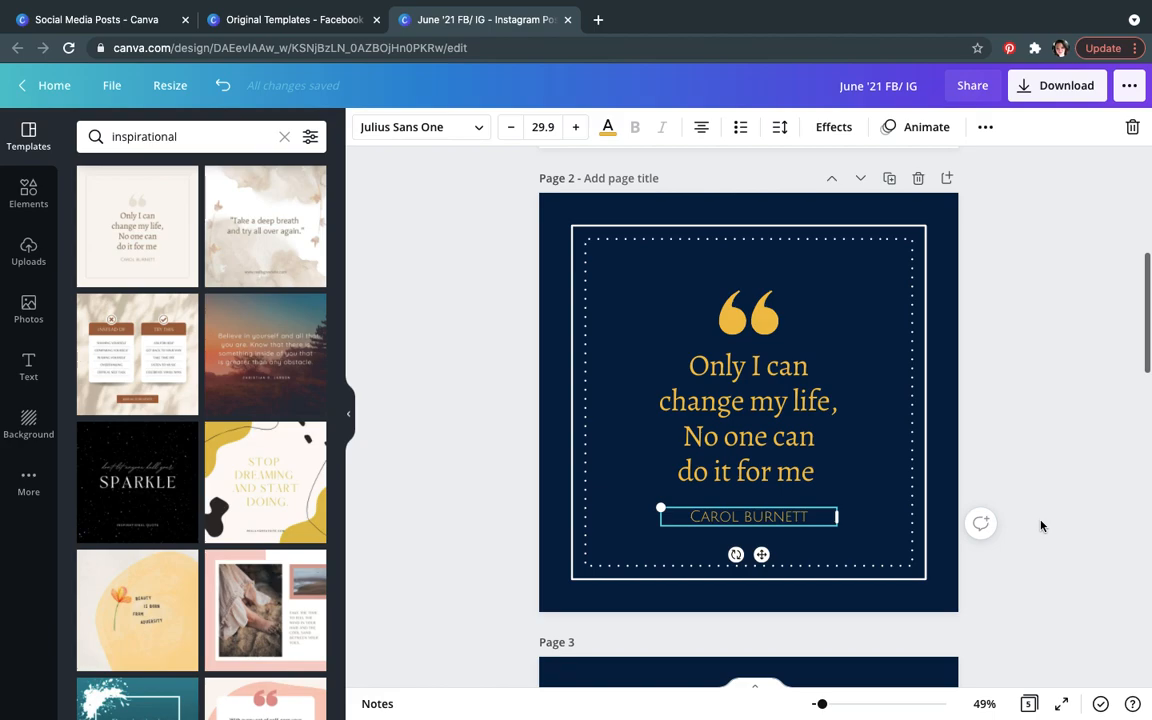
{"action": "left_click", "coordinate": [1042, 526]}
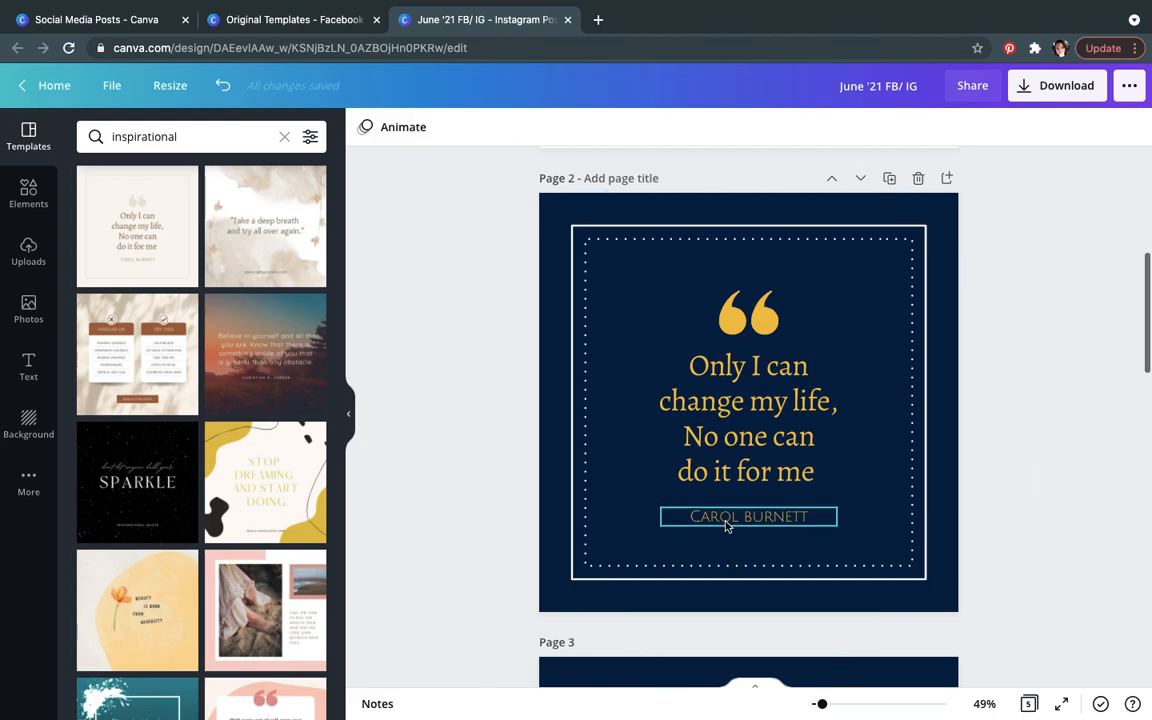
{"action": "left_click", "coordinate": [788, 416]}
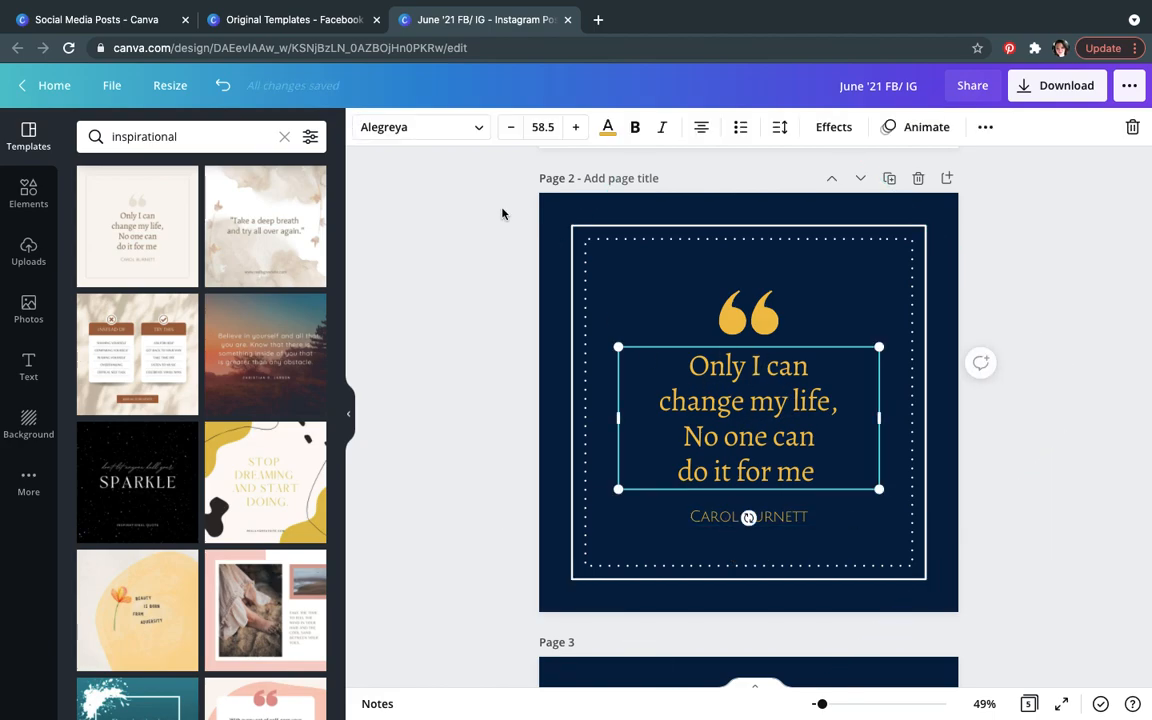
{"action": "left_click", "coordinate": [482, 131]}
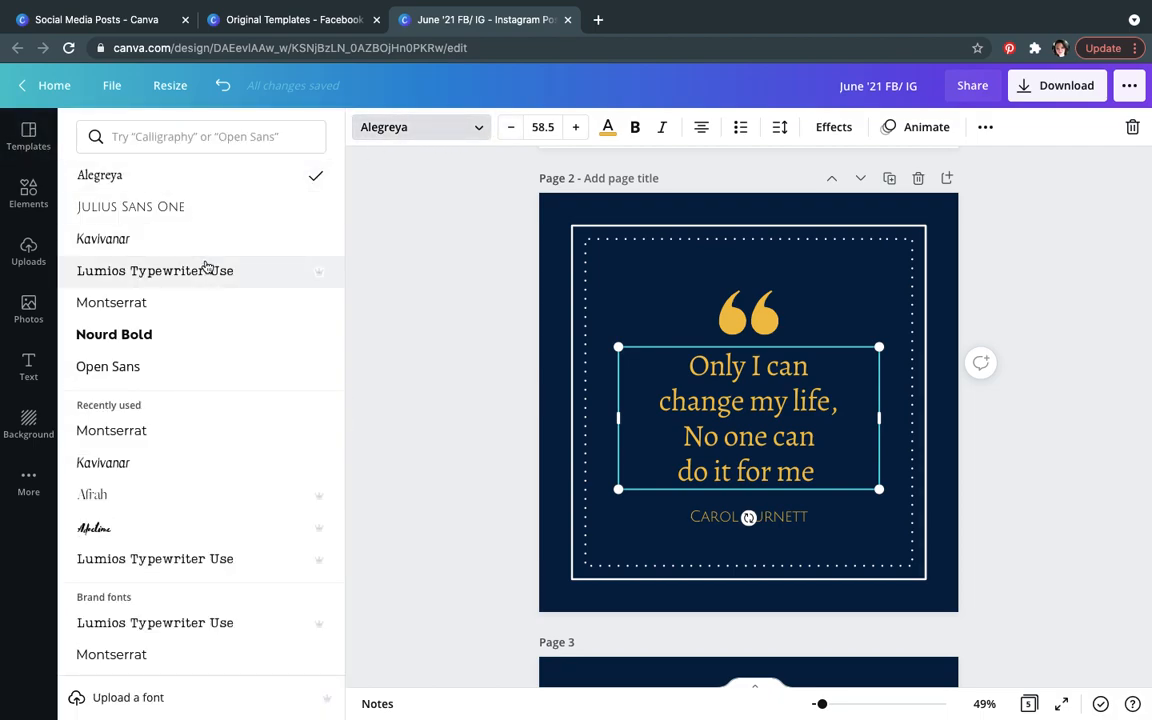
{"action": "left_click", "coordinate": [206, 266]}
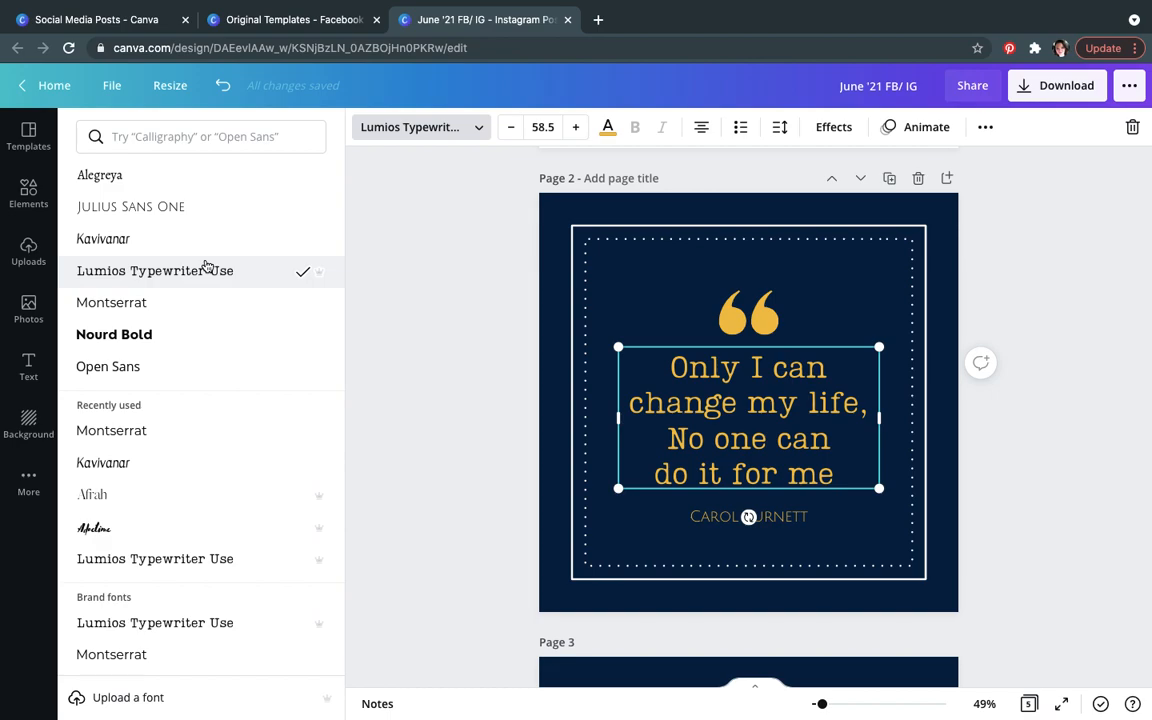
{"action": "left_click", "coordinate": [134, 304]}
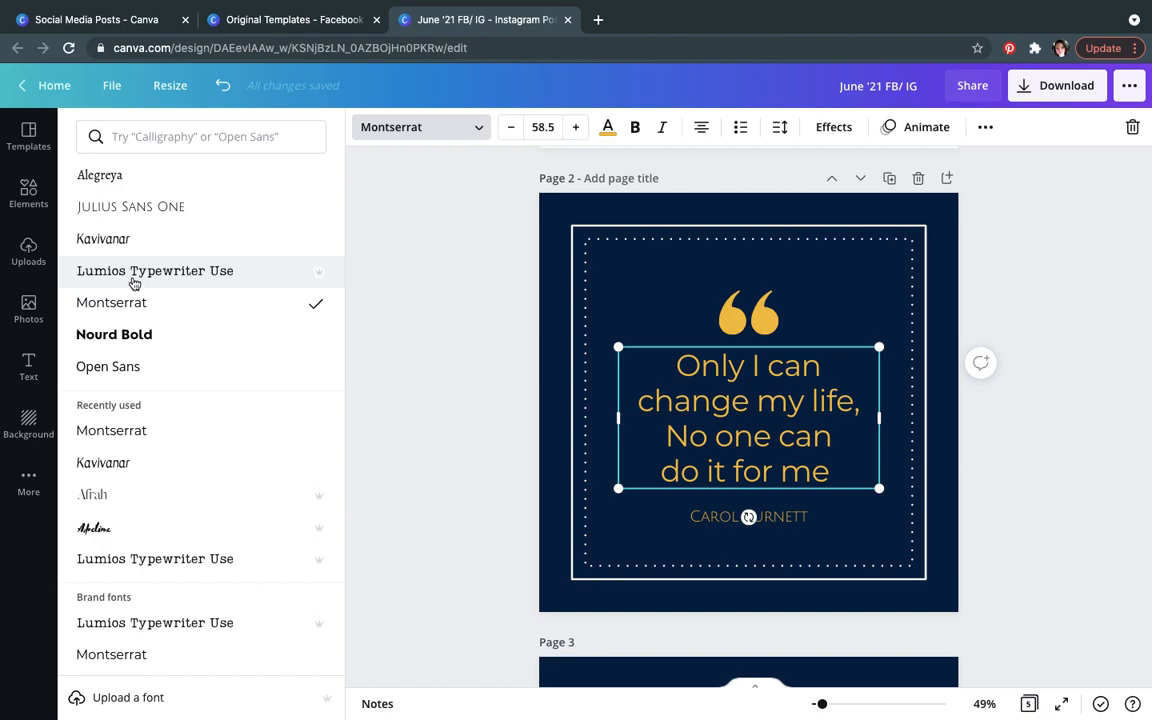
{"action": "left_click", "coordinate": [134, 284]}
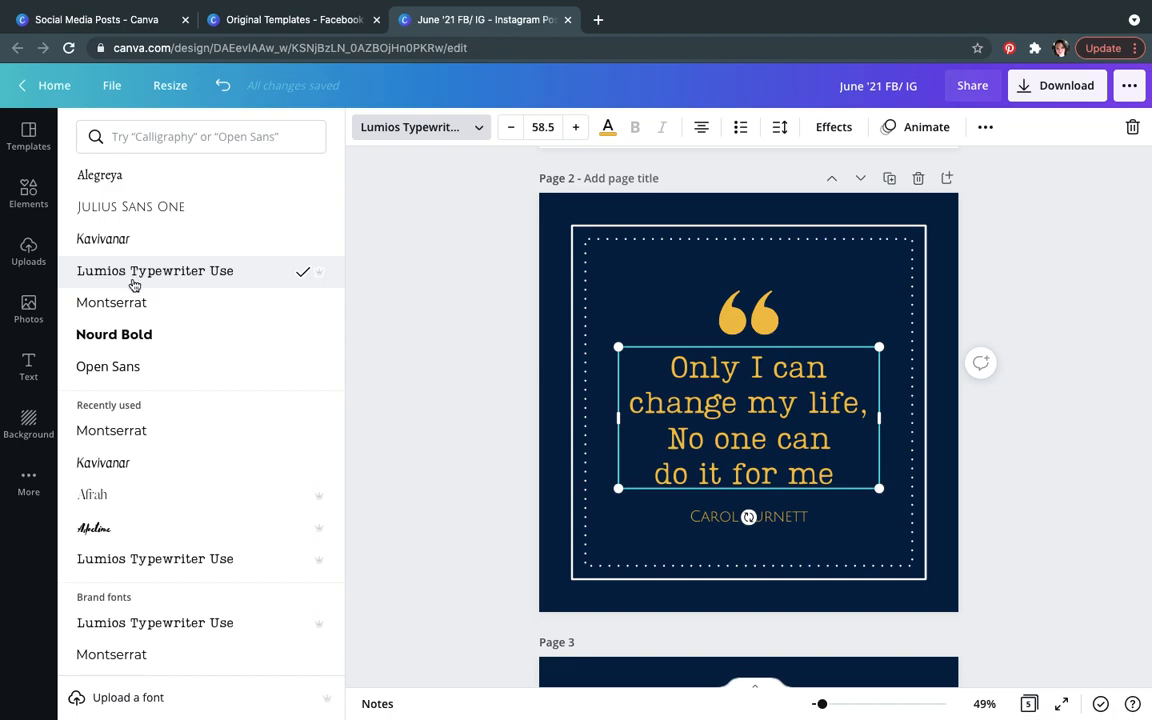
Step: Change the author name's font to Montserrat
{"action": "left_click", "coordinate": [668, 516]}
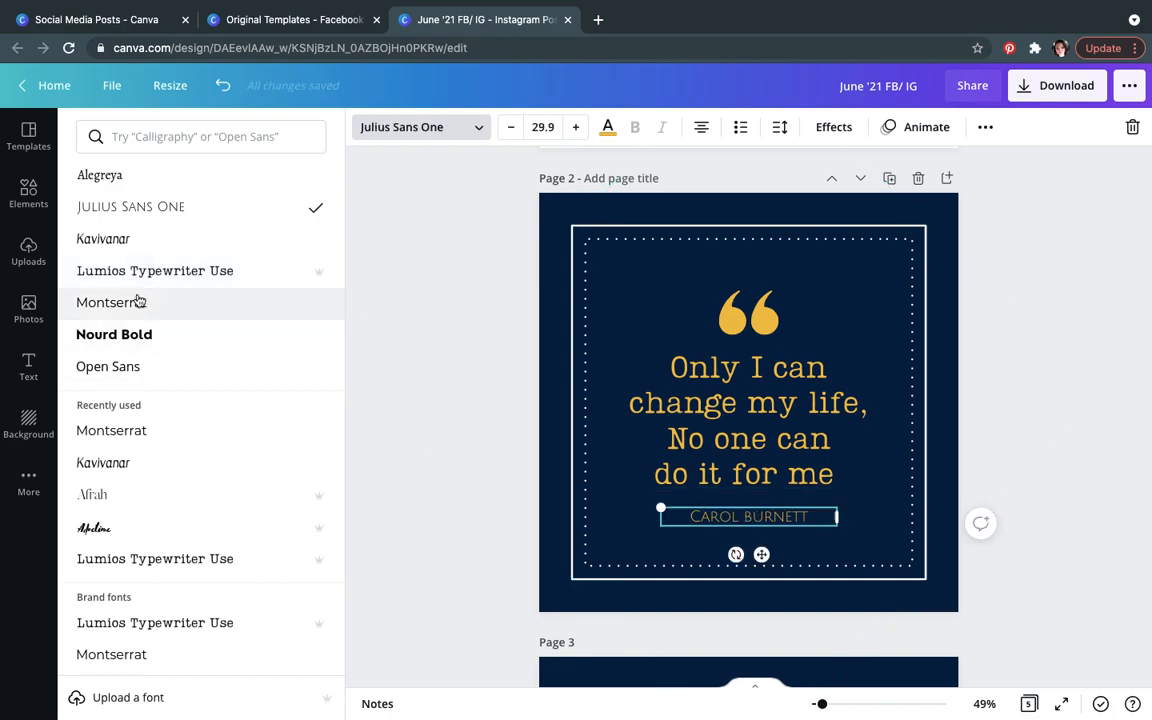
{"action": "left_click", "coordinate": [138, 301]}
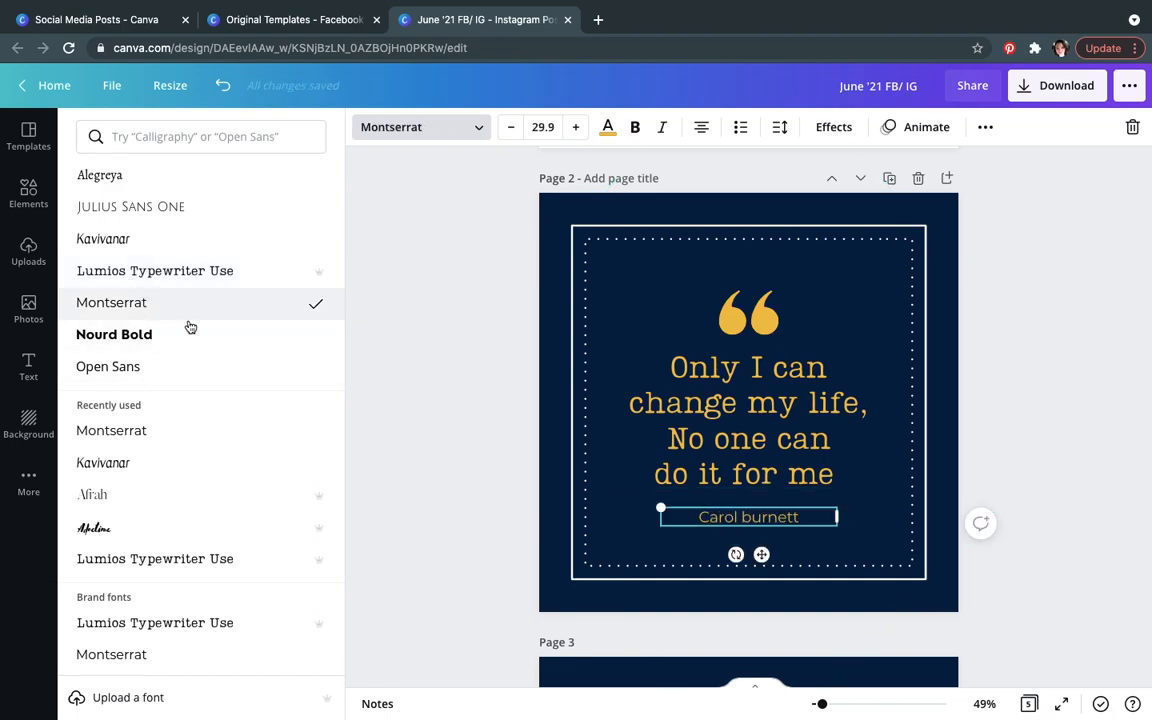
{"action": "left_click", "coordinate": [752, 517]}
{"action": "left_click", "coordinate": [751, 517]}
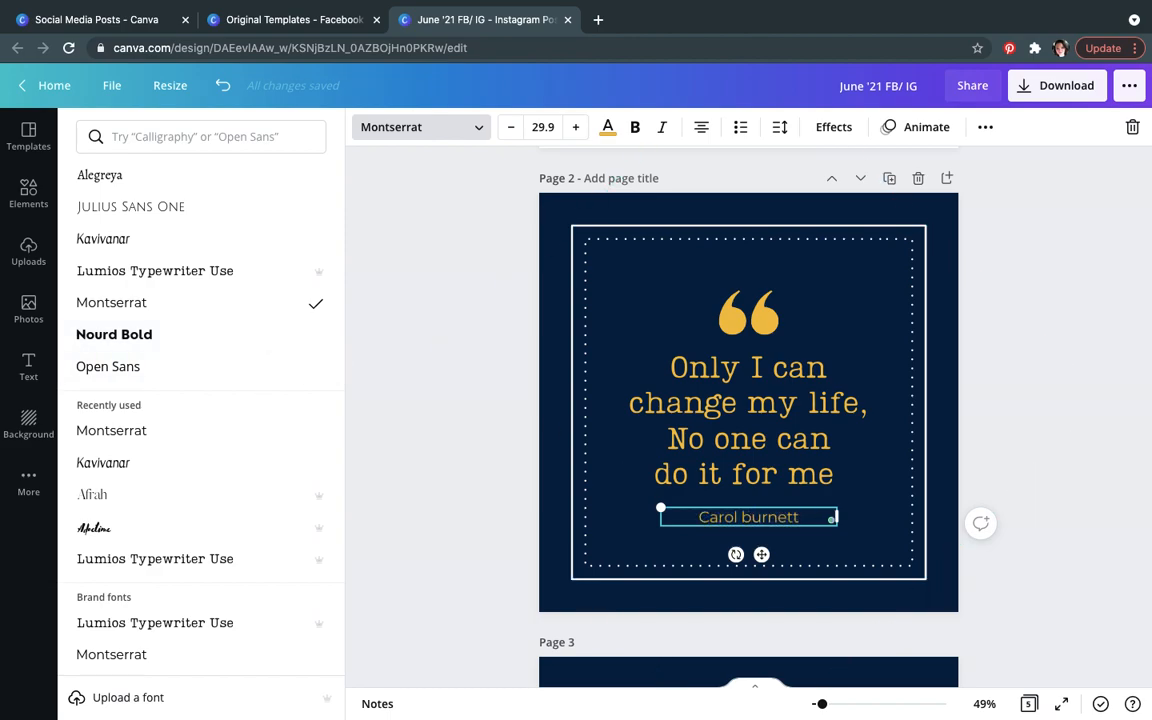
Step: Add a period at the end of the quote text
{"action": "left_click", "coordinate": [838, 485]}
{"action": "left_click", "coordinate": [838, 483]}
{"action": "left_click", "coordinate": [838, 479]}
{"action": "type", "text": "."}
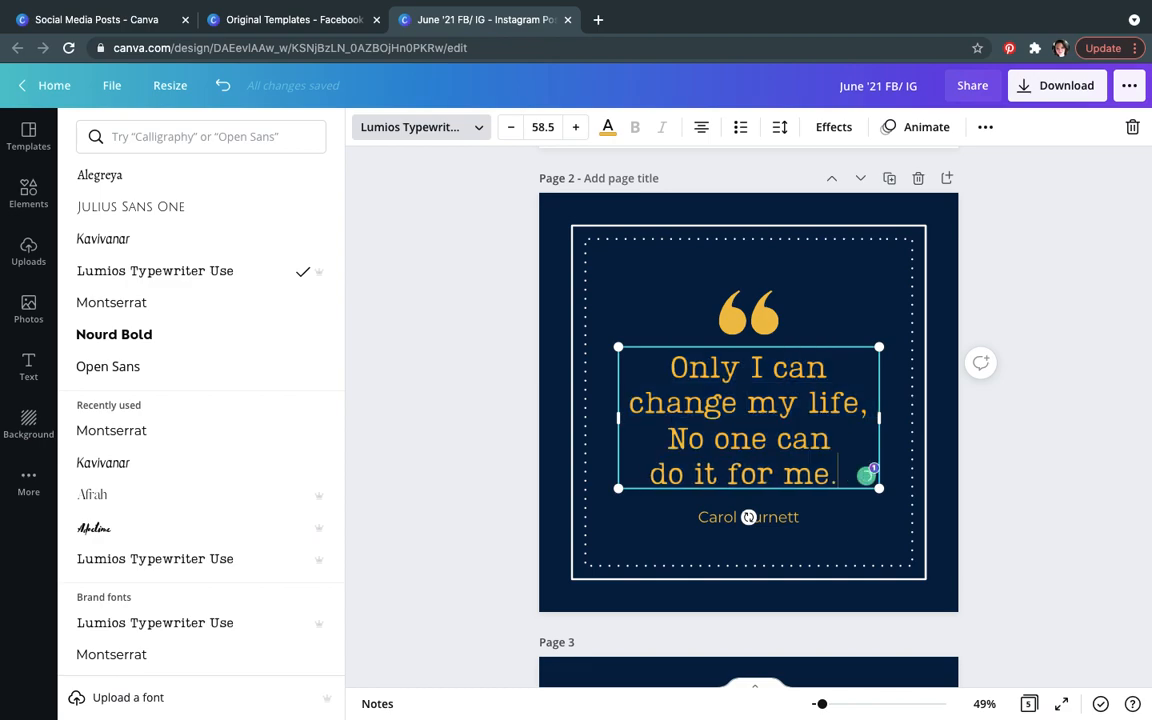
{"action": "left_click", "coordinate": [1083, 337]}
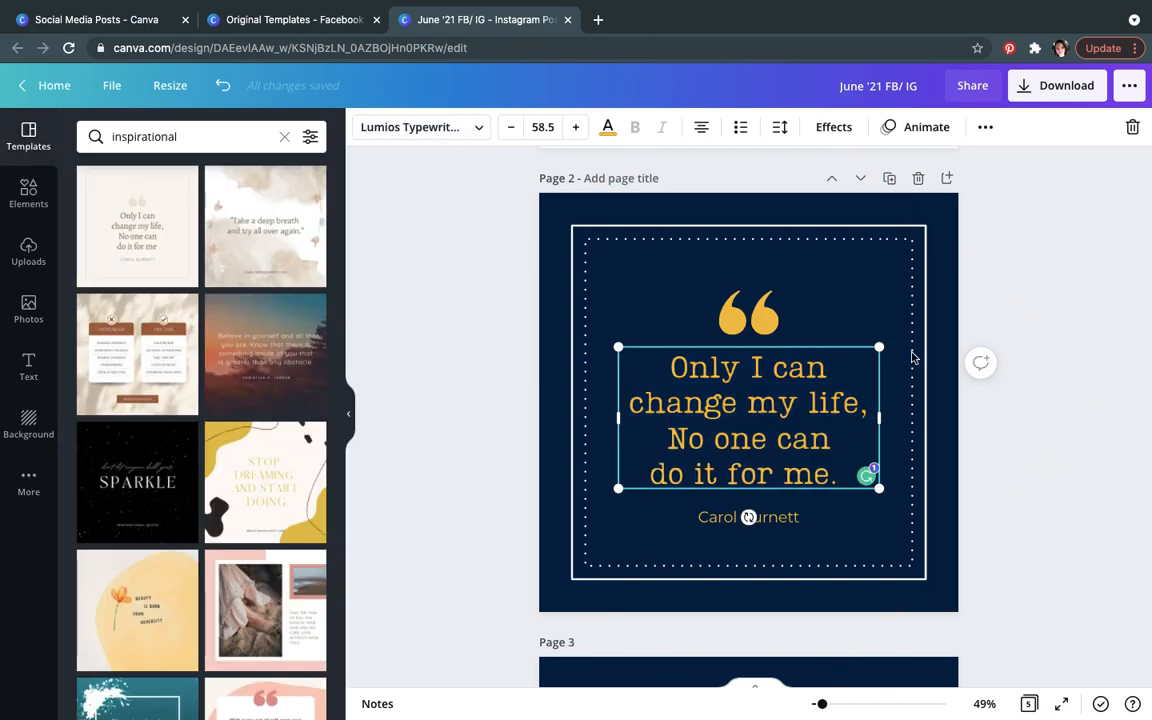
Step: Copy all elements of page 2 and paste them onto the blank page 20 of the Original Templates design
{"action": "left_click", "coordinate": [564, 214]}
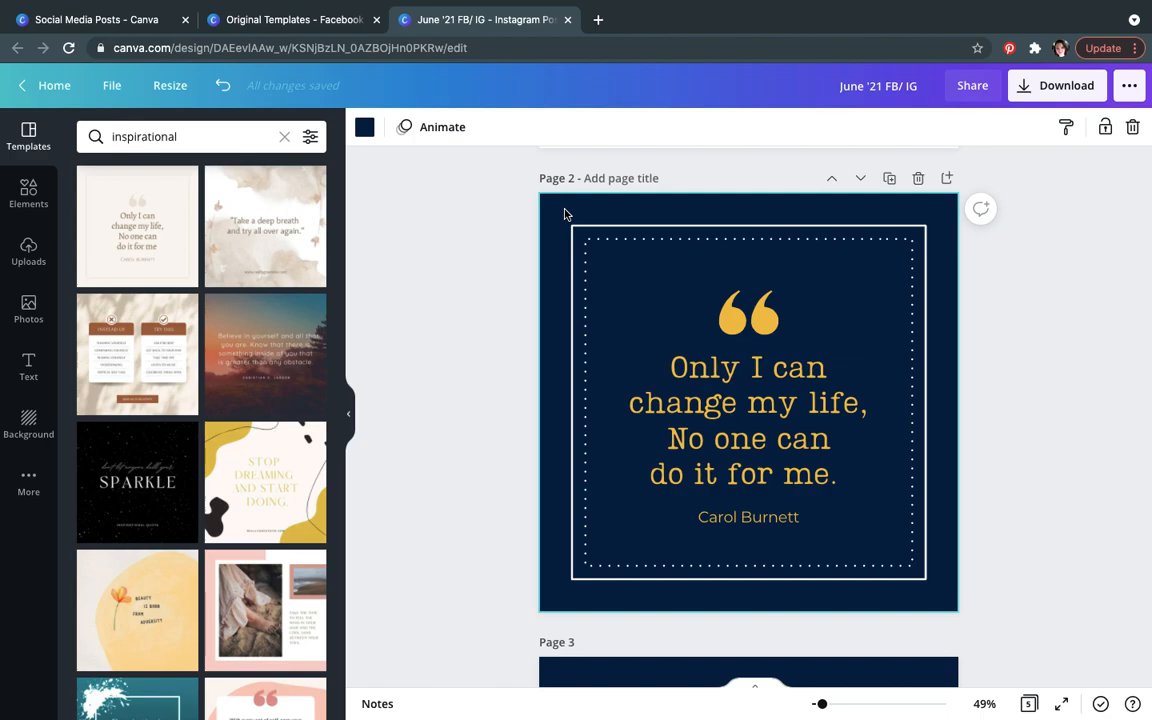
{"action": "key", "text": "ctrl+a"}
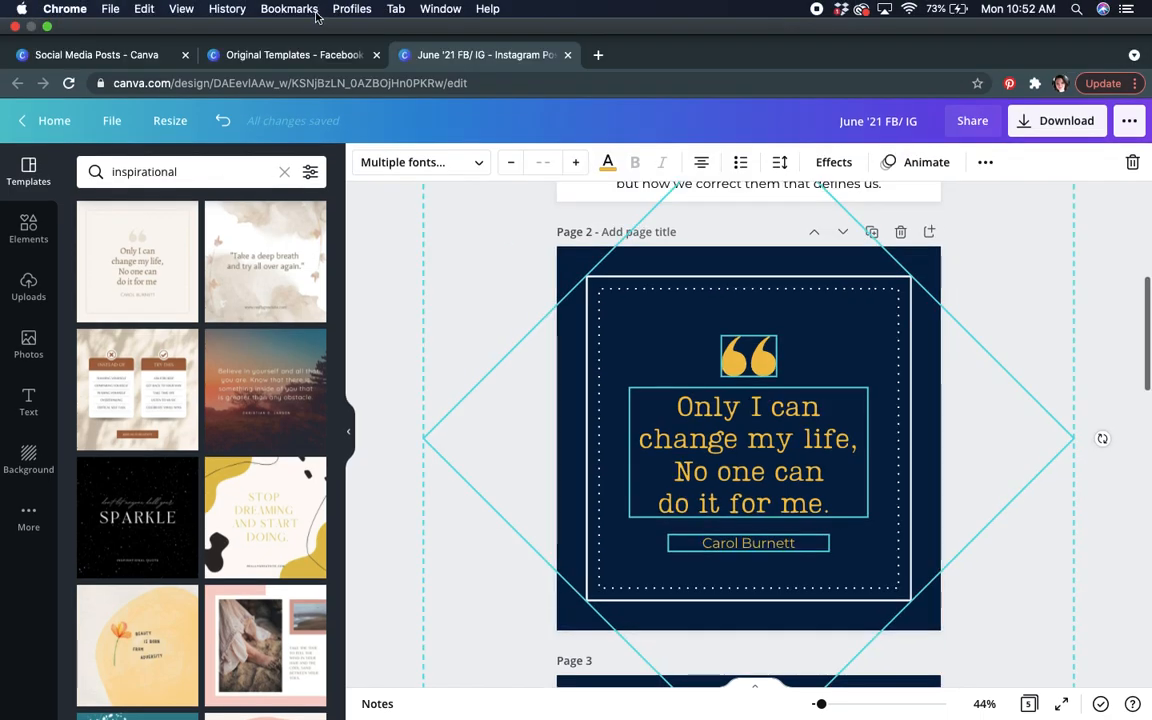
{"action": "left_click", "coordinate": [293, 54]}
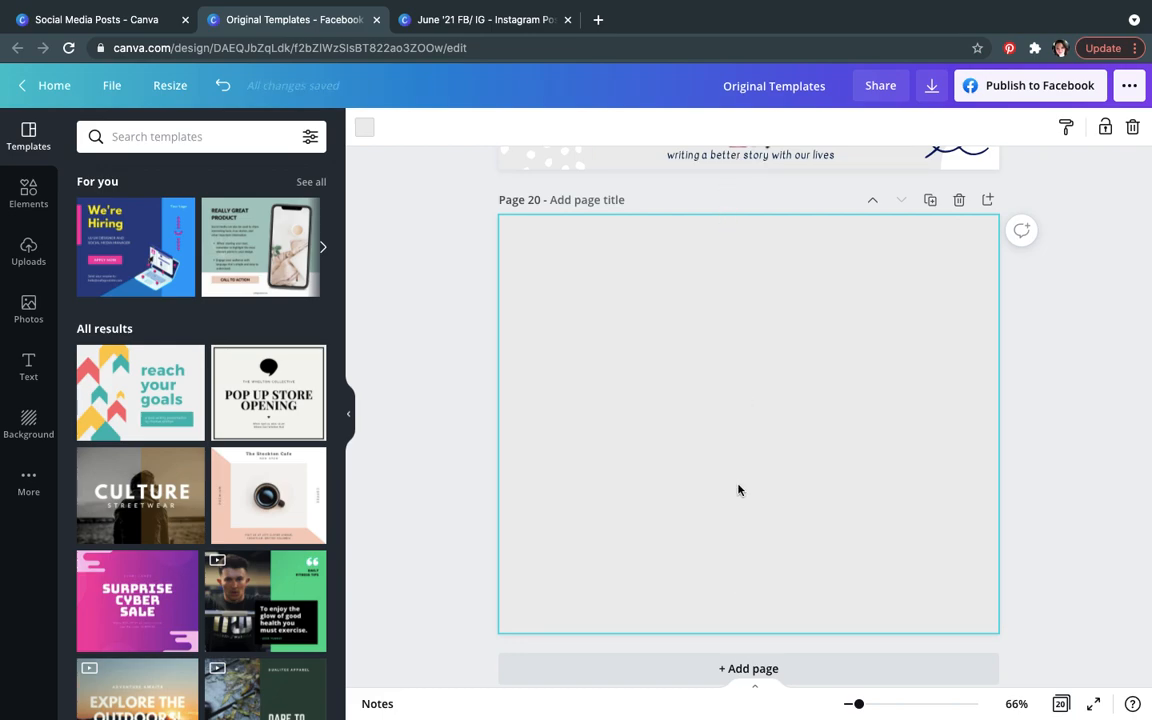
{"action": "key", "text": "ctrl+v"}
{"action": "key", "text": "ctrl+z"}
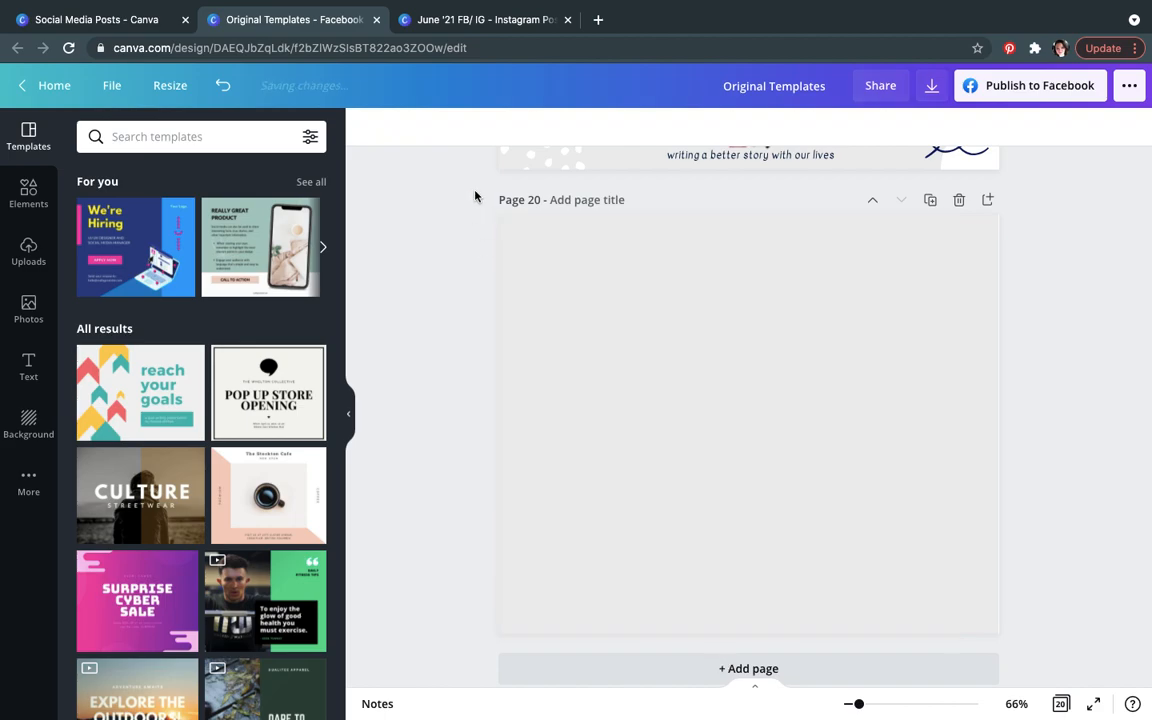
{"action": "left_click", "coordinate": [463, 20]}
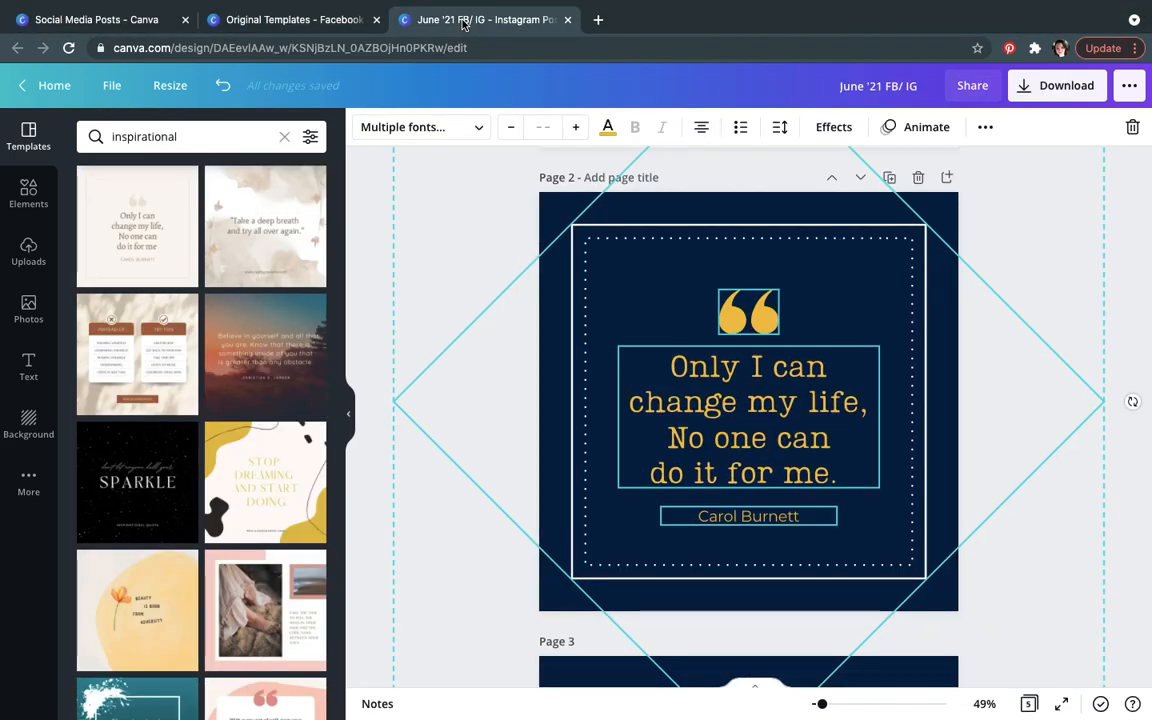
{"action": "left_click", "coordinate": [326, 28]}
{"action": "key", "text": "ctrl+v"}
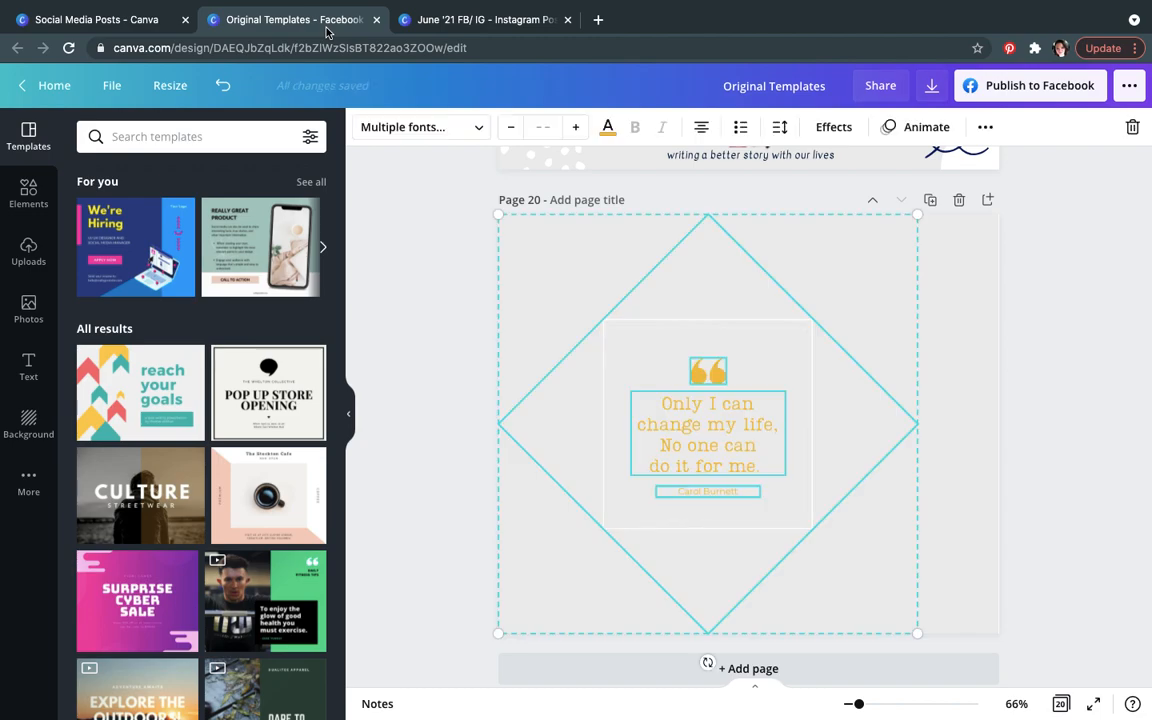
Step: Set the background of page 20 to the navy brand colour
{"action": "left_click", "coordinate": [1045, 392]}
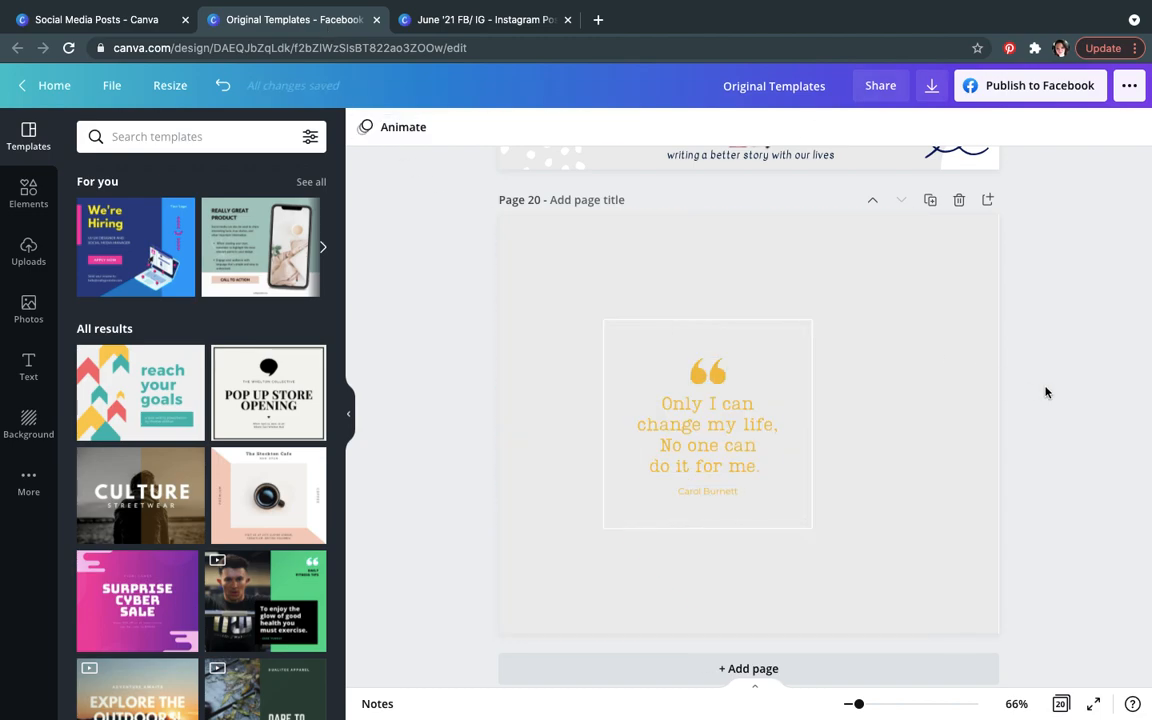
{"action": "left_click", "coordinate": [918, 386]}
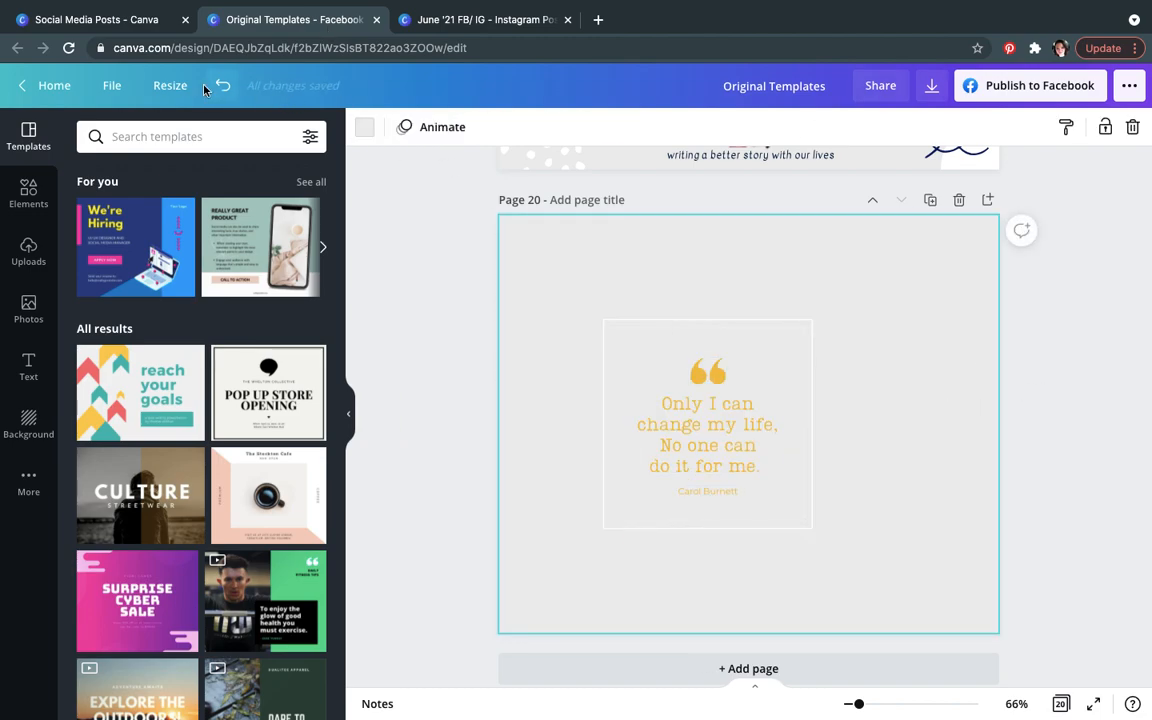
{"action": "left_click", "coordinate": [366, 128]}
{"action": "left_click", "coordinate": [93, 353]}
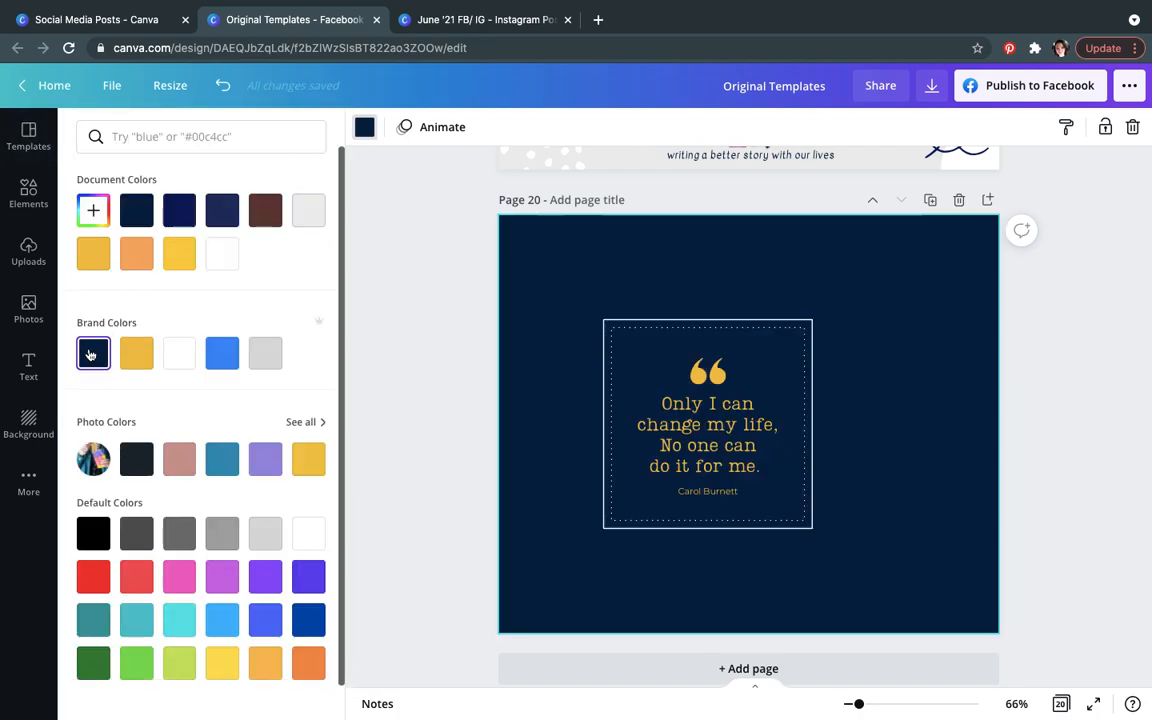
Step: Select the quote mark, quote text, author name and frame together and group them
{"action": "left_click", "coordinate": [712, 428]}
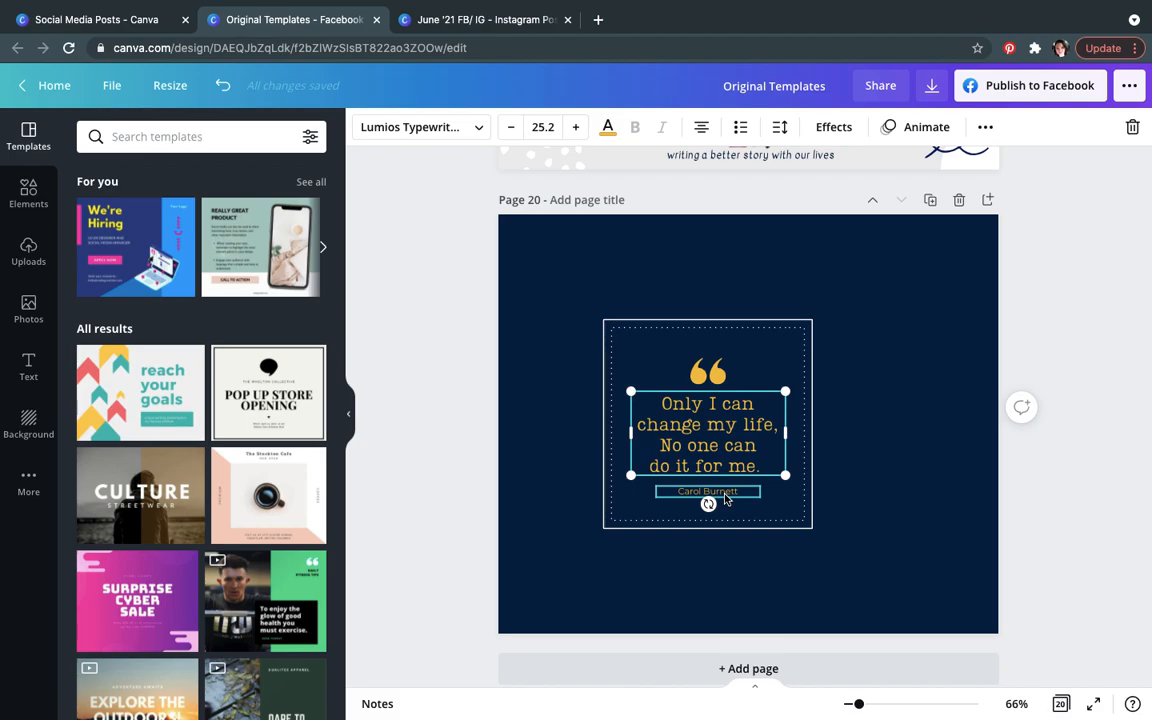
{"action": "left_click", "coordinate": [722, 492], "text": "shift"}
{"action": "left_click", "coordinate": [713, 370], "text": "shift"}
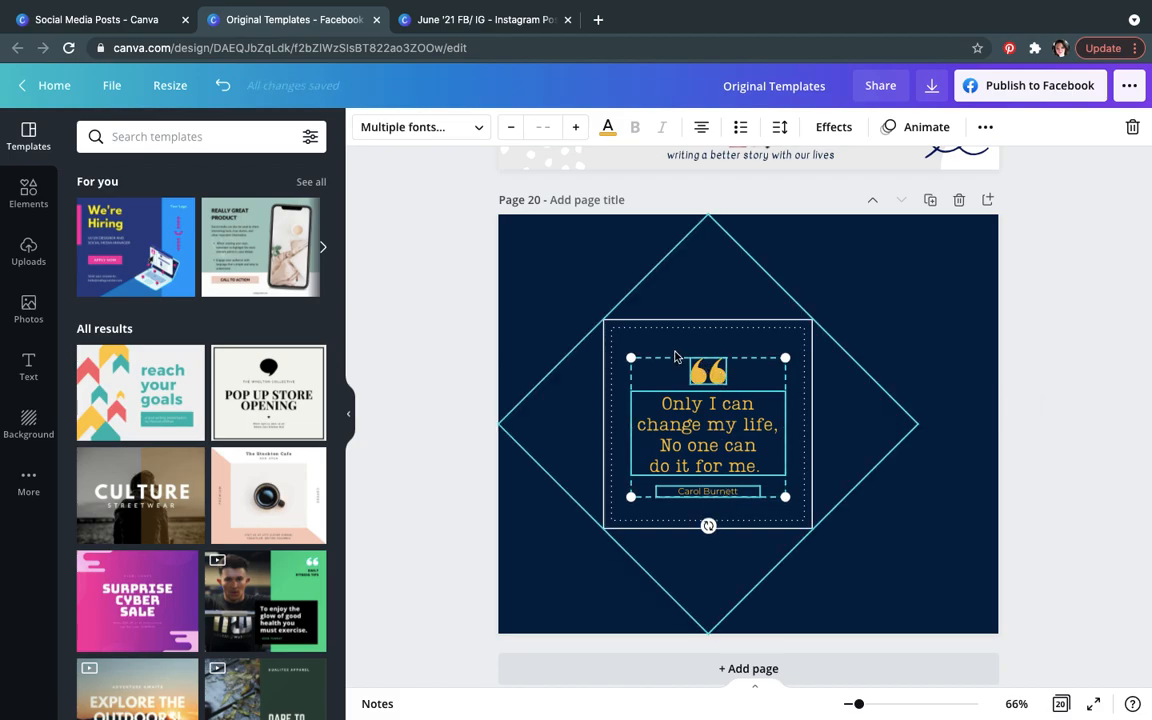
{"action": "left_click", "coordinate": [670, 325], "text": "shift"}
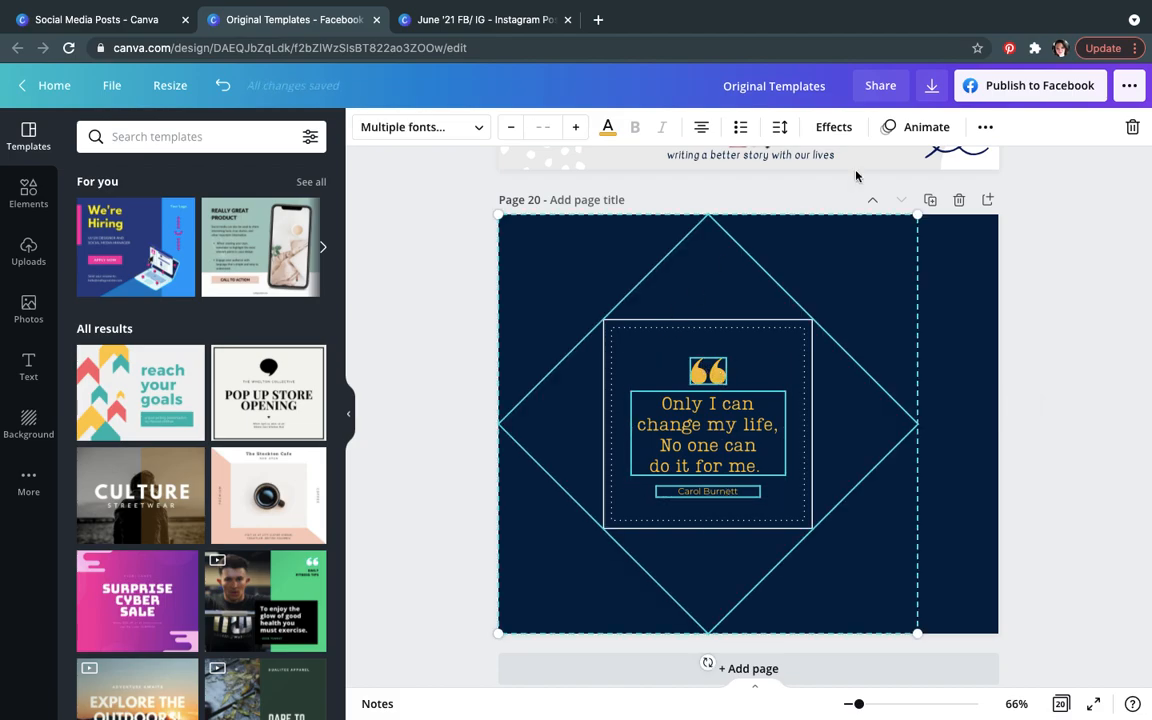
{"action": "left_click", "coordinate": [985, 127]}
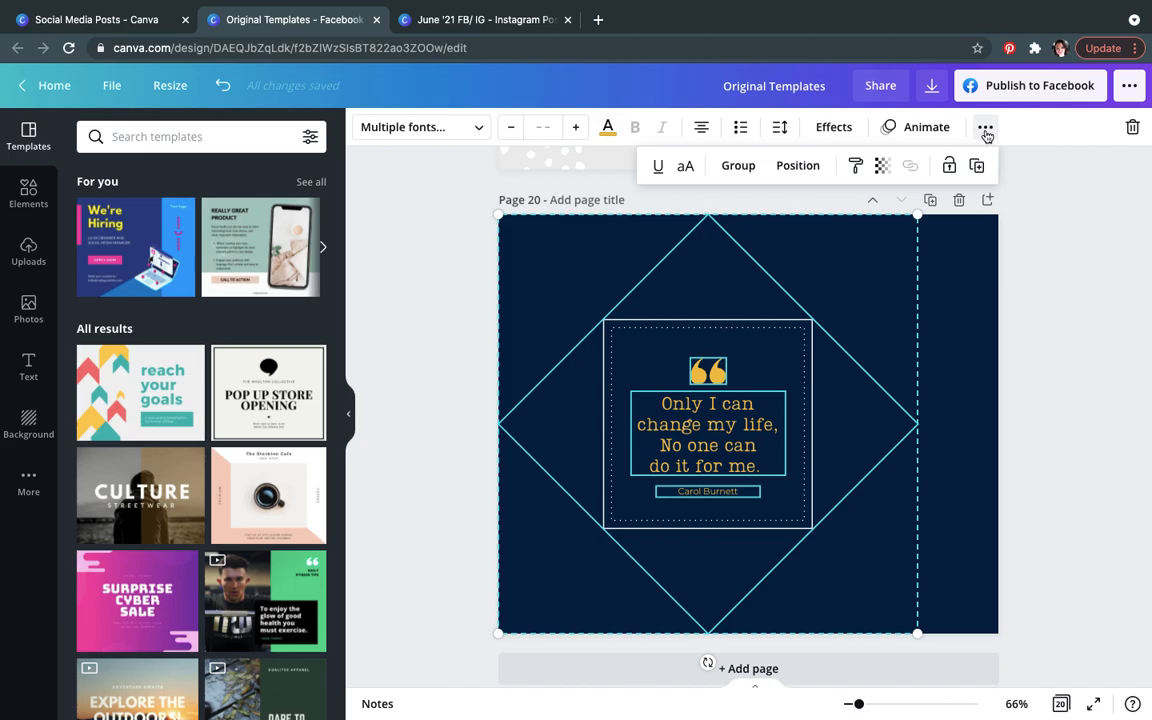
{"action": "left_click", "coordinate": [751, 170]}
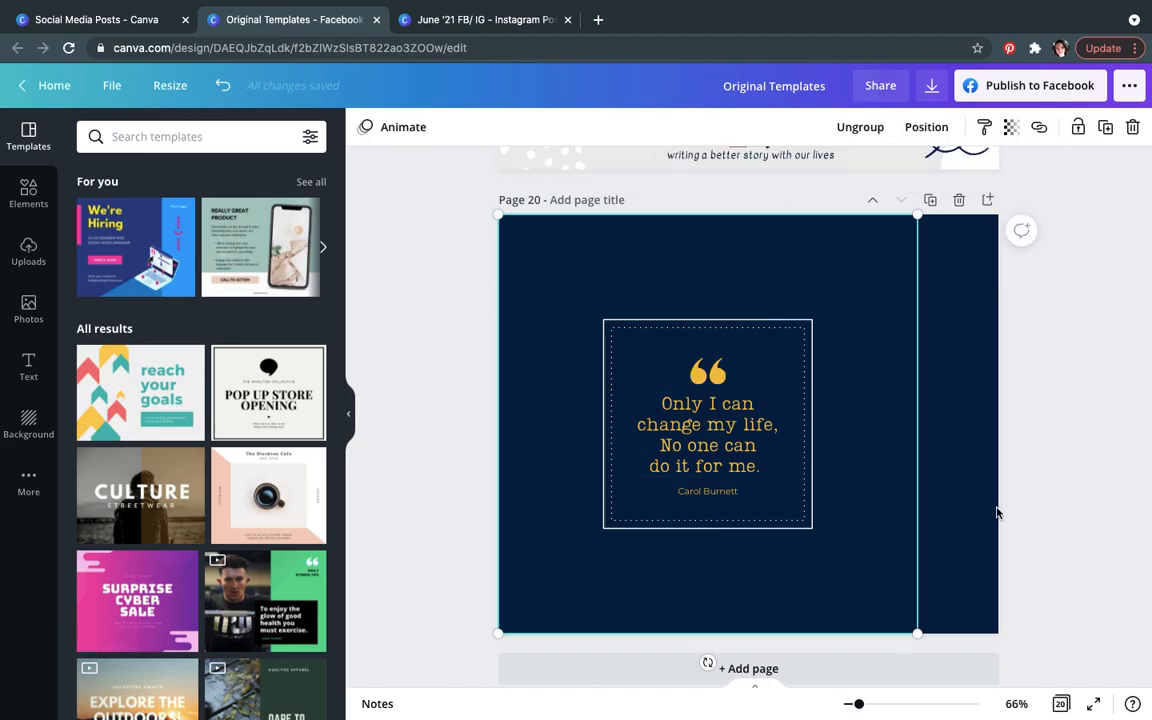
Step: Enlarge the grouped quote card and reposition it on page 20
{"action": "left_click_drag", "start_coordinate": [918, 633], "coordinate": [1045, 680]}
{"action": "left_click_drag", "start_coordinate": [870, 523], "coordinate": [865, 477]}
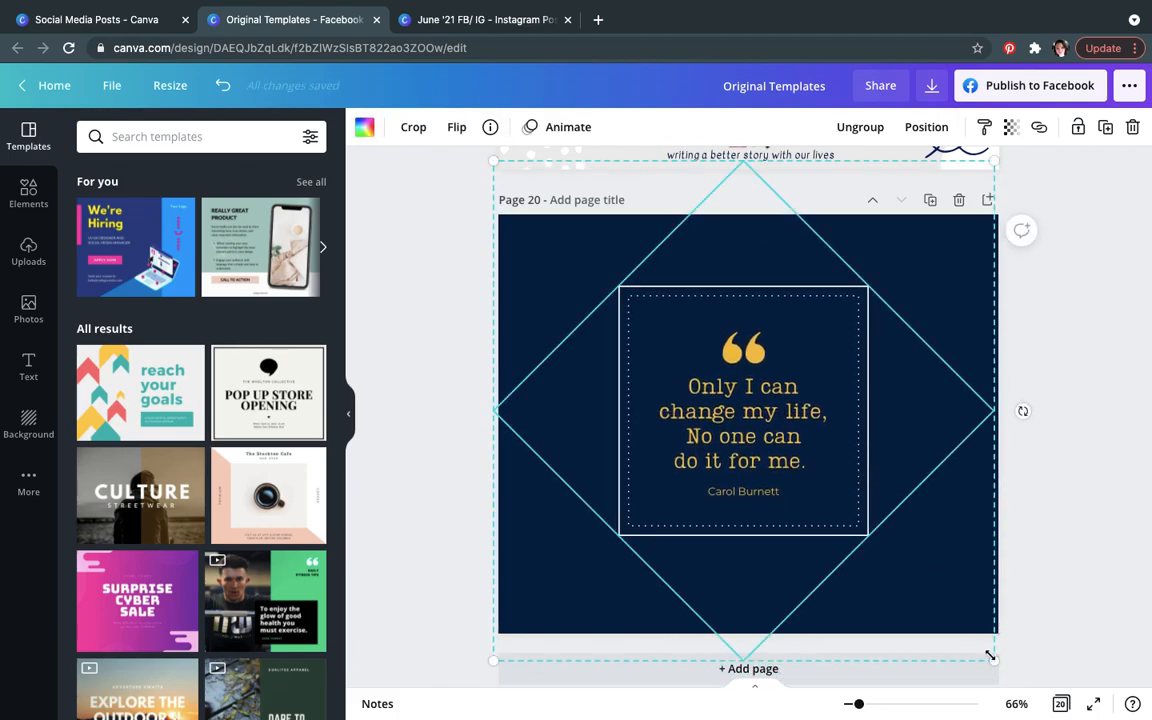
{"action": "left_click_drag", "start_coordinate": [1011, 675], "coordinate": [1062, 690]}
{"action": "left_click_drag", "start_coordinate": [879, 553], "coordinate": [842, 504]}
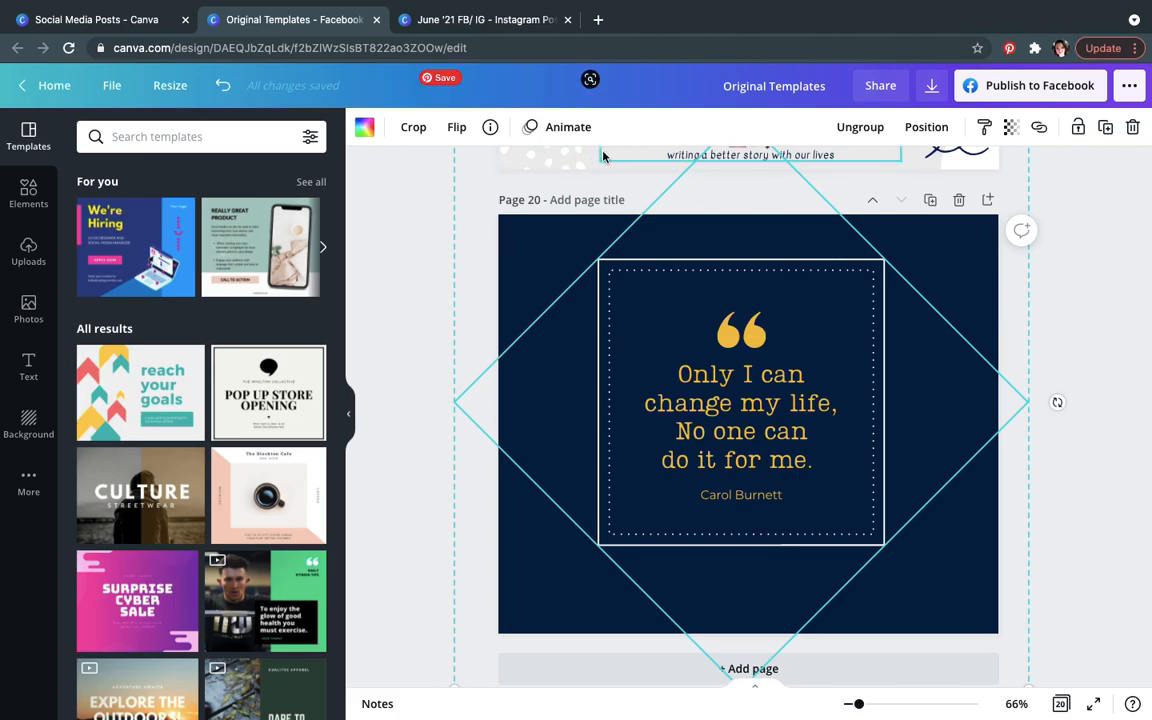
Step: Compare page 20 with page 2 in the June '21 FB/ IG design tab
{"action": "left_click", "coordinate": [490, 20]}
{"action": "left_click", "coordinate": [370, 284]}
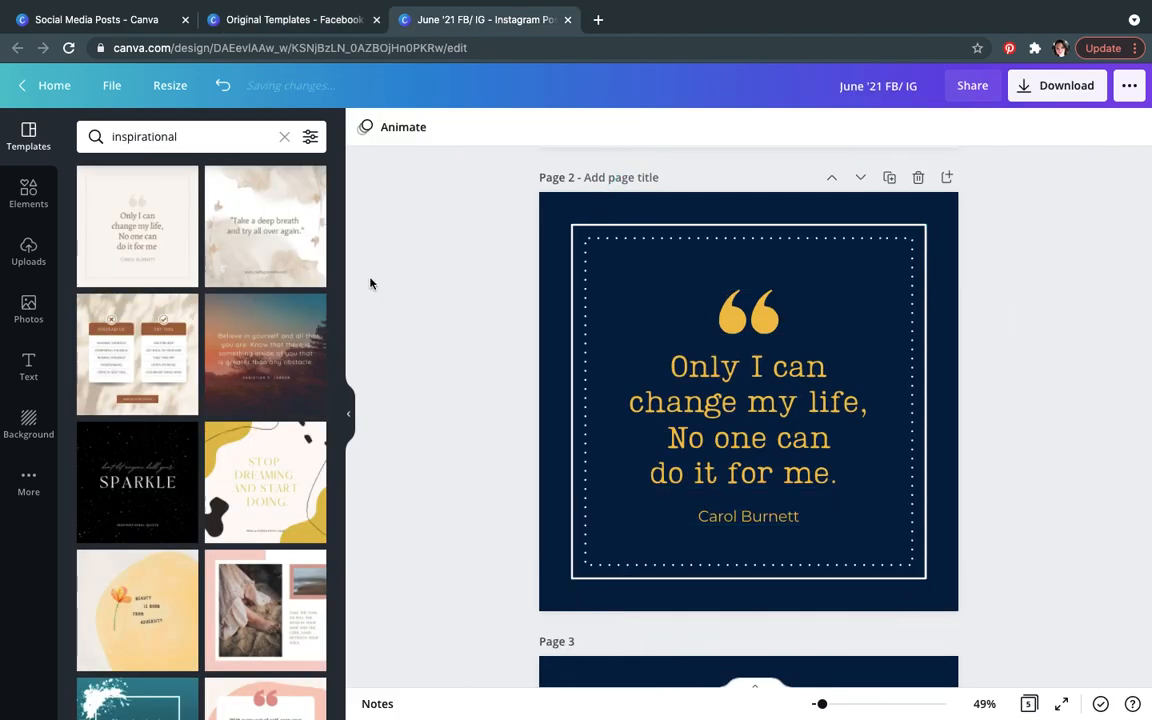
{"action": "left_click", "coordinate": [303, 19]}
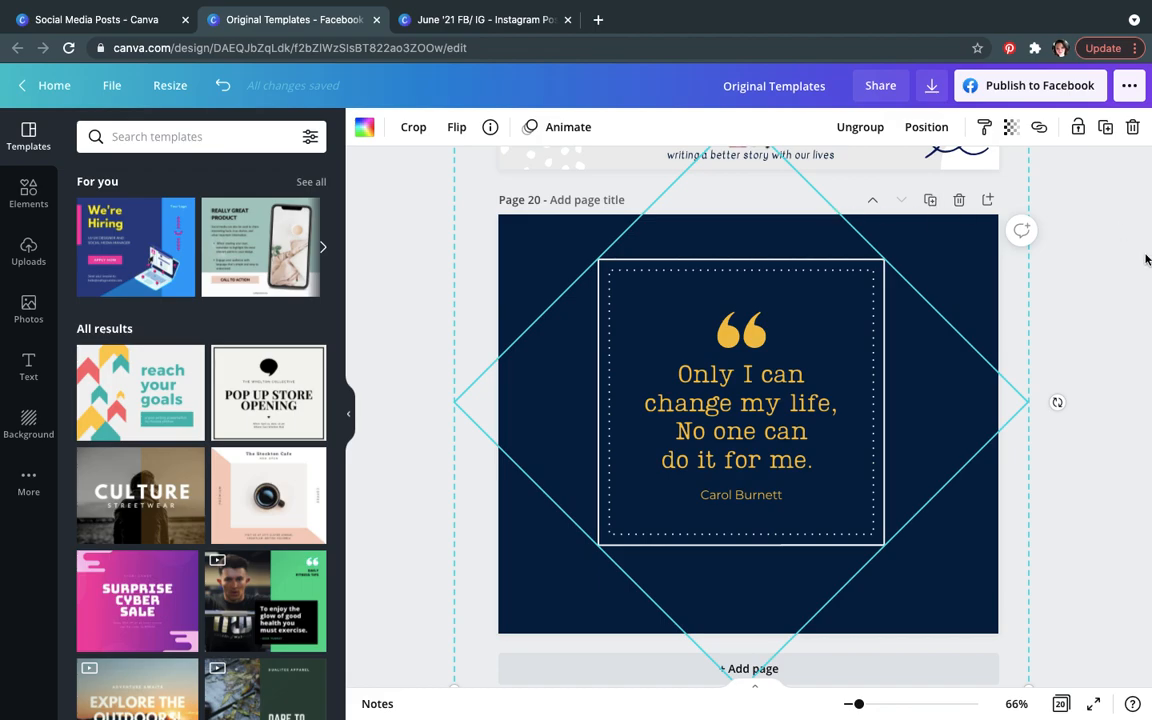
{"action": "left_click", "coordinate": [1021, 233]}
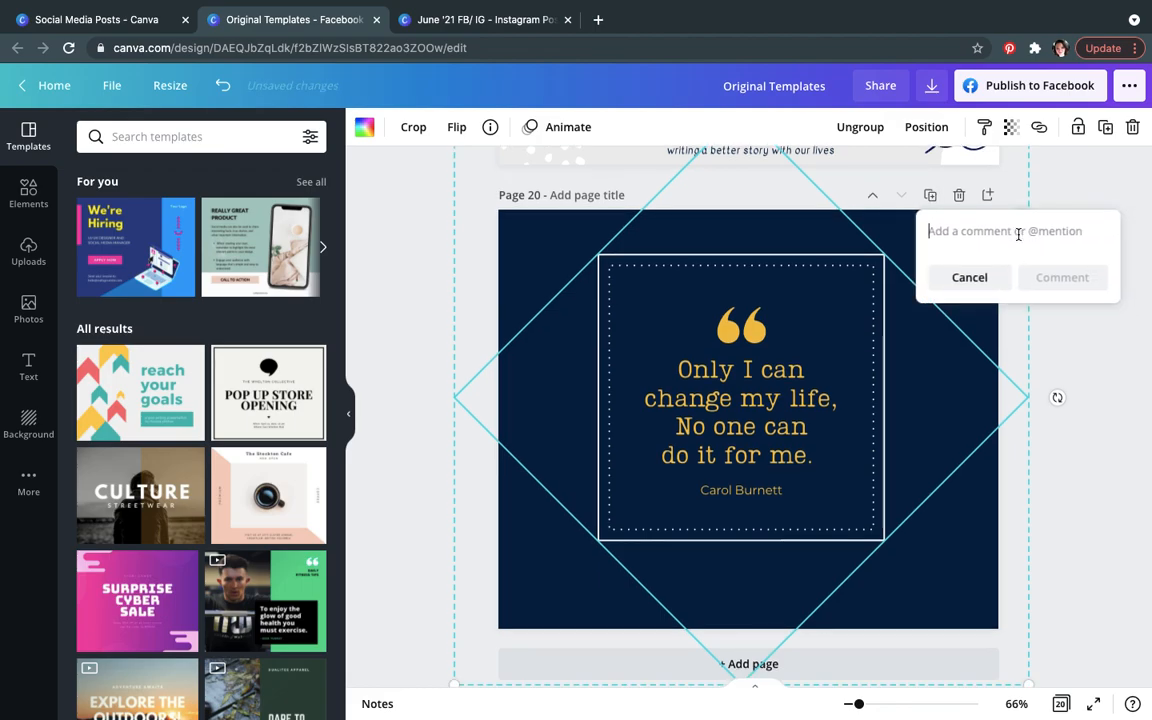
{"action": "left_click", "coordinate": [980, 277]}
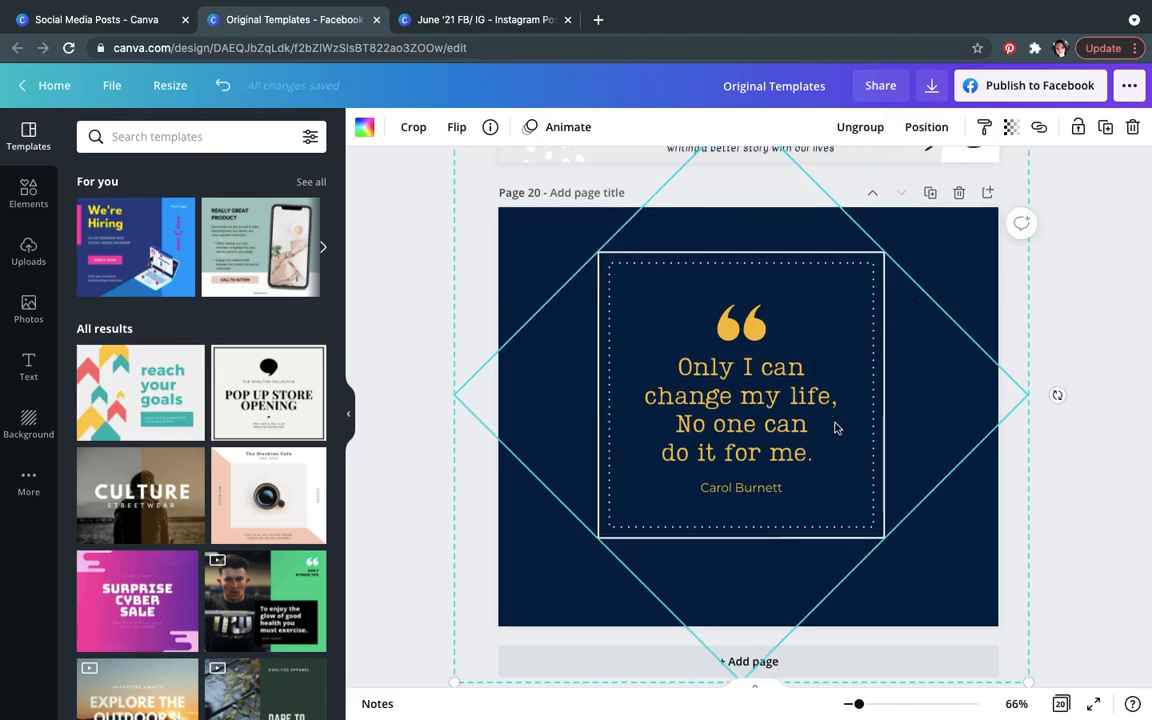
{"action": "left_click", "coordinate": [805, 490]}
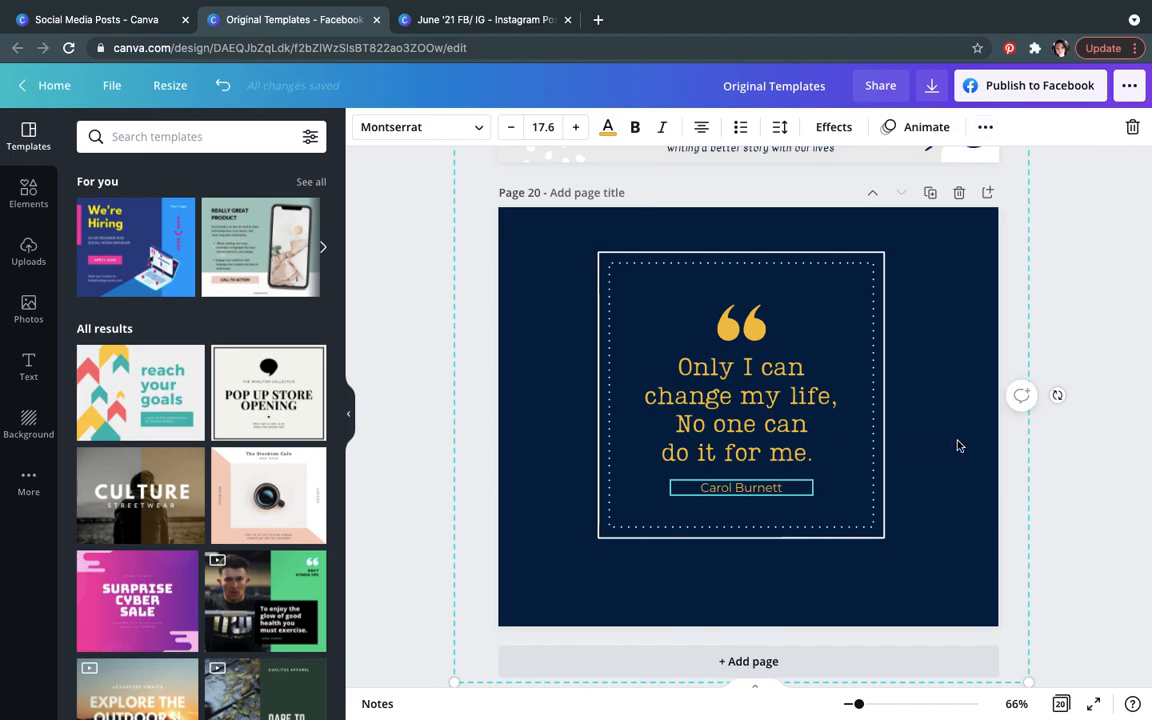
{"action": "left_click", "coordinate": [1103, 402]}
Step: Copy the narratives footer from page 19 and paste it onto page 20
{"action": "scroll", "coordinate": [1103, 402], "scroll_direction": "up", "scroll_amount": 5}
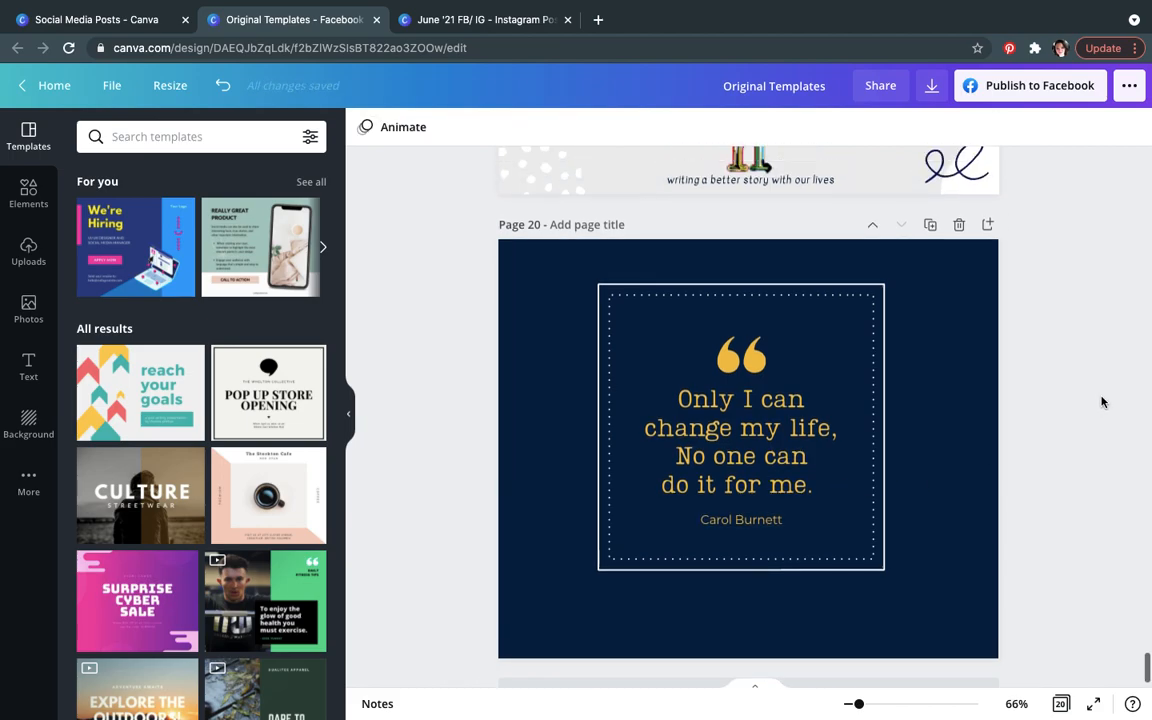
{"action": "scroll", "coordinate": [1103, 402], "scroll_direction": "up", "scroll_amount": 3}
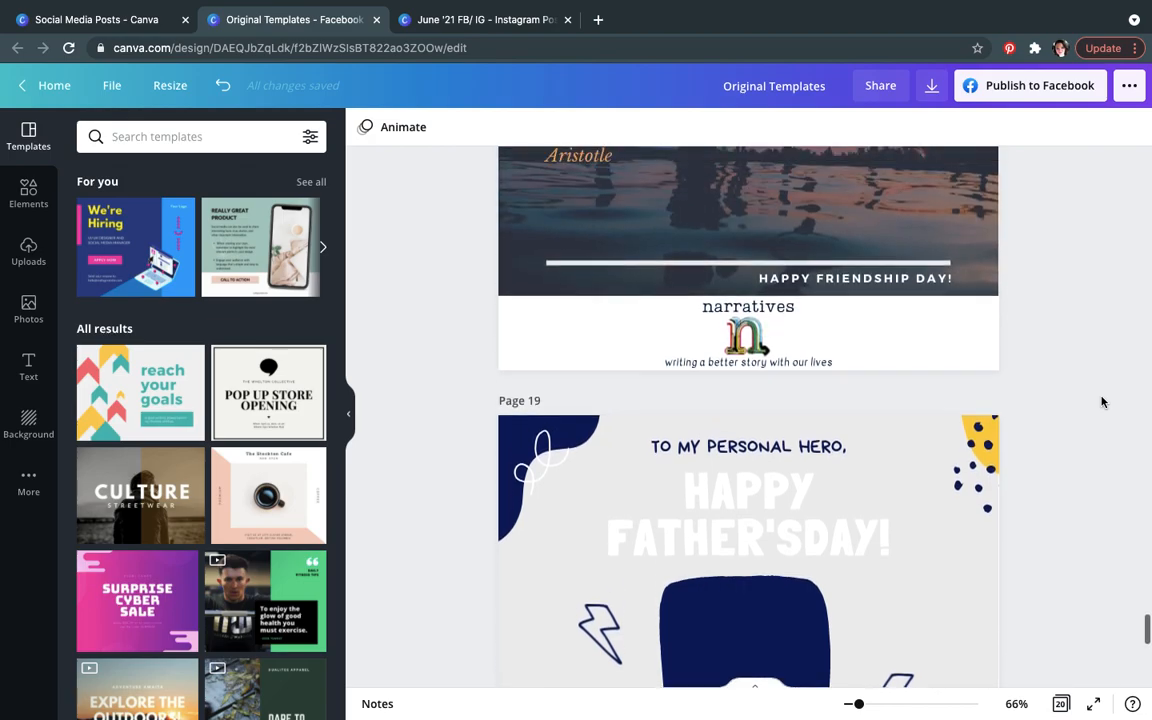
{"action": "left_click", "coordinate": [796, 318]}
{"action": "left_click", "coordinate": [940, 352]}
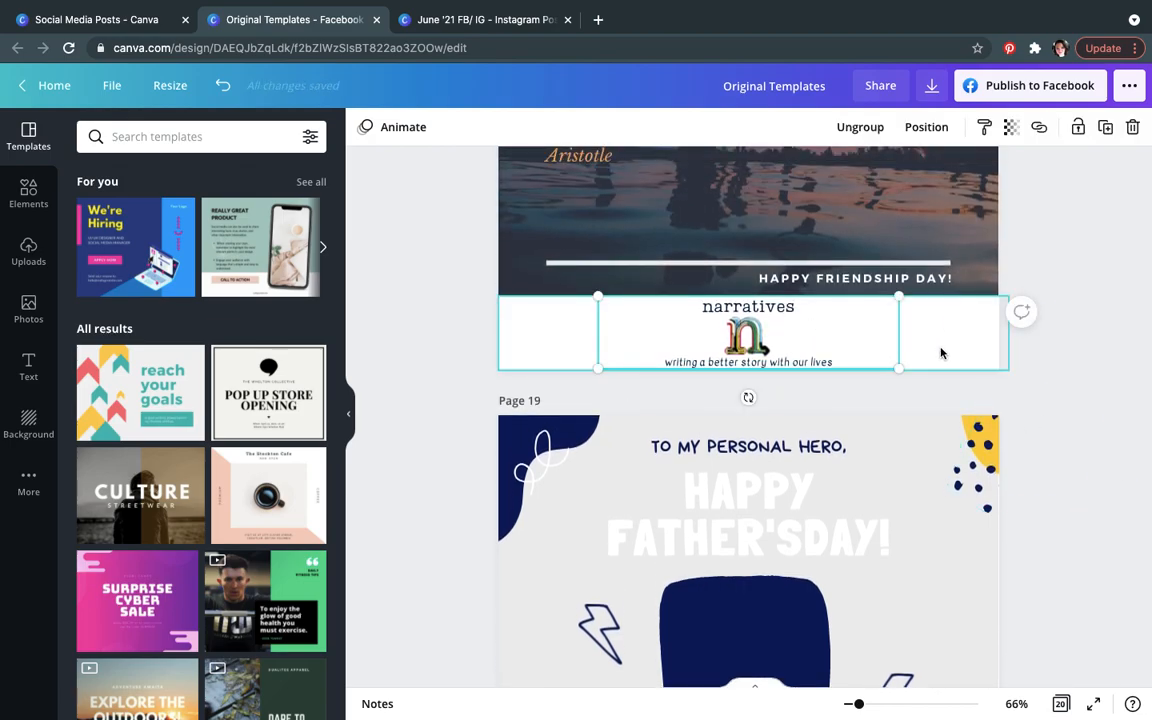
{"action": "left_click", "coordinate": [1092, 418]}
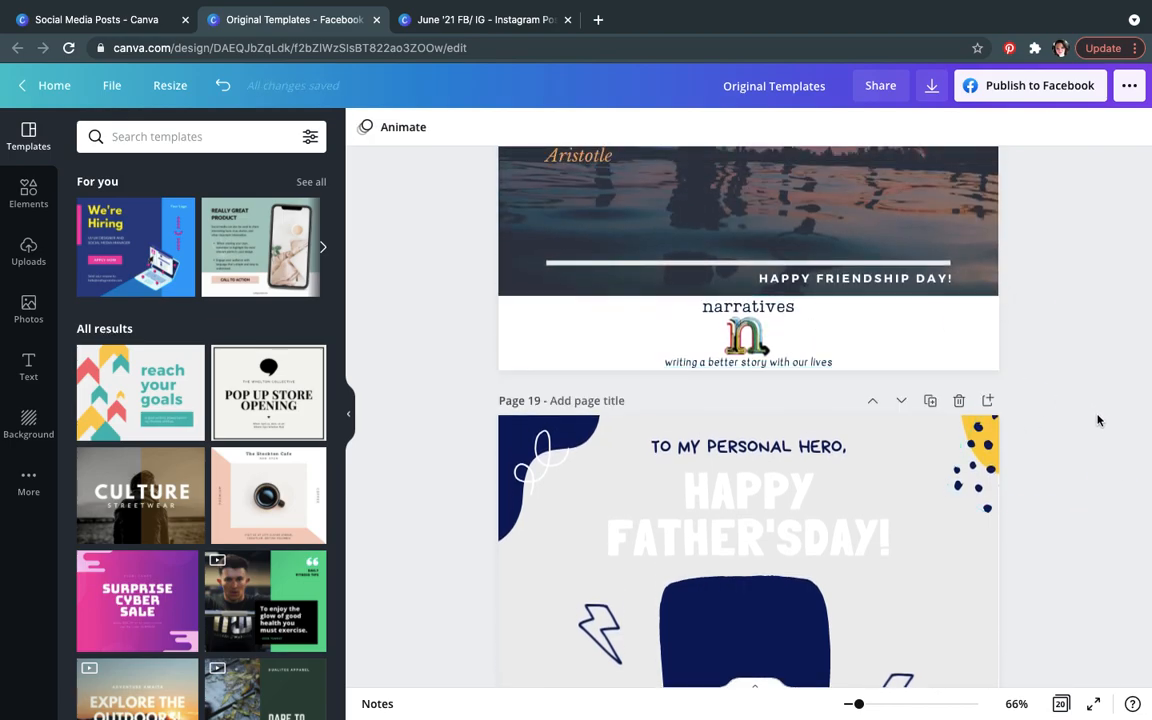
{"action": "scroll", "coordinate": [1095, 419], "scroll_direction": "down", "scroll_amount": 5}
{"action": "scroll", "coordinate": [1097, 420], "scroll_direction": "down", "scroll_amount": 4}
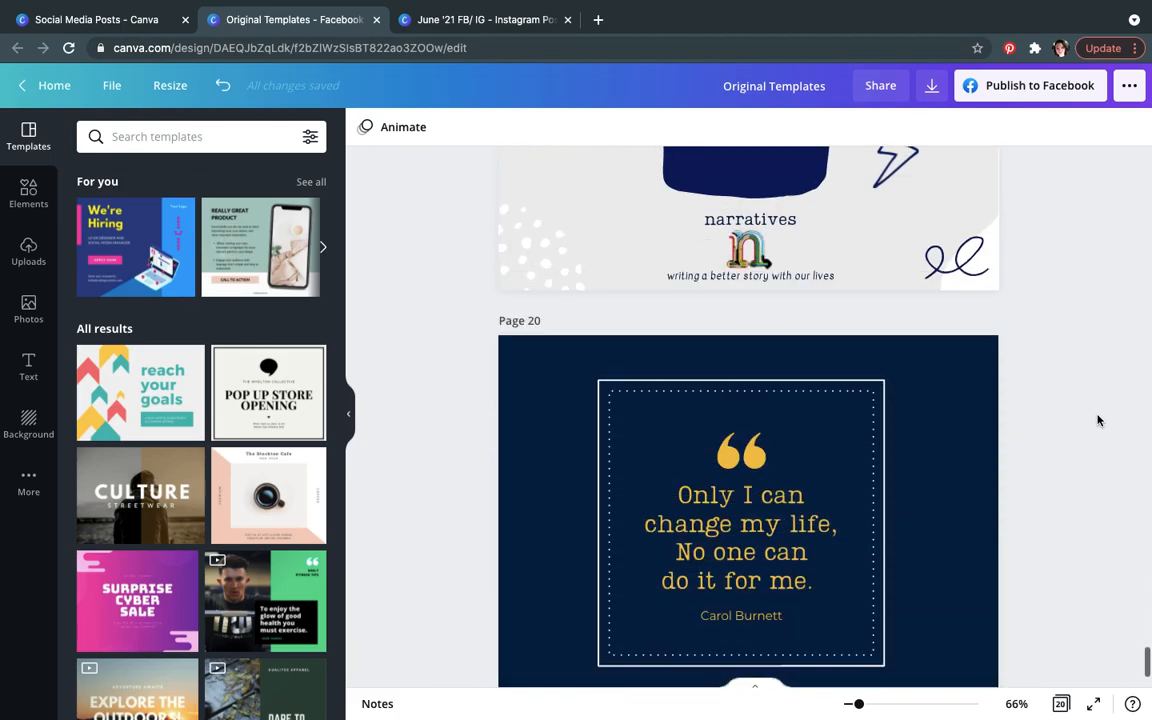
{"action": "left_click", "coordinate": [866, 573]}
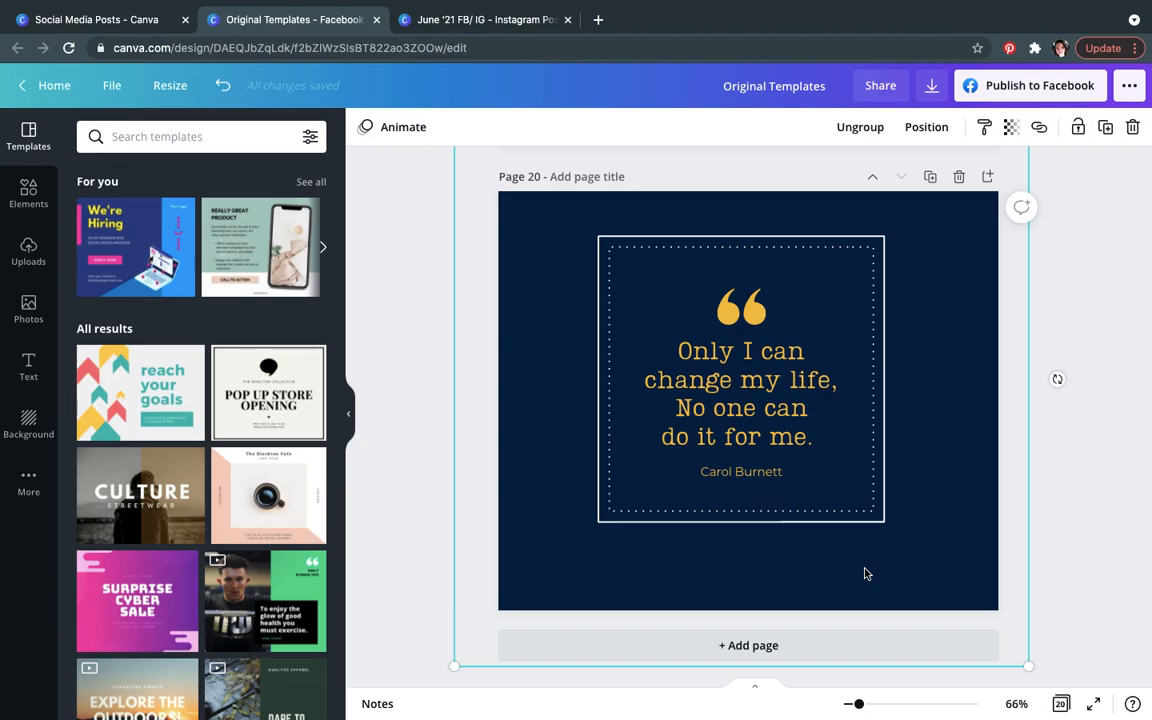
{"action": "key", "text": "ctrl+v"}
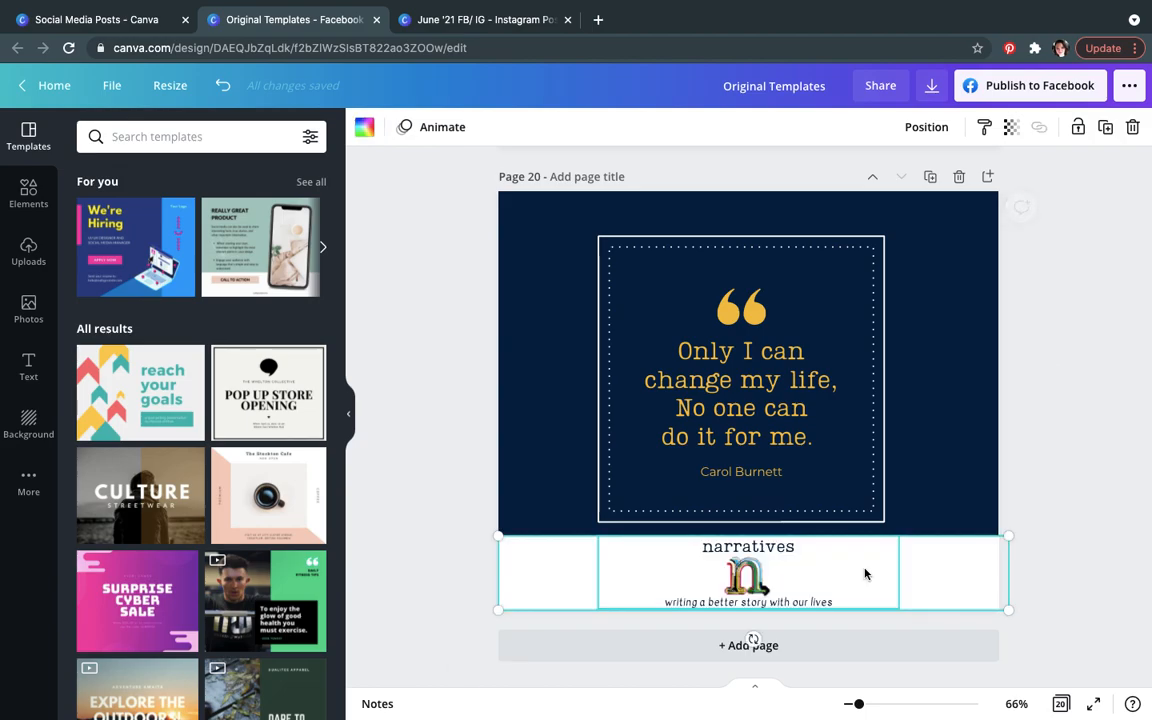
Step: Shrink the quote card group above the footer and center it horizontally on the page
{"action": "left_click", "coordinate": [895, 427]}
{"action": "left_click", "coordinate": [895, 427]}
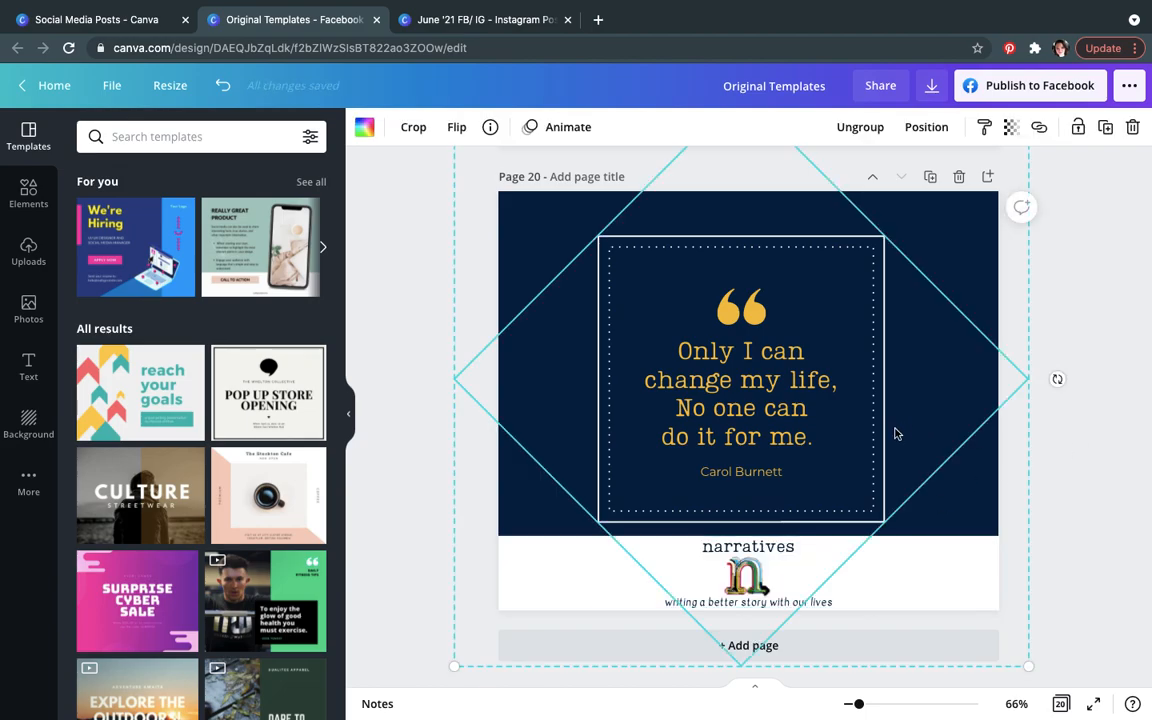
{"action": "left_click_drag", "start_coordinate": [456, 670], "coordinate": [508, 612]}
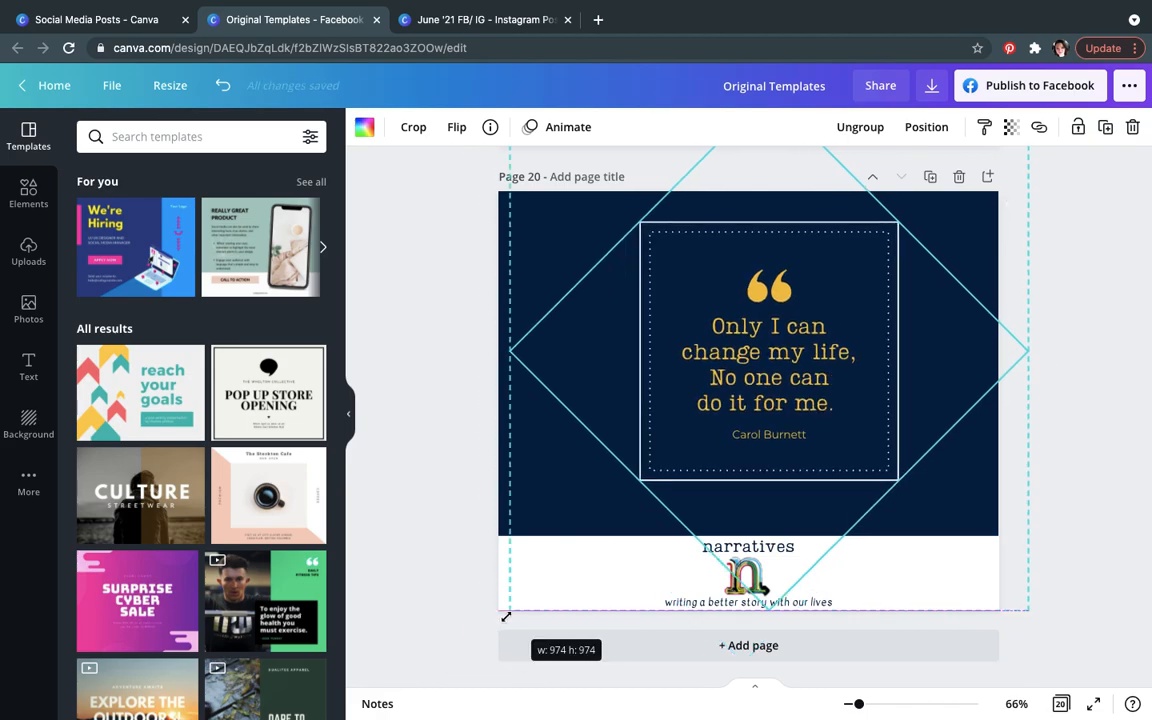
{"action": "left_click", "coordinate": [926, 127]}
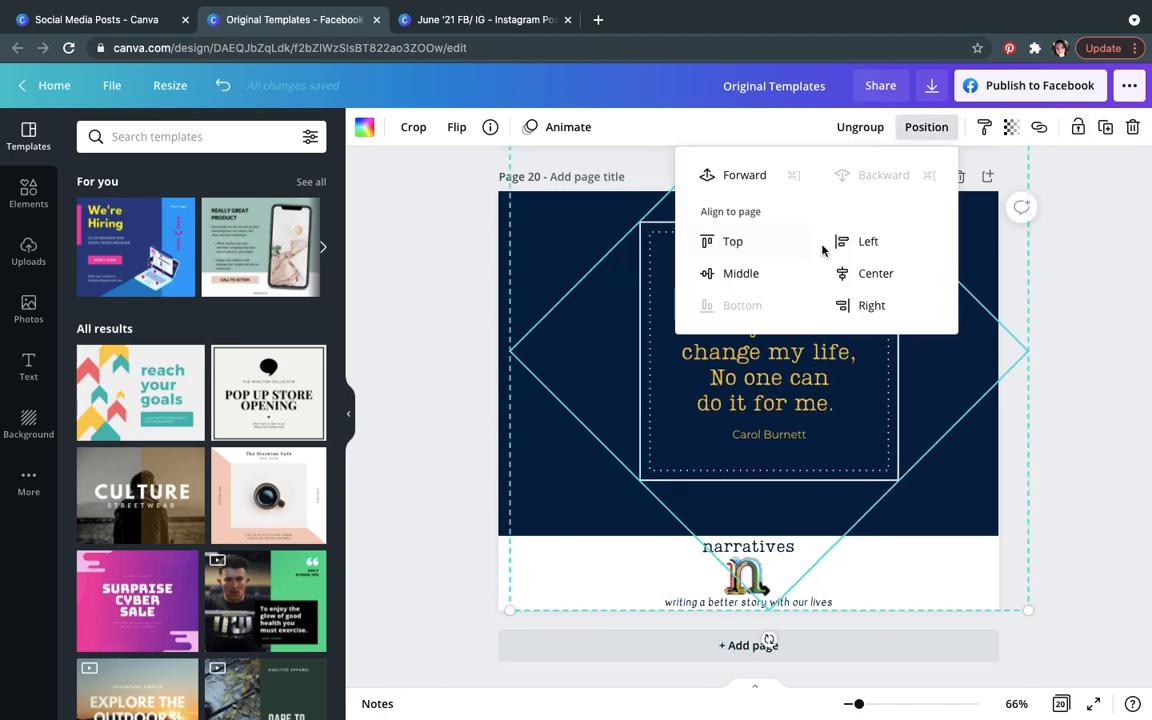
{"action": "left_click", "coordinate": [874, 273]}
{"action": "key", "text": "Escape"}
{"action": "left_click", "coordinate": [1074, 365]}
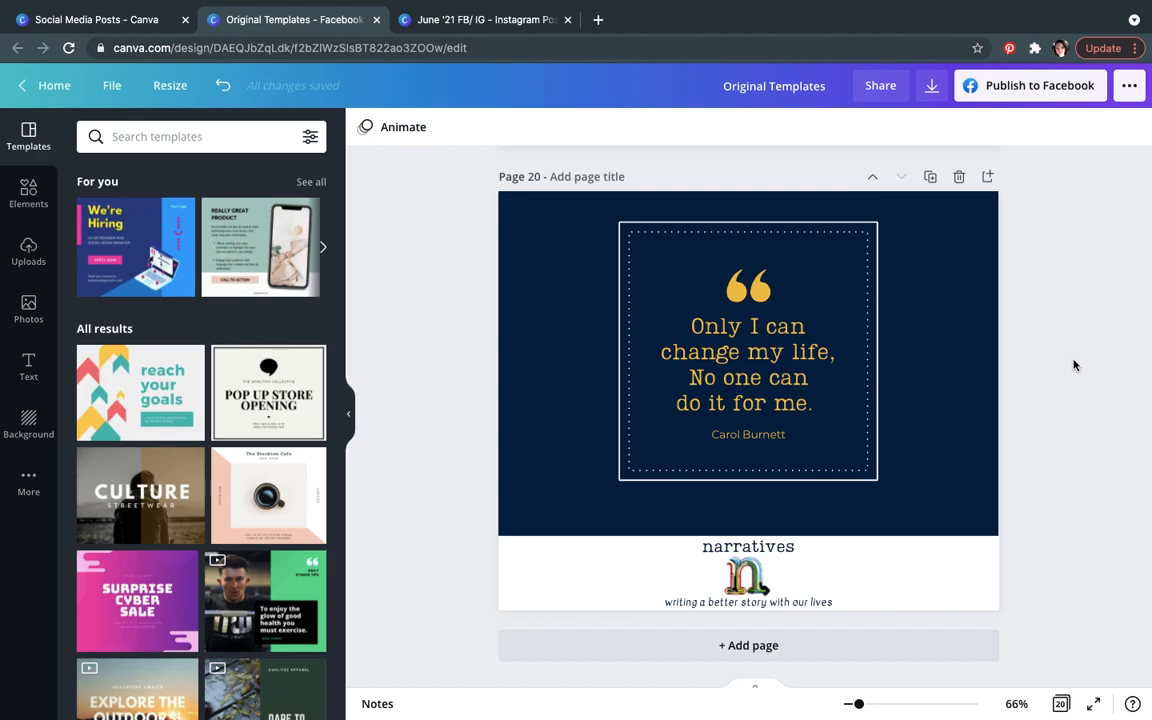
Step: Copy the narratives footer and paste it onto page 2 of the June '21 FB/ IG design
{"action": "left_click", "coordinate": [760, 575]}
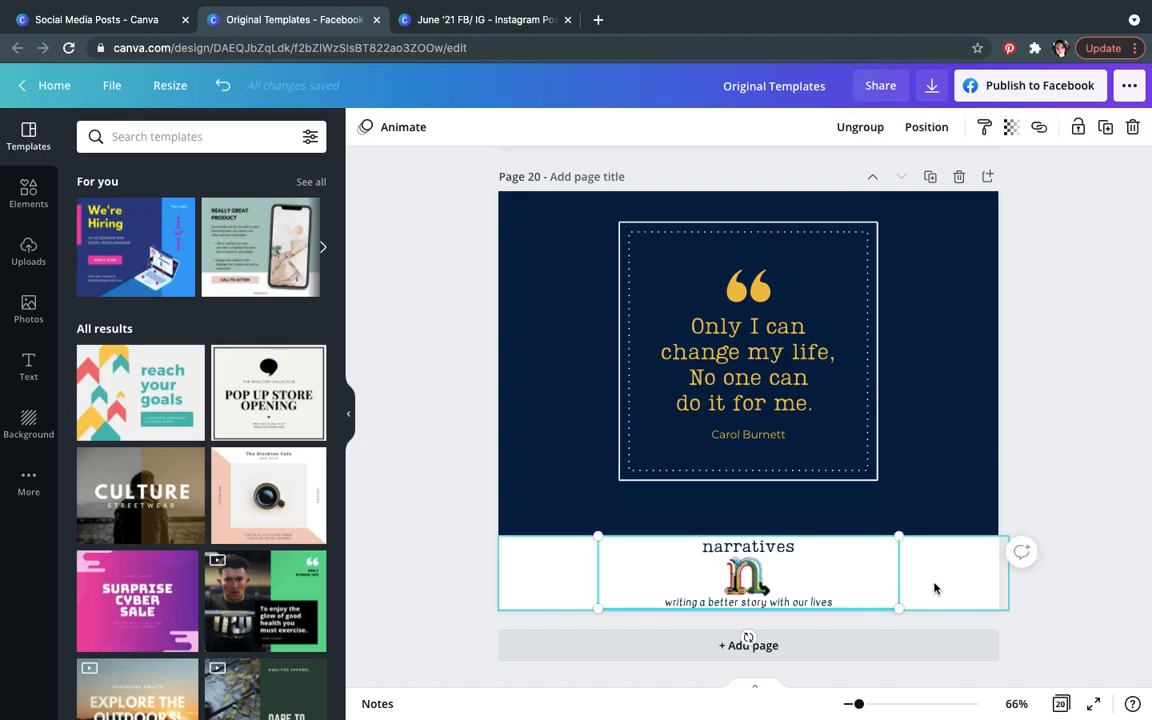
{"action": "left_click", "coordinate": [935, 588]}
{"action": "left_click", "coordinate": [440, 19]}
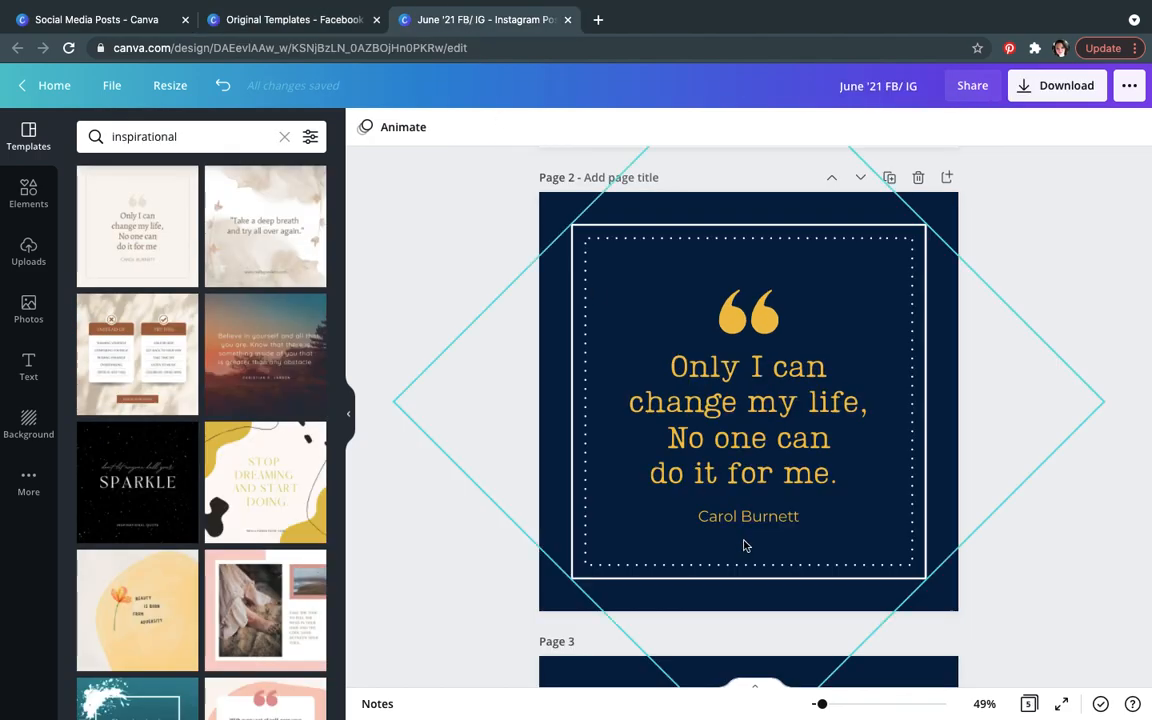
{"action": "left_click", "coordinate": [887, 599]}
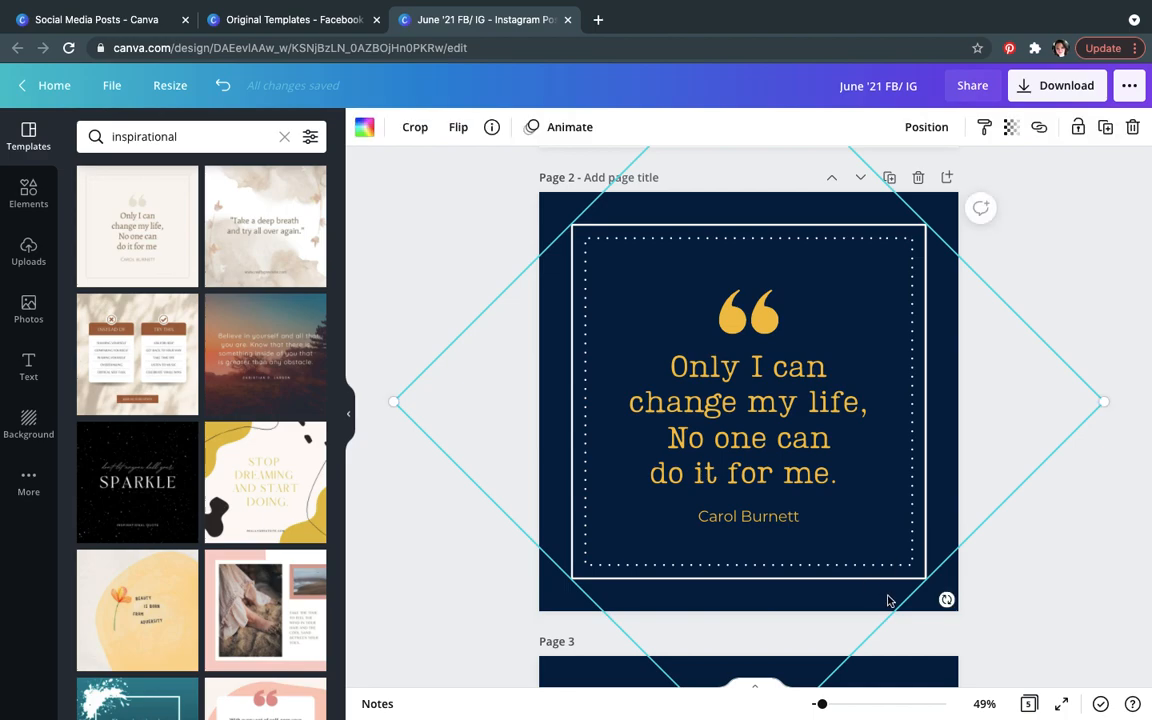
{"action": "key", "text": "ctrl+v"}
Step: Position the pasted footer along the bottom edge of page 2
{"action": "left_click_drag", "start_coordinate": [884, 478], "coordinate": [912, 593]}
{"action": "left_click_drag", "start_coordinate": [911, 556], "coordinate": [957, 552]}
{"action": "left_click", "coordinate": [1090, 463]}
{"action": "left_click", "coordinate": [874, 442]}
{"action": "left_click", "coordinate": [908, 450]}
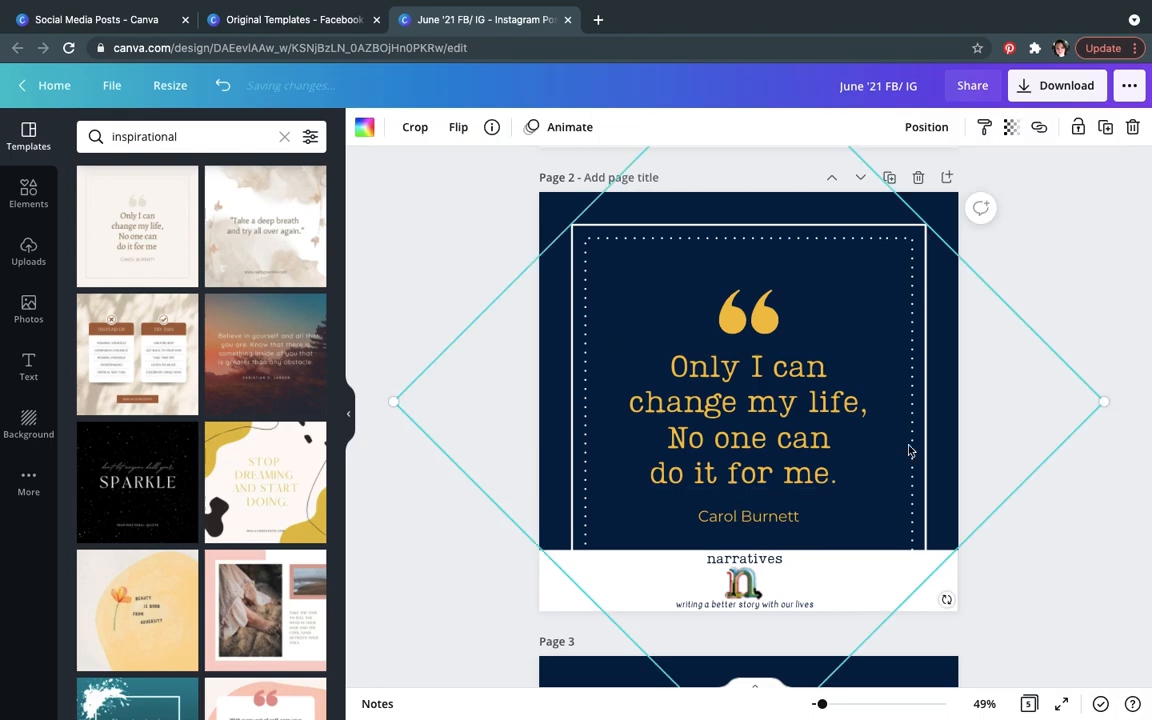
Step: Group the quote mark, quote text and author name on page 2
{"action": "left_click", "coordinate": [777, 430], "text": "shift"}
{"action": "left_click", "coordinate": [750, 513], "text": "shift"}
{"action": "left_click", "coordinate": [748, 312], "text": "shift"}
{"action": "left_click", "coordinate": [985, 127]}
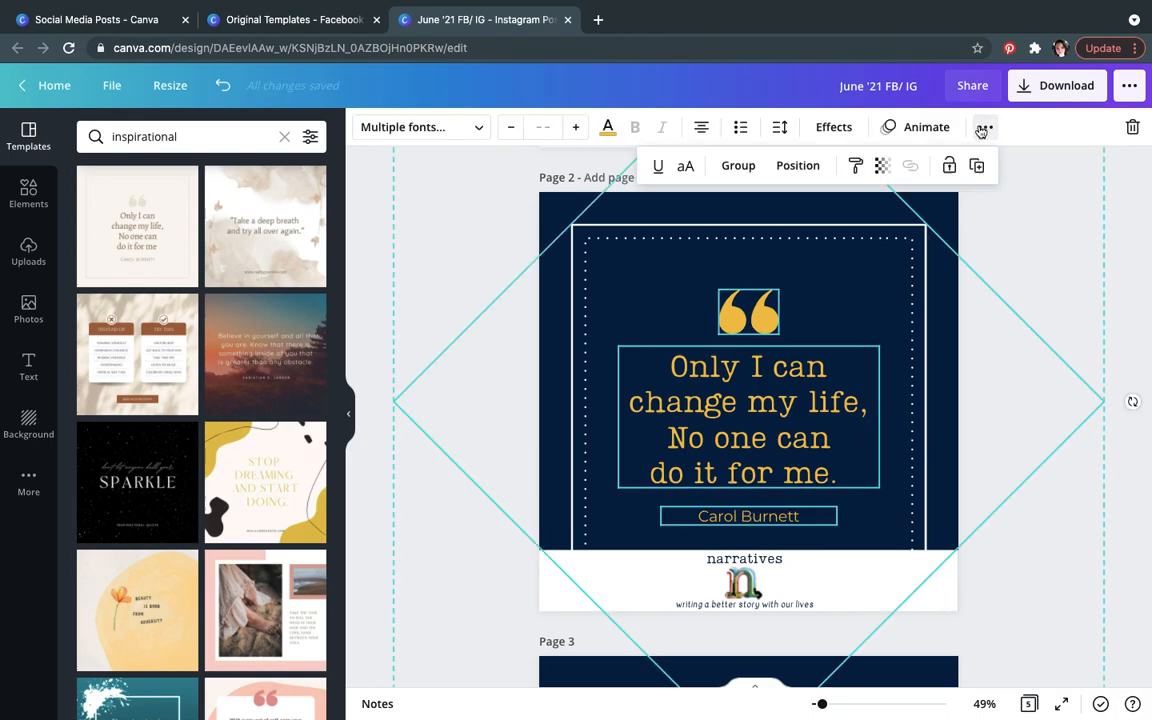
{"action": "left_click", "coordinate": [740, 166]}
Step: Inspect how the quote mark, quote text and frame on page 2 are selected
{"action": "left_click", "coordinate": [706, 377]}
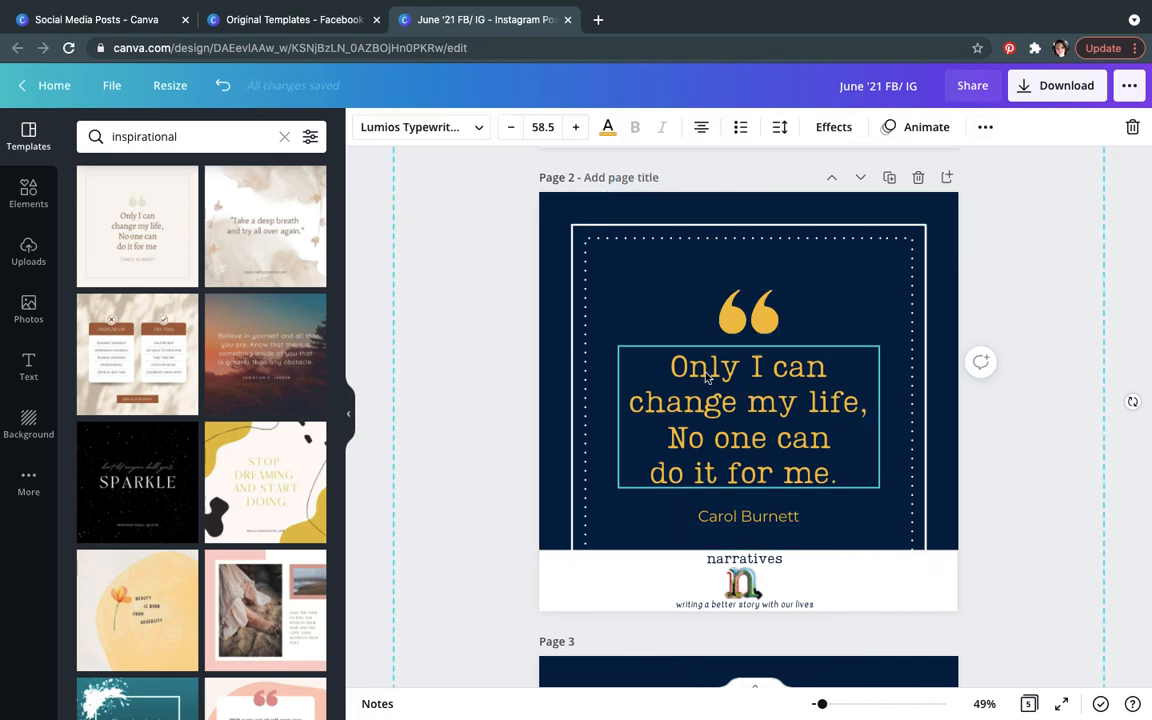
{"action": "left_click", "coordinate": [669, 285]}
{"action": "left_click", "coordinate": [748, 318]}
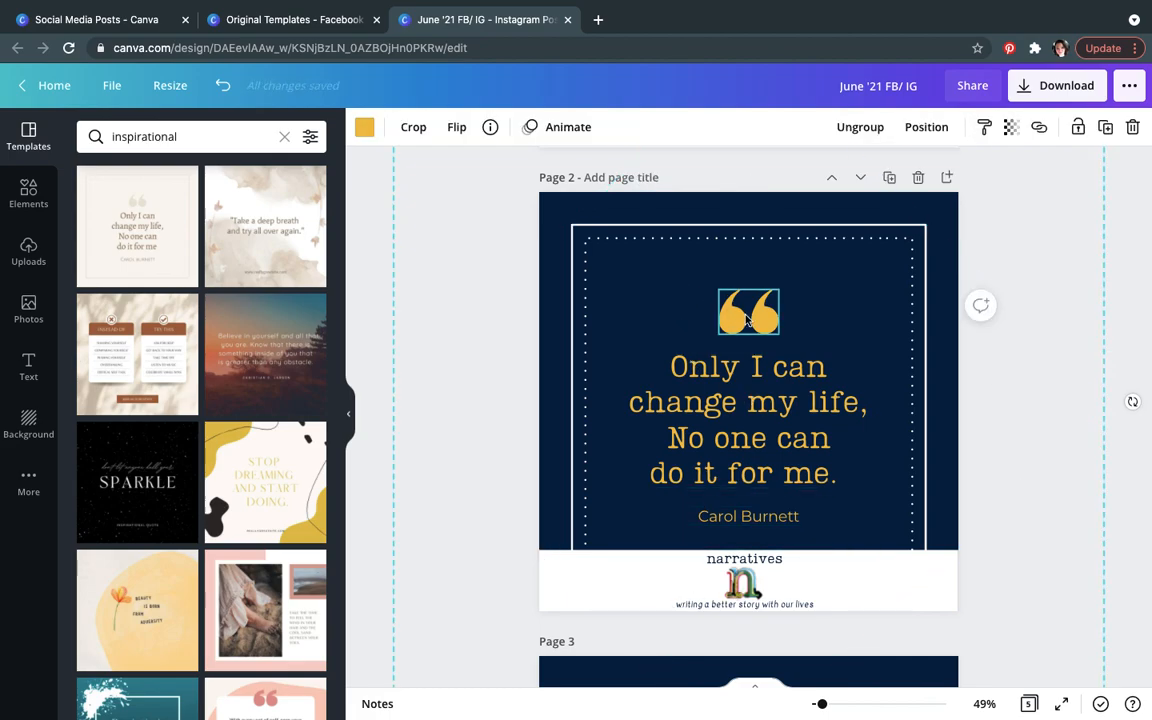
{"action": "left_click", "coordinate": [1000, 397]}
{"action": "left_click", "coordinate": [776, 398]}
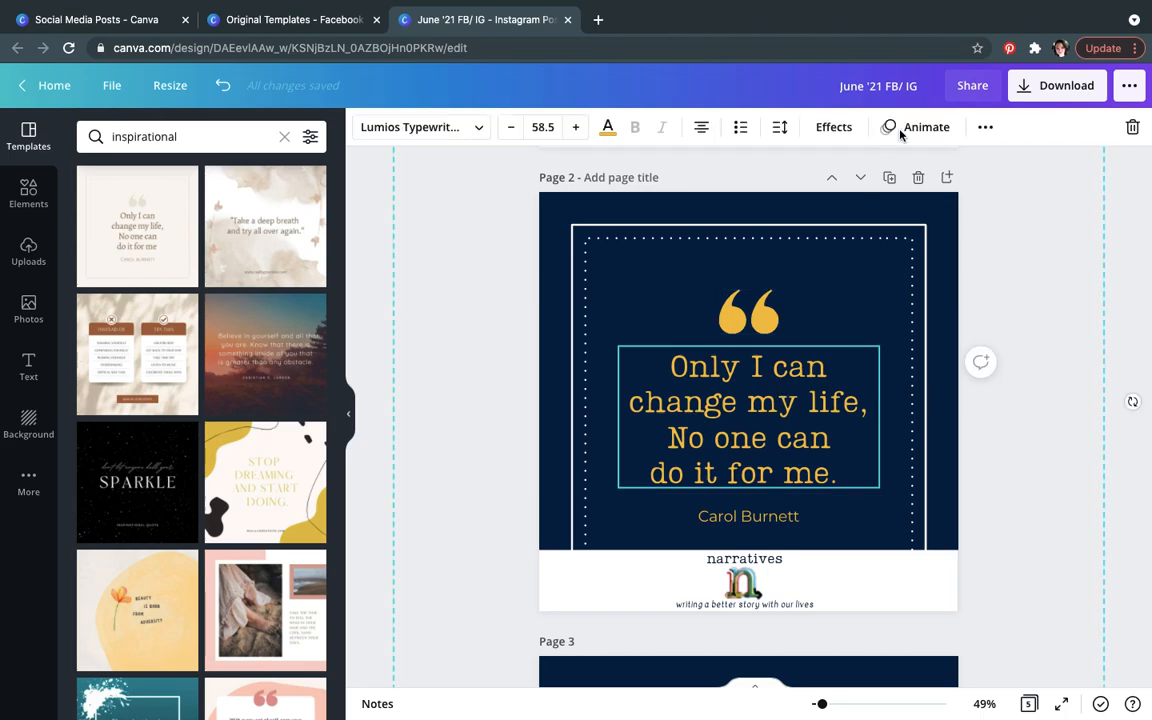
{"action": "left_click", "coordinate": [756, 314]}
{"action": "left_click", "coordinate": [572, 311]}
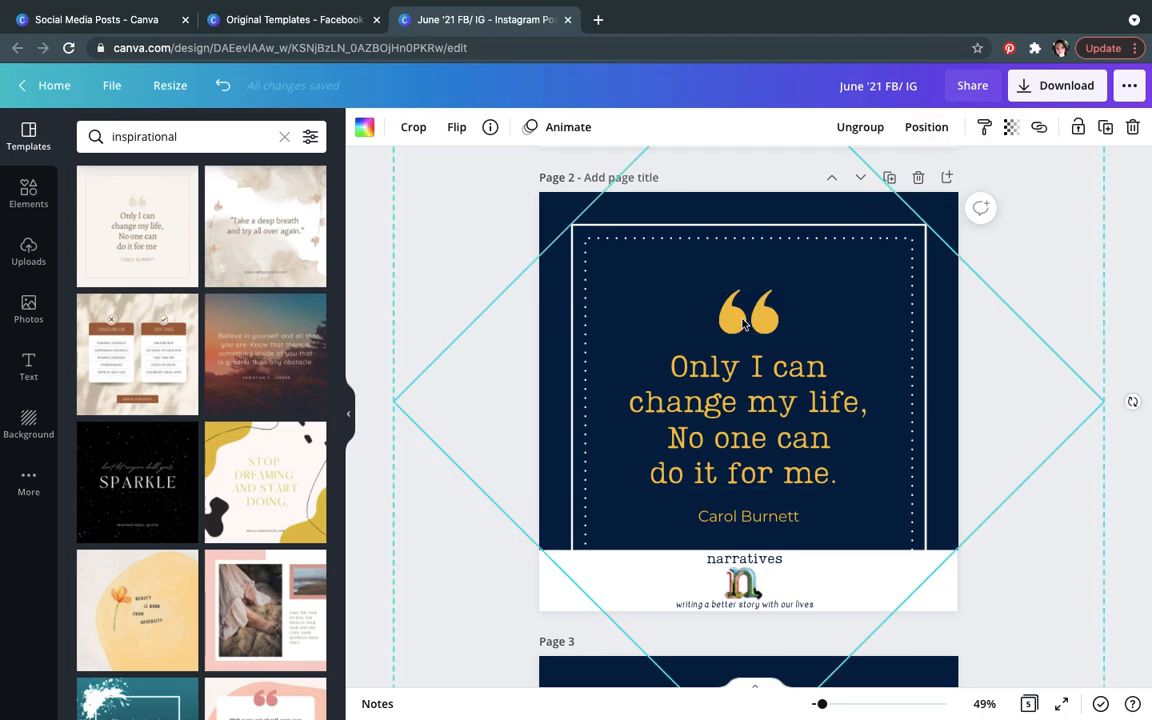
Step: Shrink the grouped quote frame on page 2 and move it up so it sits above the narratives footer
{"action": "left_click", "coordinate": [1040, 248]}
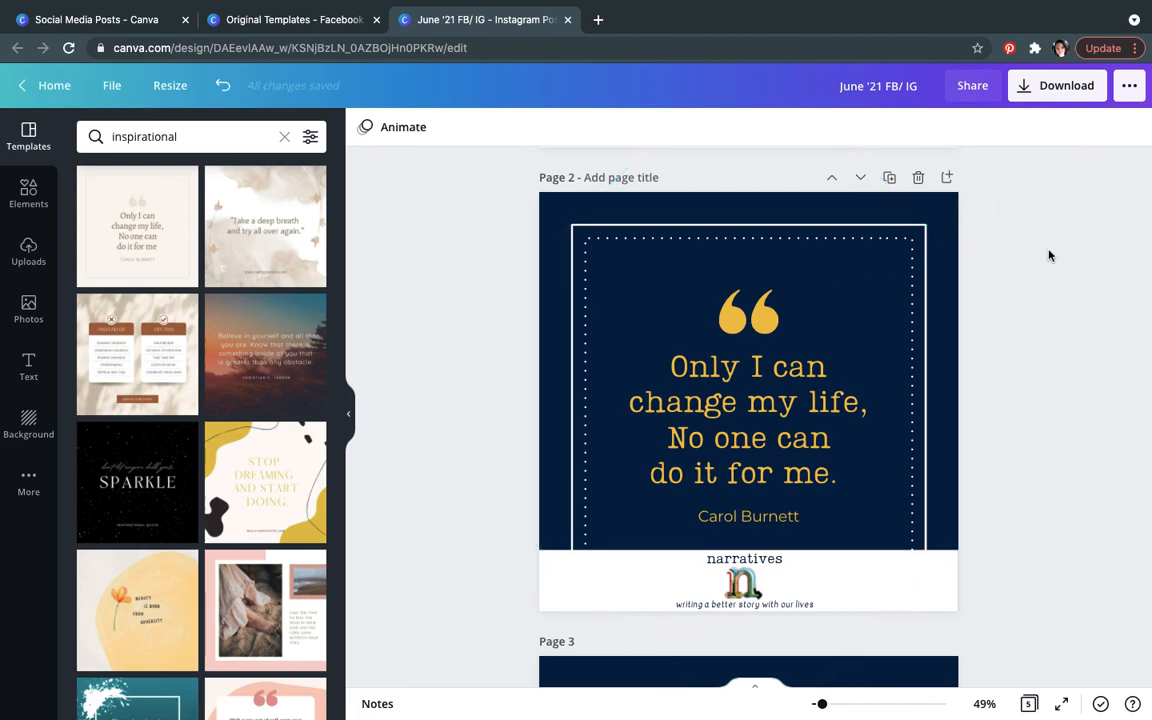
{"action": "left_click", "coordinate": [912, 247]}
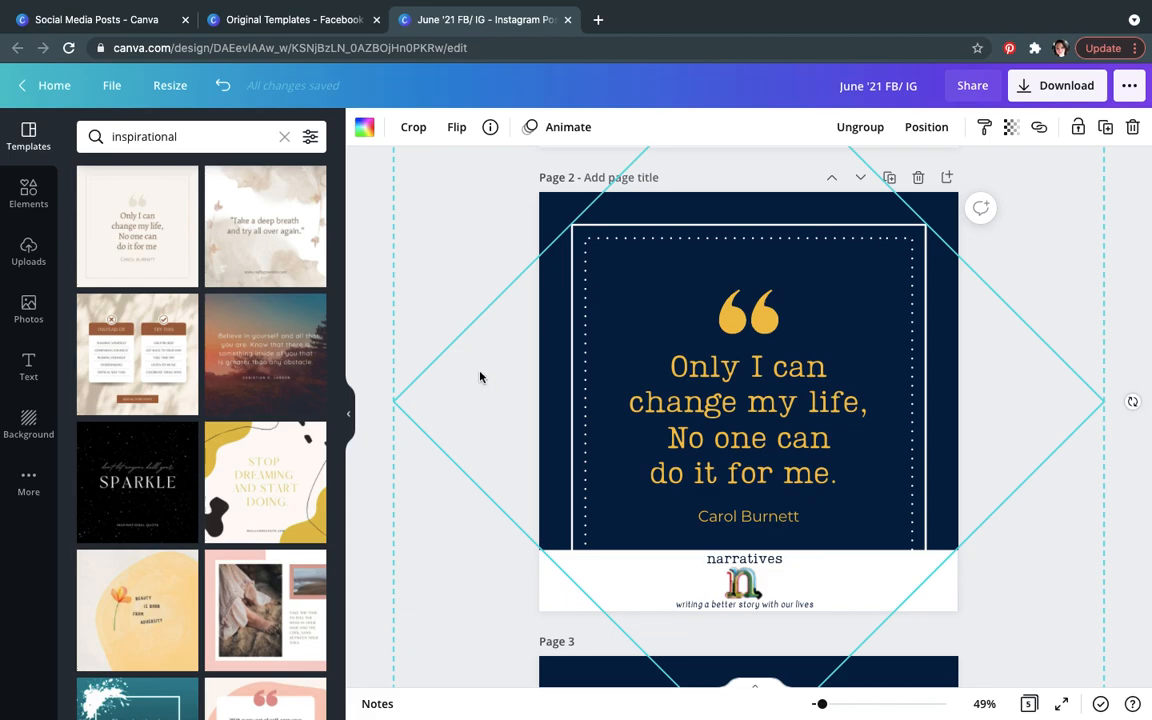
{"action": "left_click_drag", "start_coordinate": [605, 340], "coordinate": [607, 309]}
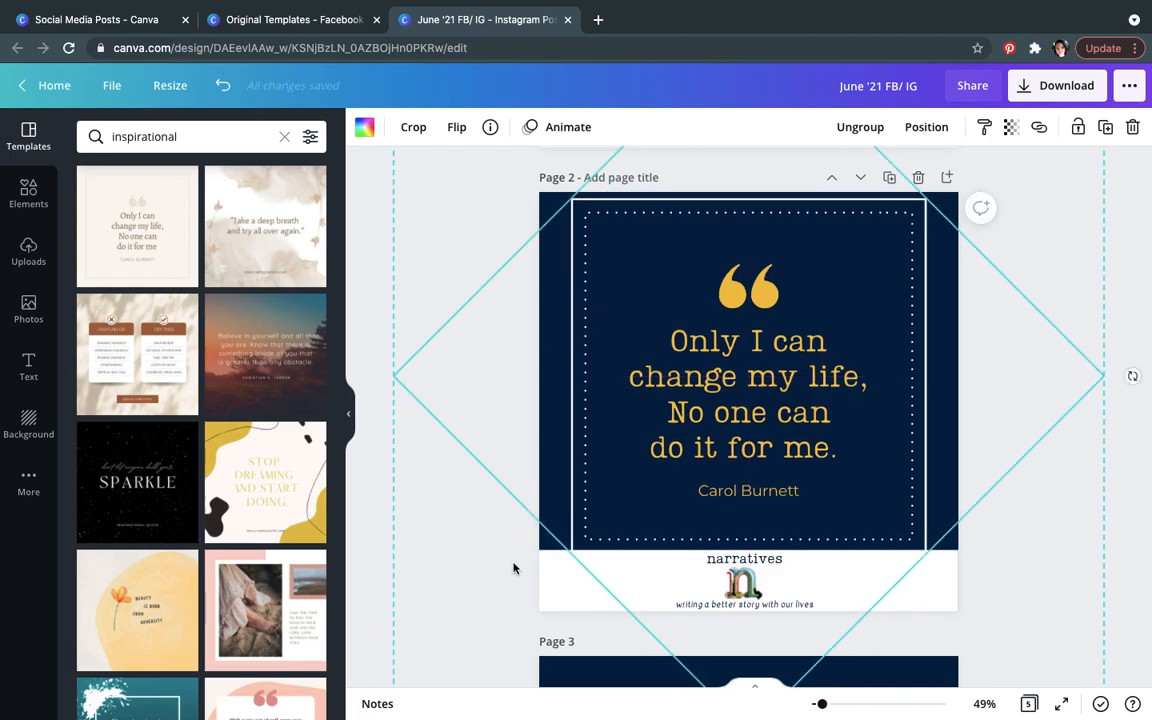
{"action": "left_click_drag", "start_coordinate": [395, 378], "coordinate": [470, 540]}
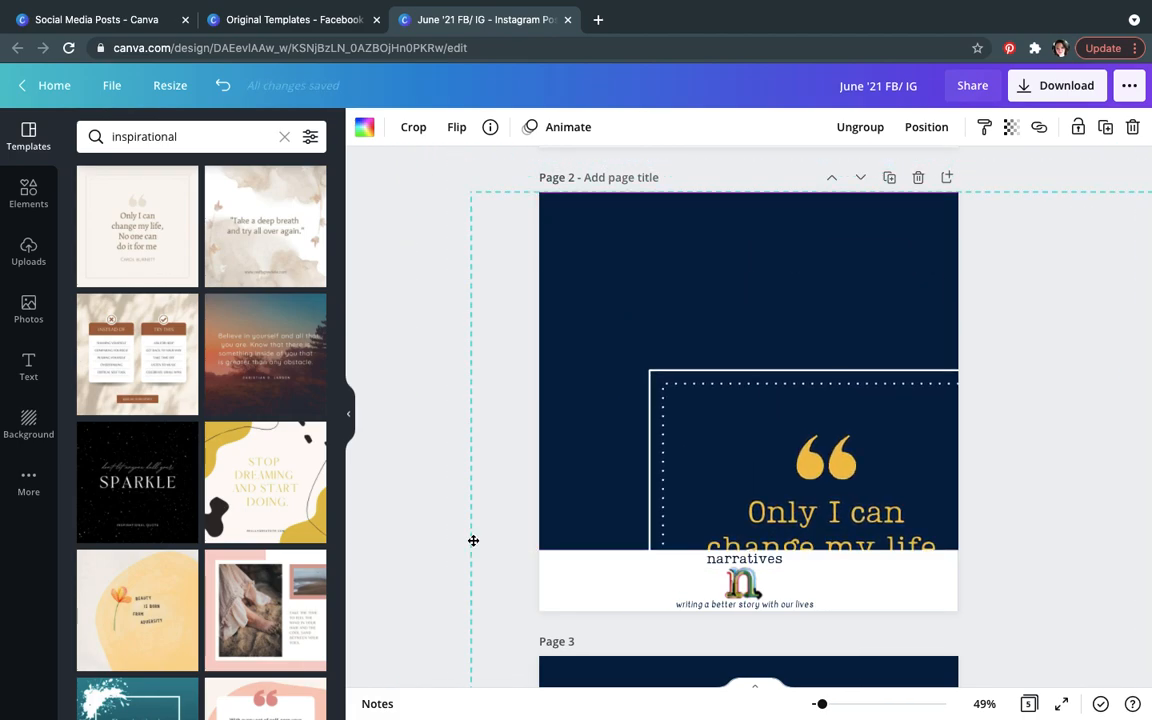
{"action": "left_click_drag", "start_coordinate": [595, 280], "coordinate": [697, 417]}
{"action": "left_click_drag", "start_coordinate": [897, 517], "coordinate": [696, 211]}
{"action": "left_click_drag", "start_coordinate": [986, 610], "coordinate": [1063, 670]}
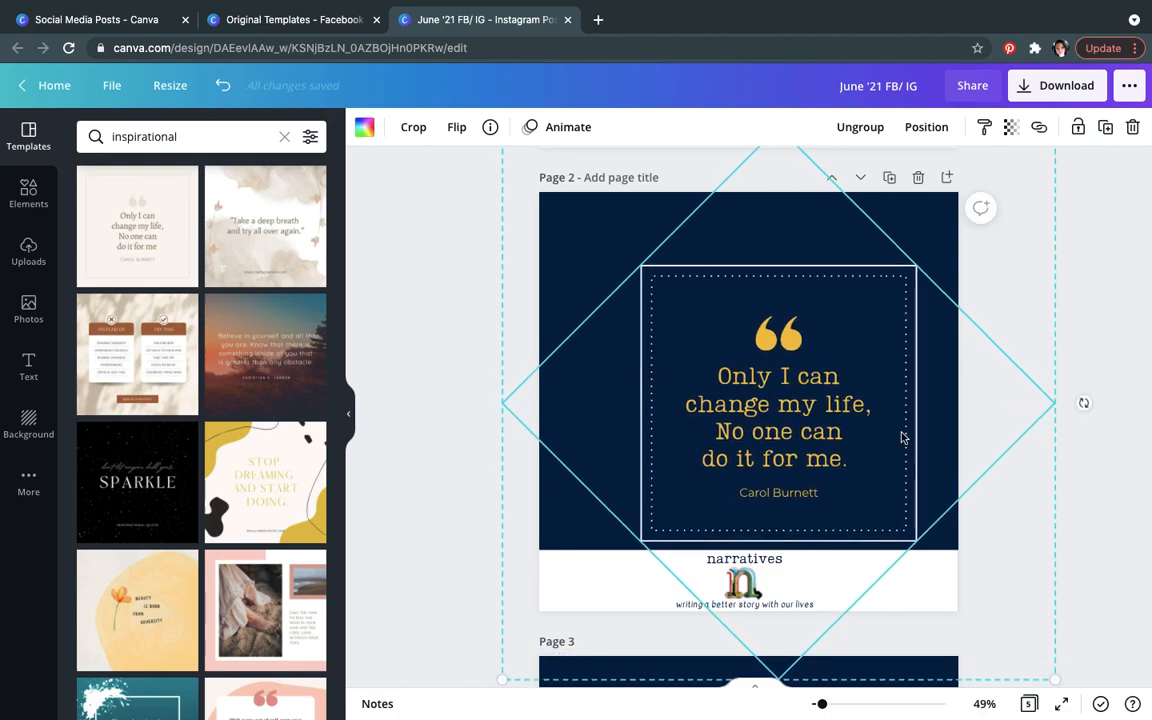
{"action": "left_click_drag", "start_coordinate": [875, 389], "coordinate": [870, 391]}
{"action": "left_click_drag", "start_coordinate": [1026, 641], "coordinate": [1049, 664]}
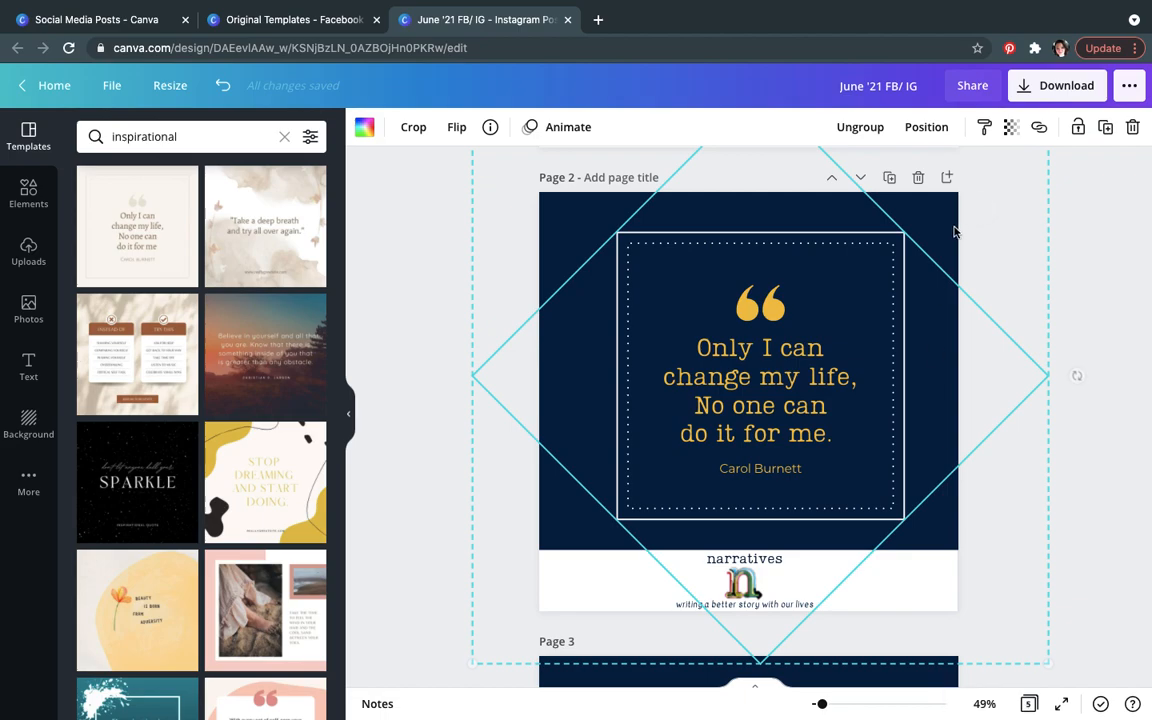
Step: Center the grouped quote frame horizontally on page 2 and nudge it into place above the footer
{"action": "left_click", "coordinate": [926, 127]}
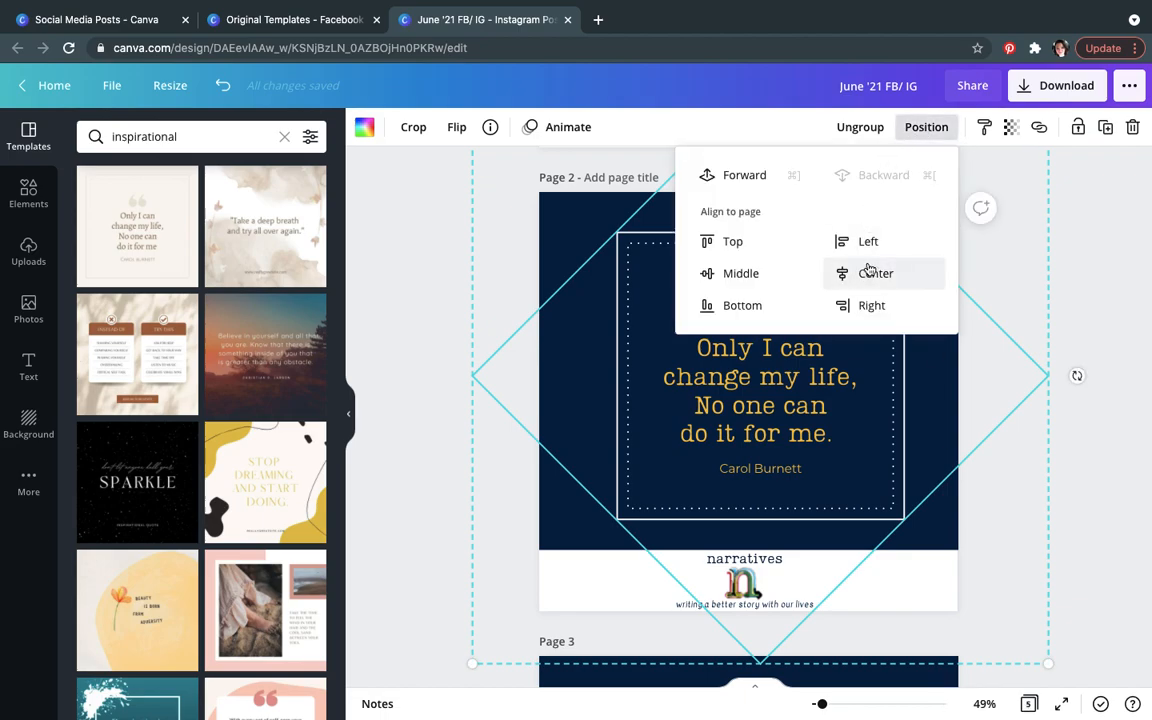
{"action": "left_click", "coordinate": [869, 271]}
{"action": "left_click", "coordinate": [758, 273]}
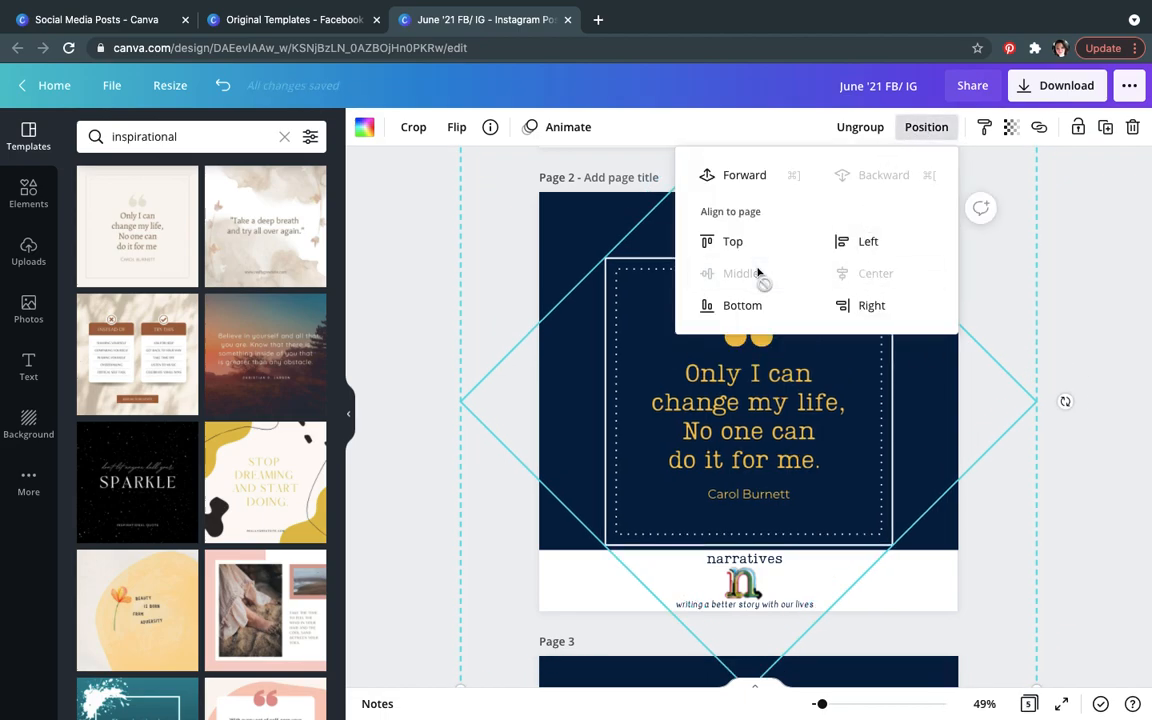
{"action": "left_click", "coordinate": [1069, 366]}
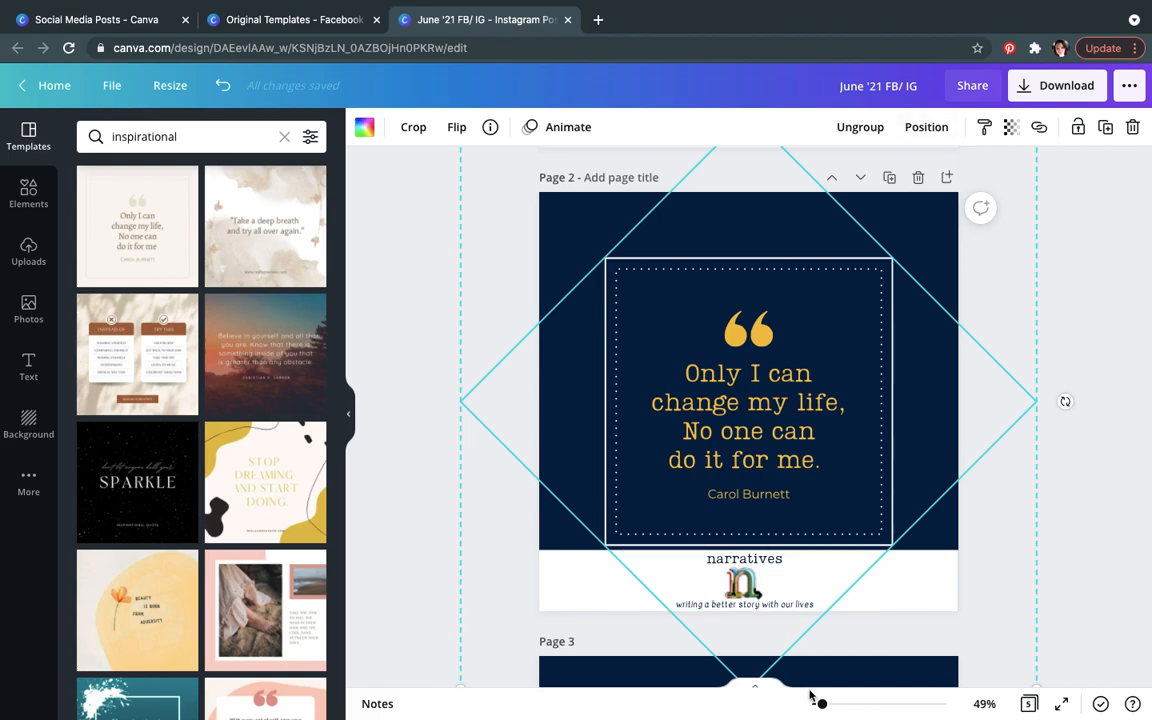
{"action": "left_click_drag", "start_coordinate": [825, 520], "coordinate": [823, 493]}
{"action": "left_click_drag", "start_coordinate": [1040, 660], "coordinate": [1058, 680]}
{"action": "left_click", "coordinate": [928, 127]}
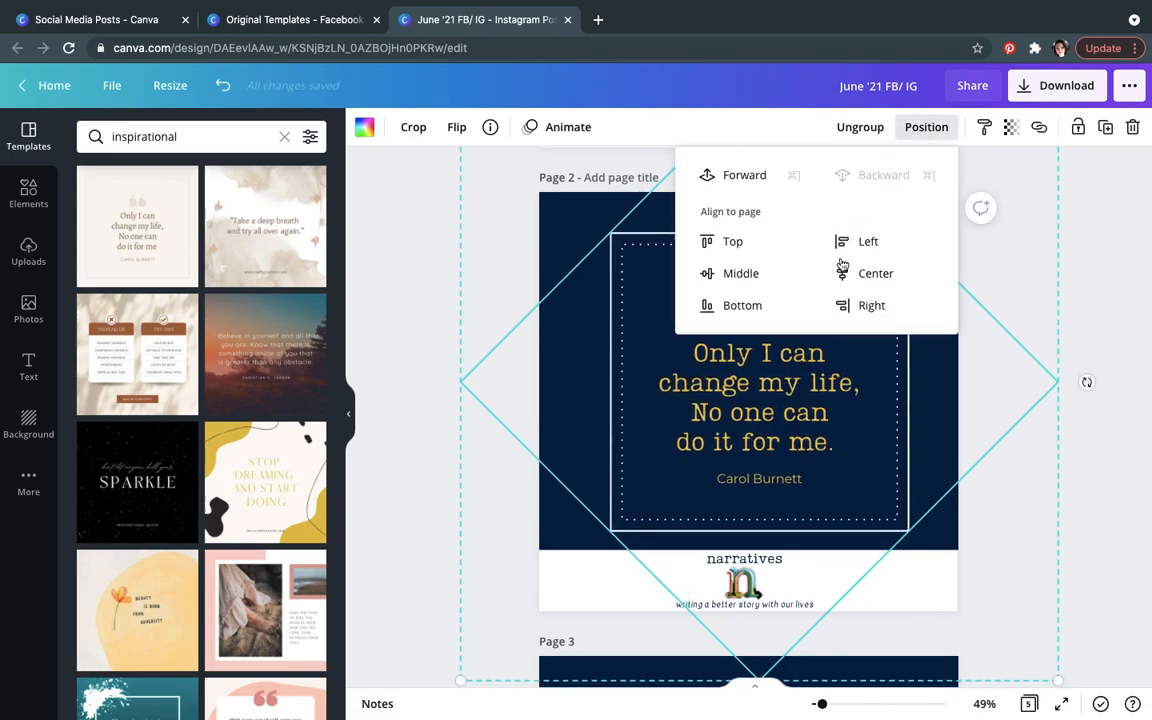
{"action": "left_click", "coordinate": [862, 272]}
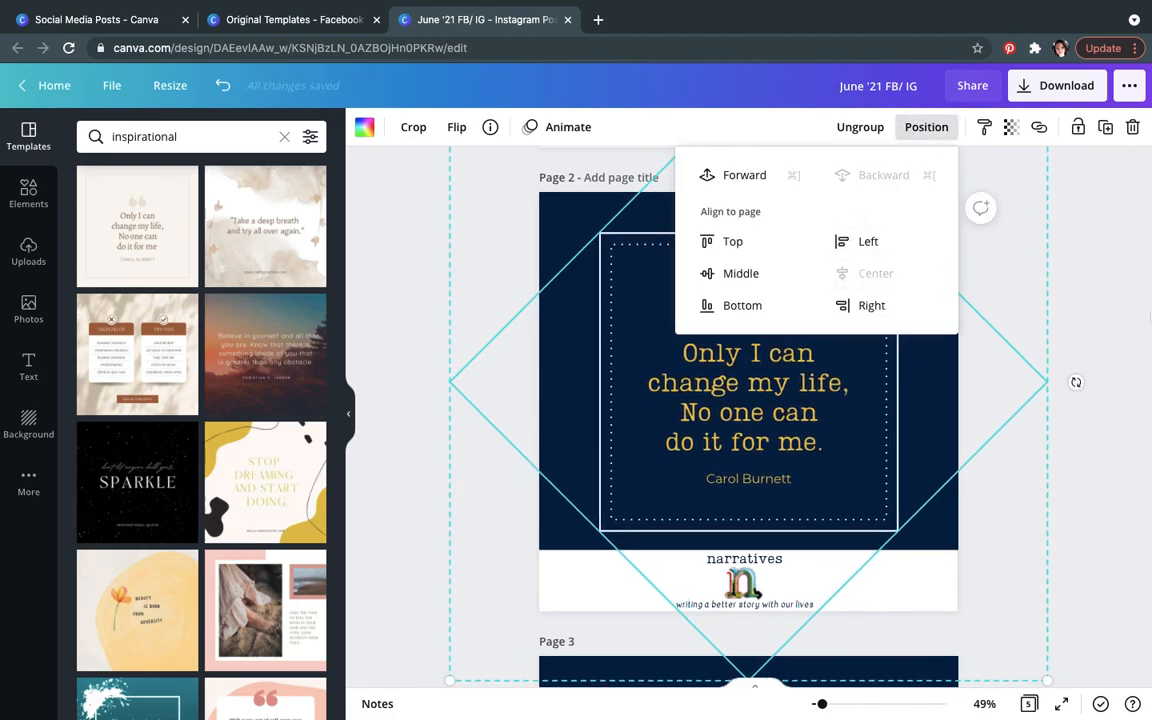
{"action": "left_click", "coordinate": [1107, 311]}
{"action": "left_click", "coordinate": [1107, 311]}
{"action": "left_click", "coordinate": [838, 379]}
{"action": "left_click_drag", "start_coordinate": [838, 379], "coordinate": [836, 371]}
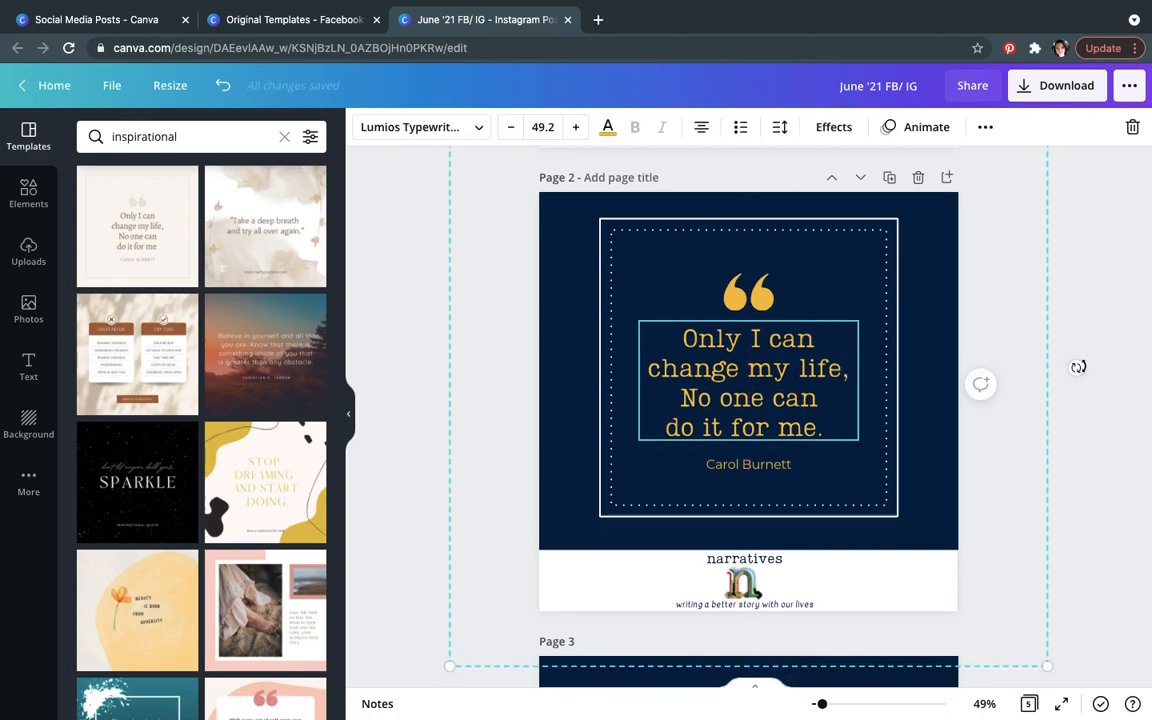
{"action": "left_click", "coordinate": [1116, 372]}
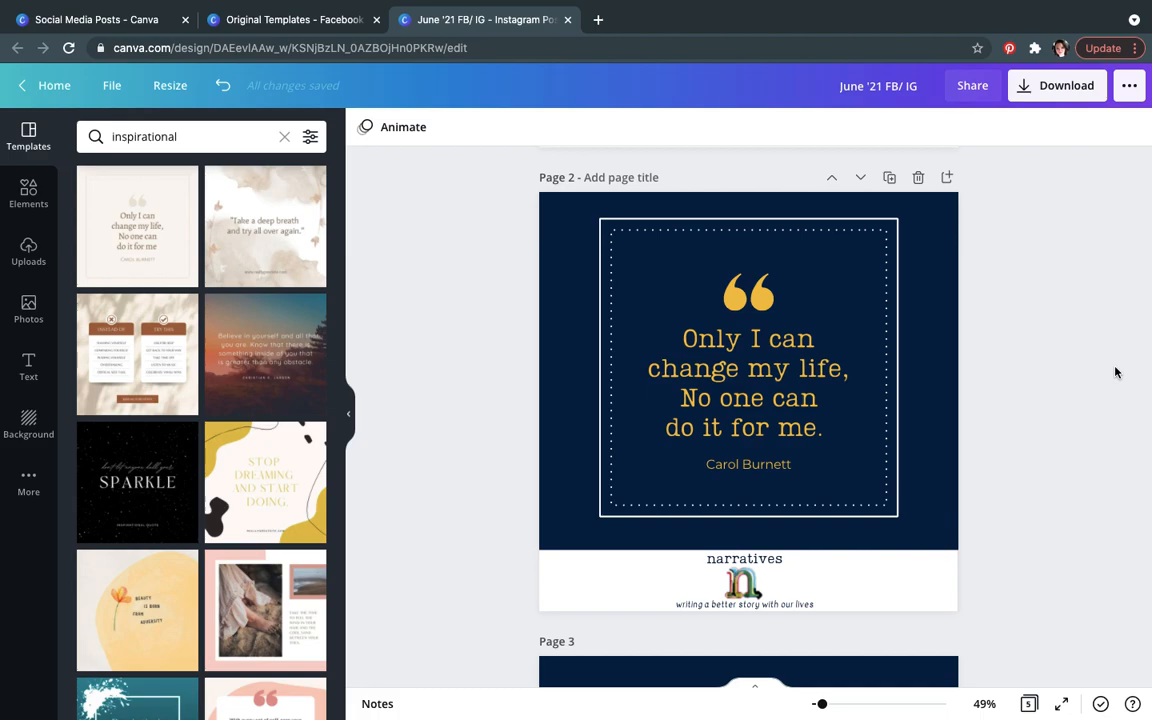
Step: Undo the recent page 2 edits, back to before the footer was pasted and the quote group resized
{"action": "left_click", "coordinate": [900, 572]}
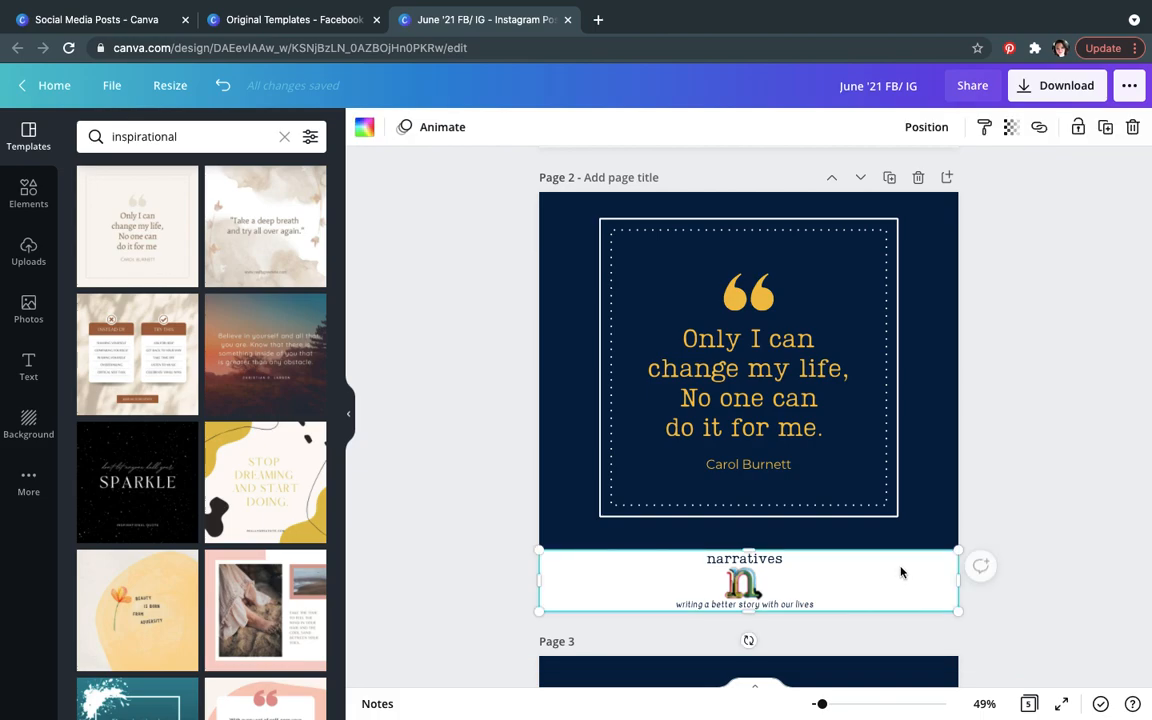
{"action": "key", "text": "ctrl+z"}
{"action": "key", "text": "ctrl+z"}
{"action": "key", "text": "ctrl+z"}
{"action": "key", "text": "ctrl+z"}
{"action": "key", "text": "ctrl+z"}
{"action": "key", "text": "ctrl+z"}
{"action": "key", "text": "ctrl+z"}
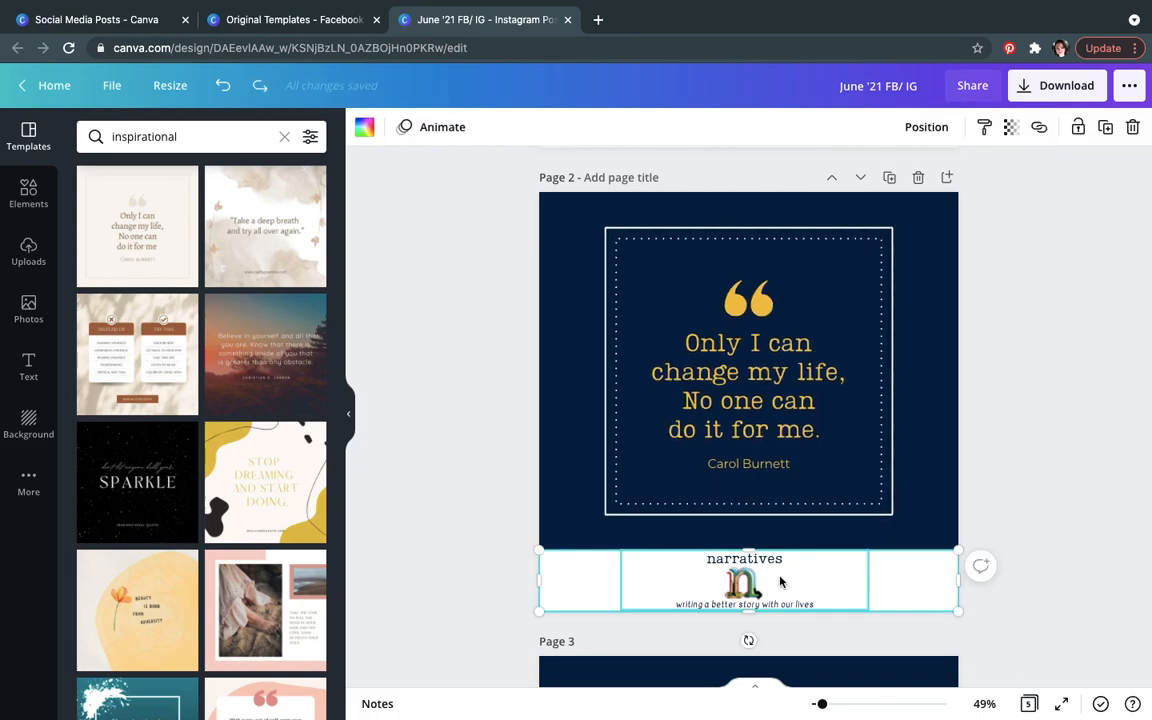
{"action": "key", "text": "ctrl+z"}
{"action": "key", "text": "ctrl+z"}
{"action": "key", "text": "ctrl+z"}
{"action": "key", "text": "ctrl+z"}
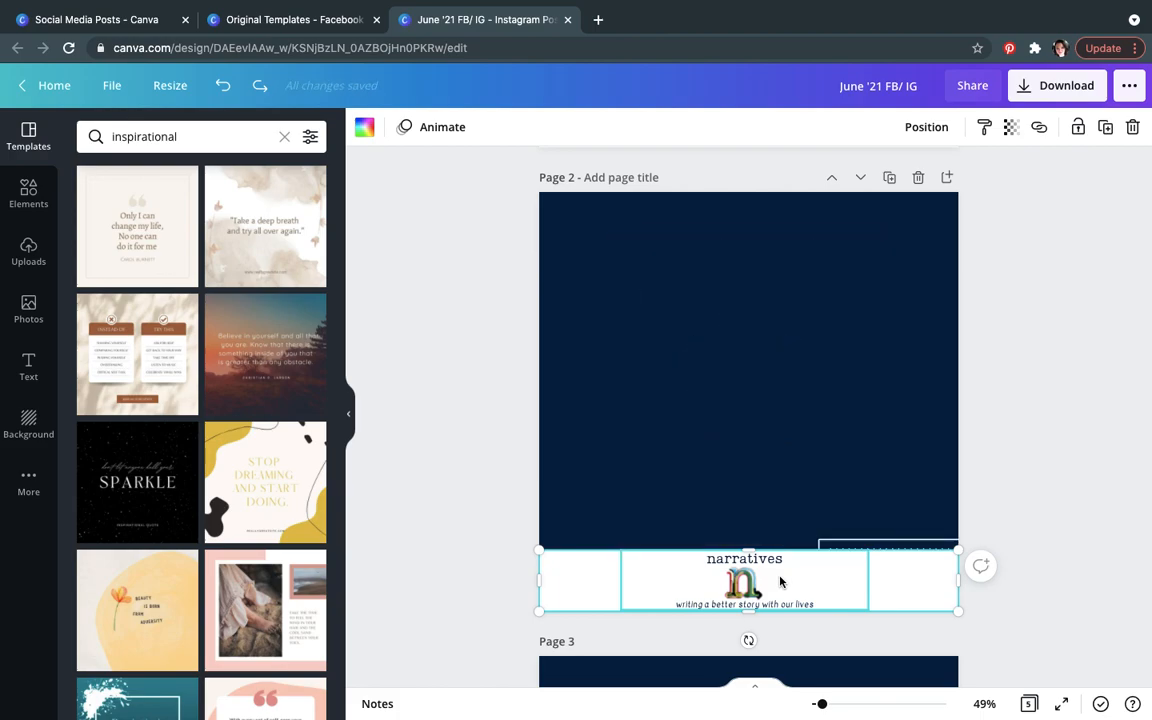
{"action": "key", "text": "ctrl+z"}
{"action": "key", "text": "ctrl+z"}
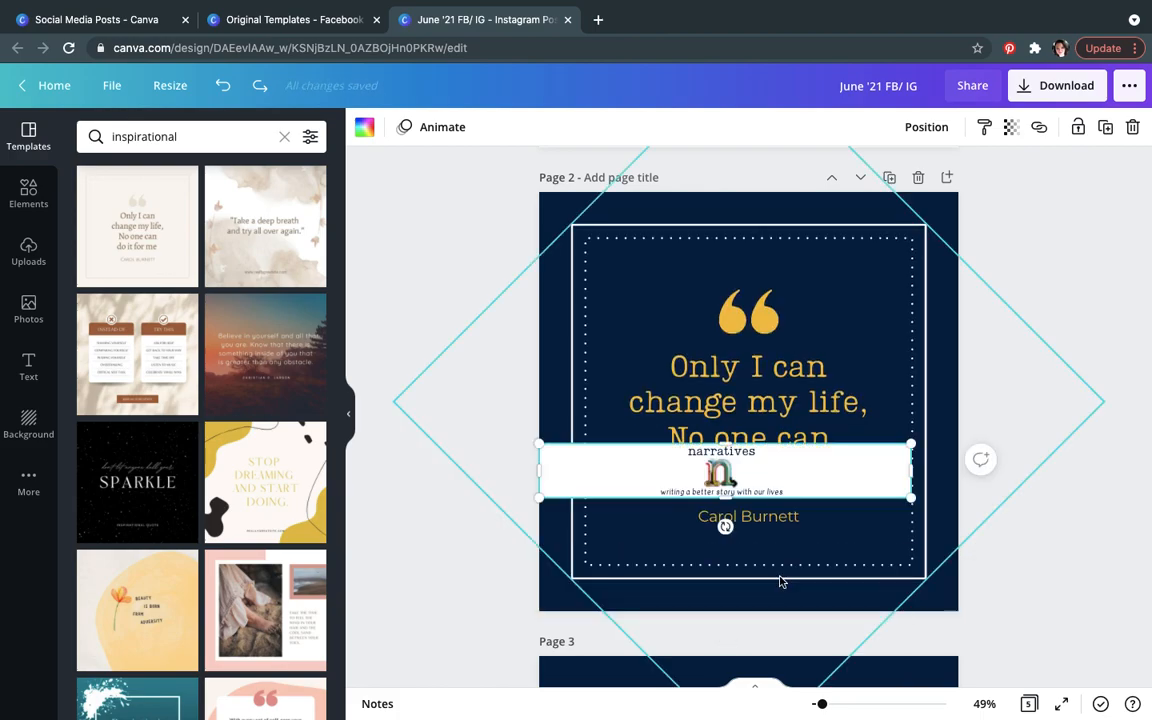
{"action": "key", "text": "ctrl+z"}
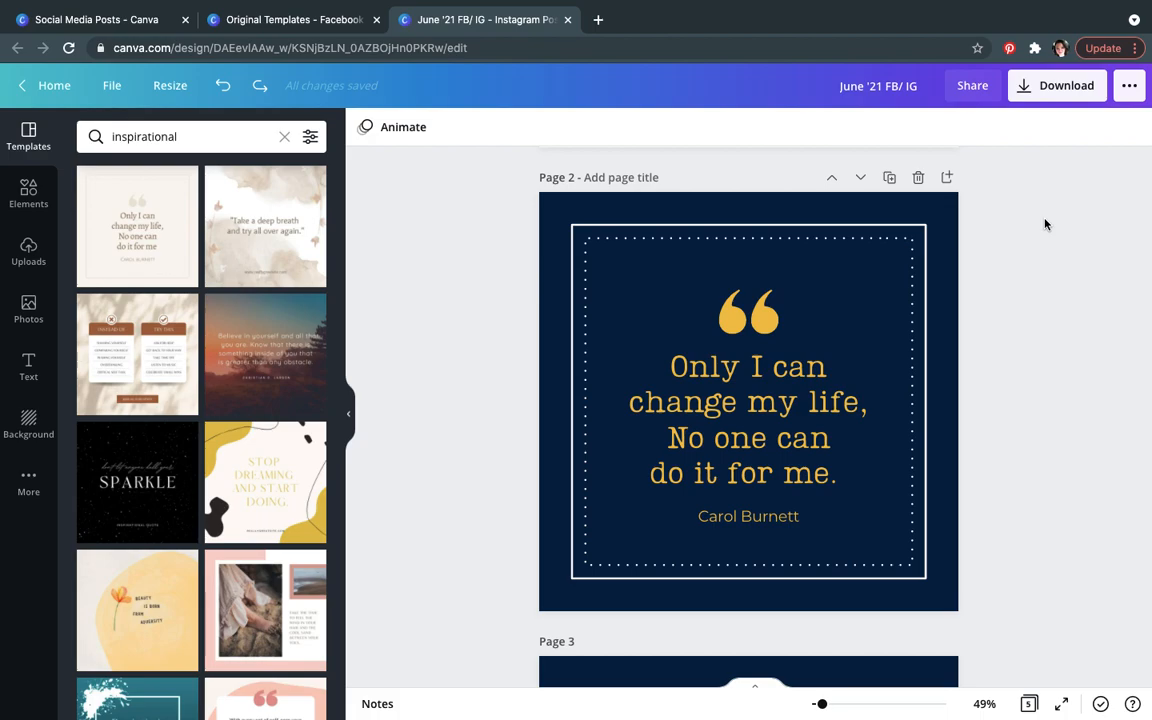
Step: Download only page 2 of the June '21 FB/ IG design as a PNG, then close the confirmation
{"action": "left_click", "coordinate": [1042, 92]}
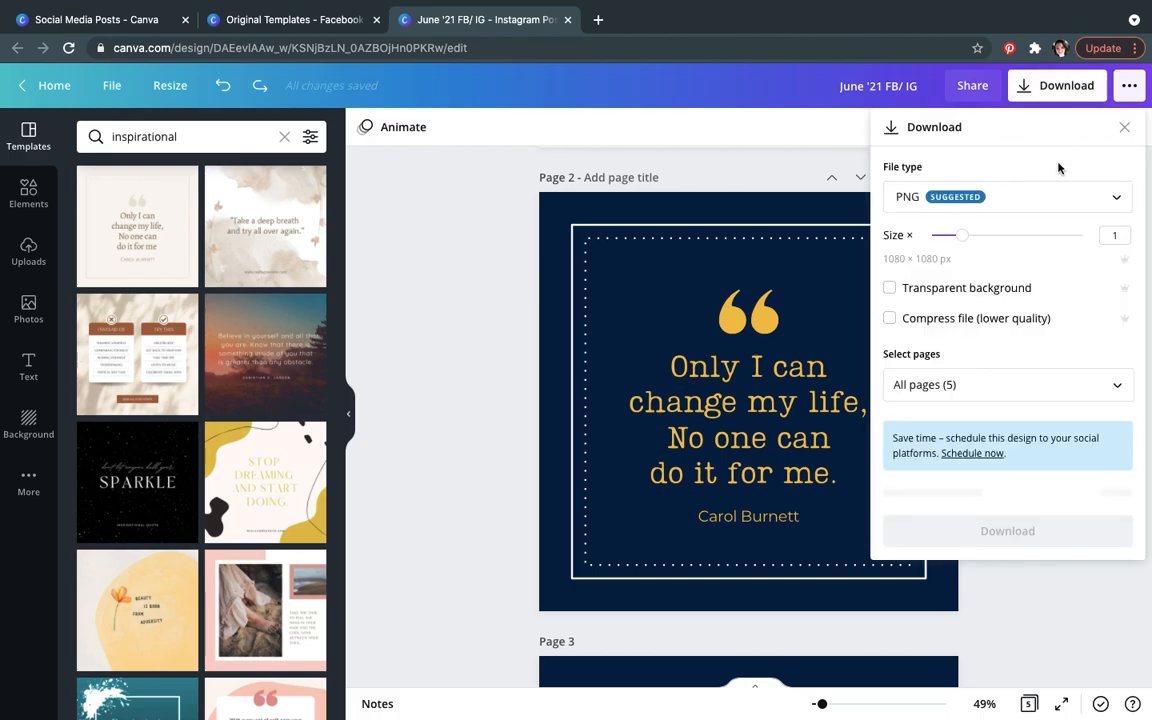
{"action": "left_click", "coordinate": [702, 410]}
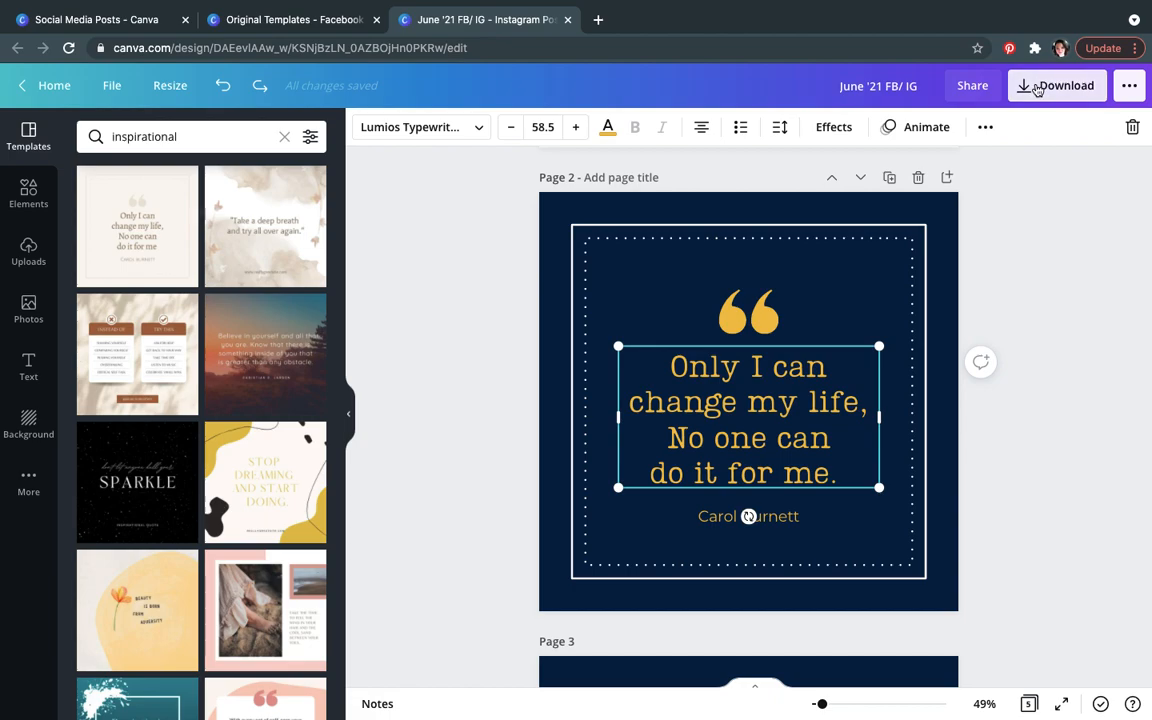
{"action": "left_click", "coordinate": [1056, 85]}
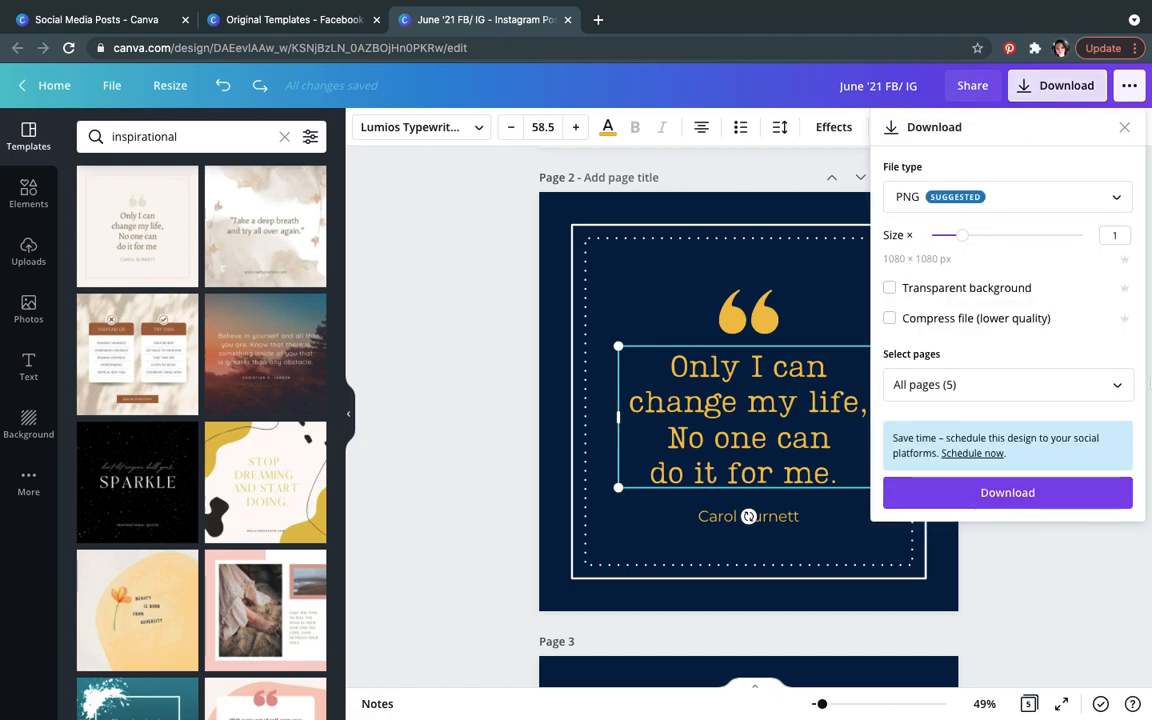
{"action": "left_click", "coordinate": [1117, 385]}
{"action": "left_click", "coordinate": [1114, 476]}
{"action": "left_click", "coordinate": [1114, 476]}
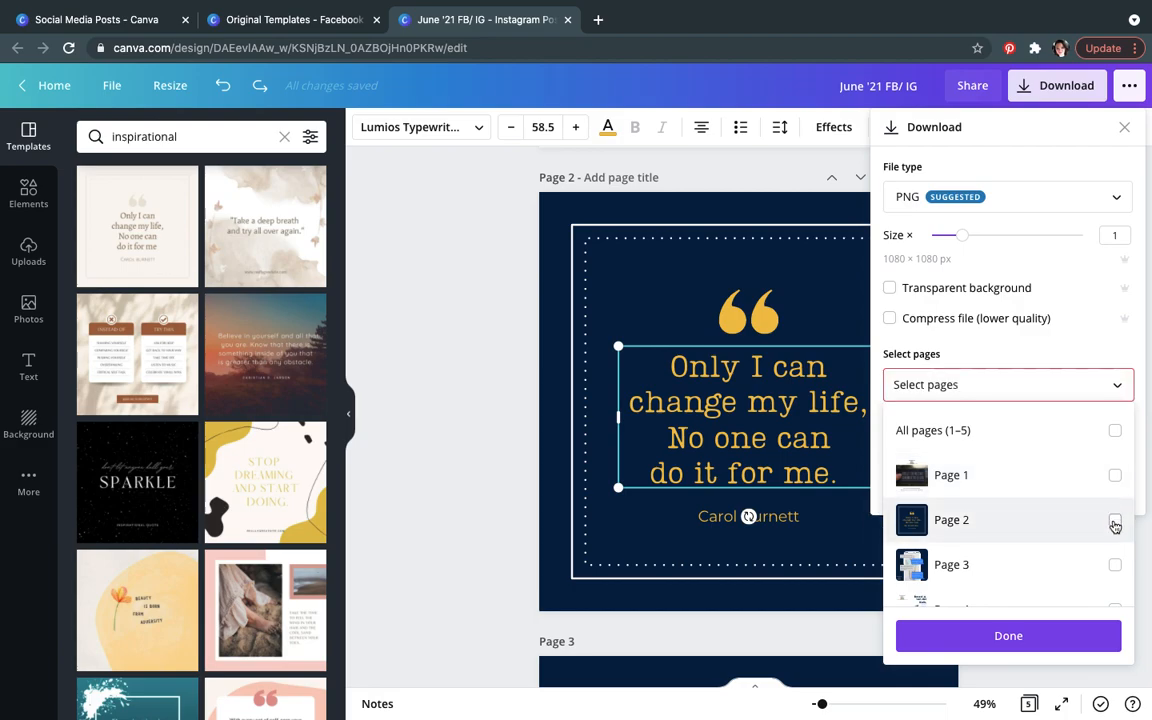
{"action": "left_click", "coordinate": [1114, 521]}
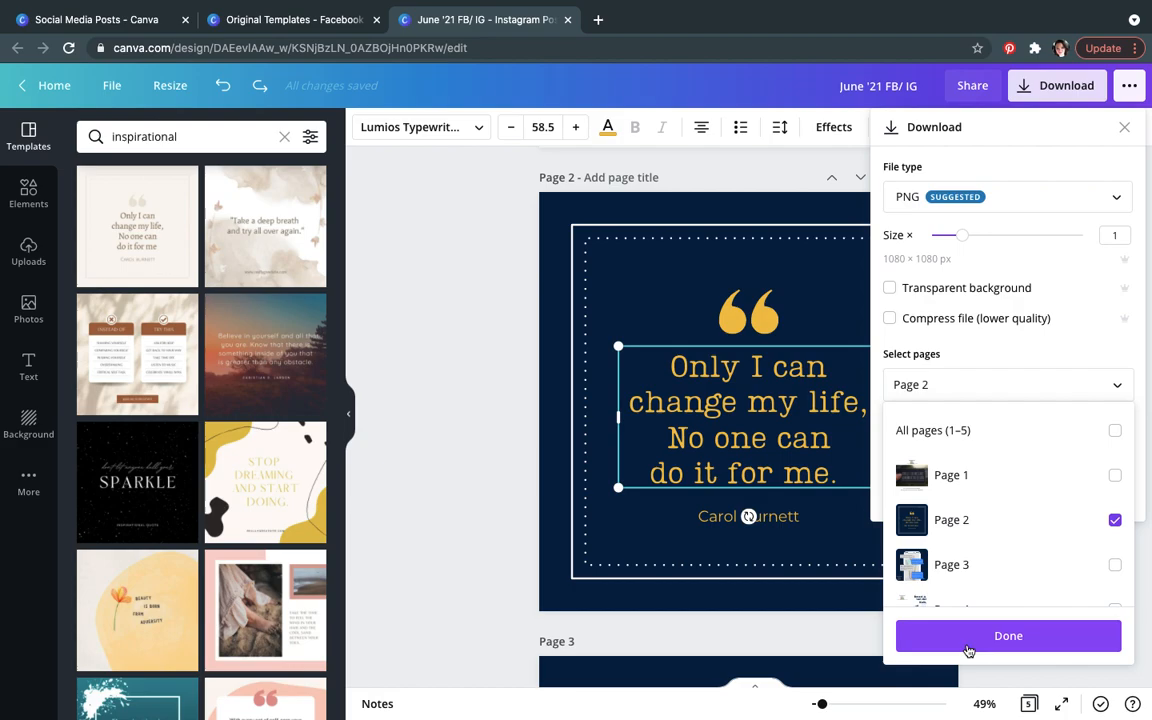
{"action": "left_click", "coordinate": [968, 650]}
{"action": "left_click", "coordinate": [992, 491]}
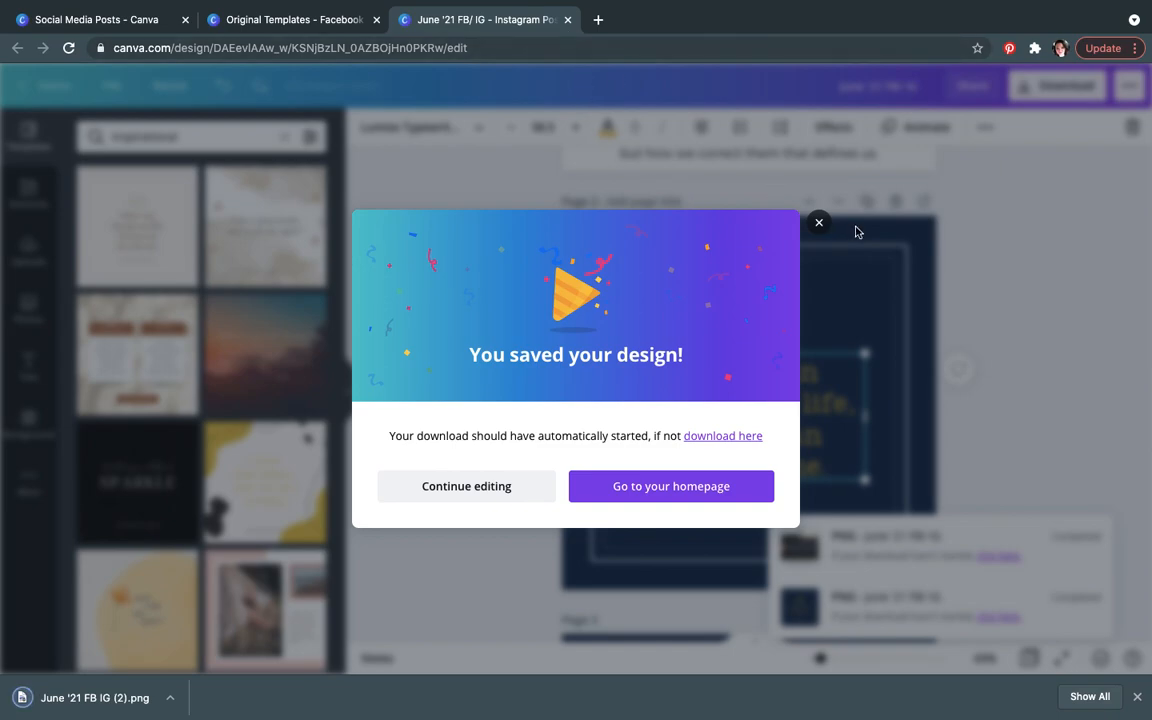
{"action": "left_click", "coordinate": [819, 224]}
Step: Close the June '21 FB/ IG and Original Templates tabs and return to the Canva home page
{"action": "left_click", "coordinate": [568, 20]}
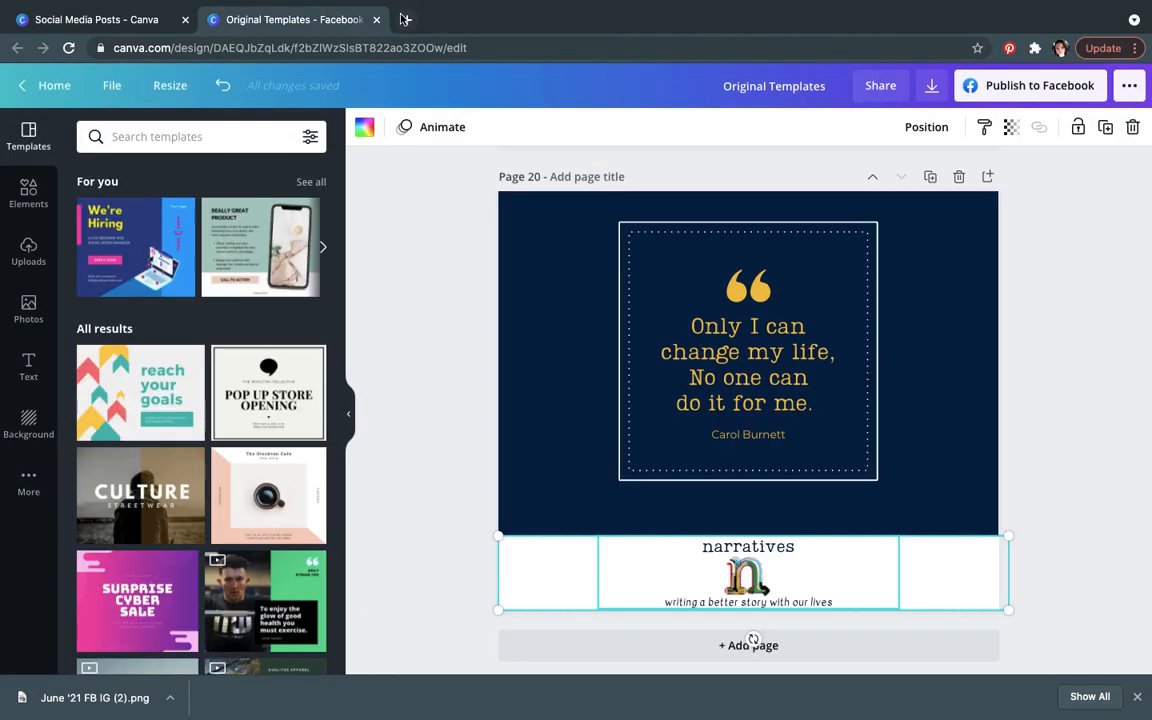
{"action": "left_click", "coordinate": [376, 19]}
{"action": "mouse_move", "coordinate": [352, 91]}
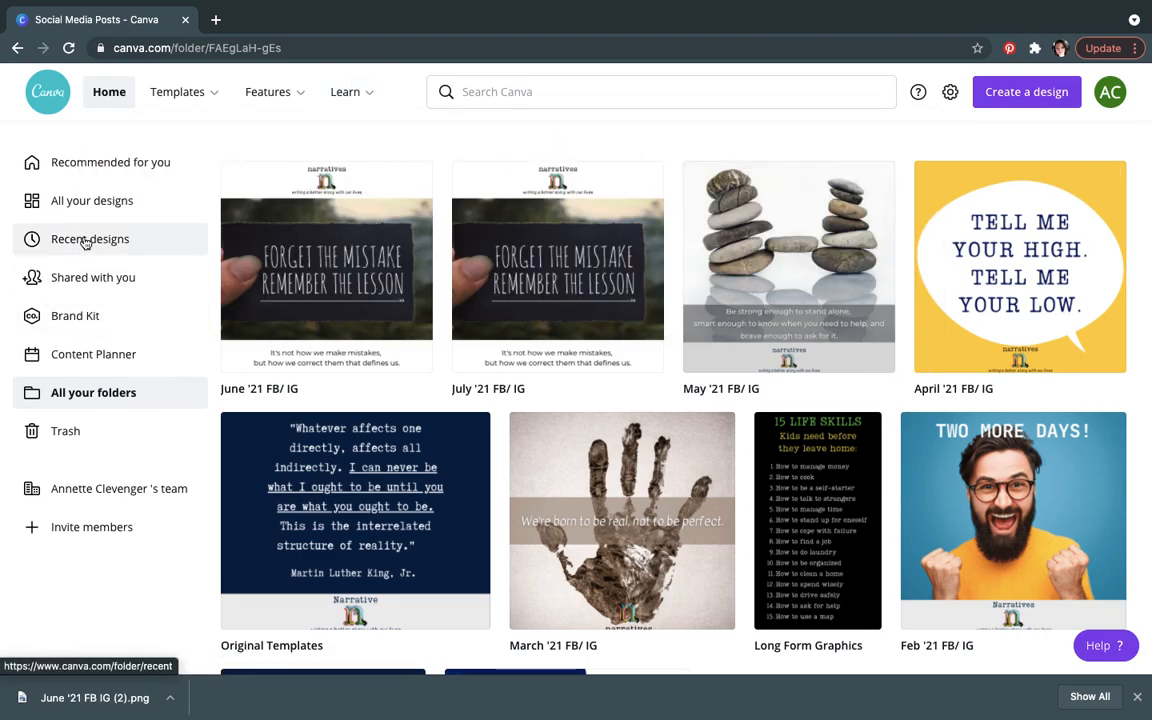
{"action": "left_click", "coordinate": [106, 99]}
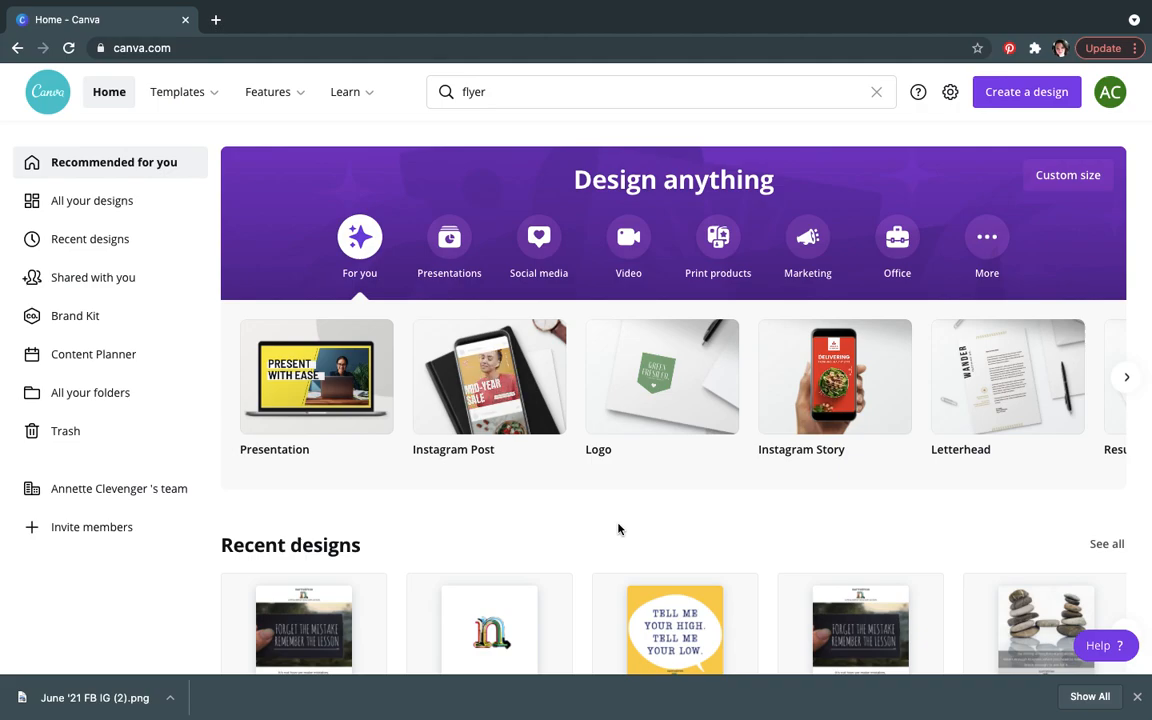
Step: Sign out of the current Canva account and log back in with a different Google account
{"action": "left_click", "coordinate": [1105, 106]}
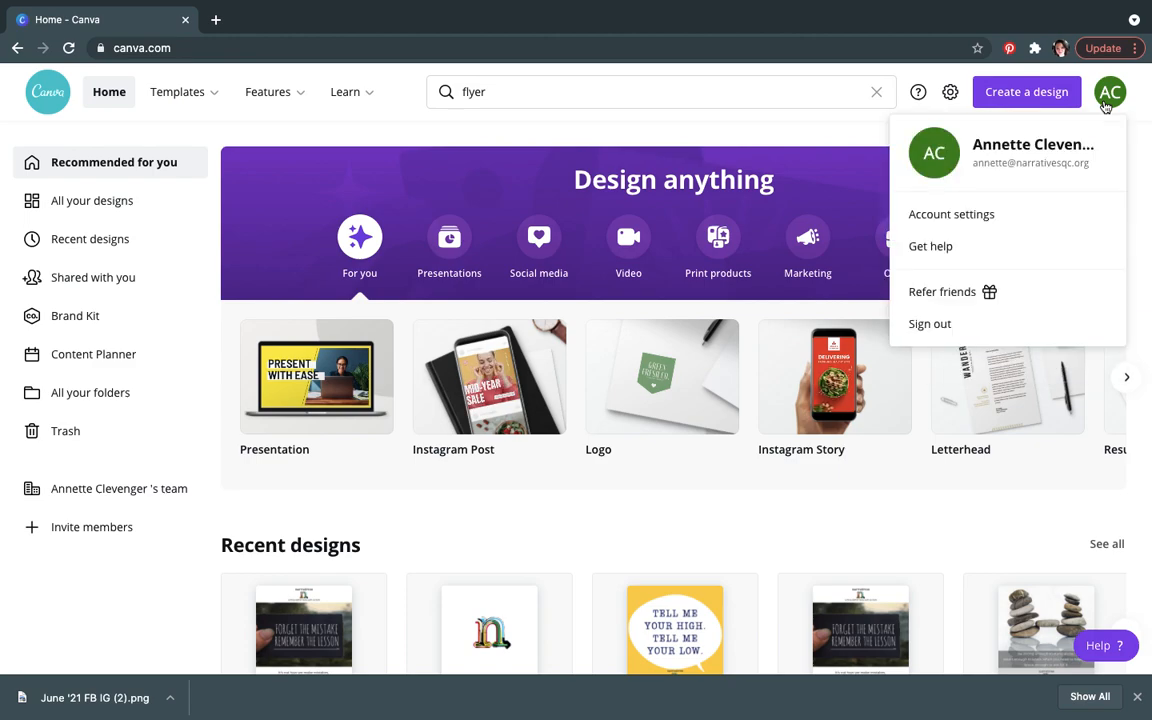
{"action": "left_click", "coordinate": [938, 325]}
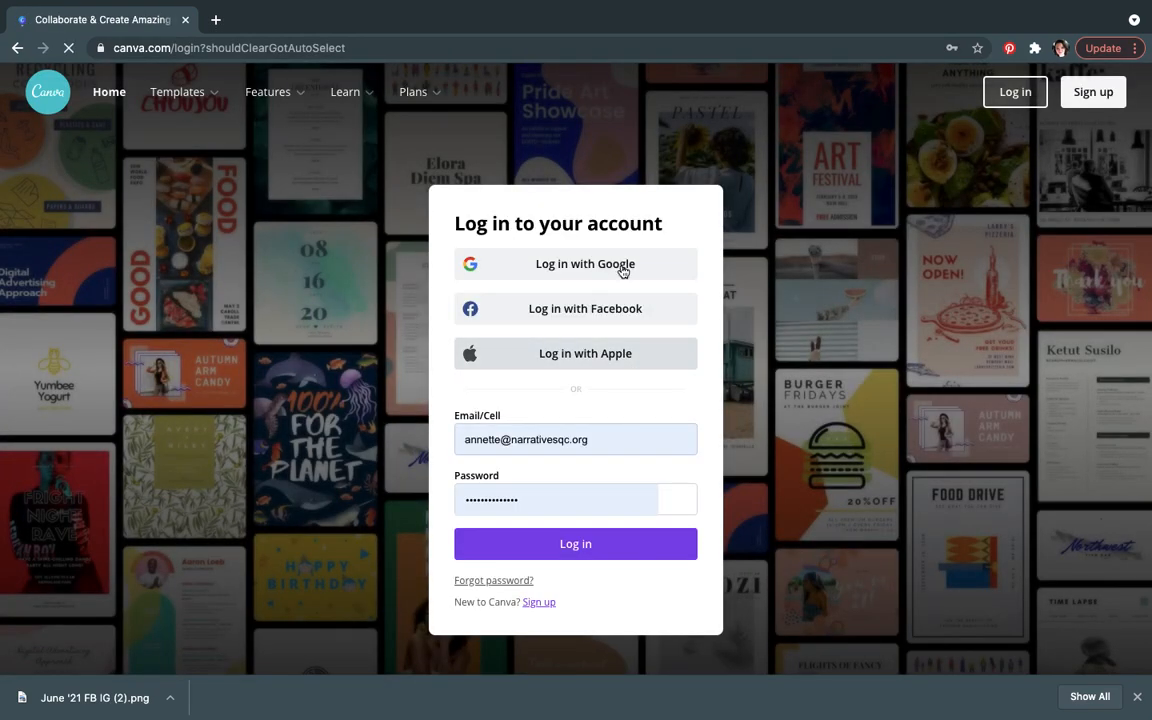
{"action": "left_click", "coordinate": [640, 266]}
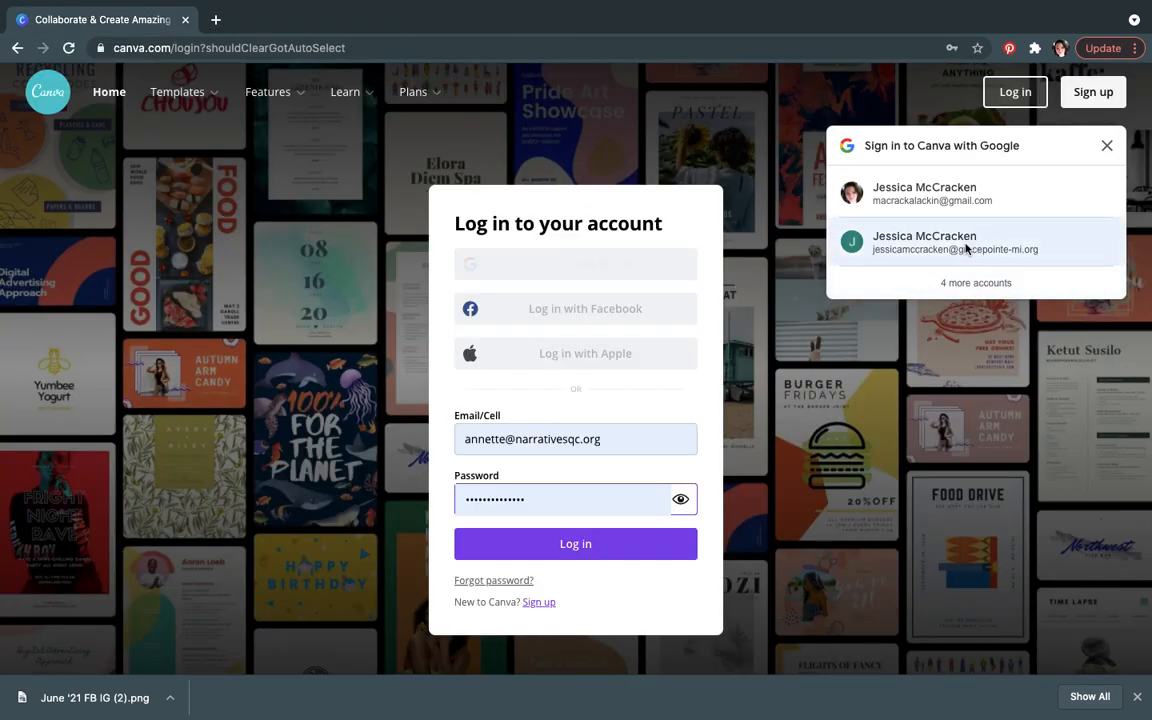
{"action": "left_click", "coordinate": [964, 249]}
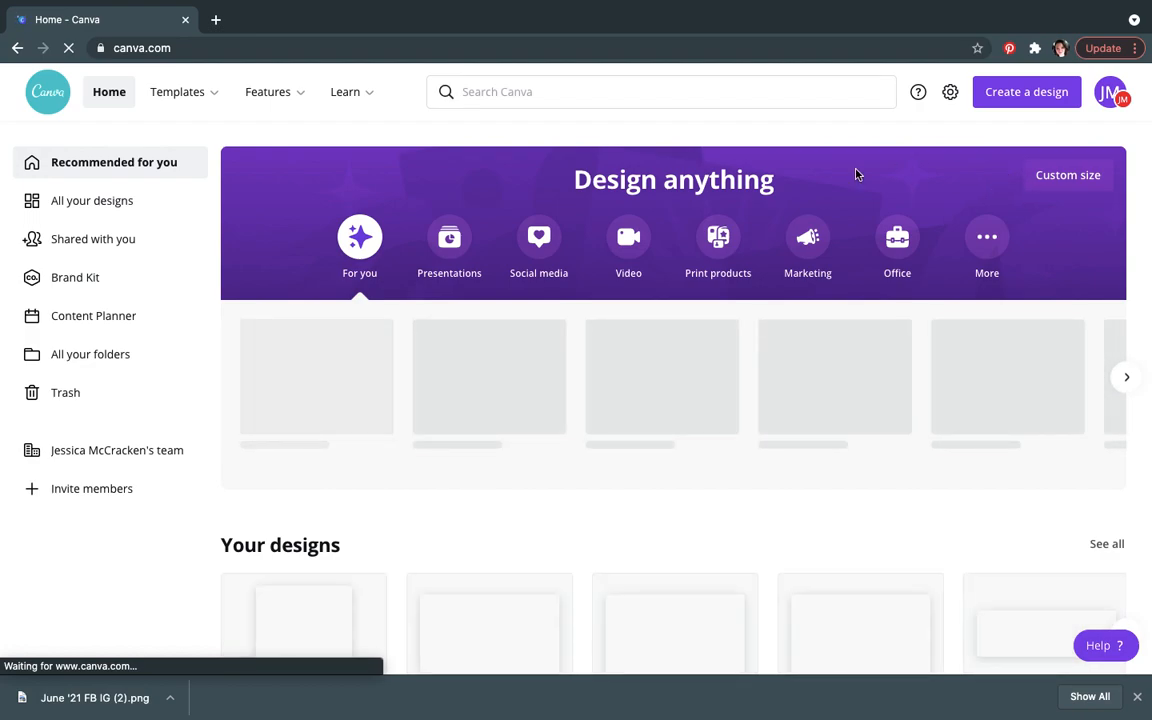
Step: Open All your designs in the new account and scroll through the list of designs
{"action": "scroll", "coordinate": [657, 528], "scroll_direction": "down", "scroll_amount": 2}
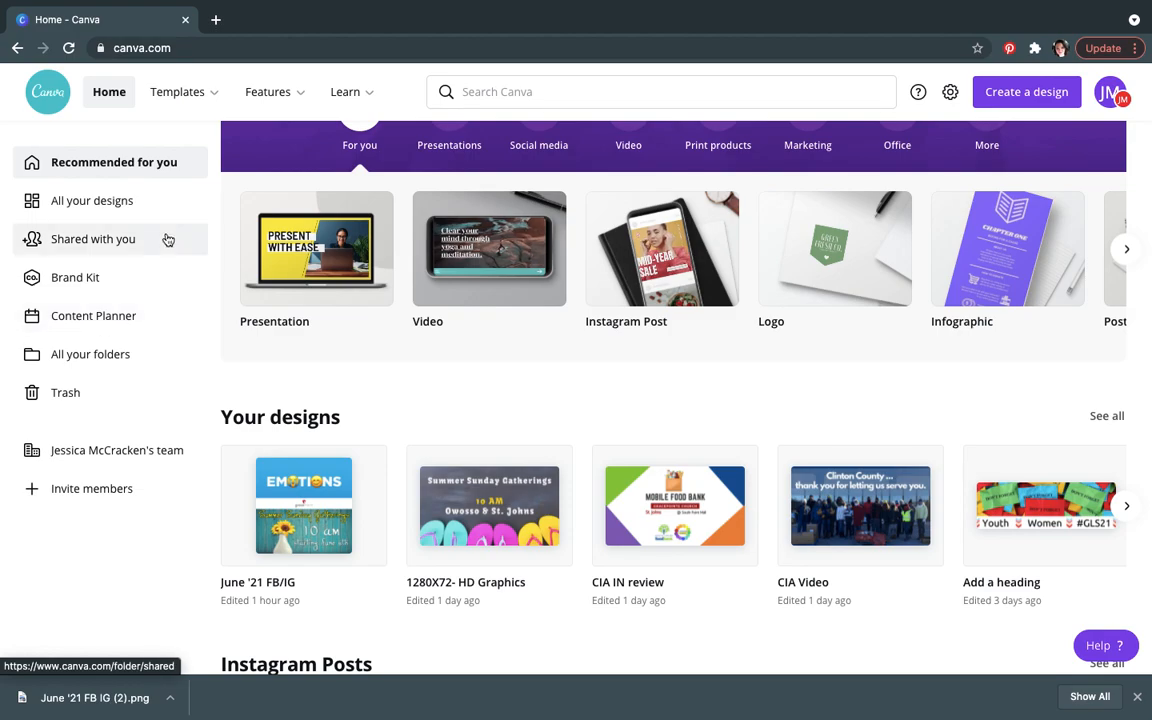
{"action": "left_click", "coordinate": [145, 205]}
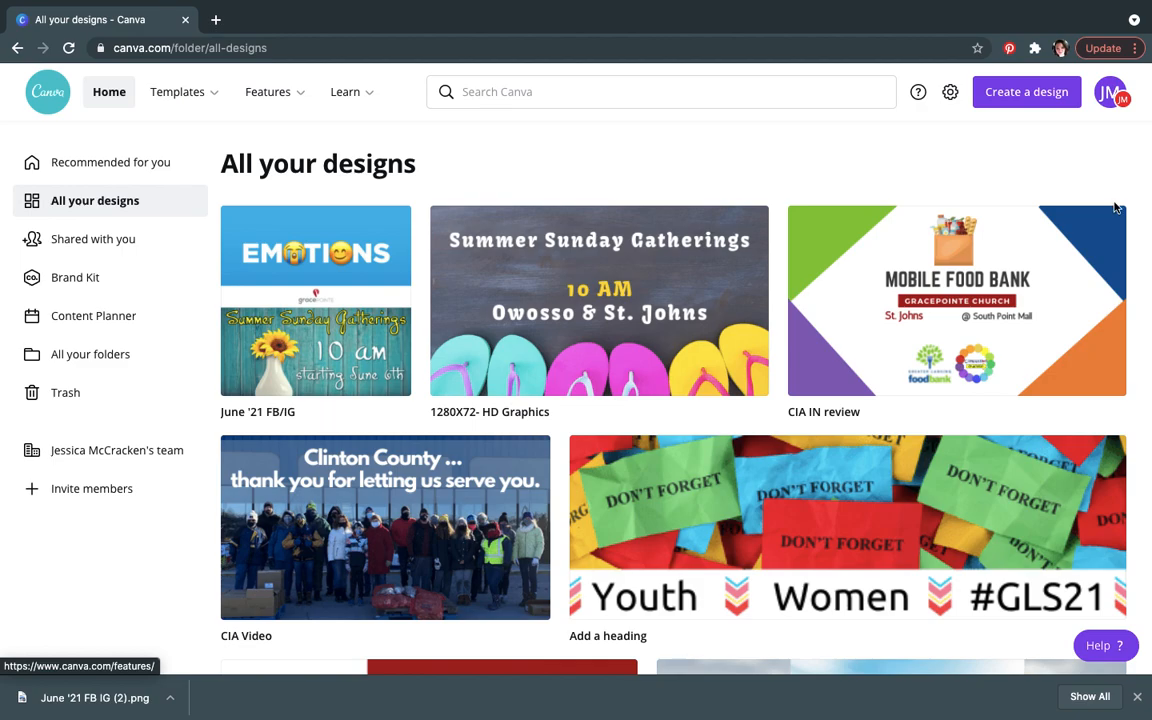
{"action": "scroll", "coordinate": [1148, 236], "scroll_direction": "down", "scroll_amount": 2}
{"action": "left_click_drag", "start_coordinate": [1148, 236], "coordinate": [1150, 661]}
{"action": "left_click_drag", "start_coordinate": [1148, 478], "coordinate": [1146, 628]}
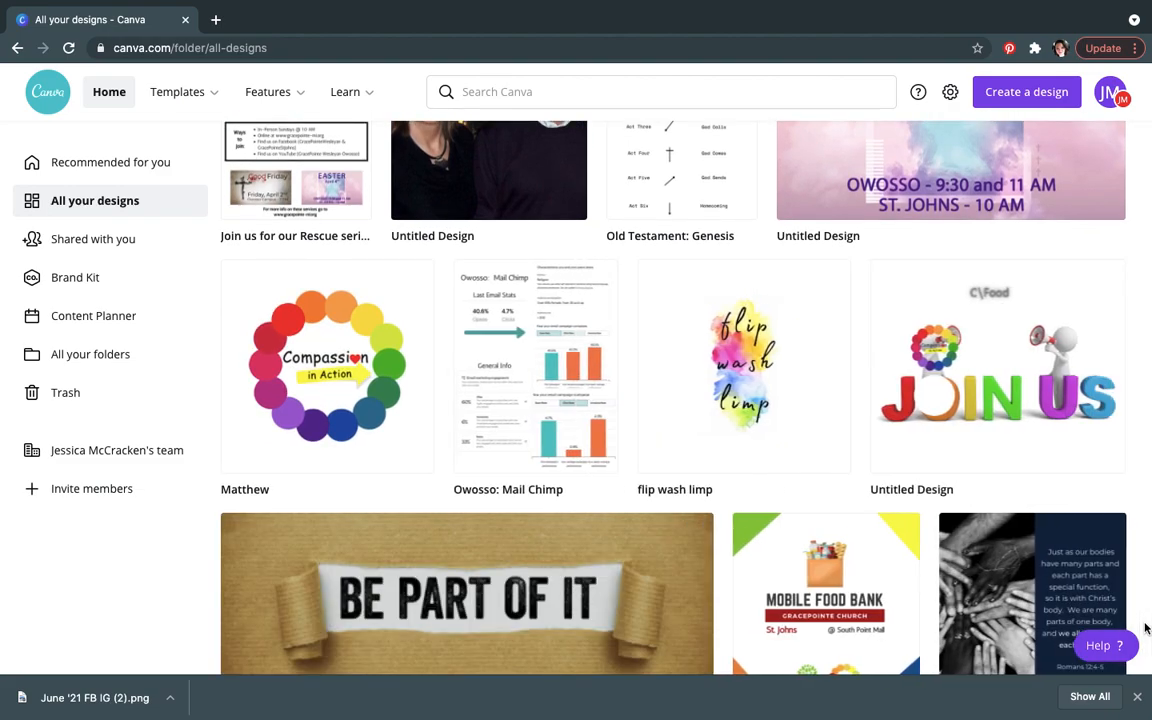
{"action": "scroll", "coordinate": [1146, 628], "scroll_direction": "down", "scroll_amount": 5}
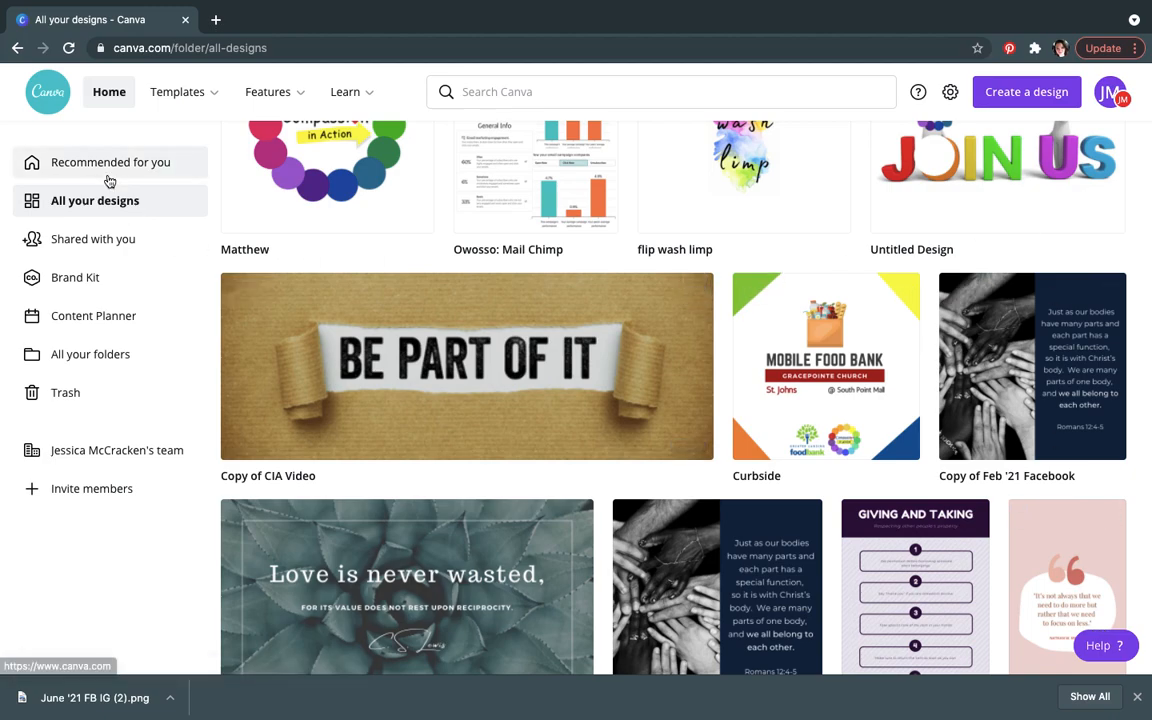
Step: Open the CIA IN review design from All your designs and step through its first pages
{"action": "left_click", "coordinate": [96, 204]}
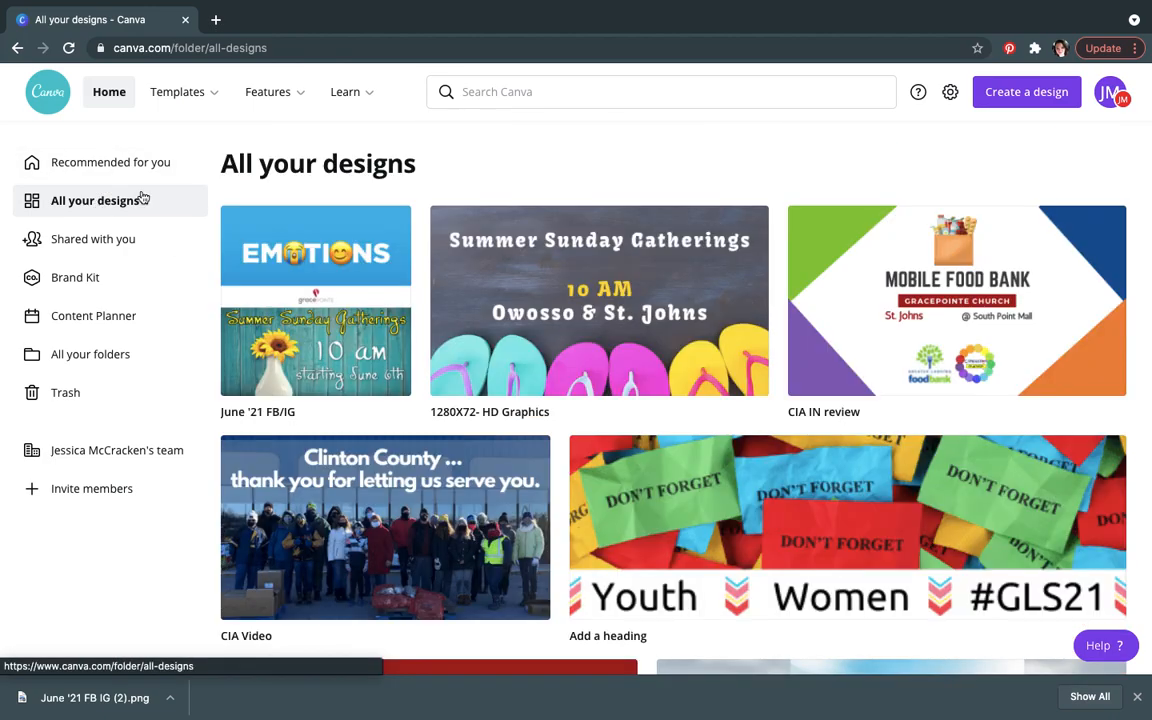
{"action": "left_click", "coordinate": [870, 358]}
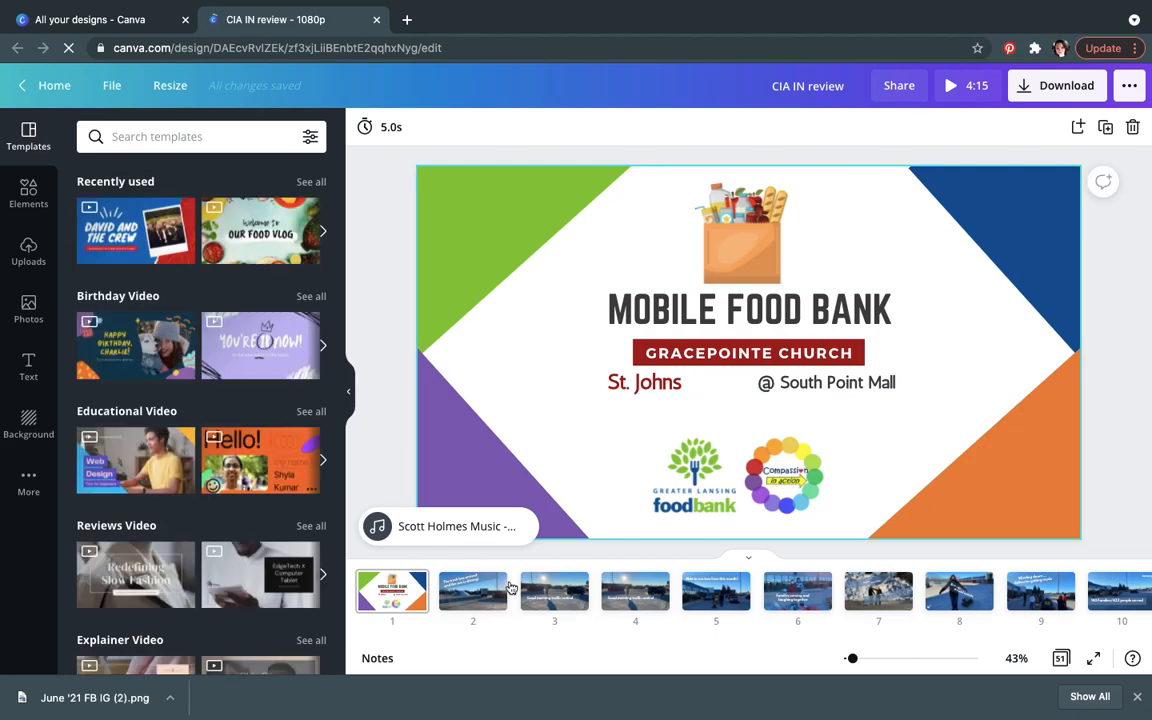
{"action": "left_click", "coordinate": [472, 592]}
{"action": "left_click", "coordinate": [533, 600]}
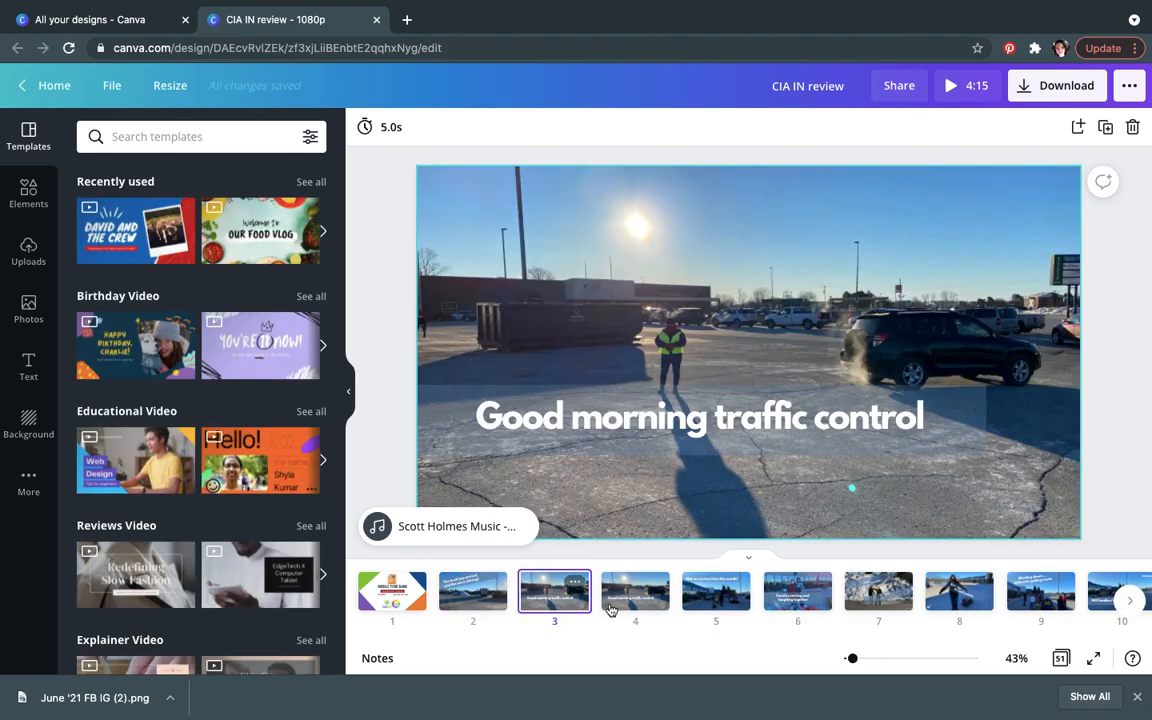
{"action": "left_click", "coordinate": [628, 600]}
{"action": "left_click", "coordinate": [716, 598]}
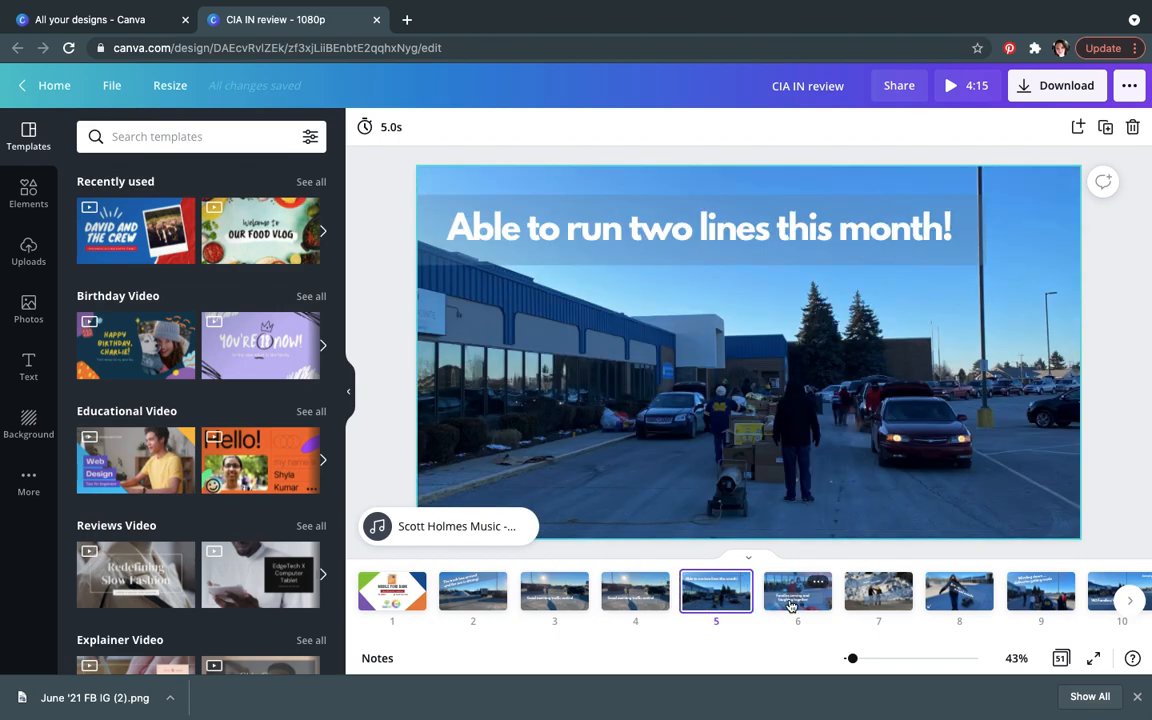
{"action": "left_click", "coordinate": [797, 594]}
Step: Play the CIA IN review video preview, skip ahead in it, pause, and close the player
{"action": "left_click", "coordinate": [948, 86]}
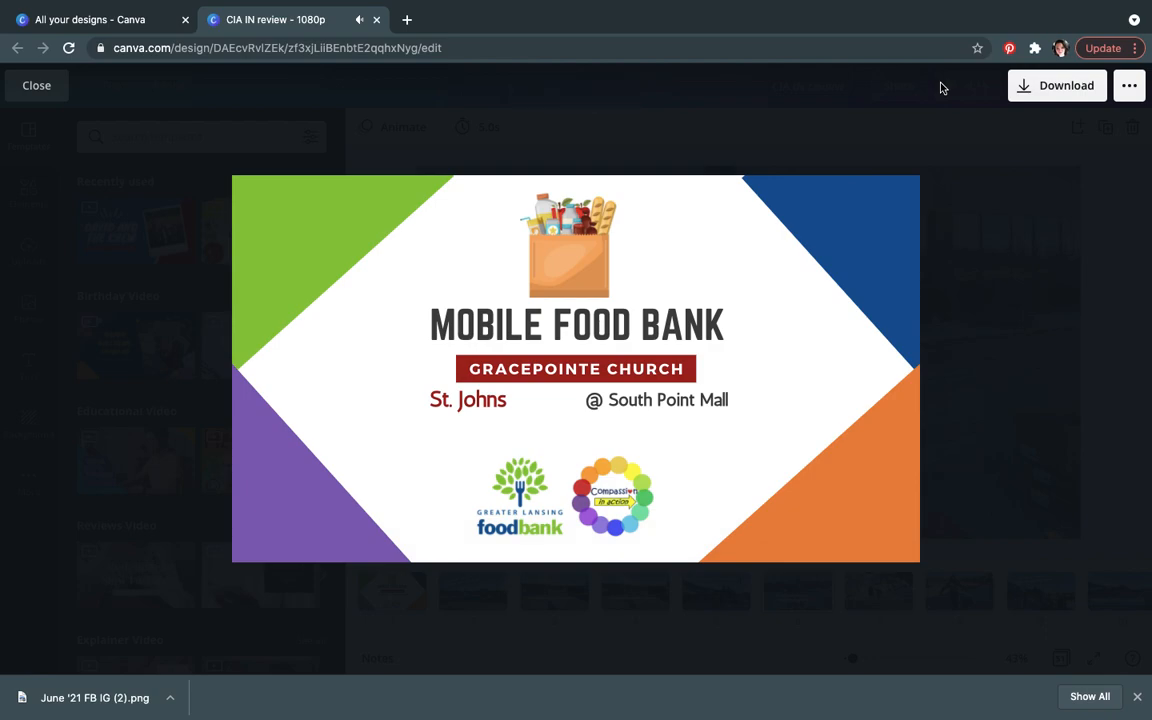
{"action": "key", "text": "XF86AudioLowerVolume"}
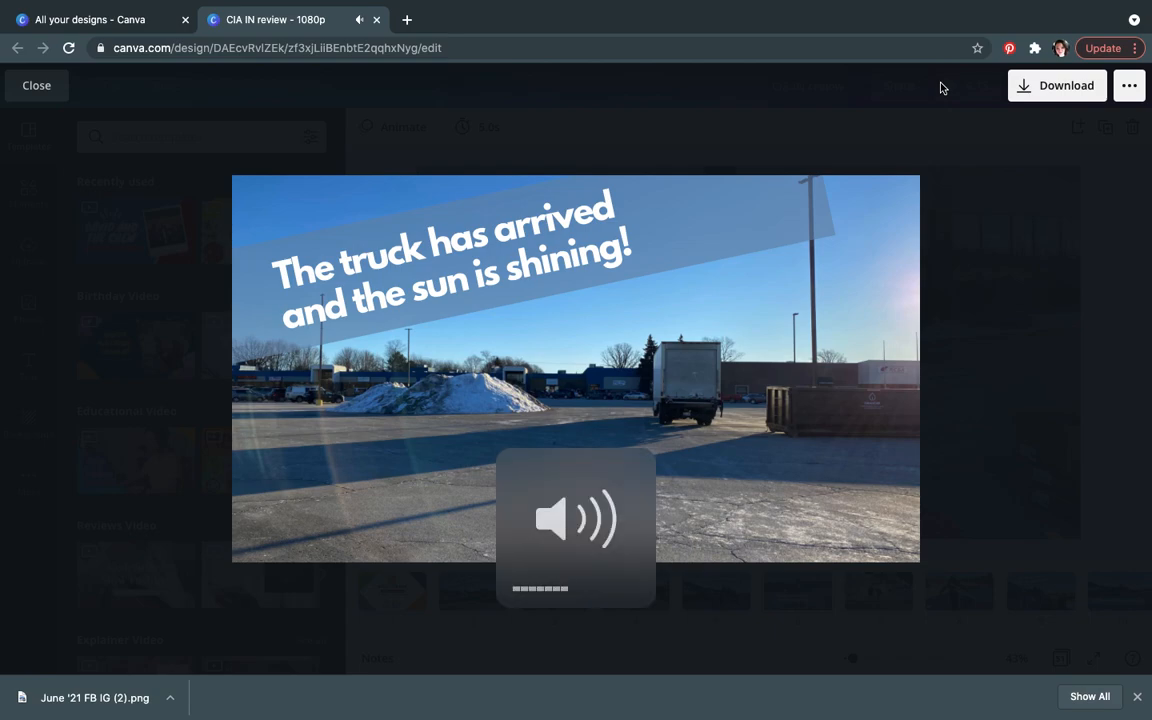
{"action": "mouse_move", "coordinate": [620, 418]}
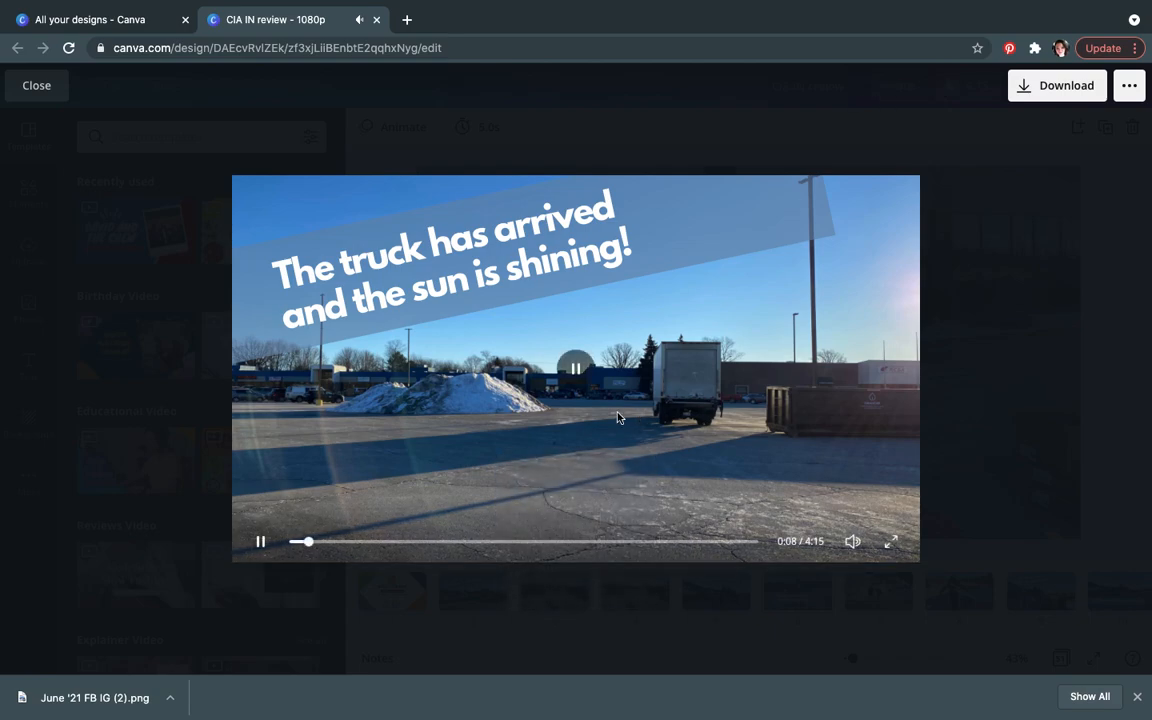
{"action": "left_click", "coordinate": [654, 541]}
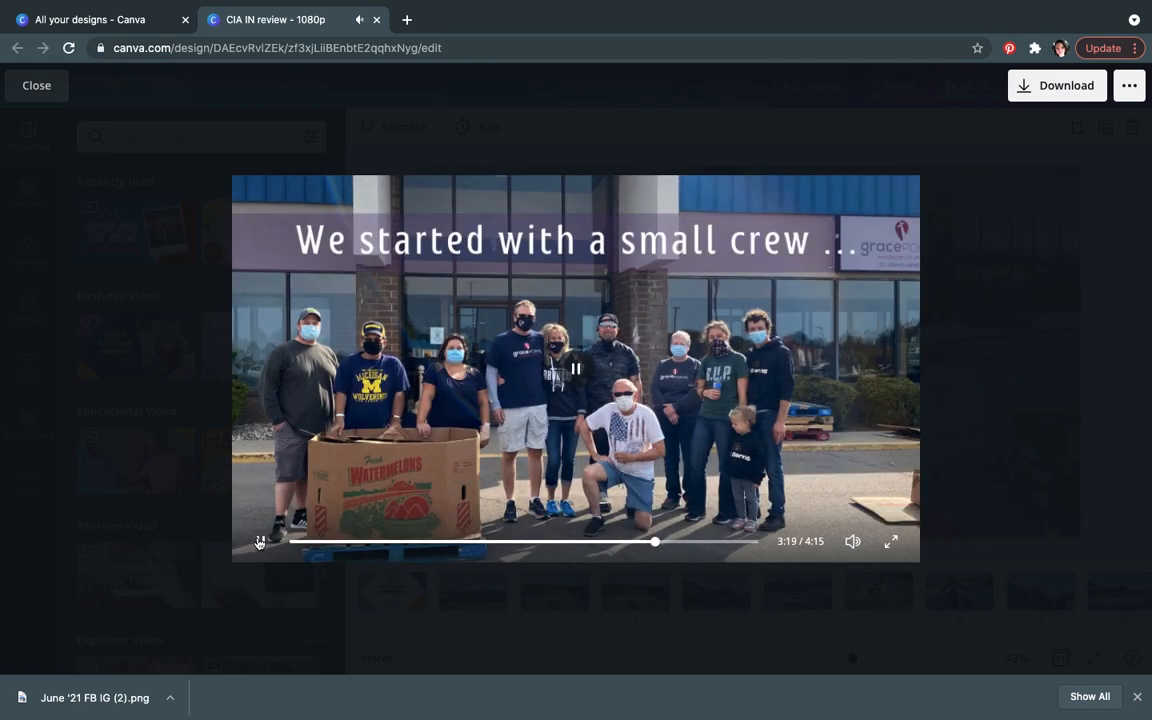
{"action": "left_click", "coordinate": [259, 541]}
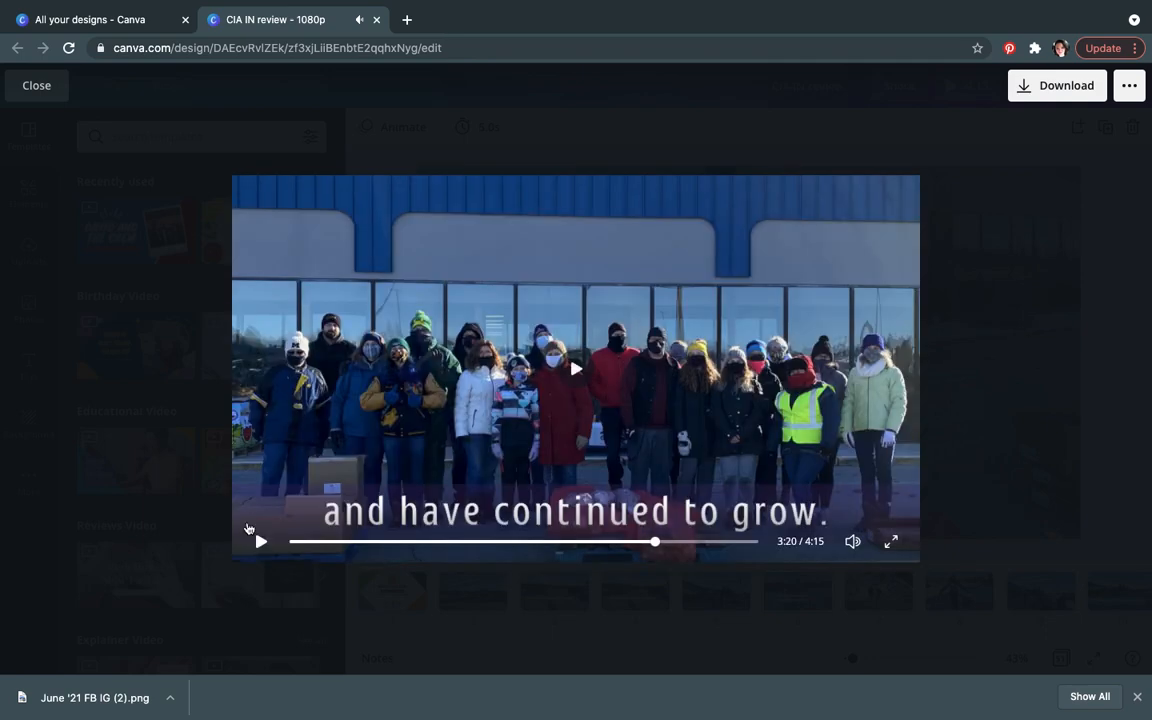
{"action": "left_click", "coordinate": [36, 85]}
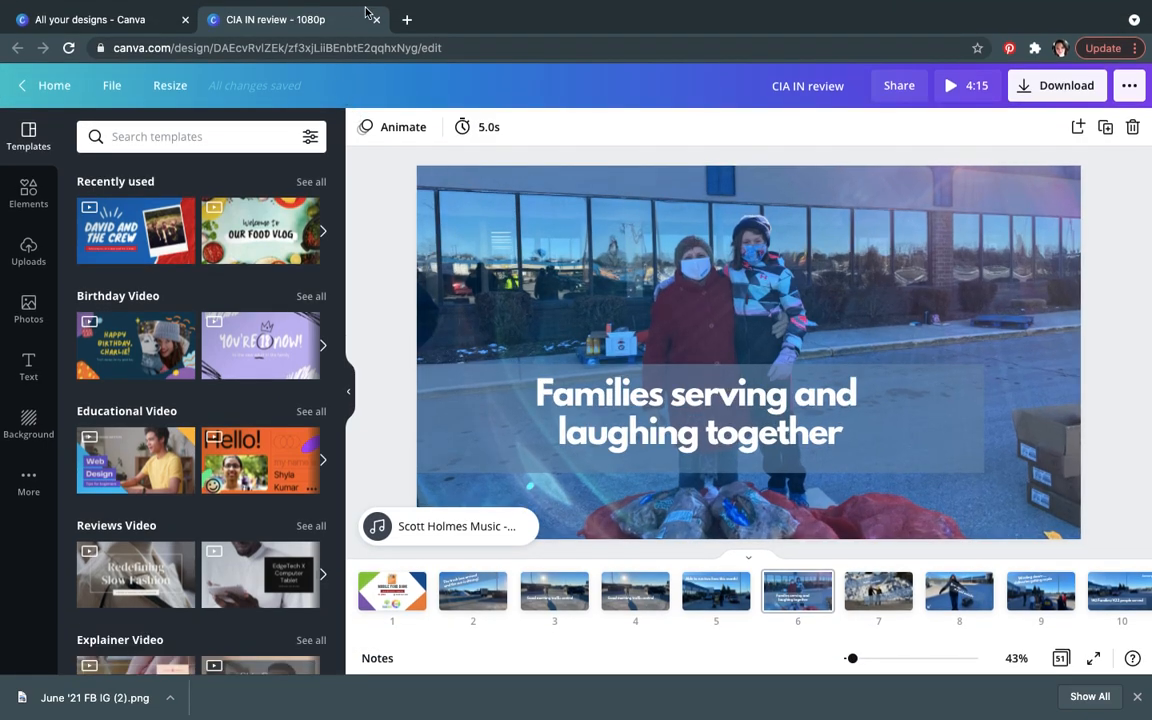
Step: Close the design tab and search Canva templates for "ticket"
{"action": "left_click", "coordinate": [377, 20]}
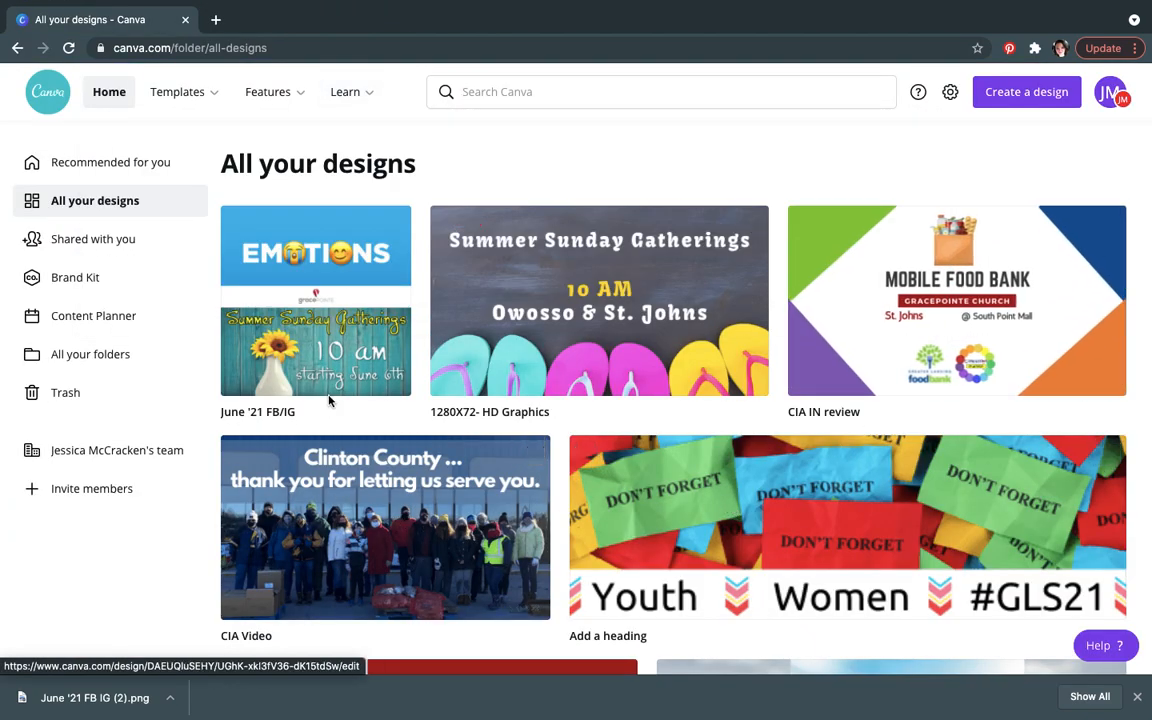
{"action": "left_click", "coordinate": [548, 98]}
{"action": "type", "text": "ticket"}
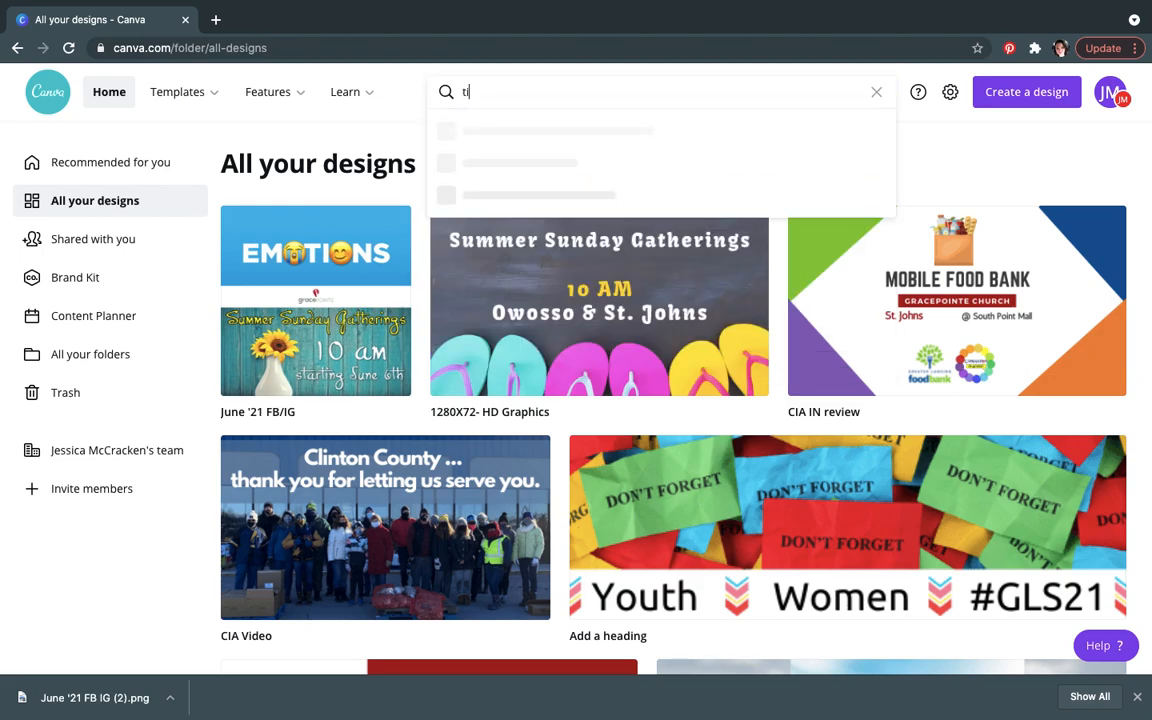
{"action": "key", "text": "Return"}
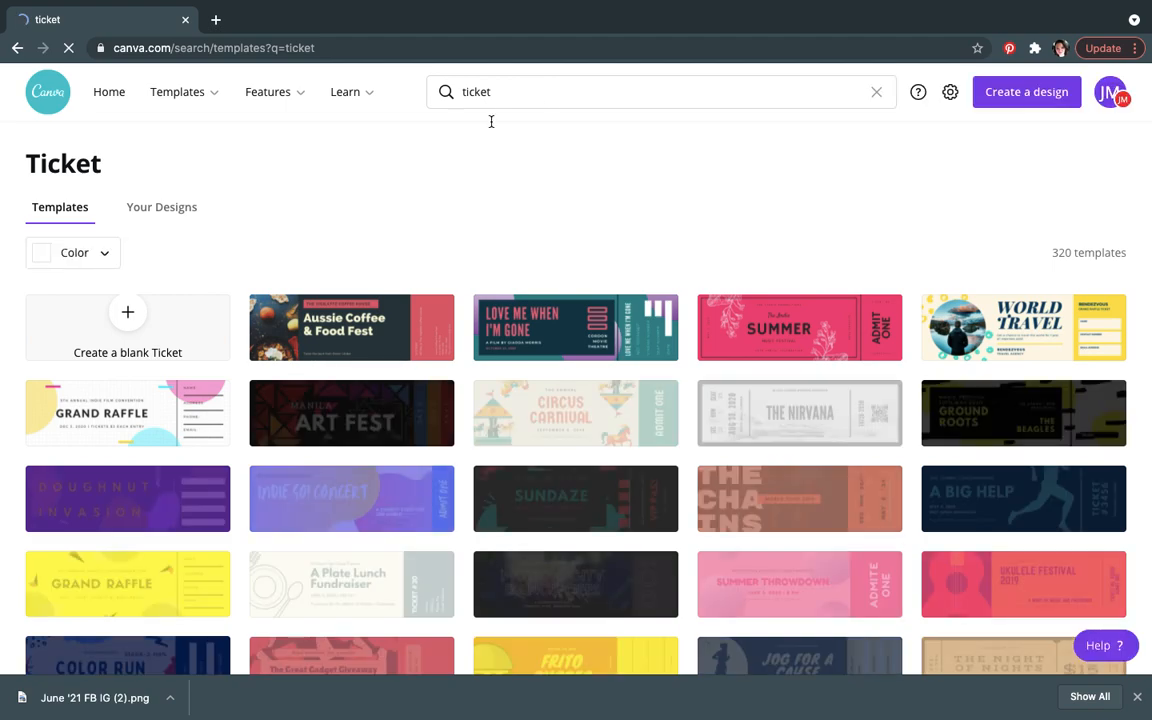
Step: Open the Grand Raffle ticket template and explore the print-as-banner option in its publish options
{"action": "left_click", "coordinate": [157, 424]}
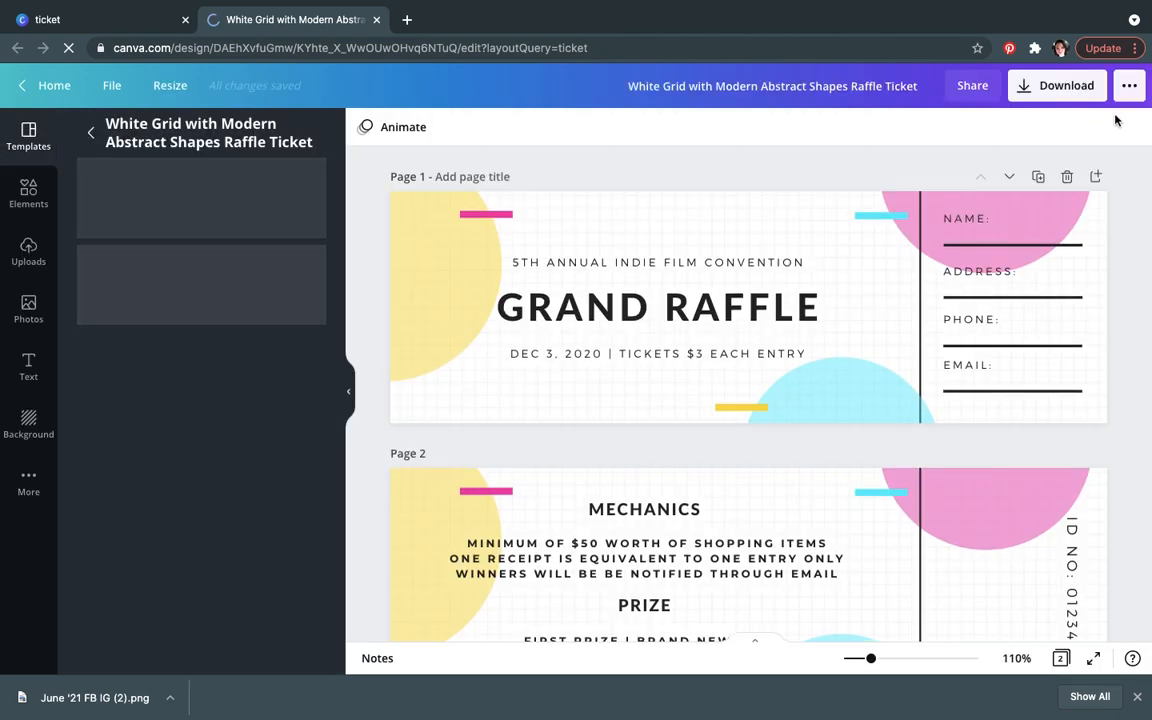
{"action": "left_click", "coordinate": [1130, 90]}
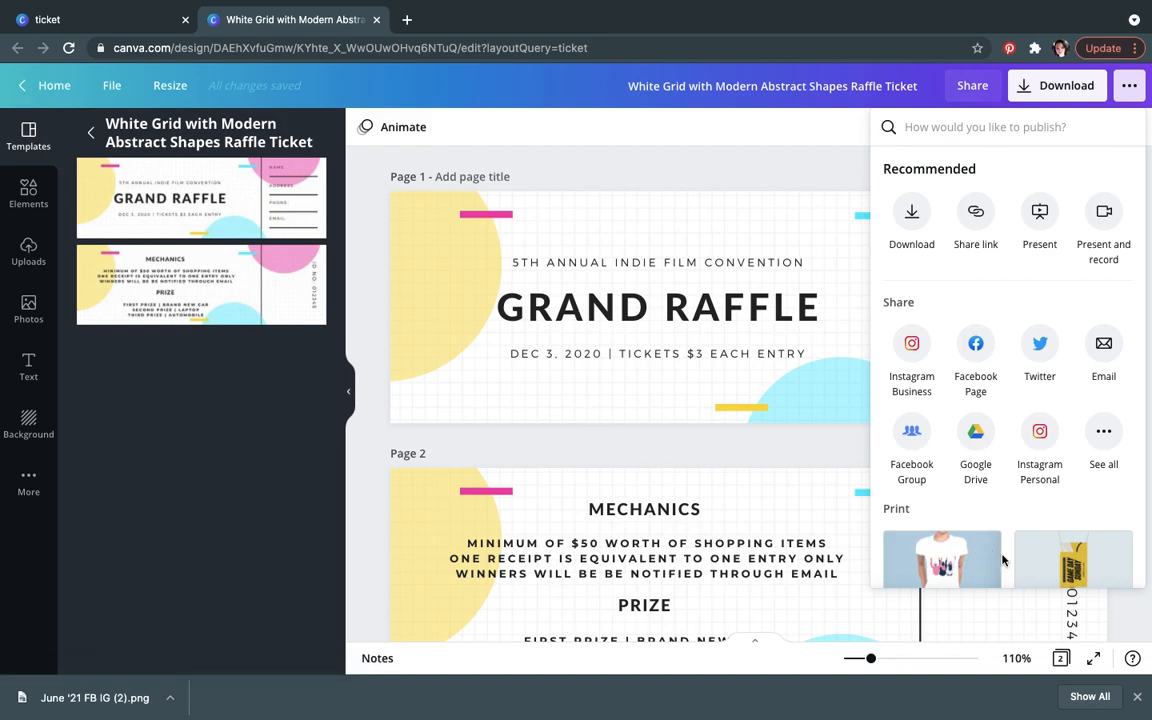
{"action": "left_click", "coordinate": [1068, 568]}
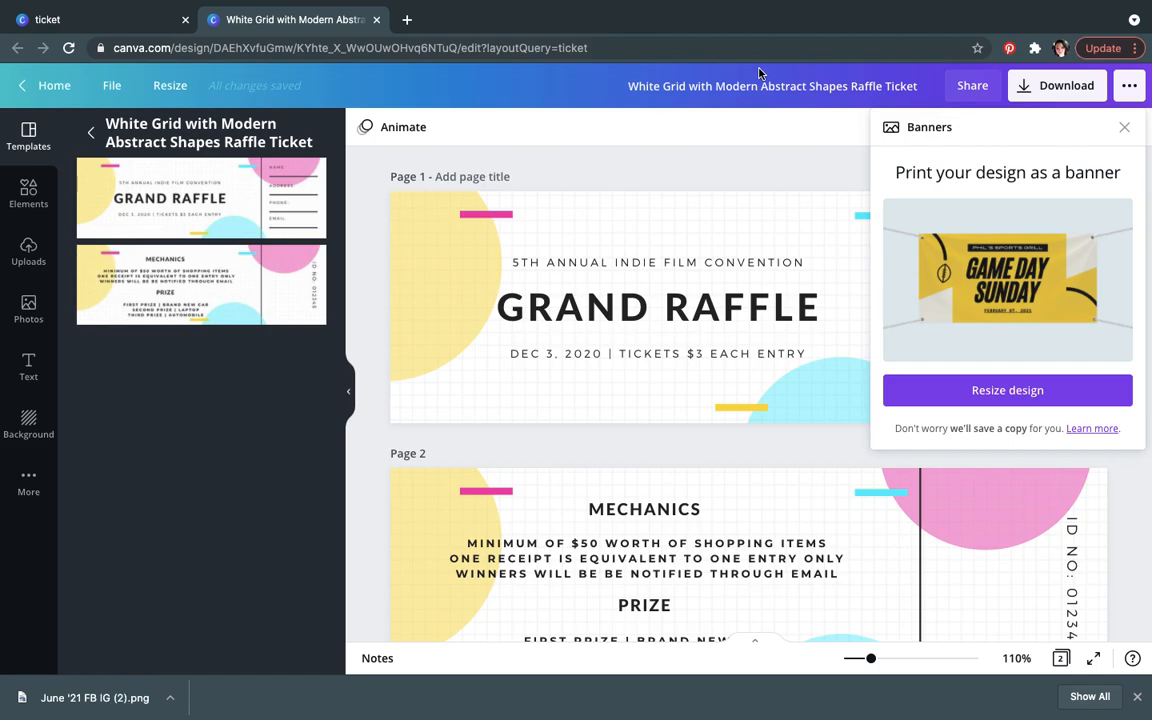
Step: Close the template tab and return to the Canva home page
{"action": "left_click", "coordinate": [376, 20]}
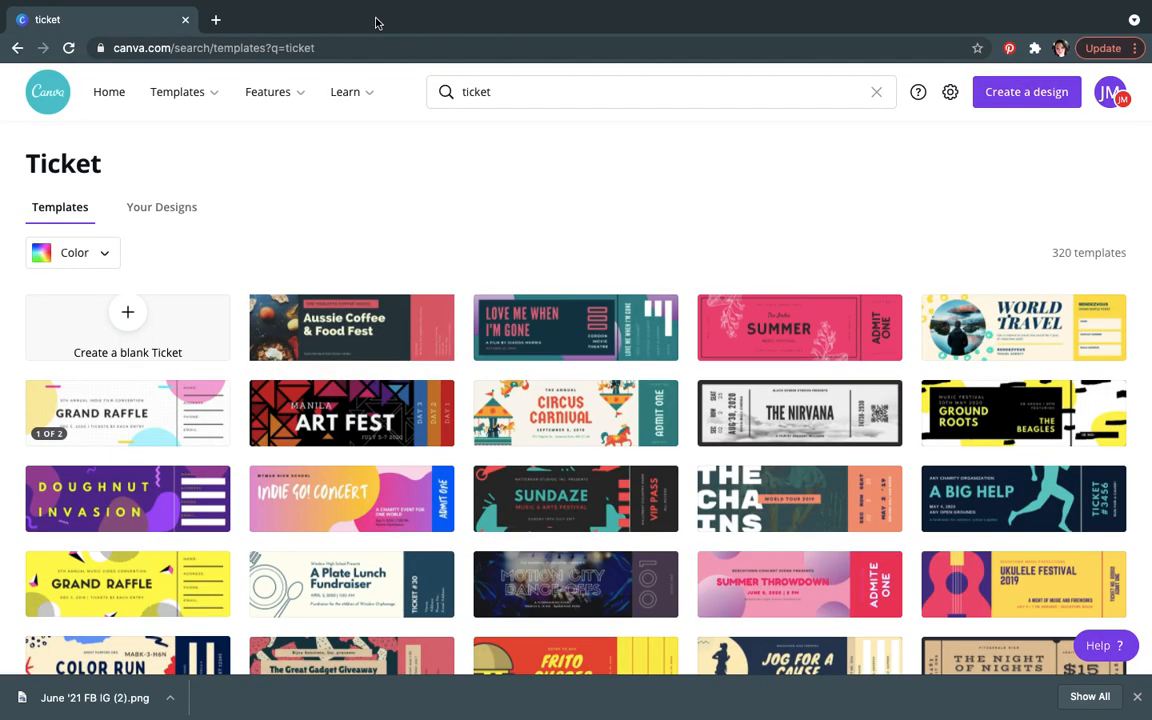
{"action": "left_click", "coordinate": [48, 91]}
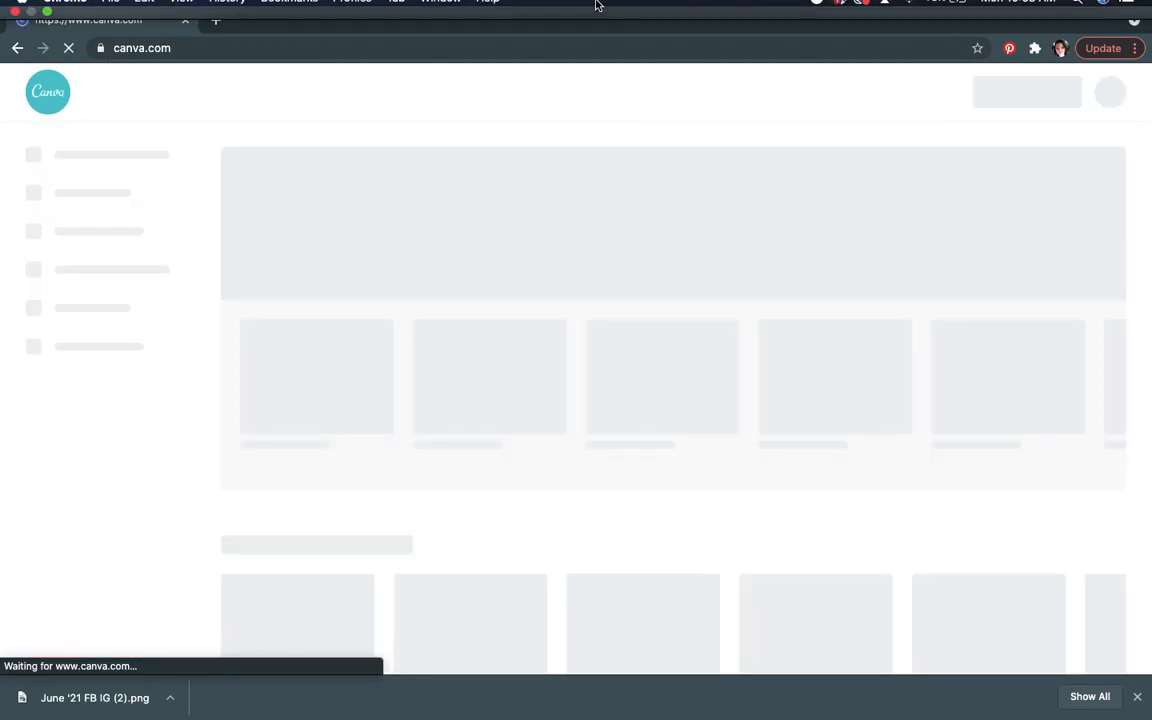